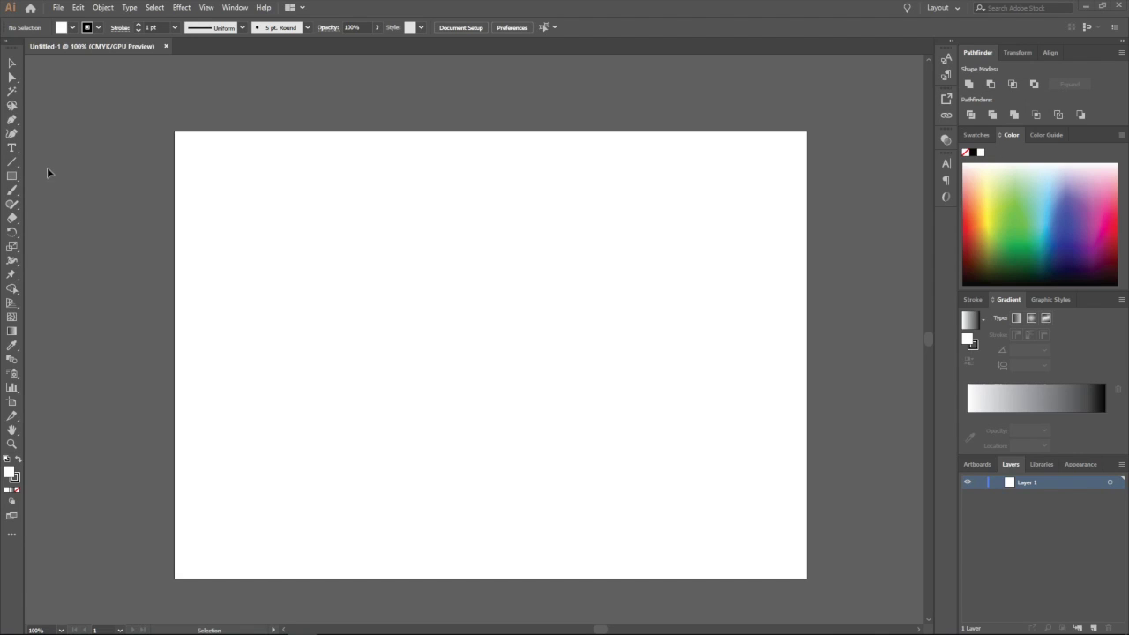
# Show the rulers and place a vertical guide near the artboard's centre at about X 416 pt
pyautogui.click(12, 121)
pyautogui.hotkey('ctrl', 'r')
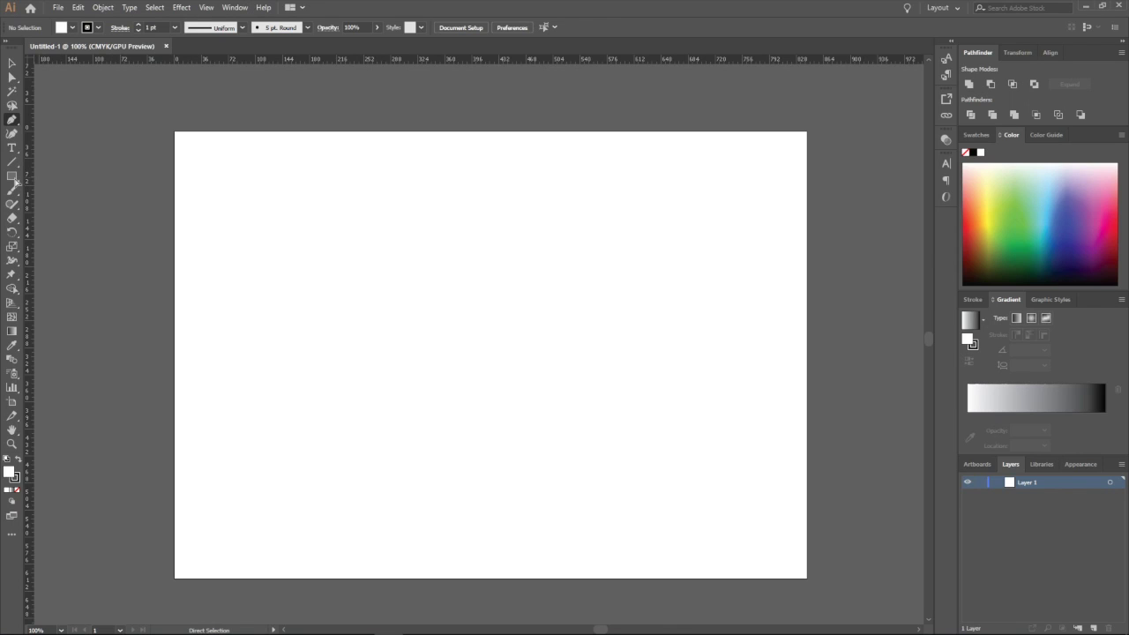
pyautogui.moveTo(28, 184); pyautogui.dragTo(487, 191)
pyautogui.scroll(1, 491, 352)
pyautogui.moveTo(490, 351); pyautogui.dragTo(492, 337)
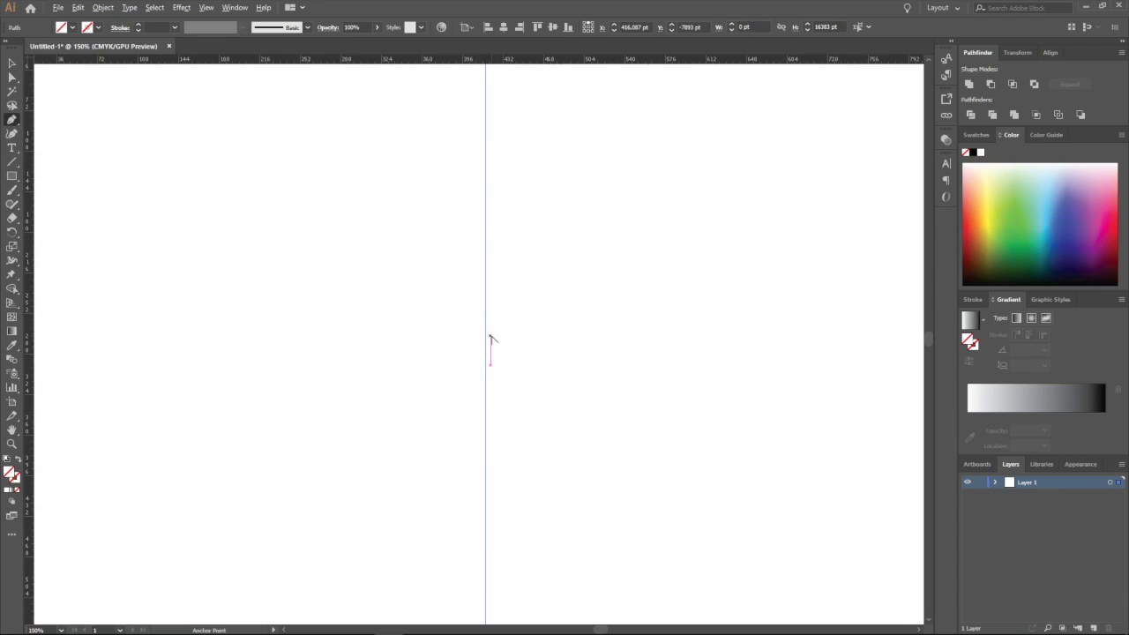
pyautogui.hotkey('ctrl', 'z')
# Place two horizontal guides across the artboard, at about Y 339 pt and about Y 133 pt
pyautogui.hotkey('ctrl', '-')
pyautogui.hotkey('ctrl', '-')
pyautogui.hotkey('ctrl', '-')
pyautogui.hotkey('ctrl', '+')
pyautogui.hotkey('ctrl', '+')
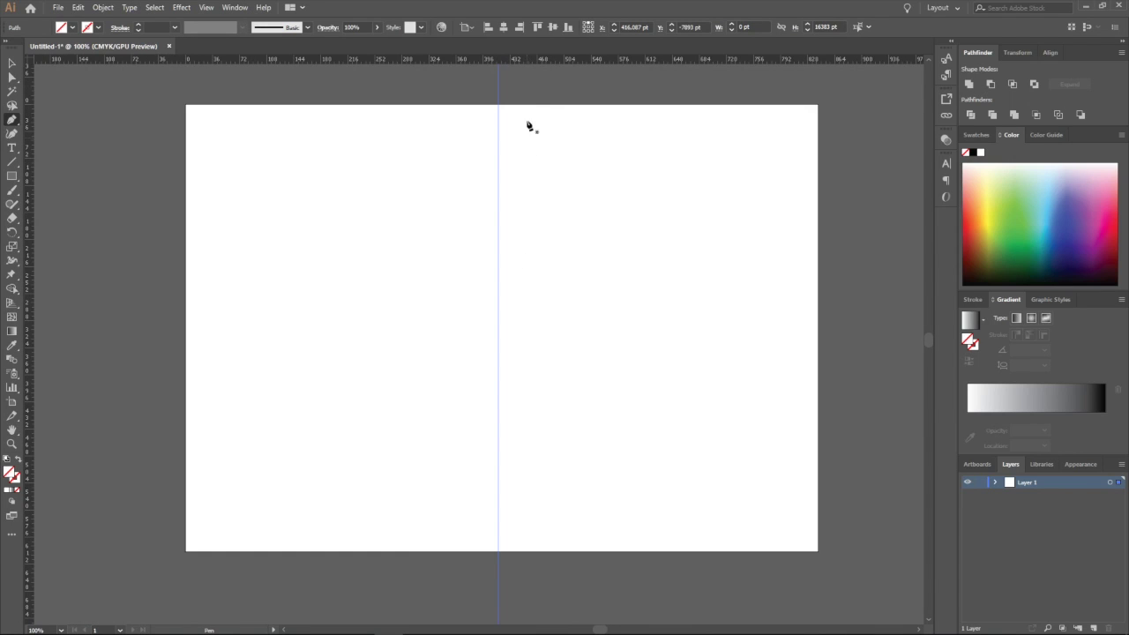
pyautogui.moveTo(532, 64); pyautogui.dragTo(607, 359)
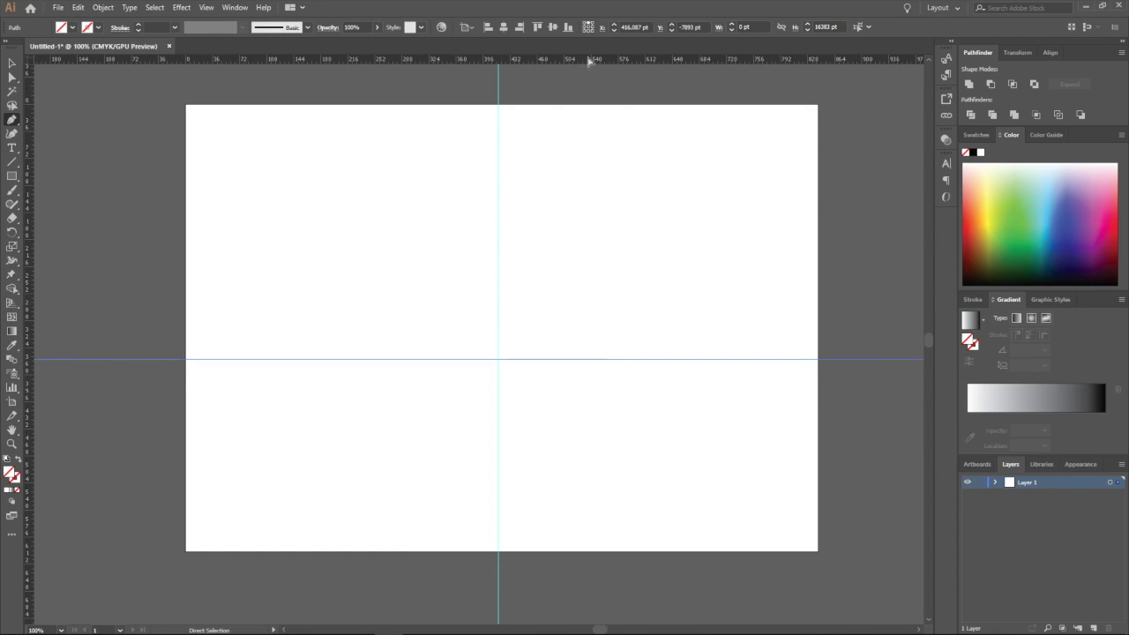
pyautogui.moveTo(588, 63); pyautogui.dragTo(625, 203)
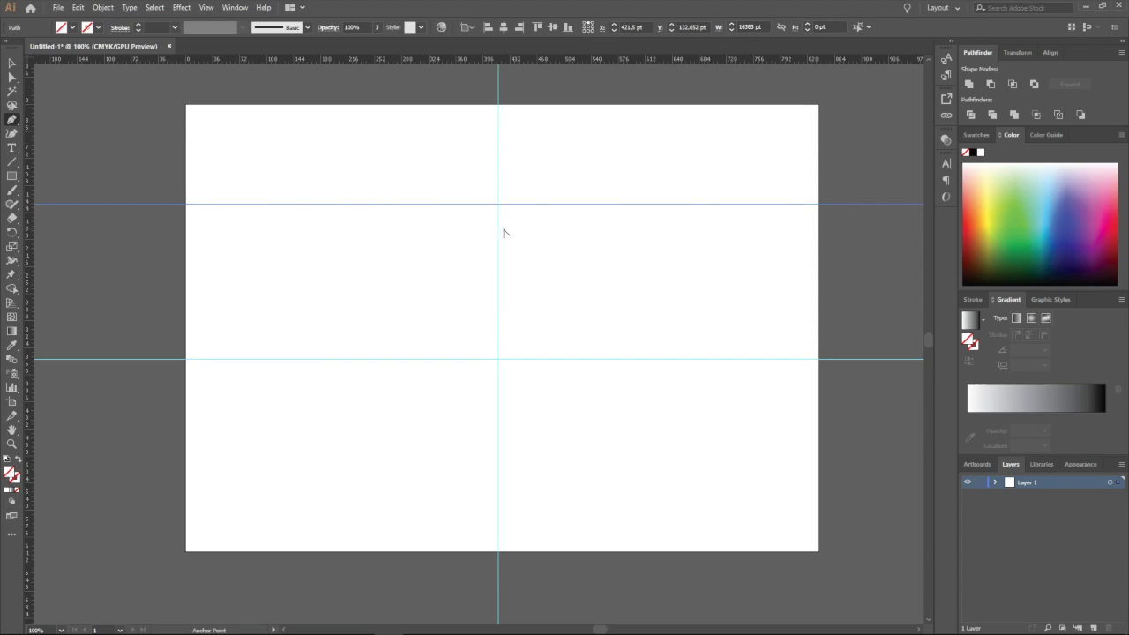
pyautogui.scroll(1, 501, 232)
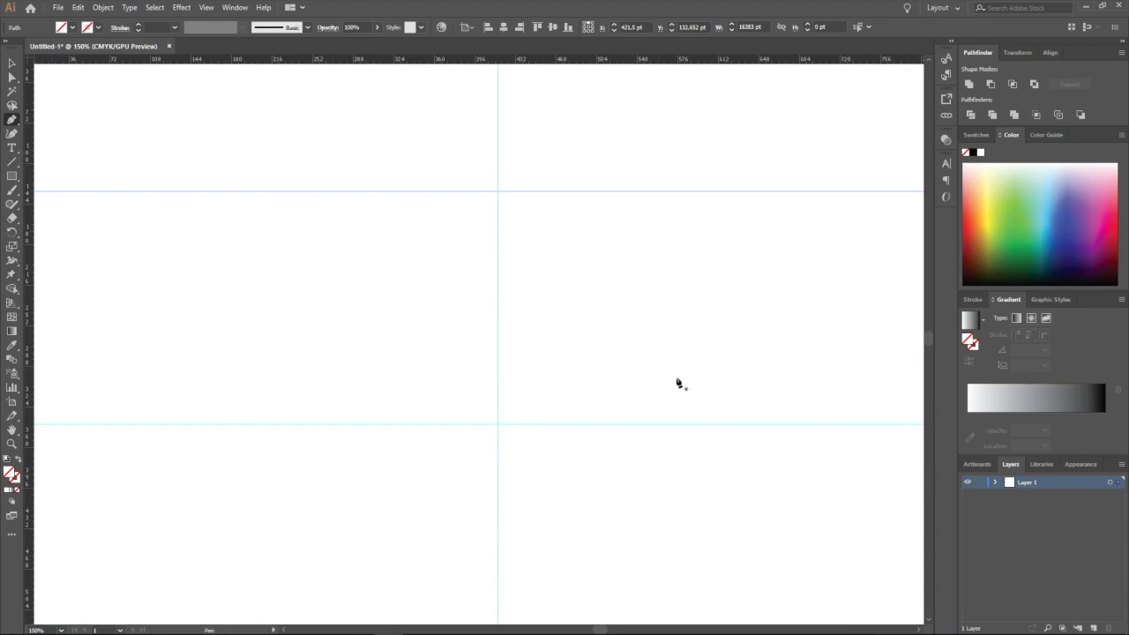
pyautogui.click(498, 424)
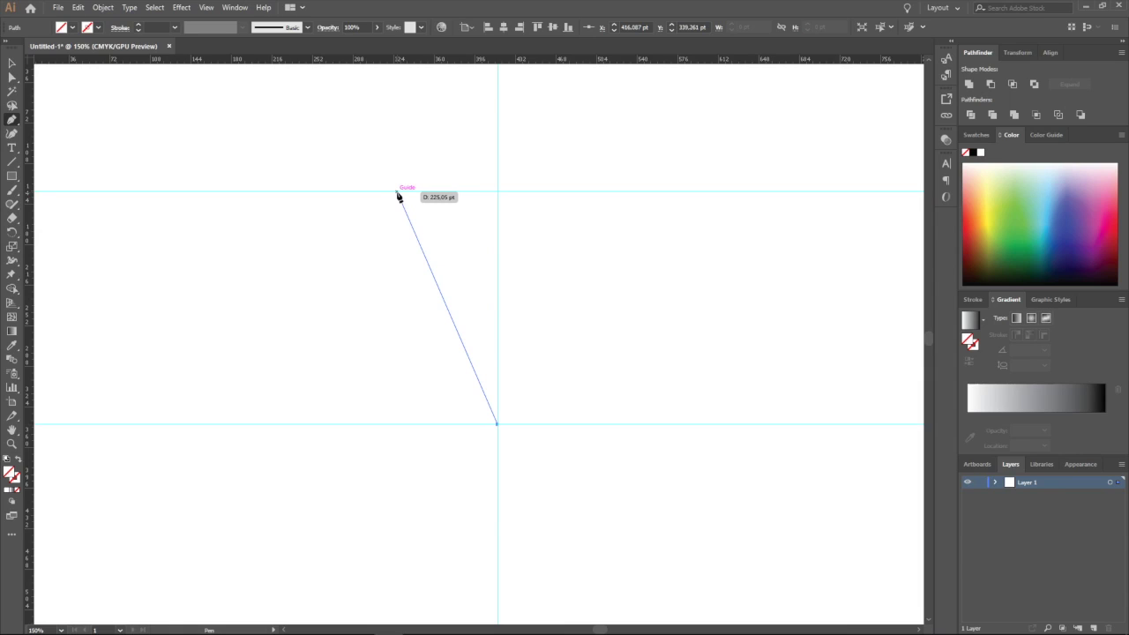
pyautogui.press('Escape')
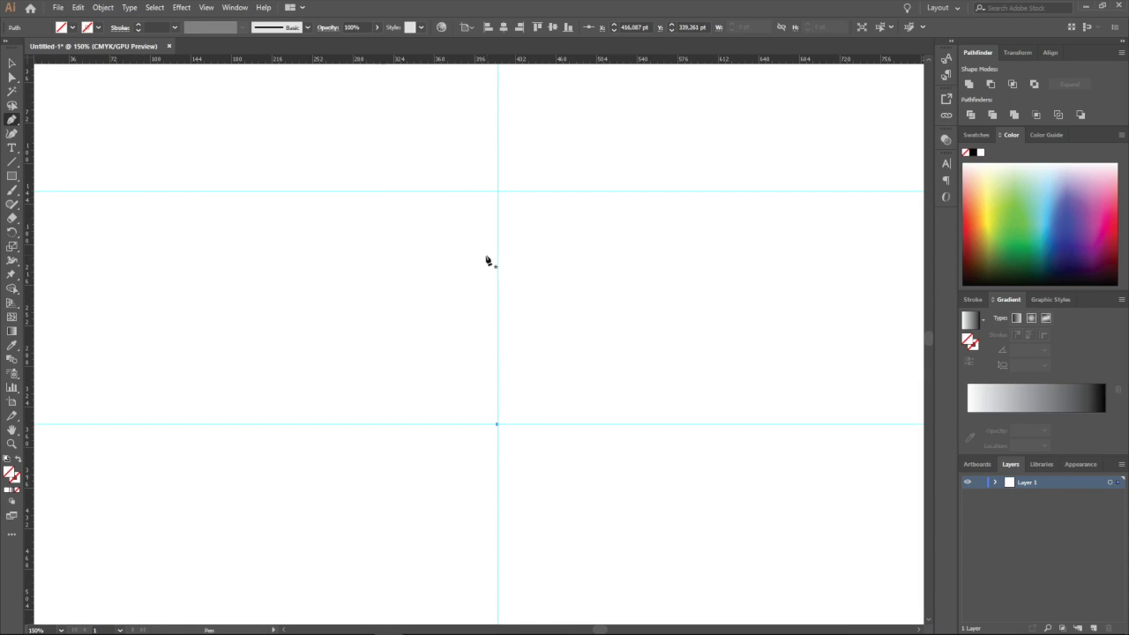
pyautogui.hotkey('ctrl', 'z')
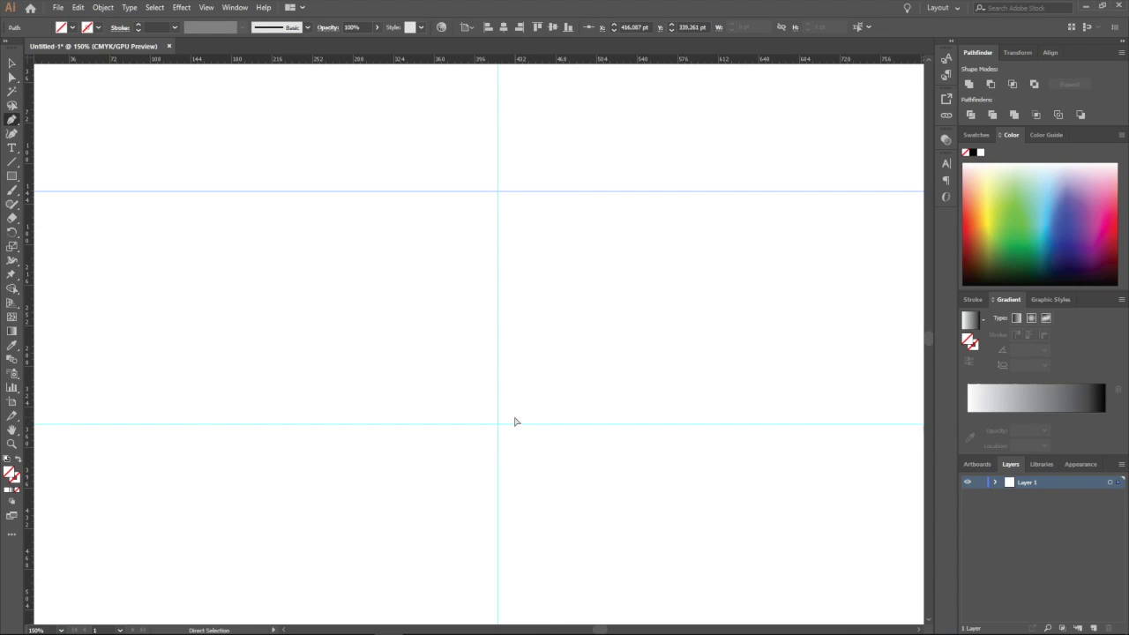
# Draw a closed downward-pointing triangle about 165 pt wide with the Pen tool, its tip on the lower guide crossing and top corners on the upper guide
pyautogui.click(498, 424)
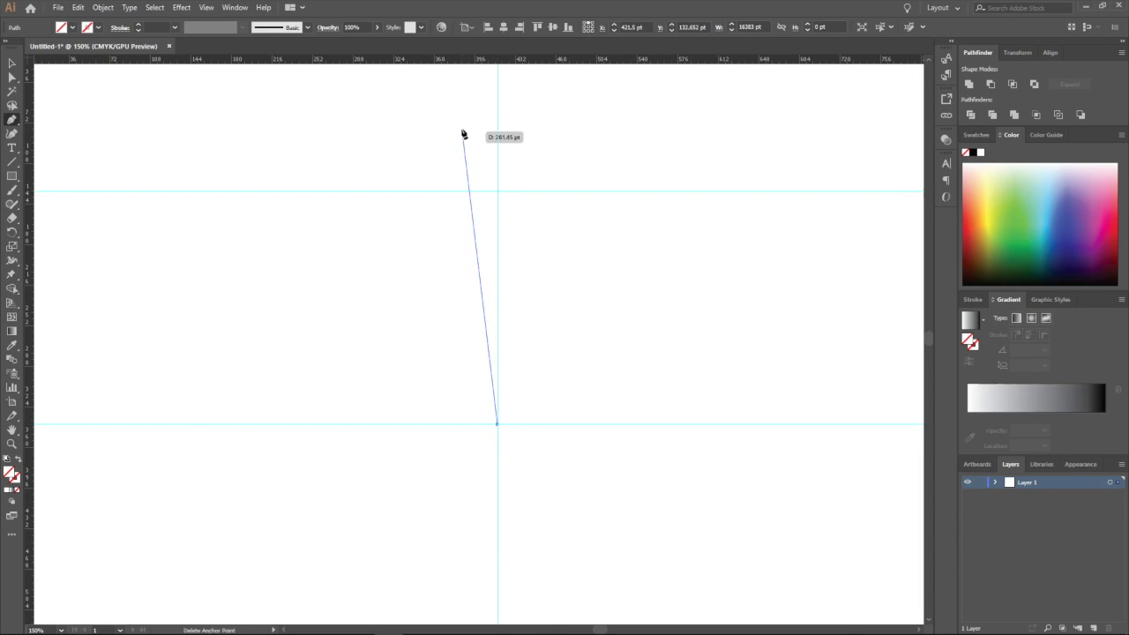
pyautogui.click(400, 191)
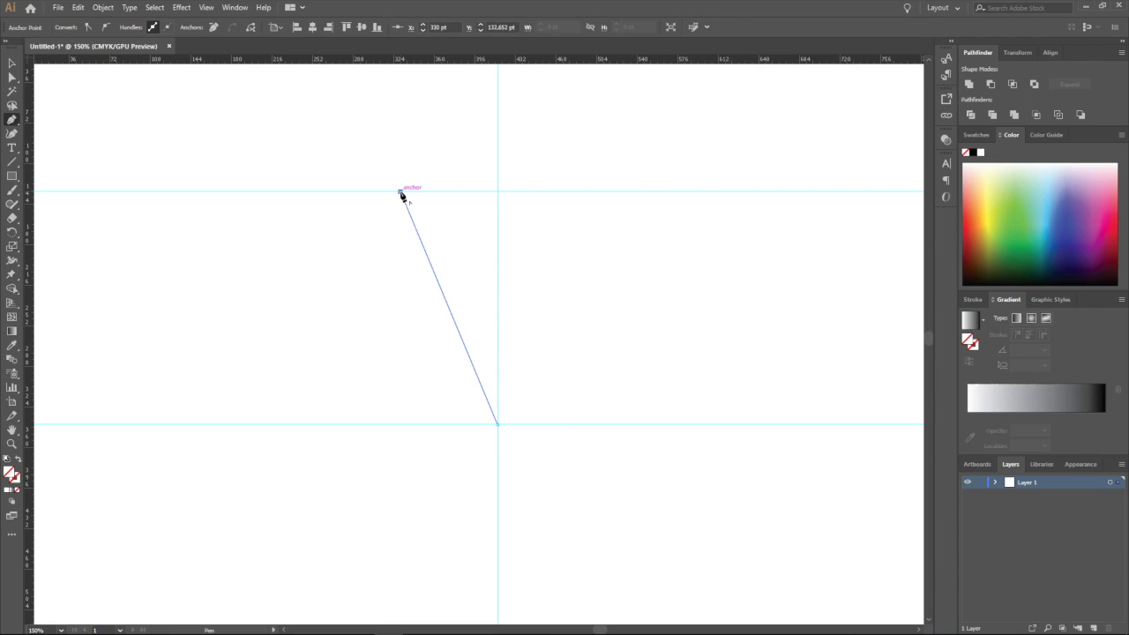
pyautogui.press('Escape')
pyautogui.click(587, 191)
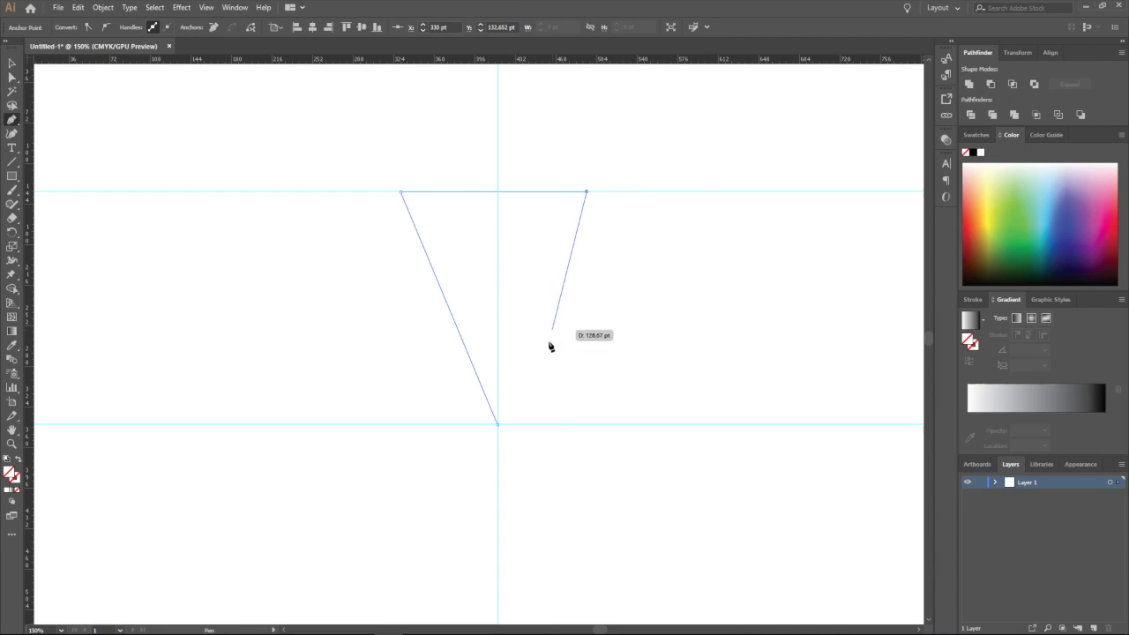
pyautogui.click(498, 428)
pyautogui.scroll(-5, 680, 189)
pyautogui.scroll(3, 651, 203)
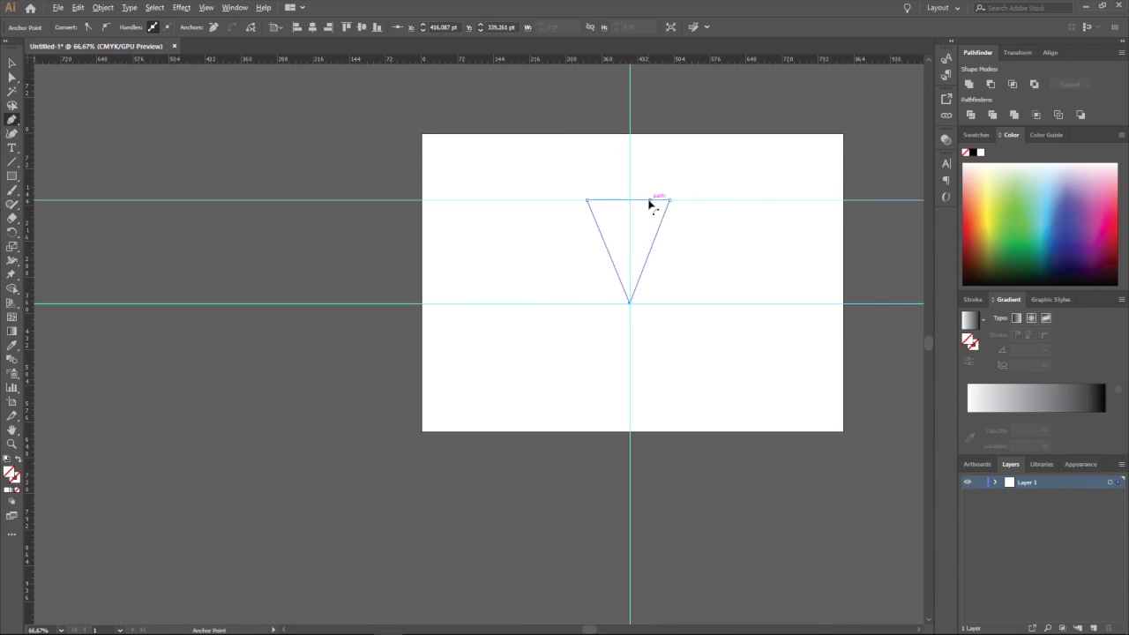
pyautogui.scroll(4, 665, 185)
pyautogui.scroll(-2, 670, 186)
pyautogui.scroll(2, 653, 185)
pyautogui.scroll(-3, 651, 204)
pyautogui.scroll(2, 649, 197)
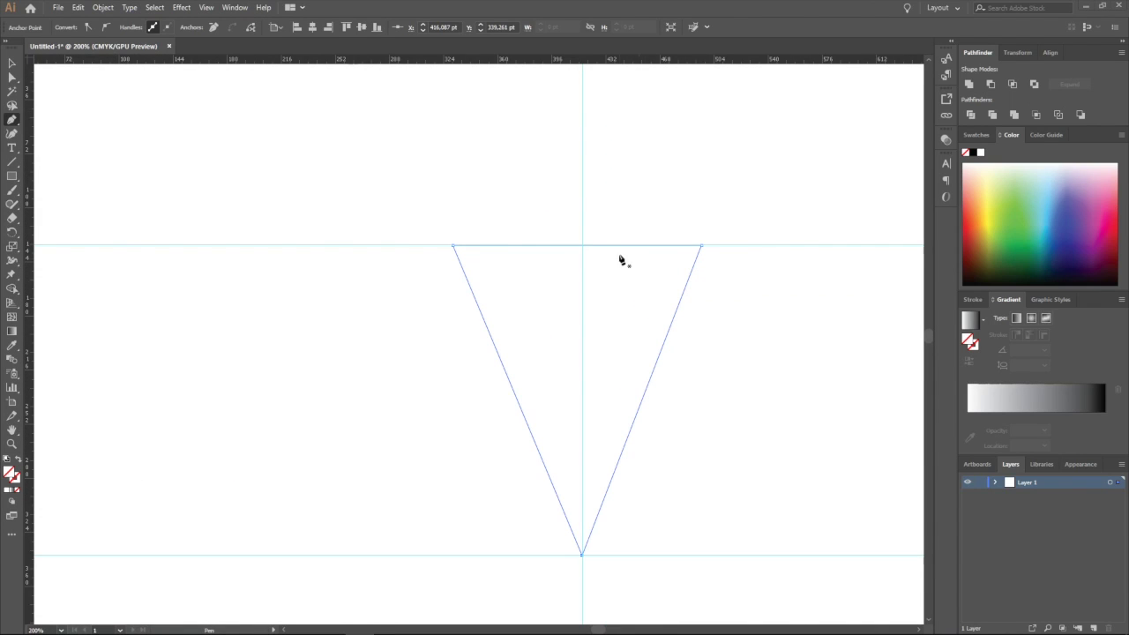
# Add an anchor point on the triangle's top edge where the vertical guide crosses it
pyautogui.scroll(3, 564, 256)
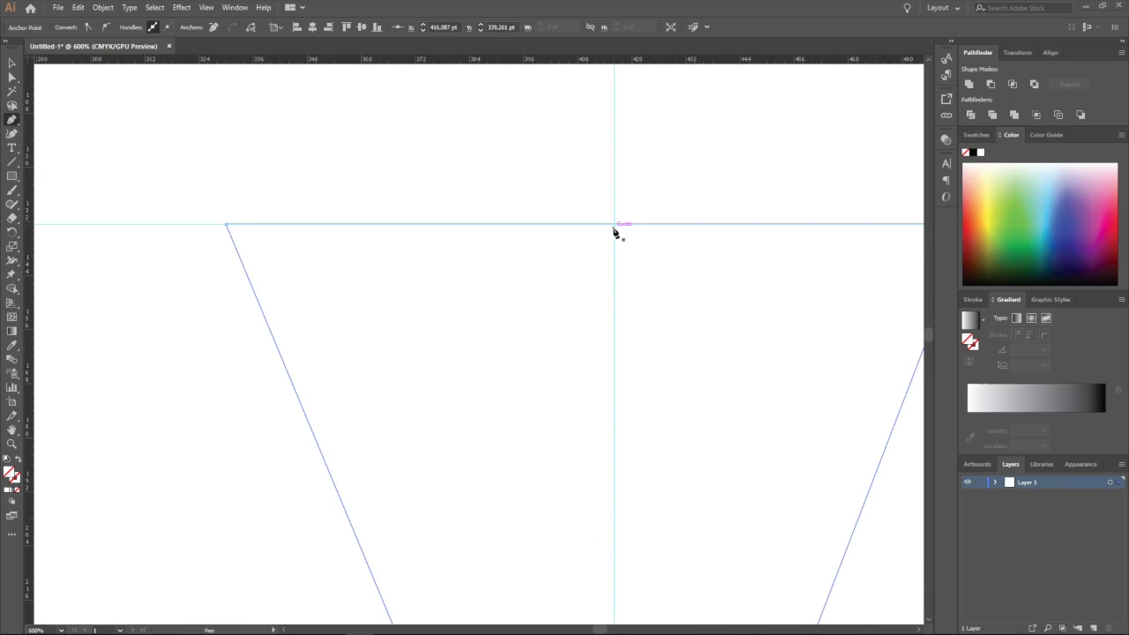
pyautogui.click(22, 125)
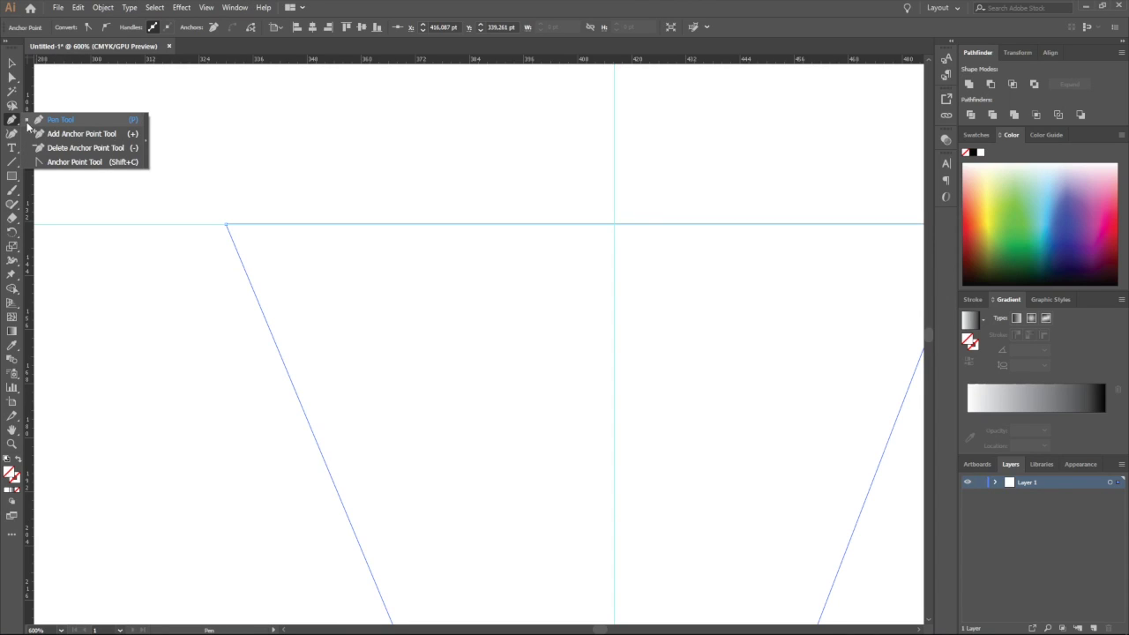
pyautogui.click(88, 148)
pyautogui.scroll(-5, 656, 222)
pyautogui.scroll(2, 809, 219)
pyautogui.scroll(1, 479, 214)
pyautogui.press('+')
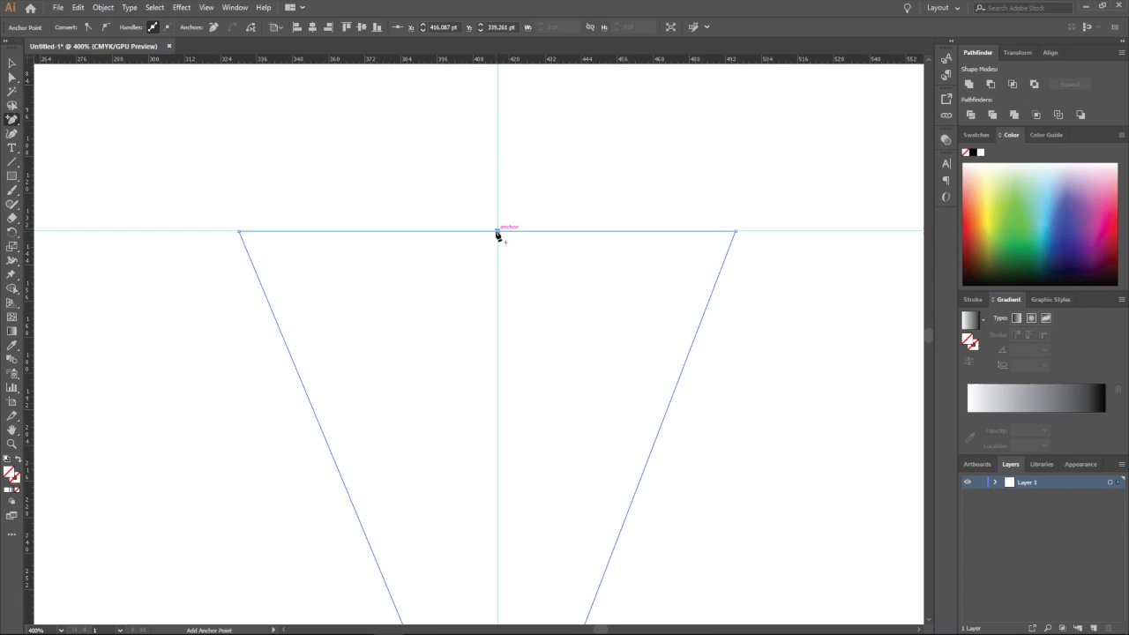
# Move the top edge's middle anchor point straight up along the vertical guide by about 20 pt
pyautogui.press('v')
pyautogui.click(12, 80)
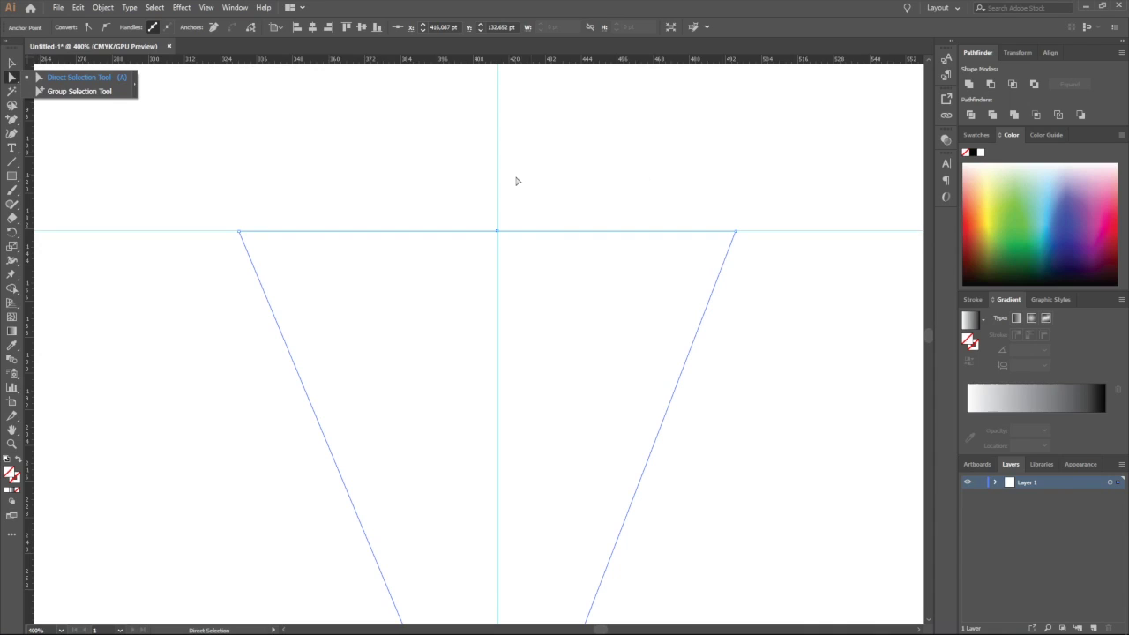
pyautogui.click(114, 81)
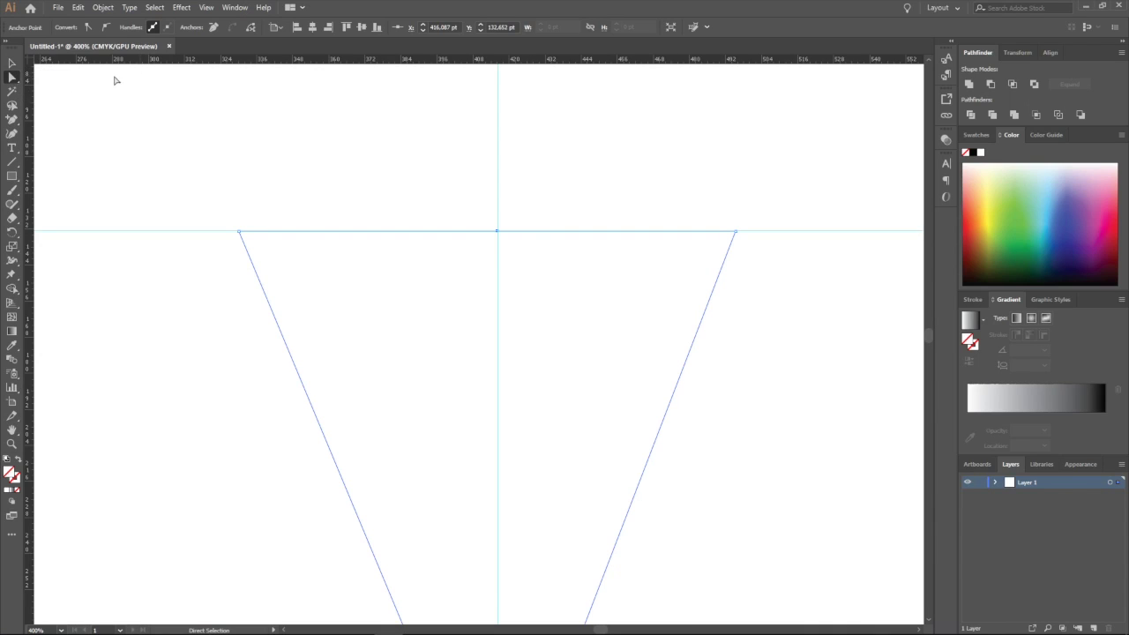
pyautogui.click(498, 232)
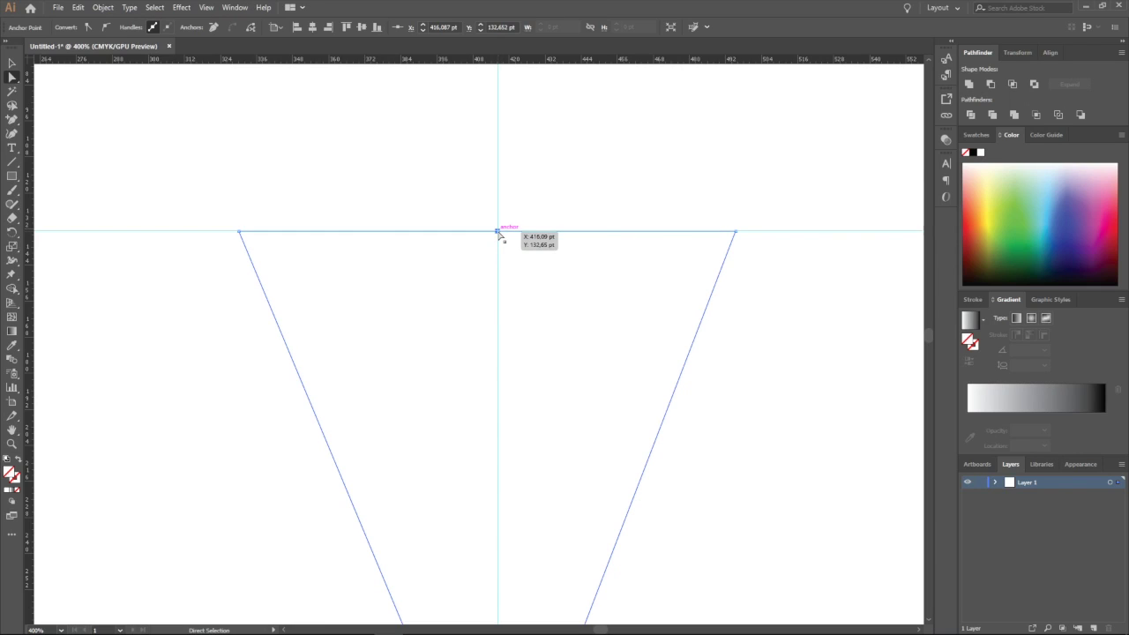
pyautogui.moveTo(498, 232); pyautogui.dragTo(498, 173)
# Convert the raised top anchor point to a smooth point
pyautogui.scroll(-3, 499, 177)
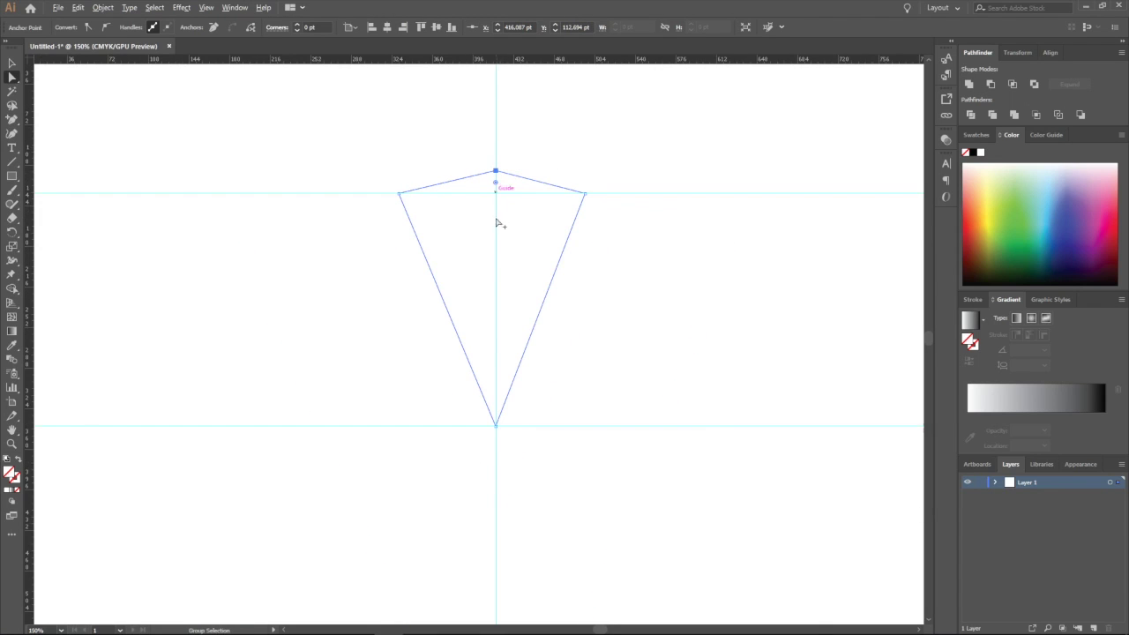
pyautogui.scroll(2, 507, 181)
pyautogui.scroll(-1, 517, 183)
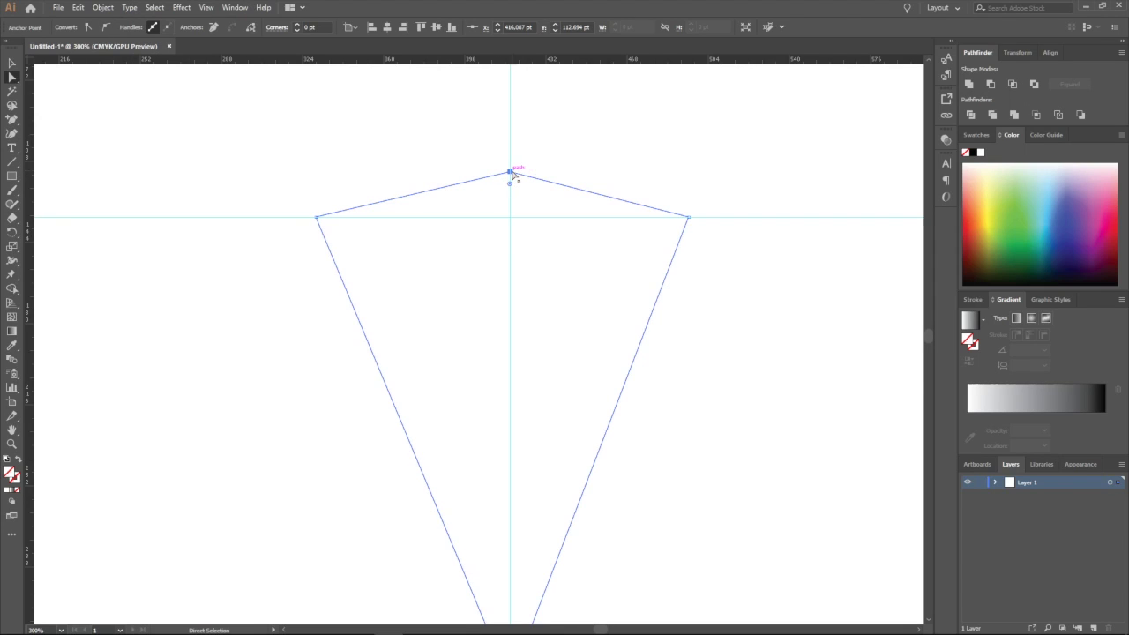
pyautogui.click(104, 29)
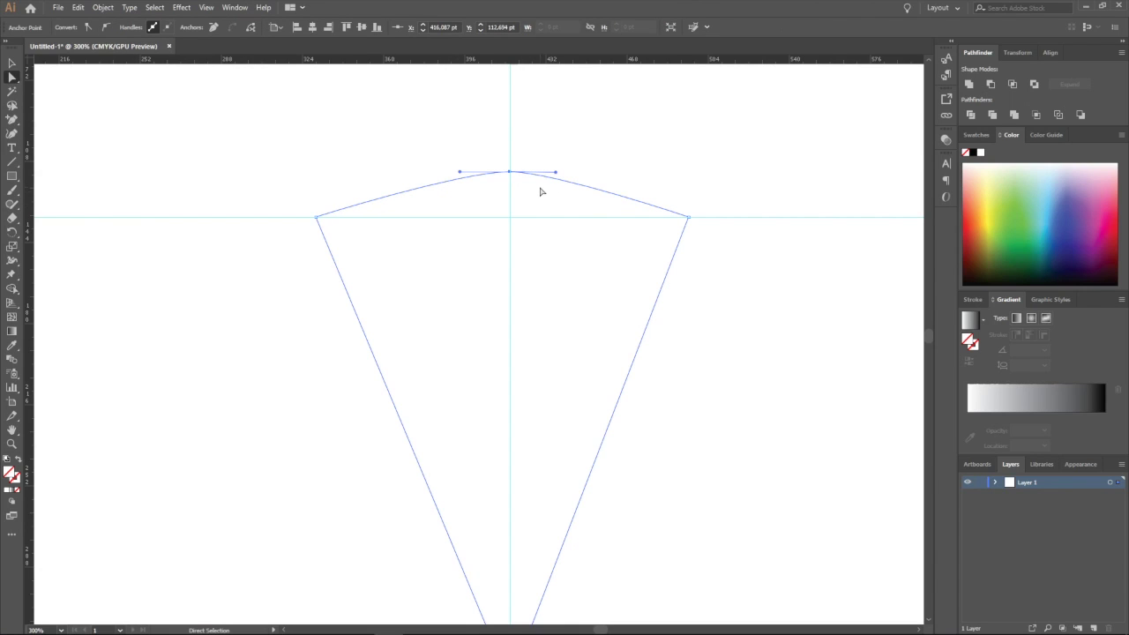
# Lengthen both horizontal handles of the smooth top anchor to round the top edge into an even arc
pyautogui.scroll(-3, 540, 191)
pyautogui.scroll(6, 539, 188)
pyautogui.scroll(2, 537, 180)
pyautogui.scroll(-4, 462, 184)
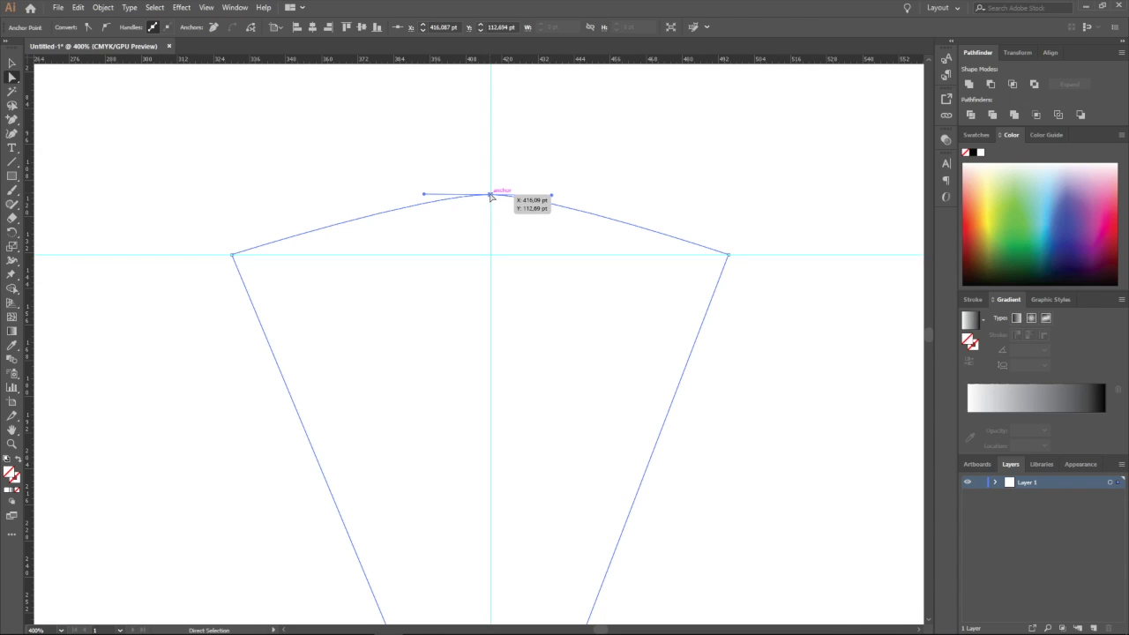
pyautogui.moveTo(553, 195); pyautogui.dragTo(592, 194)
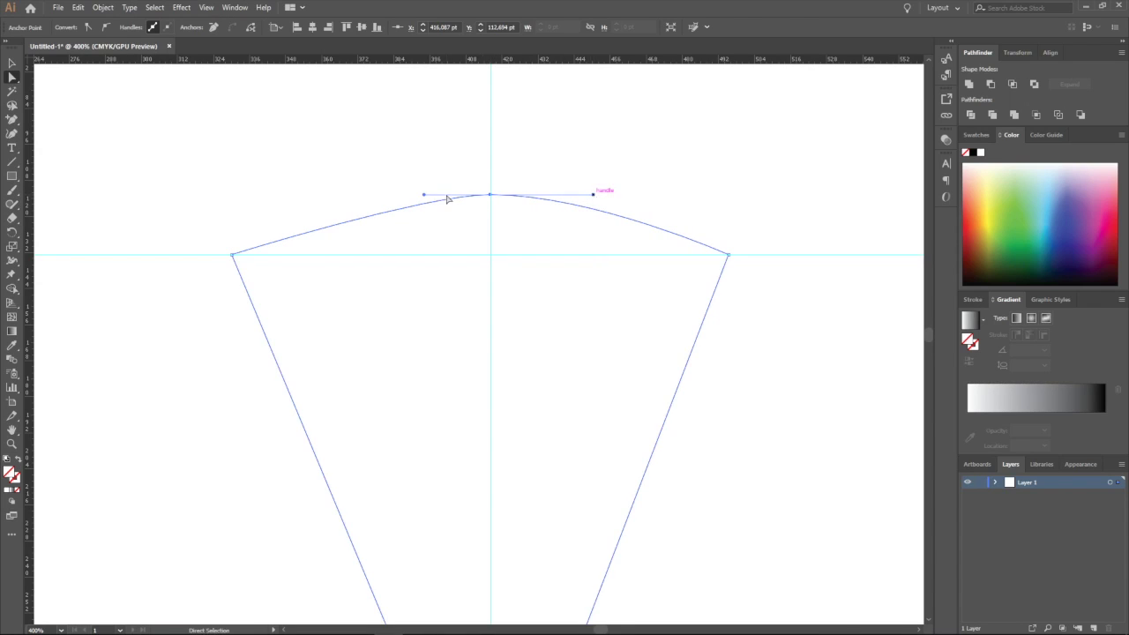
pyautogui.moveTo(426, 195); pyautogui.dragTo(380, 196)
# Try to set the wedge's fill colour to black (000000) with the Color Picker
pyautogui.scroll(-2, 574, 181)
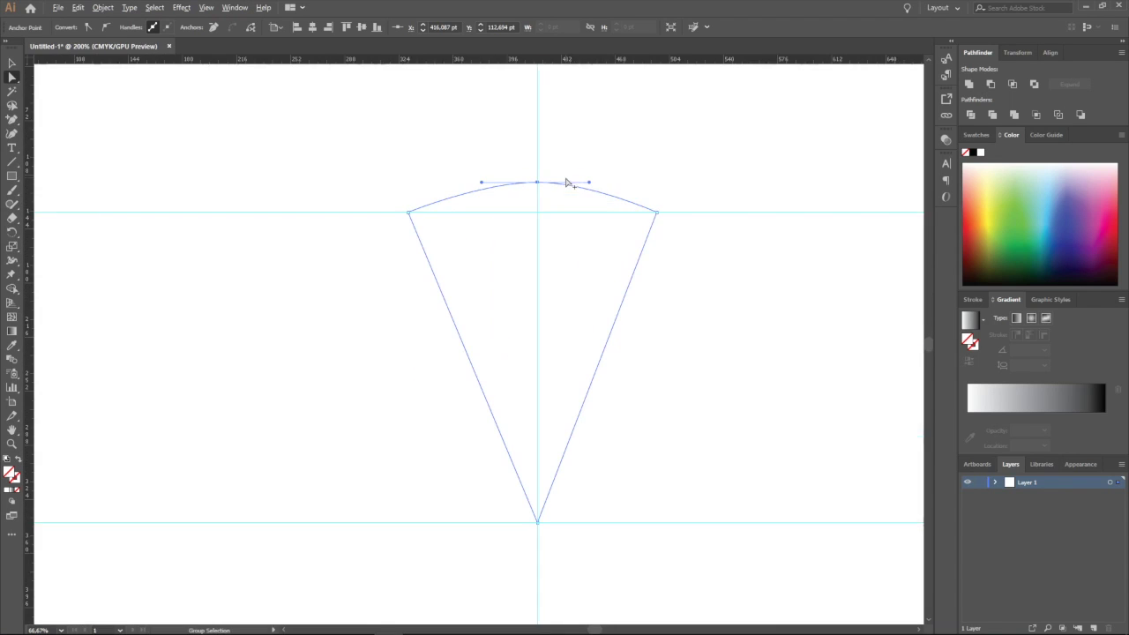
pyautogui.scroll(-2, 625, 202)
pyautogui.scroll(1, 655, 212)
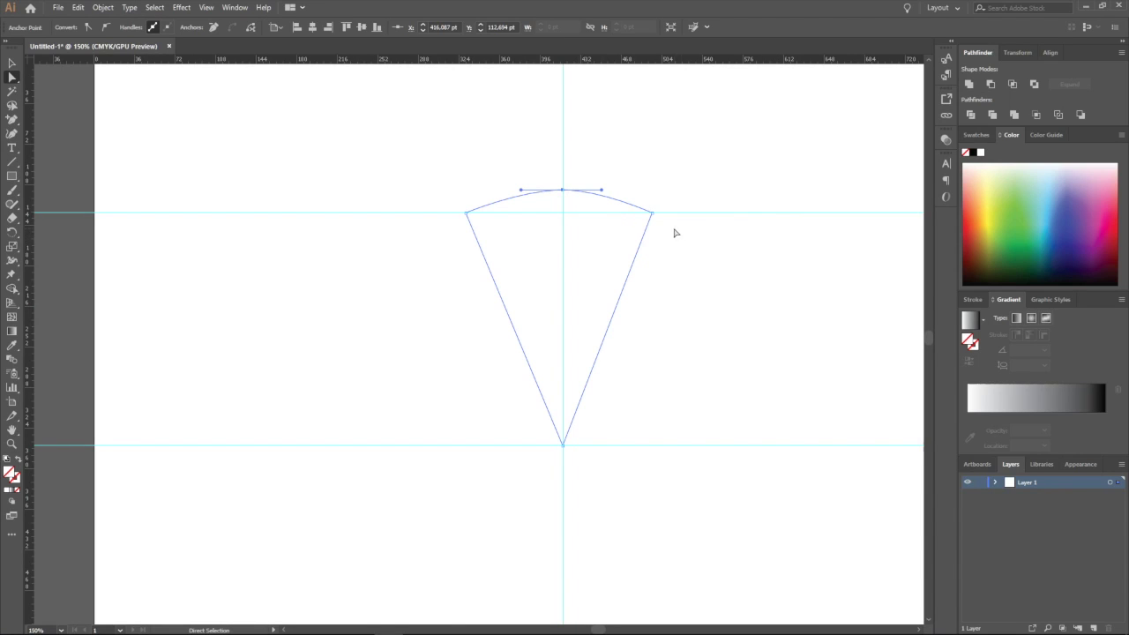
pyautogui.doubleClick(11, 474)
pyautogui.moveTo(464, 358); pyautogui.dragTo(402, 405)
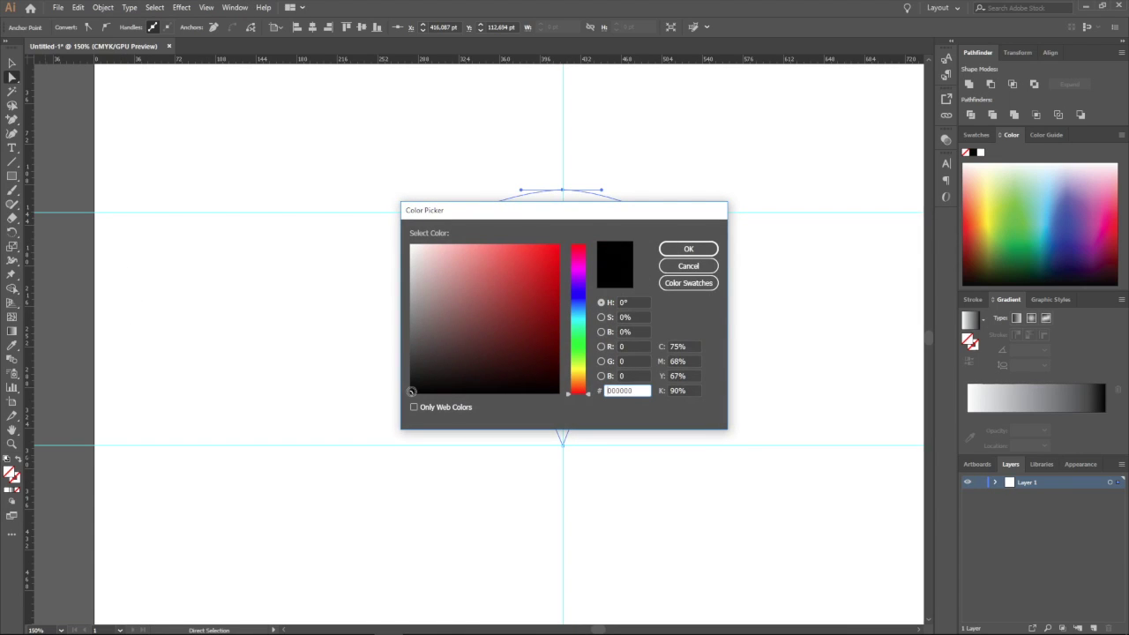
pyautogui.click(701, 251)
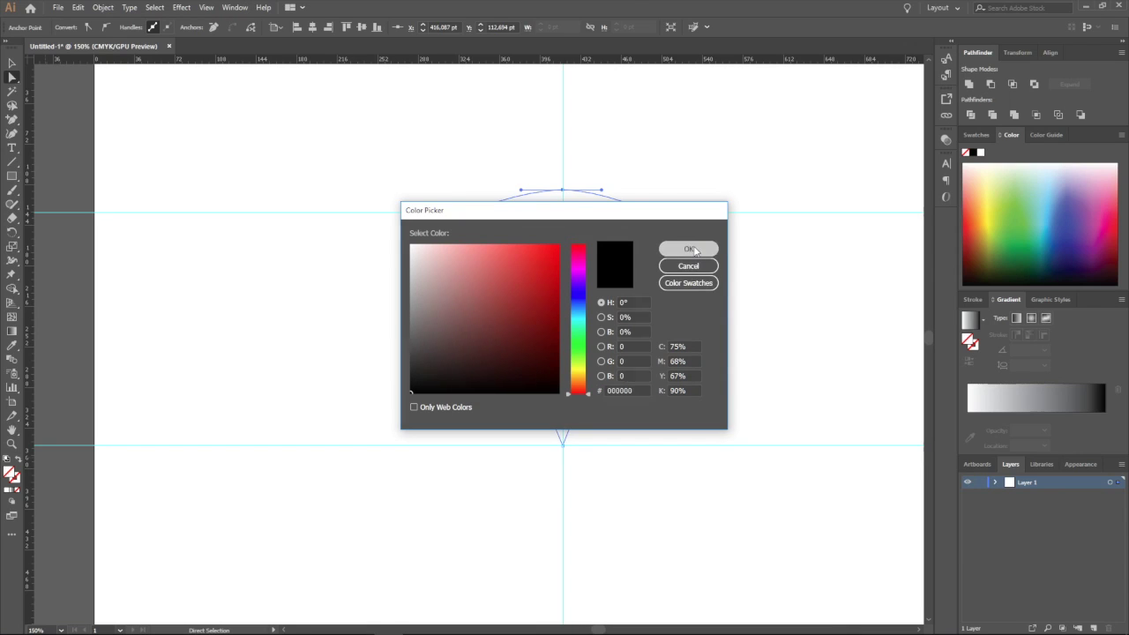
# Select the whole wedge path, fill it with the black swatch, and deselect it
pyautogui.click(996, 482)
pyautogui.click(1109, 495)
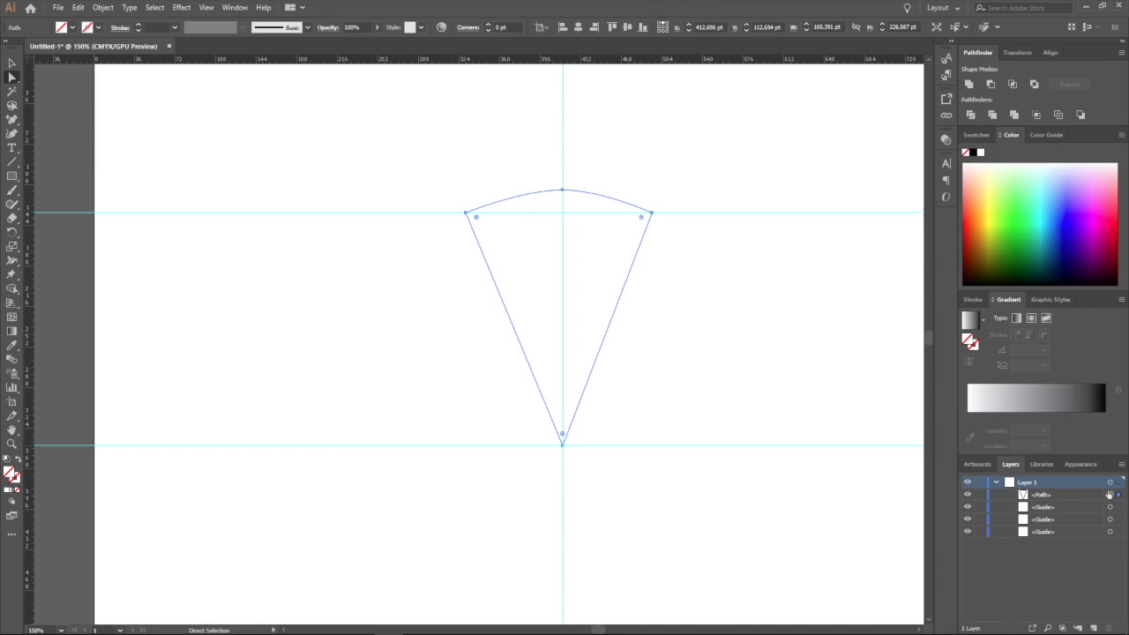
pyautogui.doubleClick(10, 473)
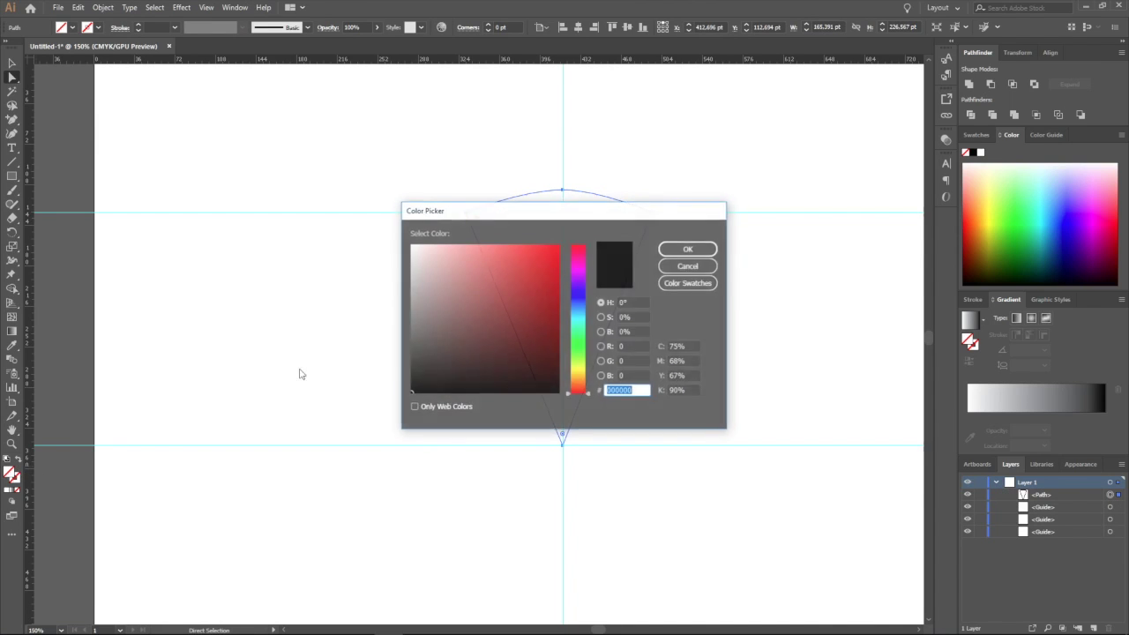
pyautogui.click(688, 249)
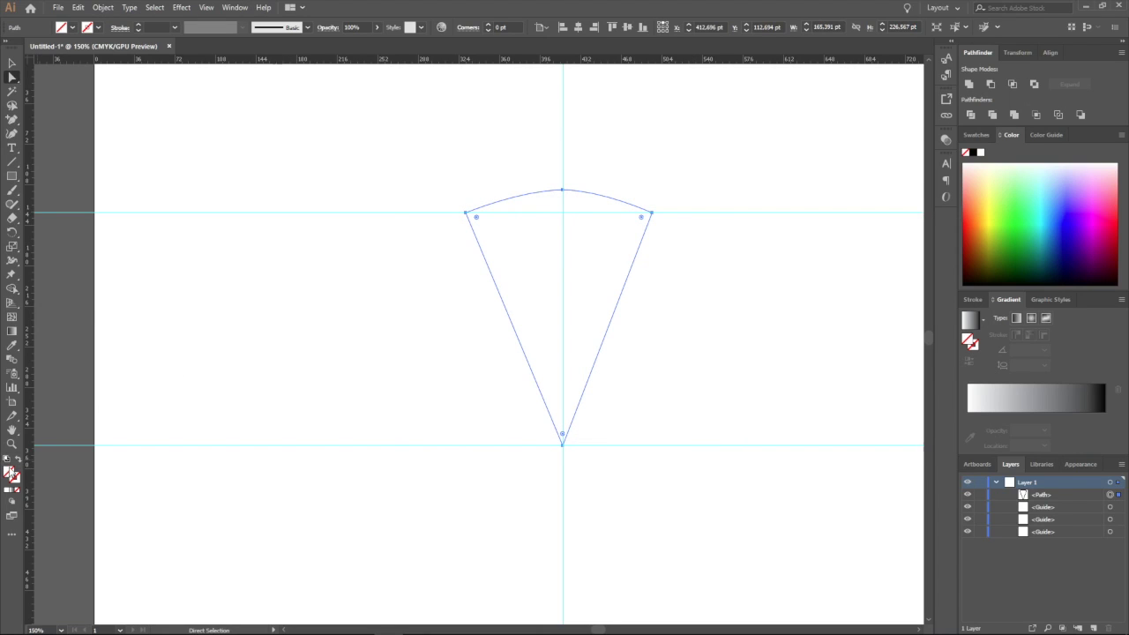
pyautogui.click(73, 27)
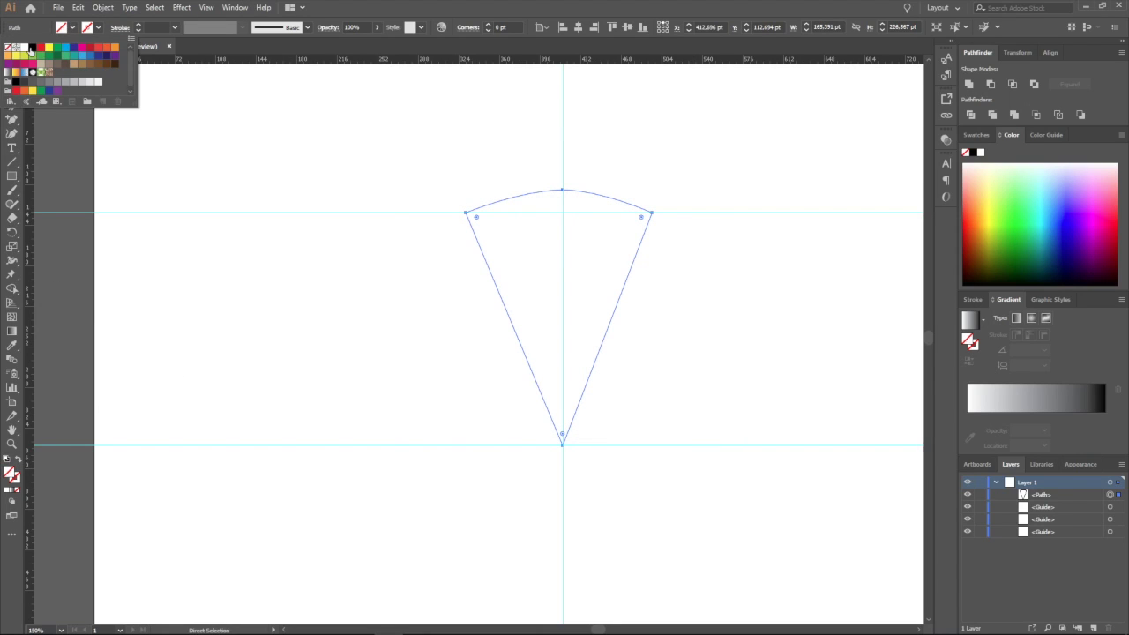
pyautogui.click(32, 47)
pyautogui.press('v')
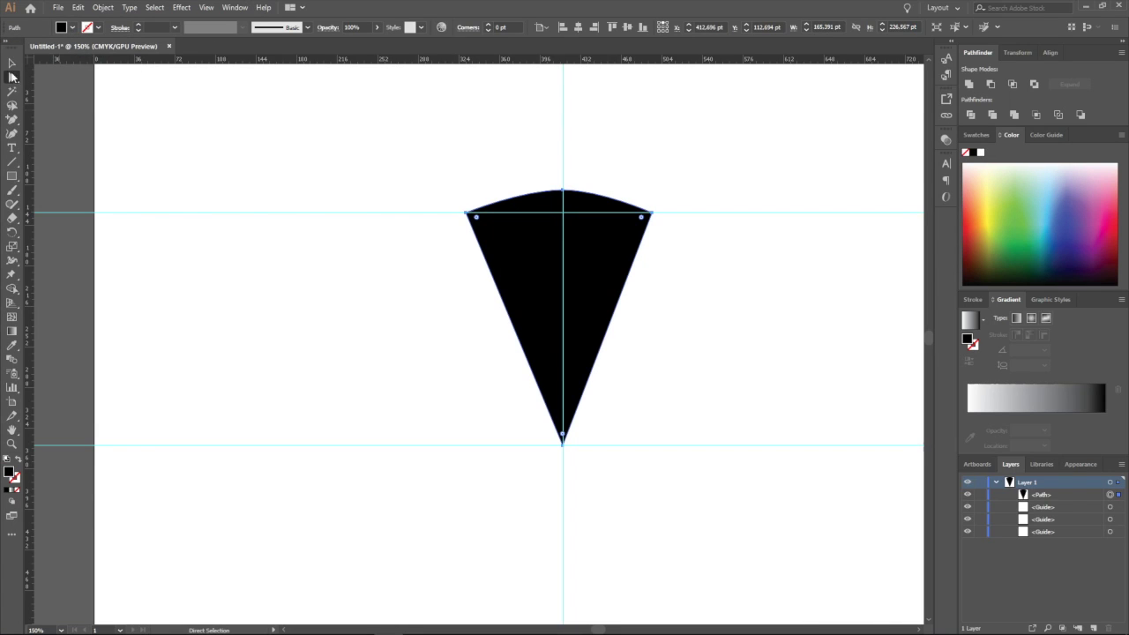
pyautogui.click(786, 300)
pyautogui.scroll(-4, 756, 279)
pyautogui.scroll(3, 753, 277)
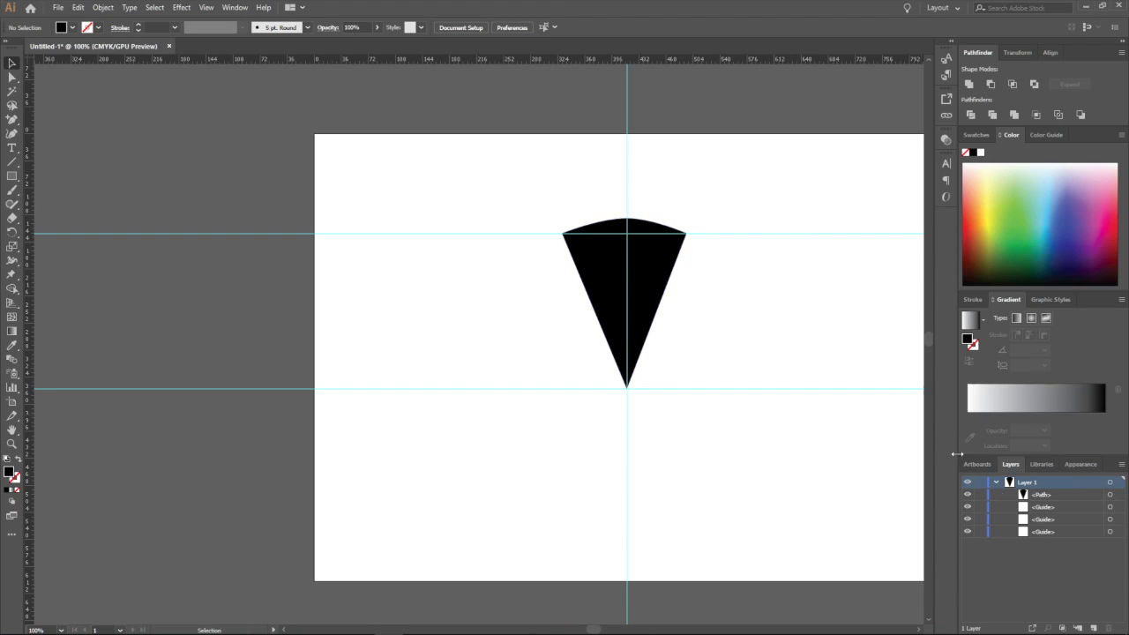
# Paste a copy of the black wedge path directly in front of the original
pyautogui.click(1099, 495)
pyautogui.click(1111, 495)
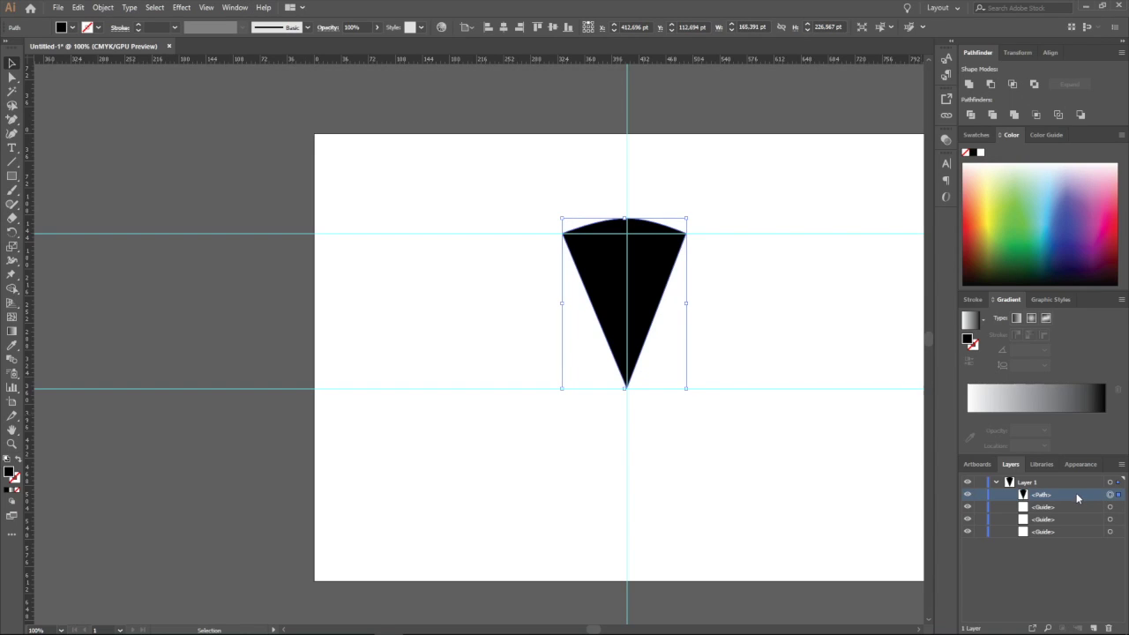
pyautogui.hotkey('ctrl', 'c')
pyautogui.hotkey('ctrl', 'f')
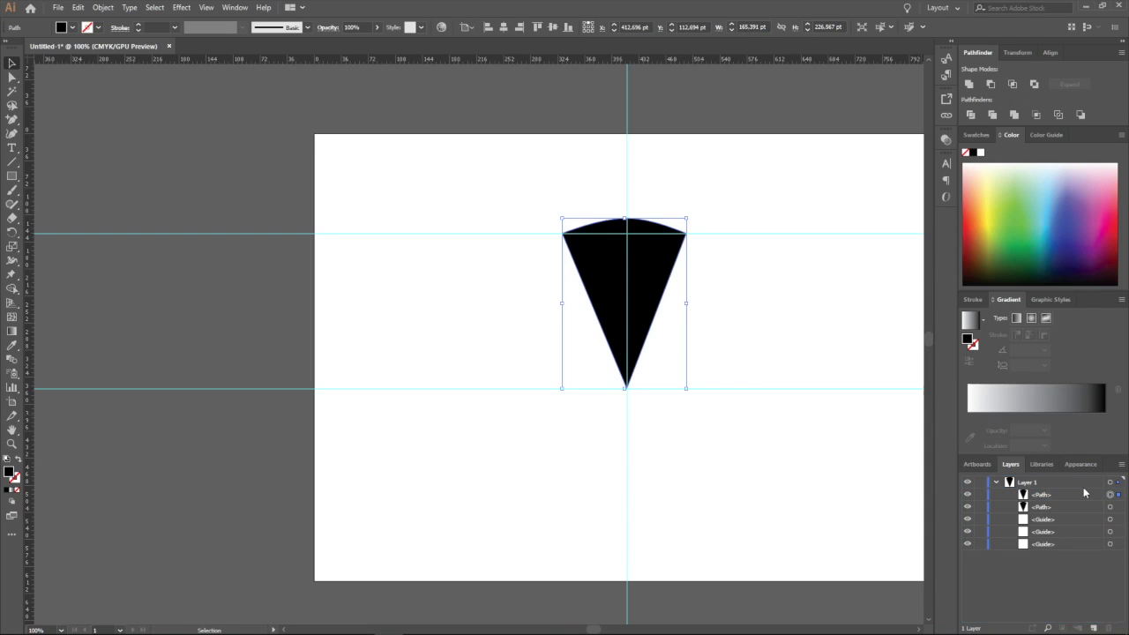
# Fill the front wedge copy with the white swatch
pyautogui.click(1106, 497)
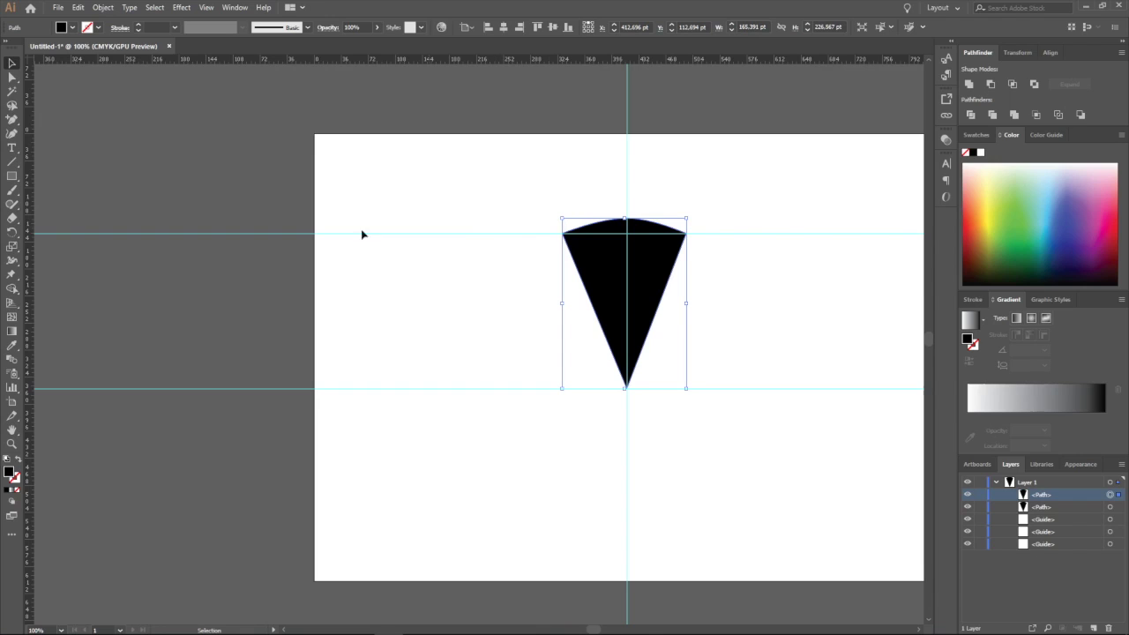
pyautogui.click(73, 27)
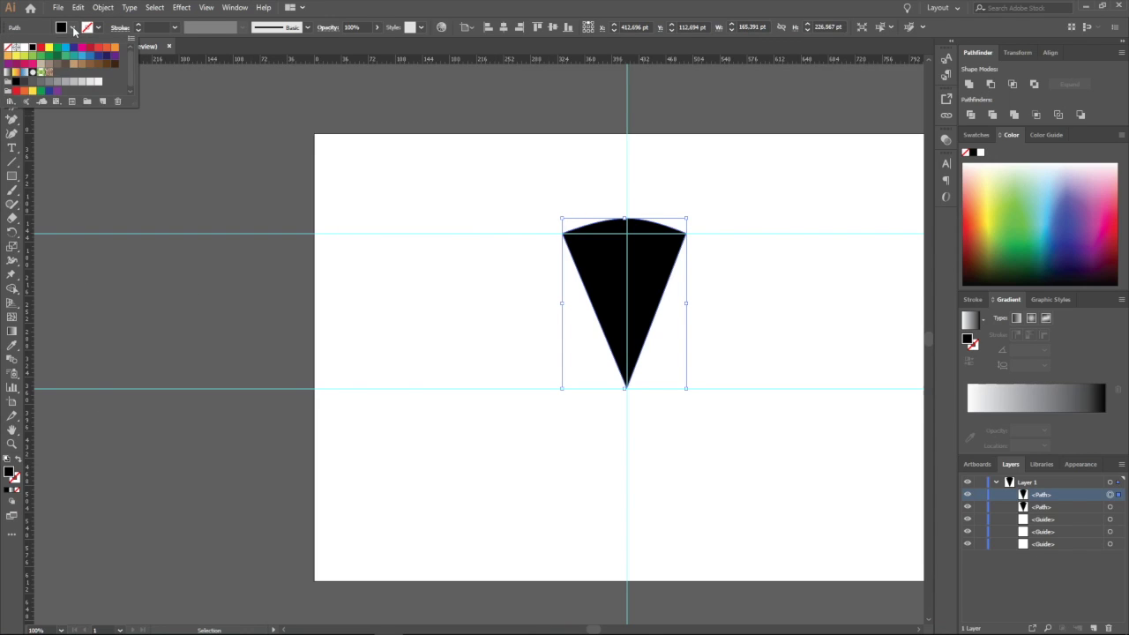
pyautogui.click(24, 50)
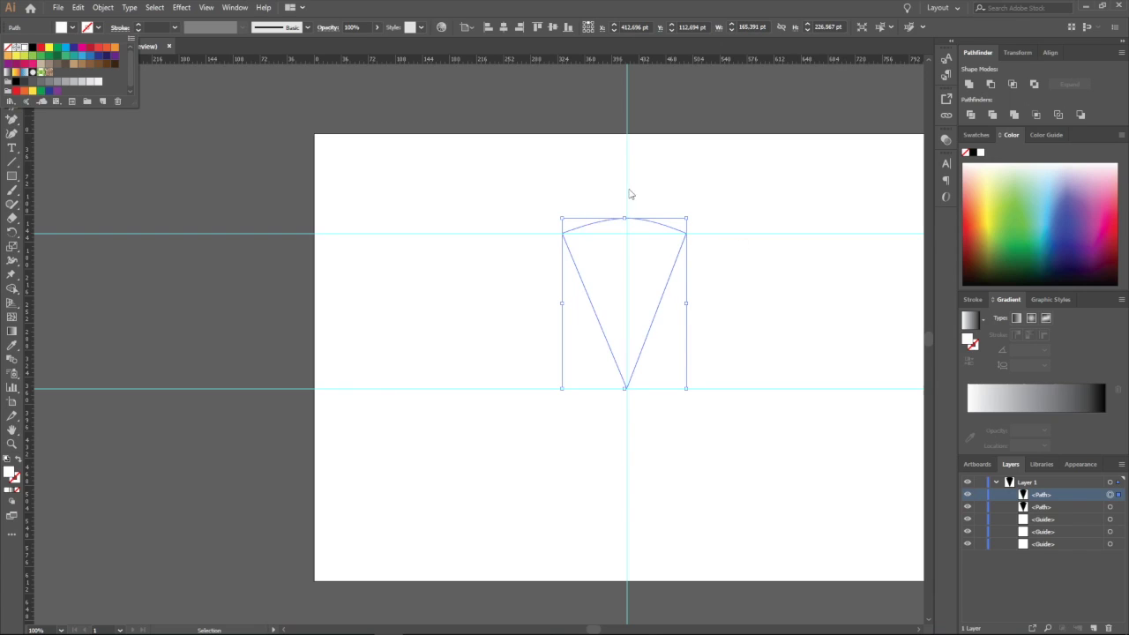
pyautogui.click(61, 34)
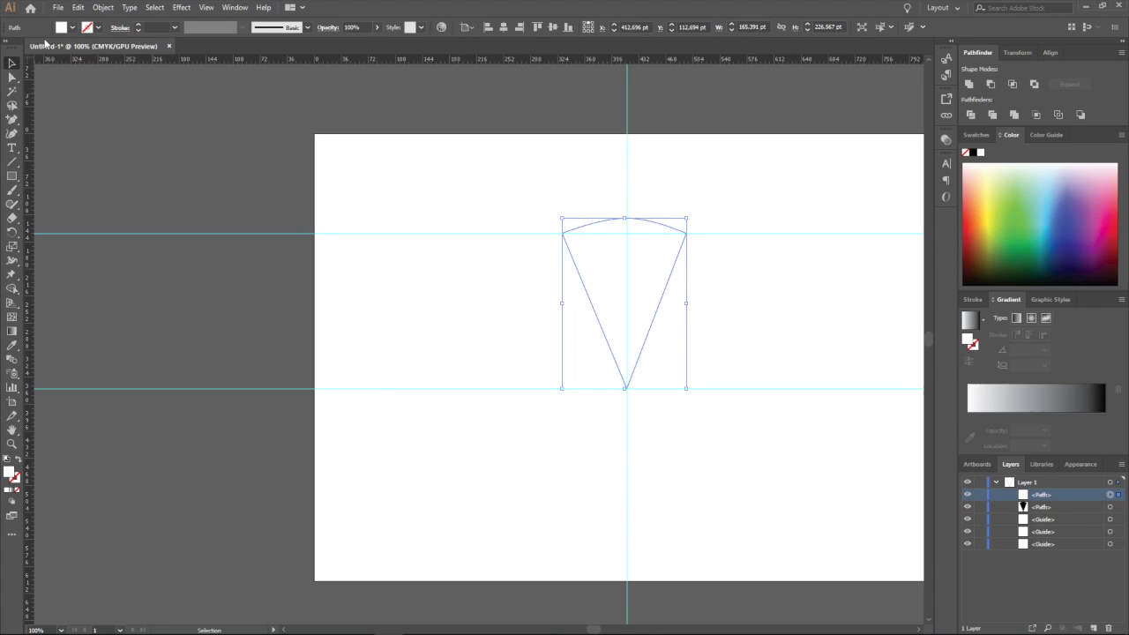
# Shrink the white wedge to about 143 × 195 pt, centre it inside the black wedge as an even border, and deselect it
pyautogui.scroll(2, 652, 196)
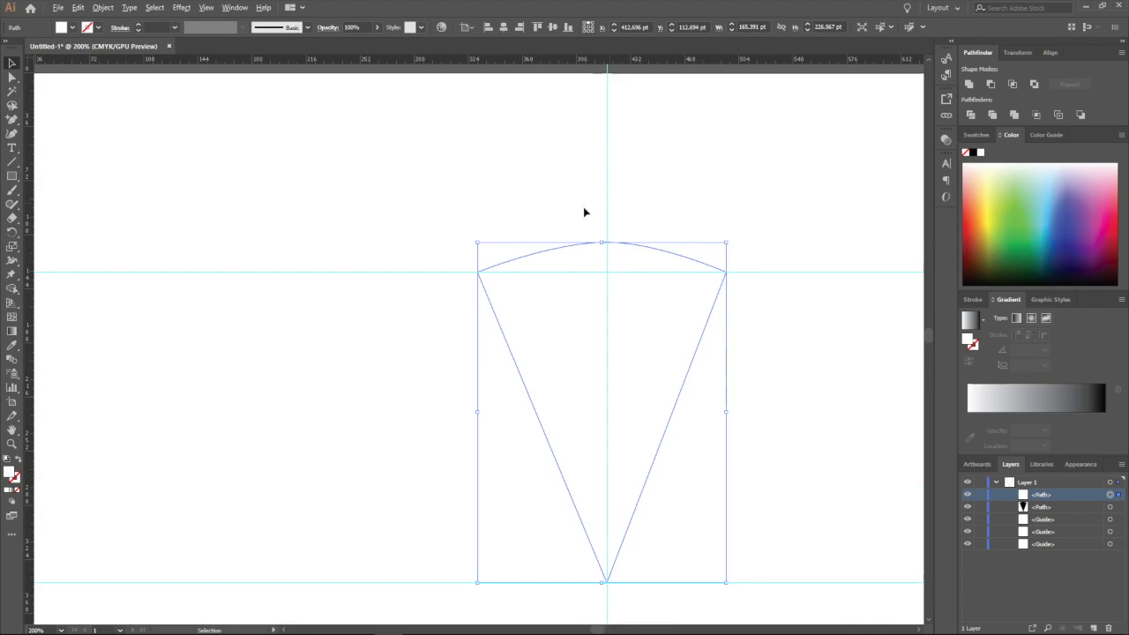
pyautogui.moveTo(479, 239); pyautogui.dragTo(502, 265)
pyautogui.moveTo(640, 358); pyautogui.dragTo(630, 333)
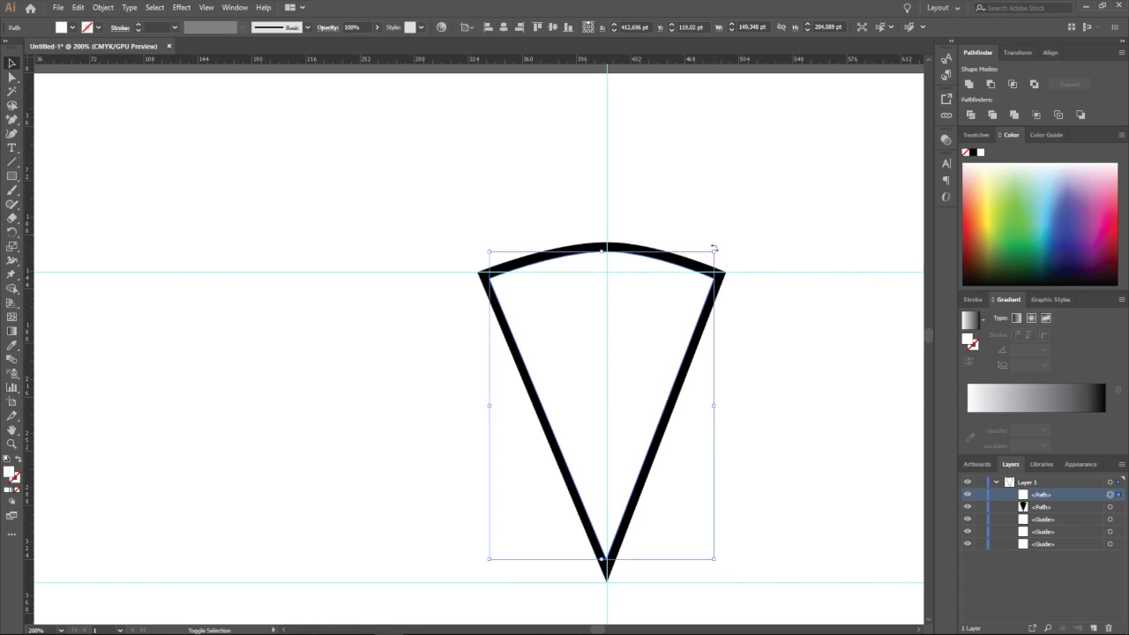
pyautogui.moveTo(714, 250); pyautogui.dragTo(703, 264)
pyautogui.moveTo(597, 306)
pyautogui.mouseDown()
pyautogui.moveTo(608, 298)
pyautogui.moveTo(616, 318)
pyautogui.mouseUp()
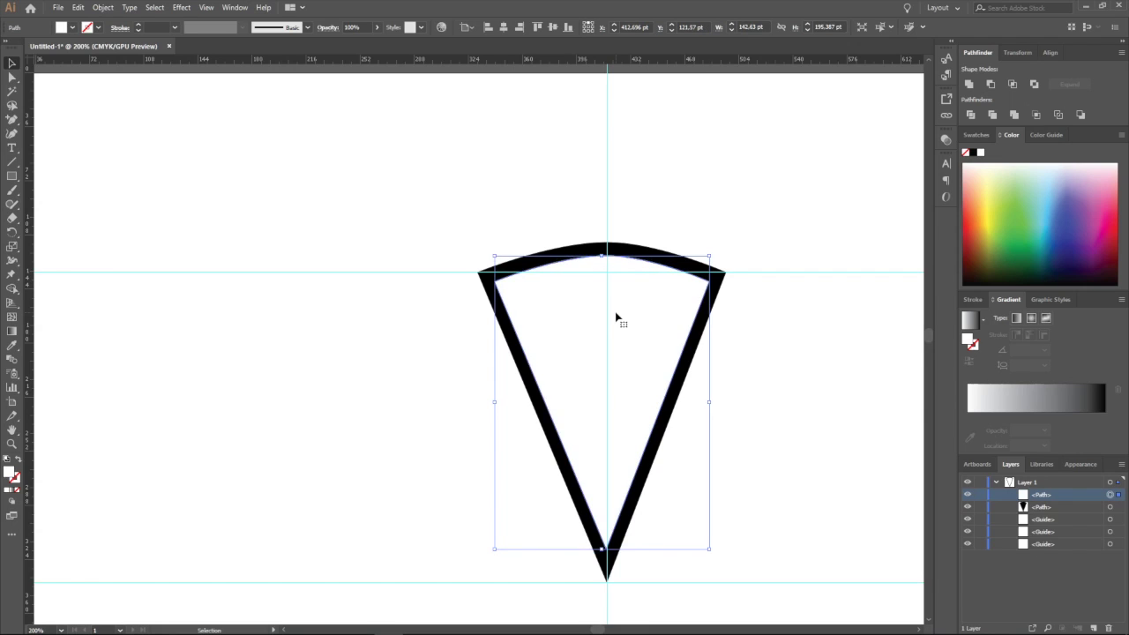
pyautogui.click(751, 330)
# Select both wedge paths, subtract the white one from the black one with Minus Front, and deselect the result
pyautogui.scroll(-5, 768, 332)
pyautogui.scroll(3, 768, 333)
pyautogui.scroll(3, 635, 262)
pyautogui.scroll(-4, 653, 256)
pyautogui.scroll(5, 701, 221)
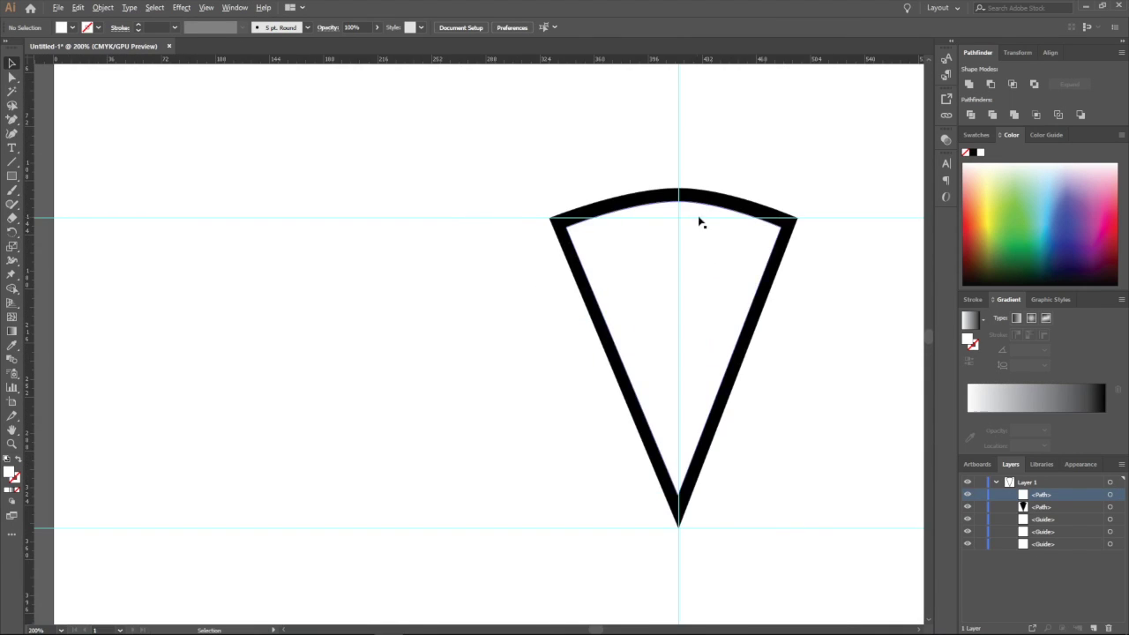
pyautogui.scroll(-2, 720, 203)
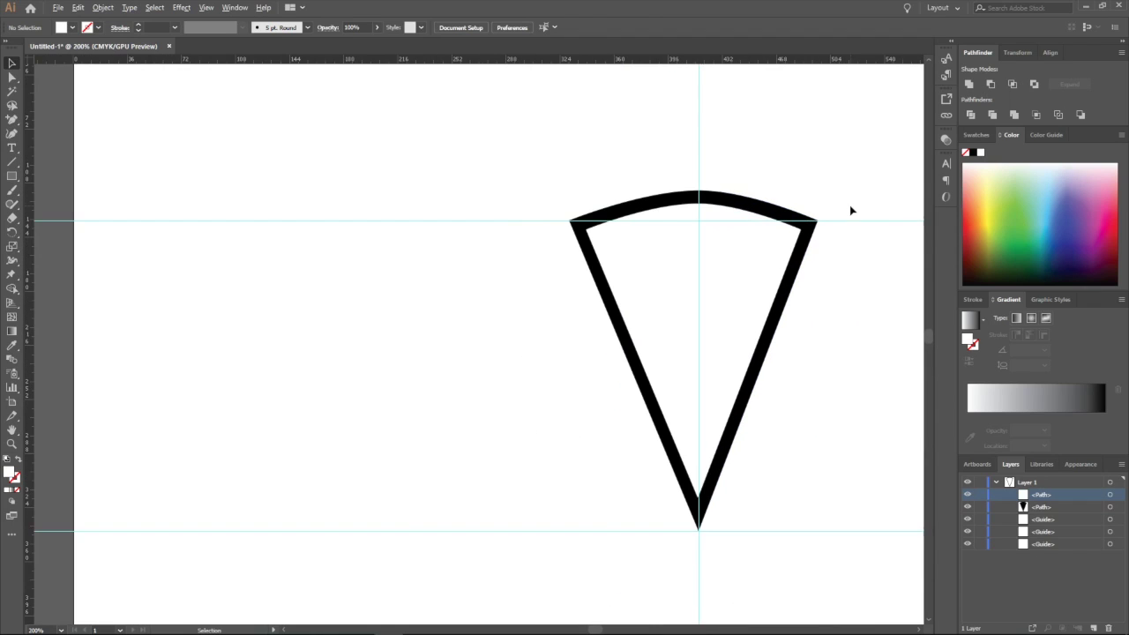
pyautogui.click(1110, 495)
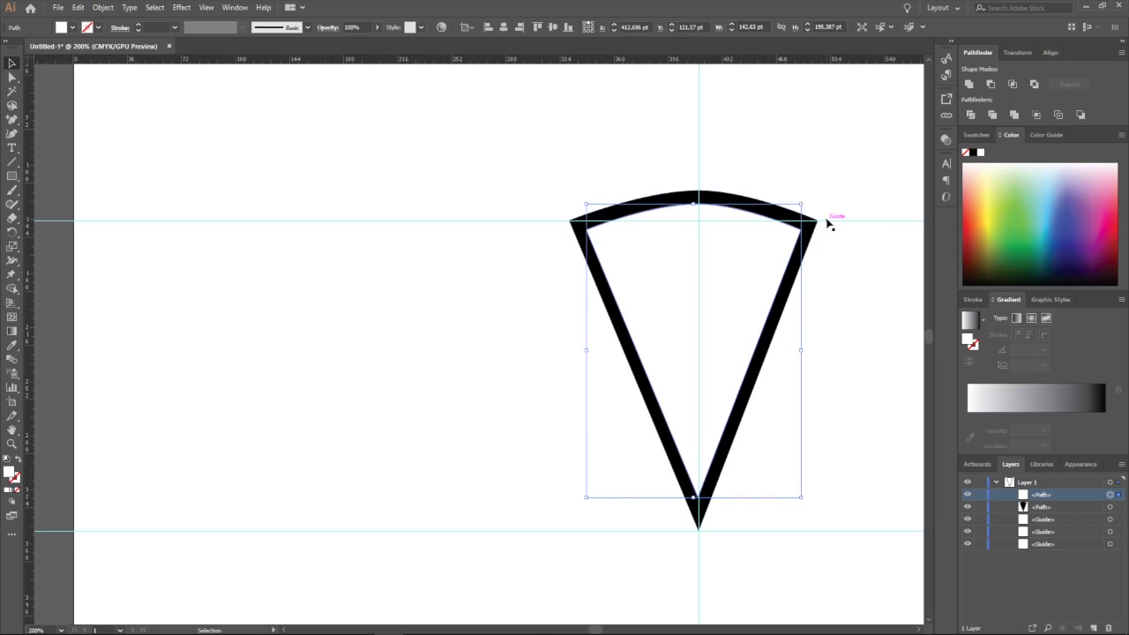
pyautogui.keyDown('shift'); pyautogui.click(1110, 508); pyautogui.keyUp('shift')
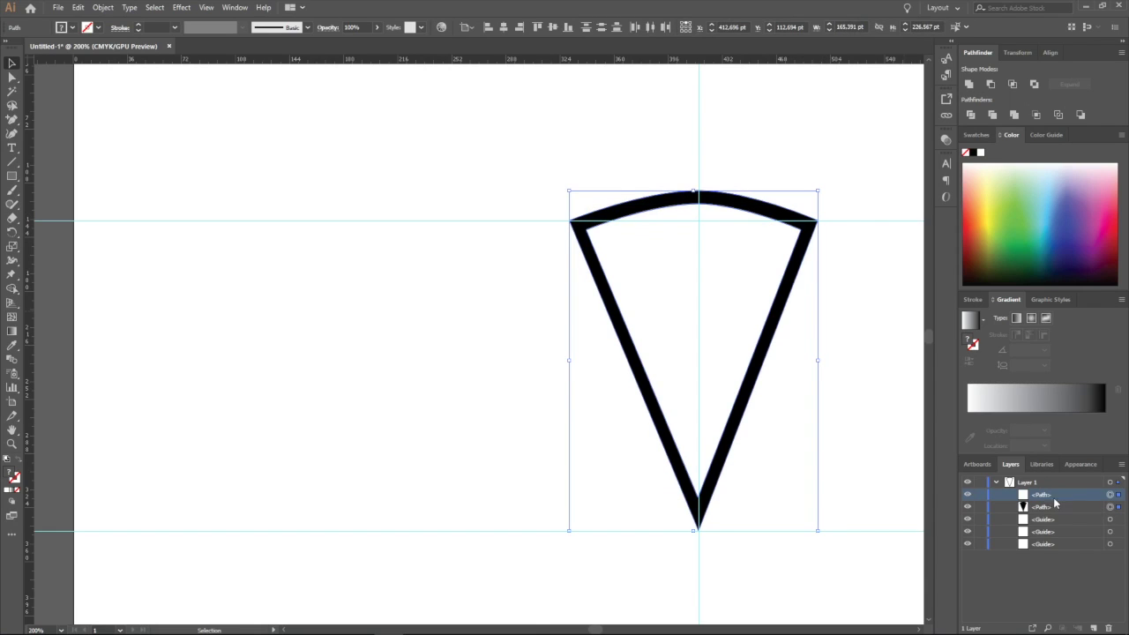
pyautogui.keyDown('shift'); pyautogui.click(1109, 507); pyautogui.keyUp('shift')
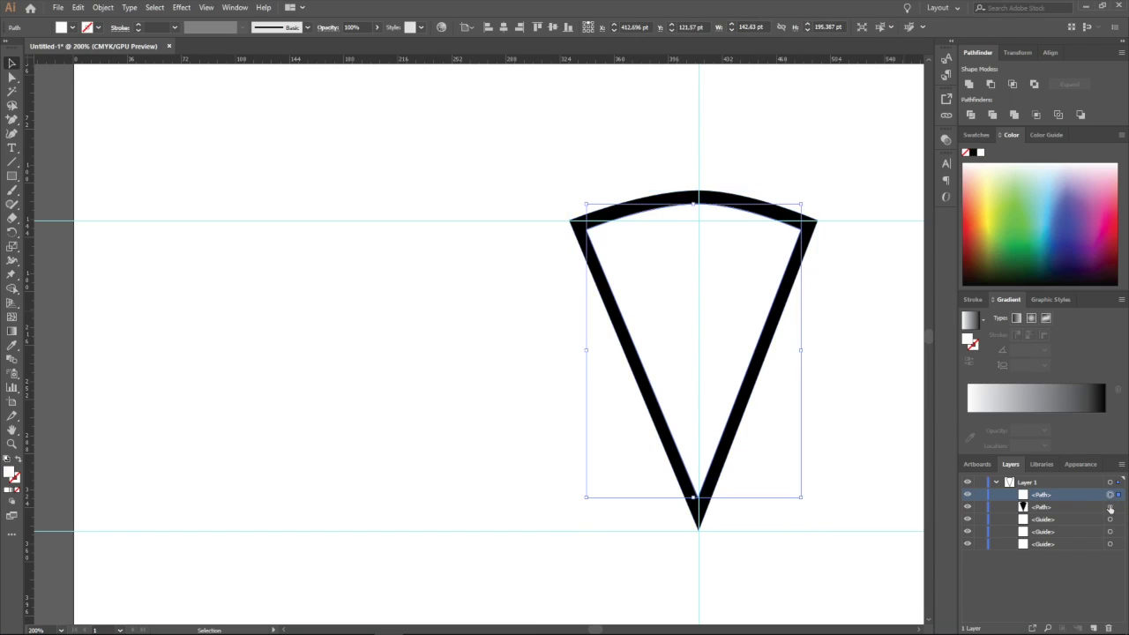
pyautogui.keyDown('shift'); pyautogui.click(1109, 508); pyautogui.keyUp('shift')
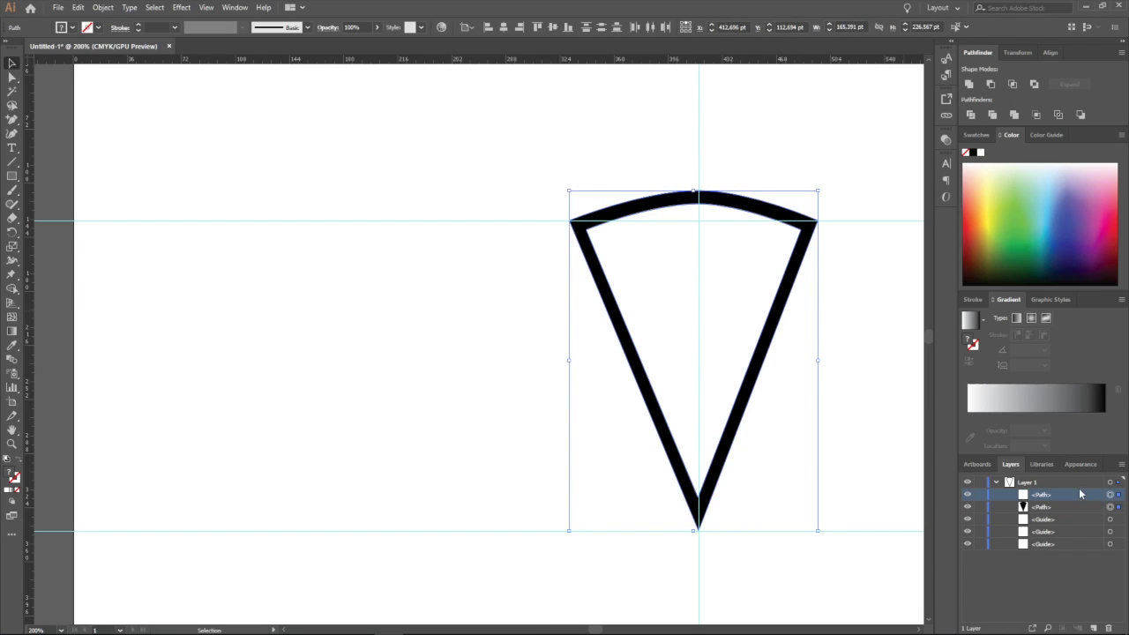
pyautogui.click(990, 84)
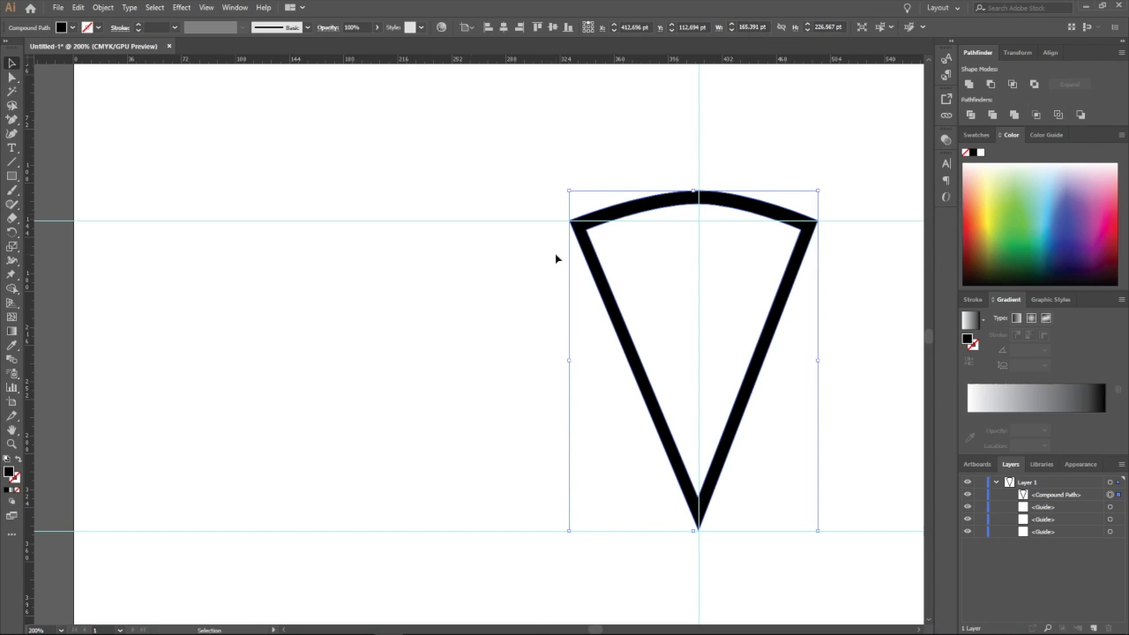
pyautogui.click(852, 322)
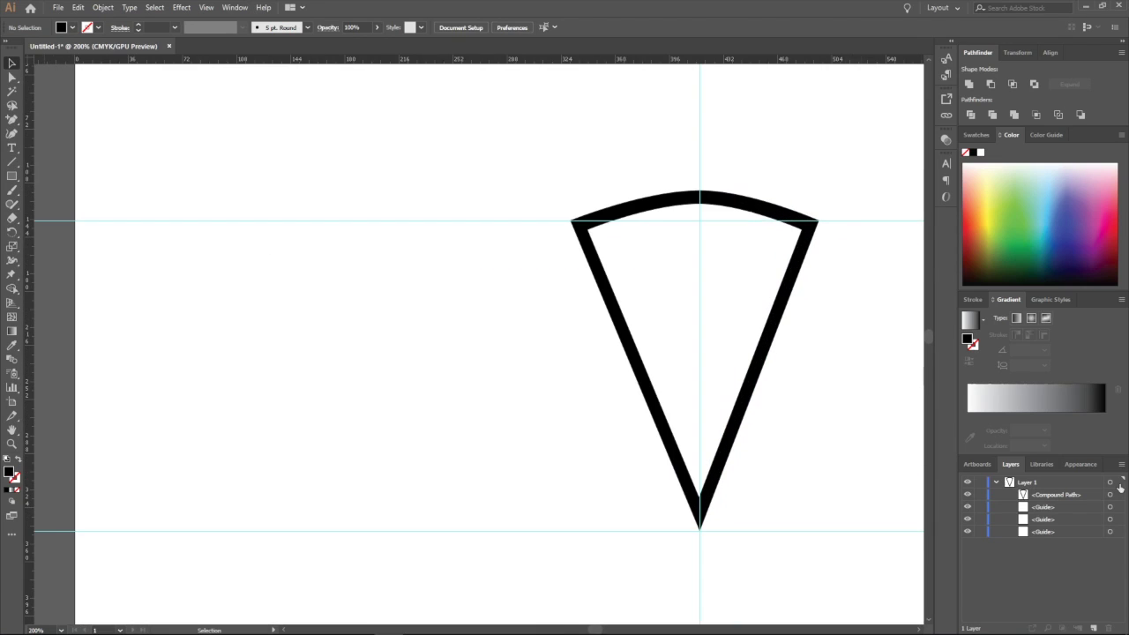
# Examine the compound wedge outline's edges and corners at different magnifications
pyautogui.click(1109, 494)
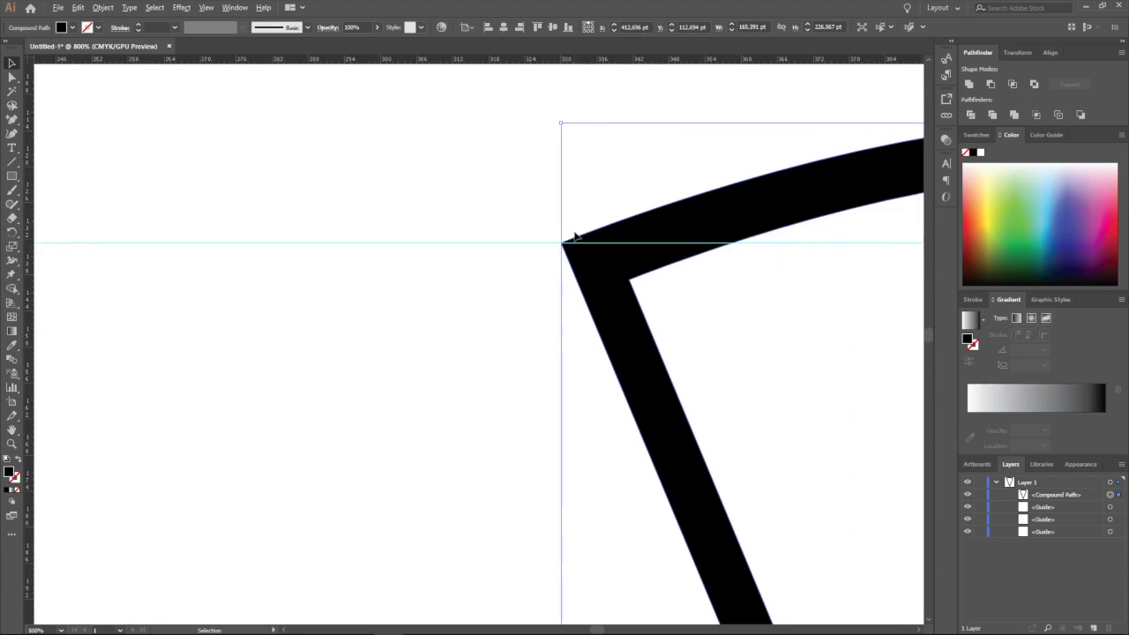
pyautogui.scroll(5, 574, 218)
pyautogui.scroll(-8, 564, 281)
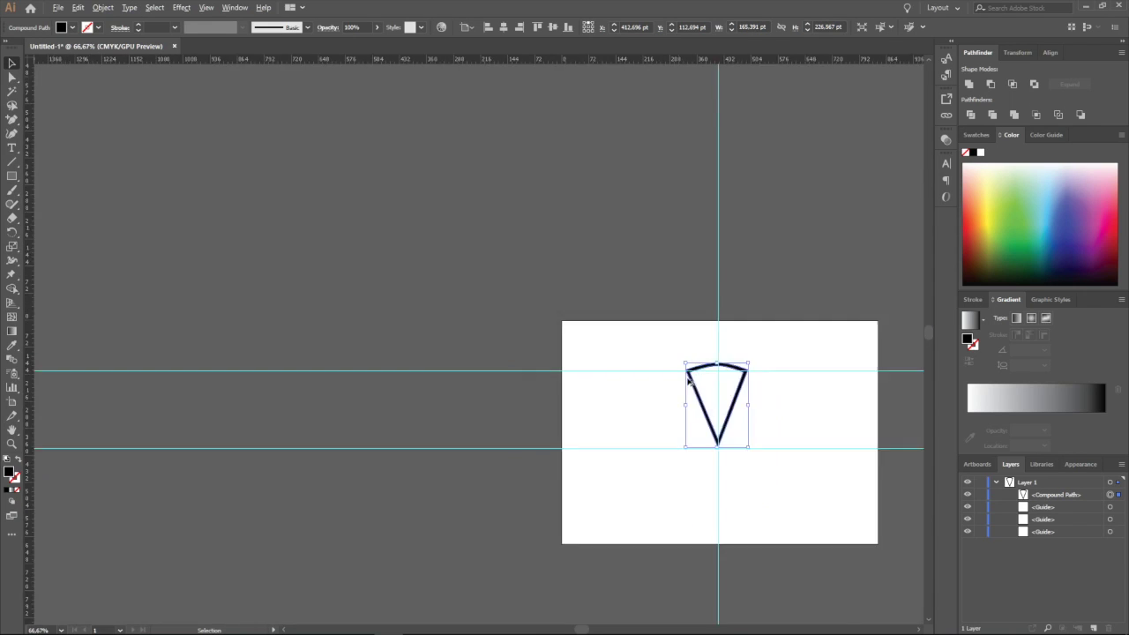
pyautogui.scroll(4, 575, 350)
pyautogui.scroll(-3, 591, 350)
pyautogui.scroll(1, 607, 356)
pyautogui.scroll(-1, 600, 365)
pyautogui.scroll(1, 559, 277)
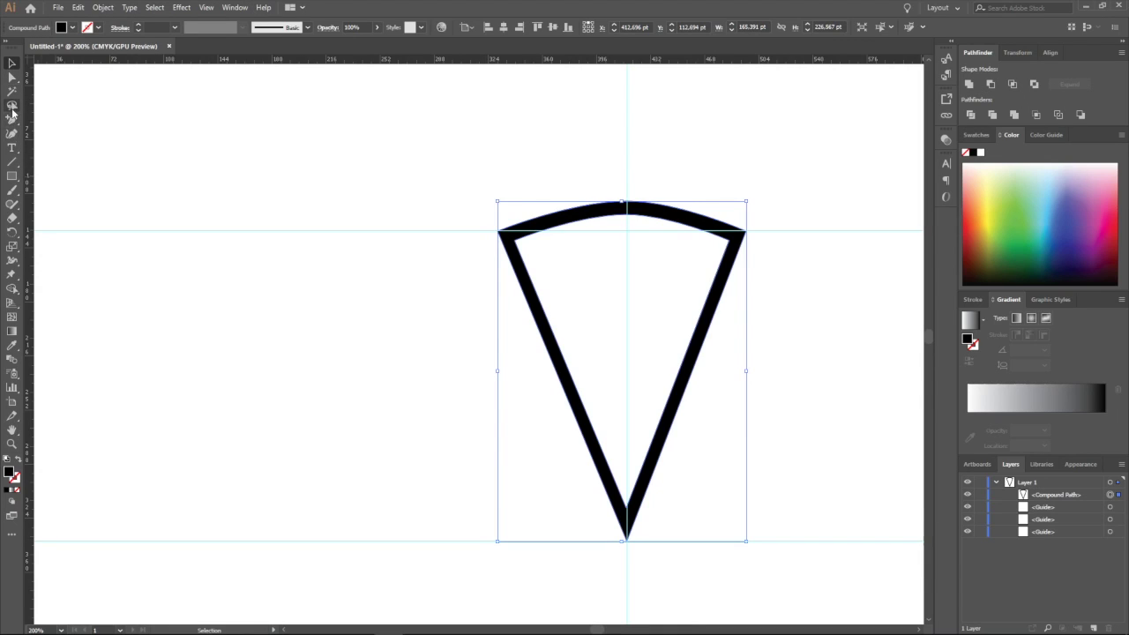
pyautogui.moveTo(12, 119); pyautogui.dragTo(66, 117)
pyautogui.hotkey('ctrl', '-')
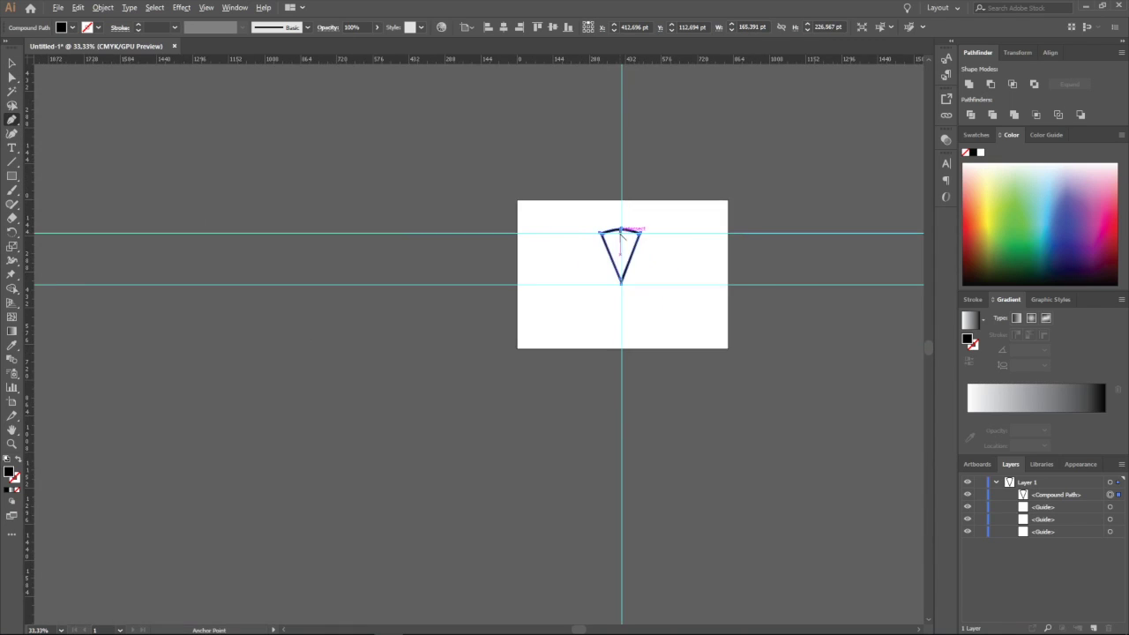
pyautogui.scroll(-2, 710, 298)
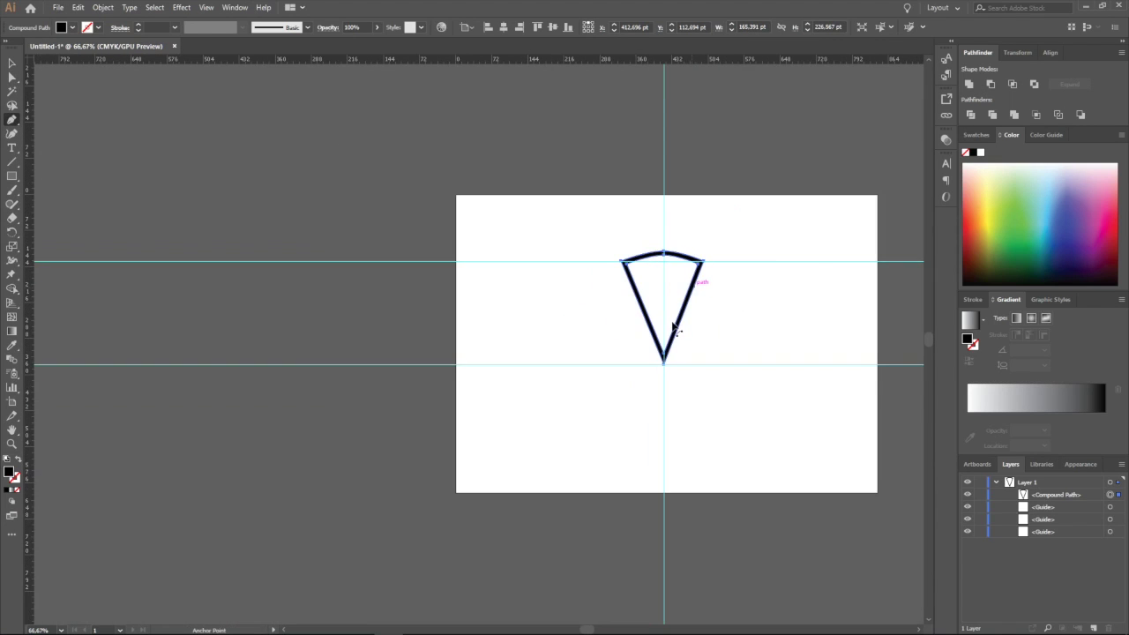
pyautogui.scroll(5, 668, 339)
pyautogui.scroll(-2, 666, 270)
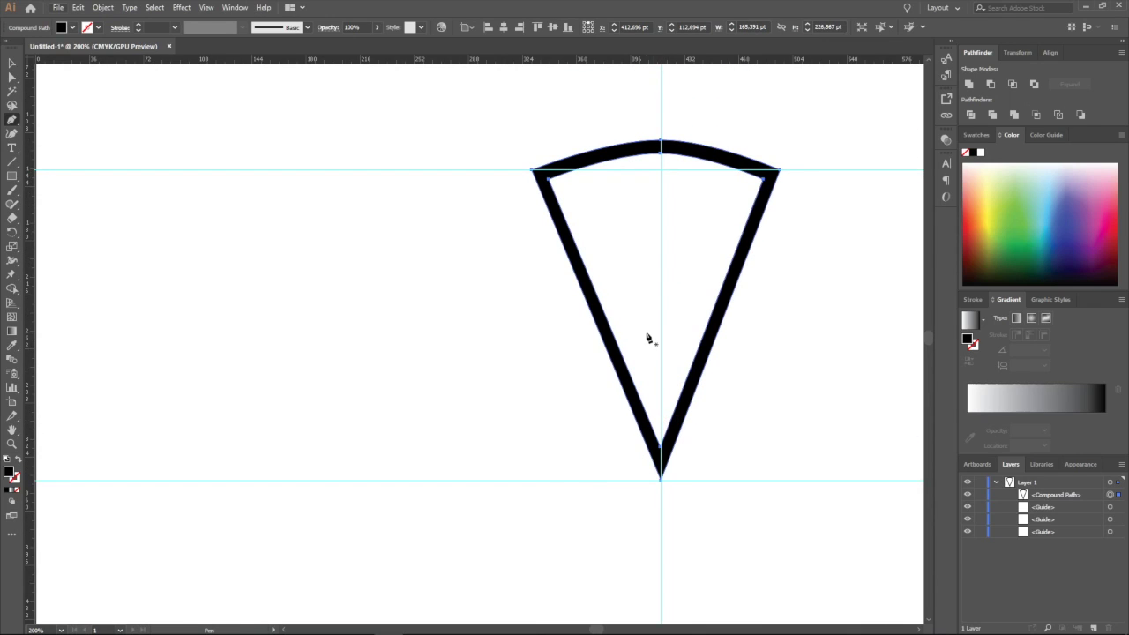
# Undo the Minus Front subtraction and redo the white wedge's last move inside the black wedge
pyautogui.hotkey('ctrl', 'alt', 'shift', '8')
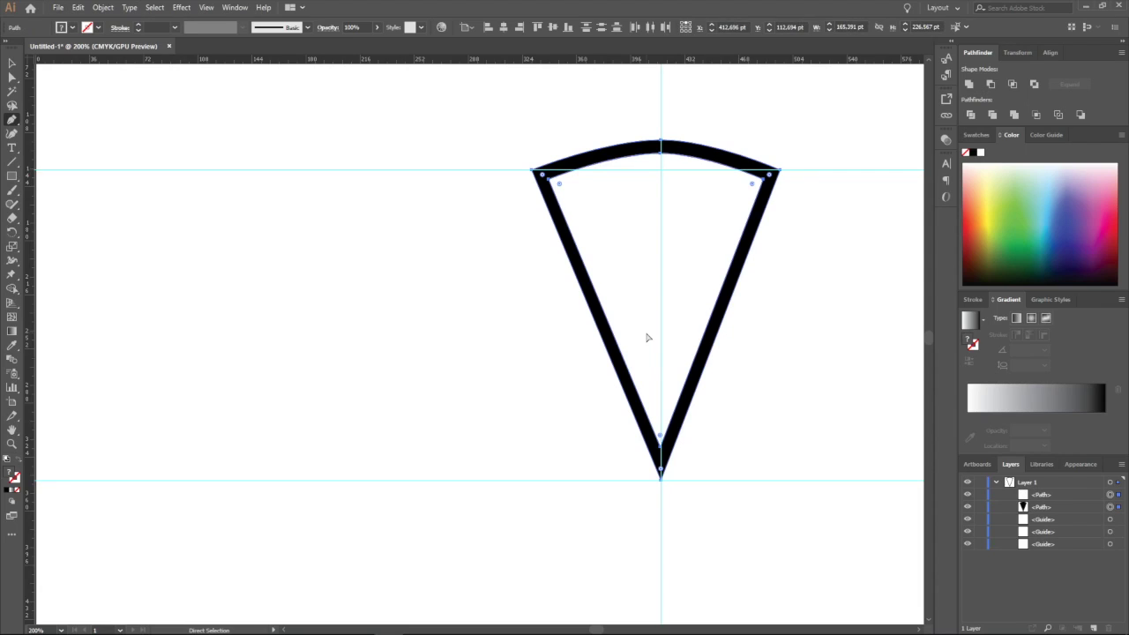
pyautogui.click(646, 338)
pyautogui.press('p')
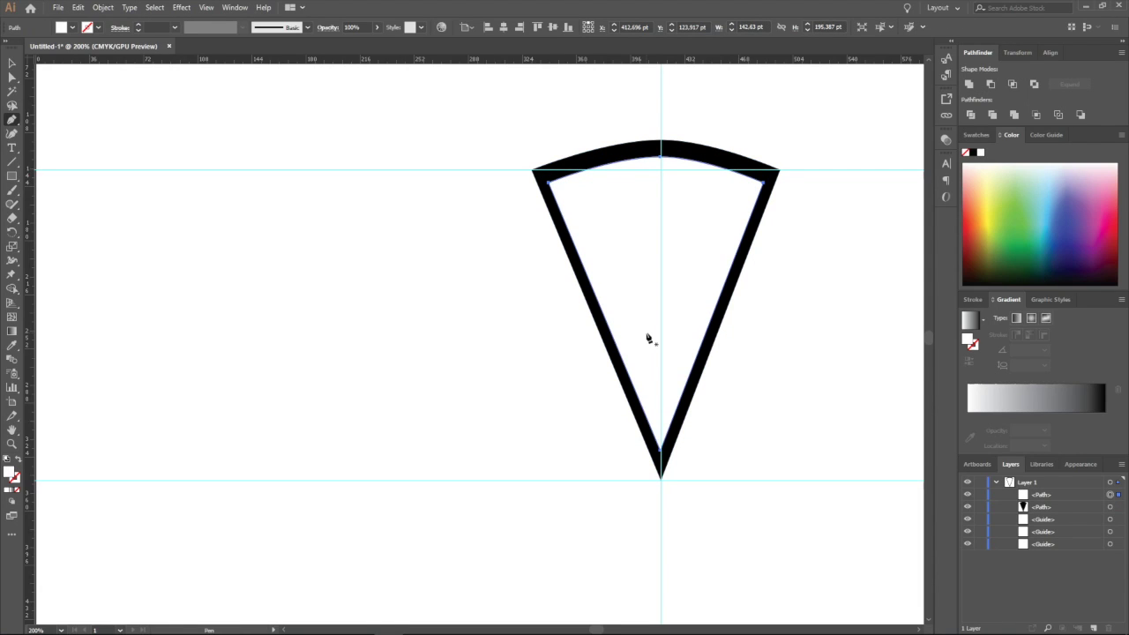
pyautogui.click(78, 7)
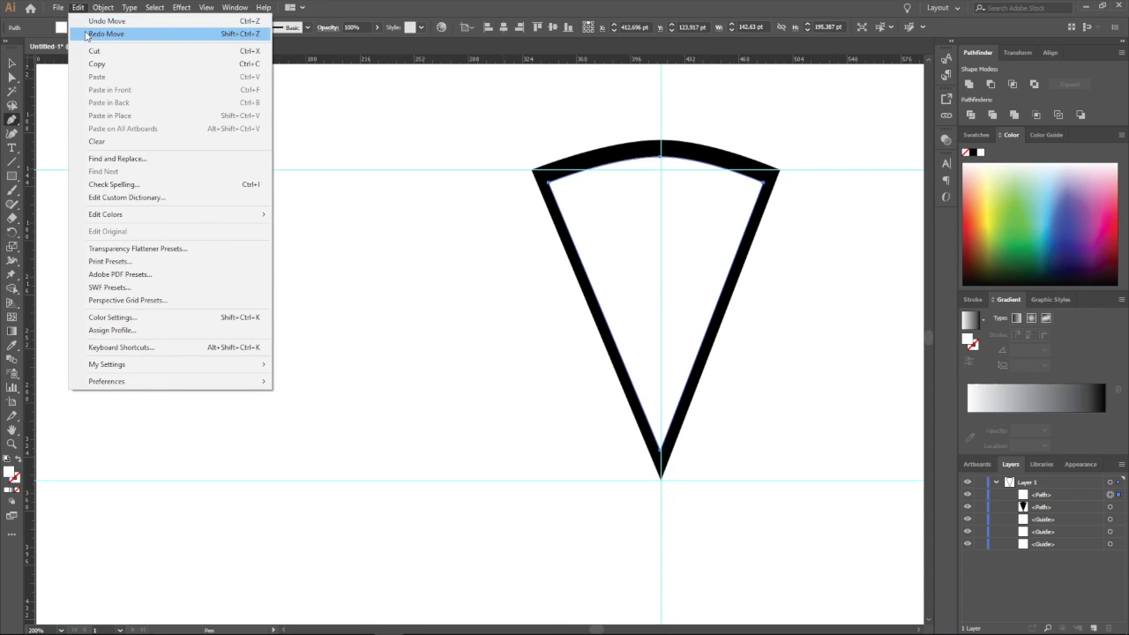
pyautogui.click(106, 33)
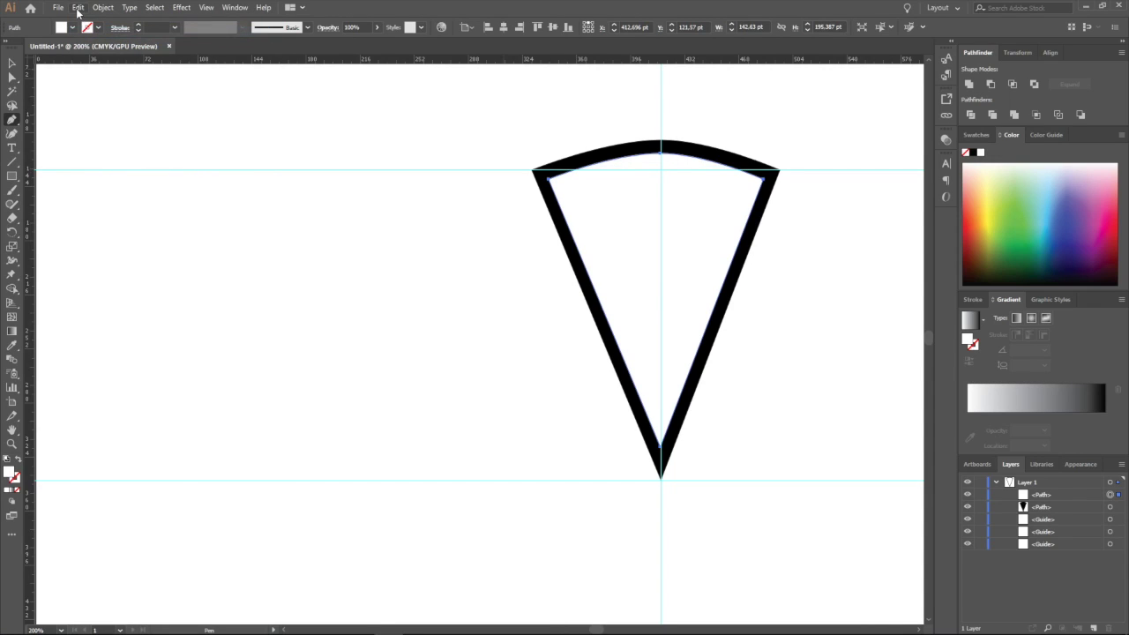
# Paste two copies of the white inner wedge in place in front of it and hide both
pyautogui.press('a')
pyautogui.click(1094, 491)
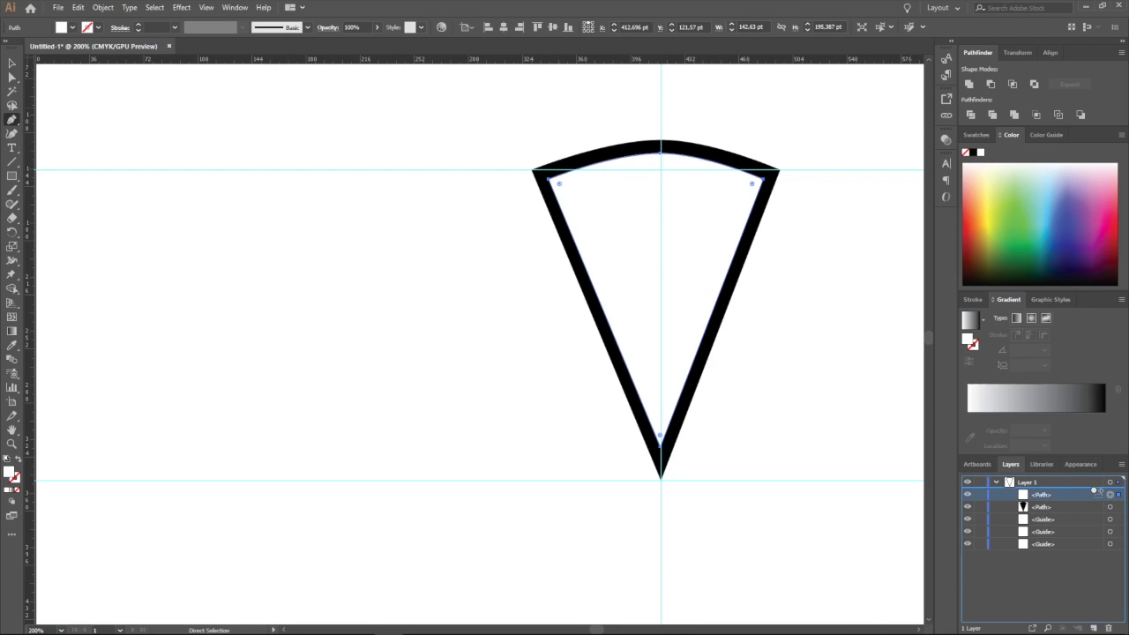
pyautogui.hotkey('ctrl', 'c')
pyautogui.hotkey('ctrl', 'f')
pyautogui.hotkey('ctrl', 'f')
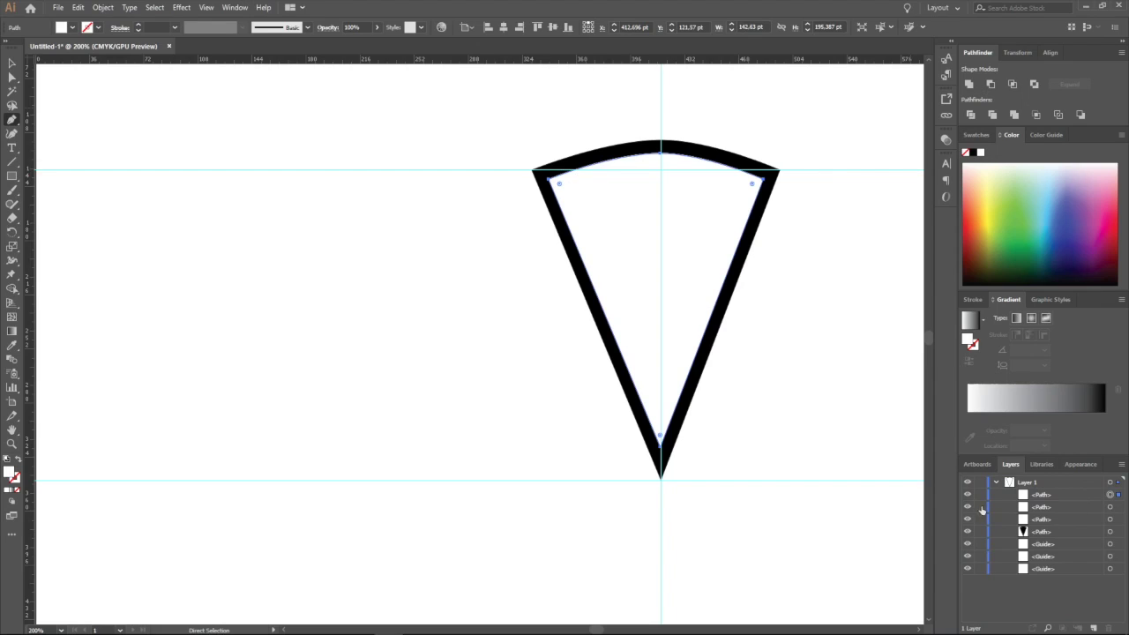
pyautogui.click(966, 495)
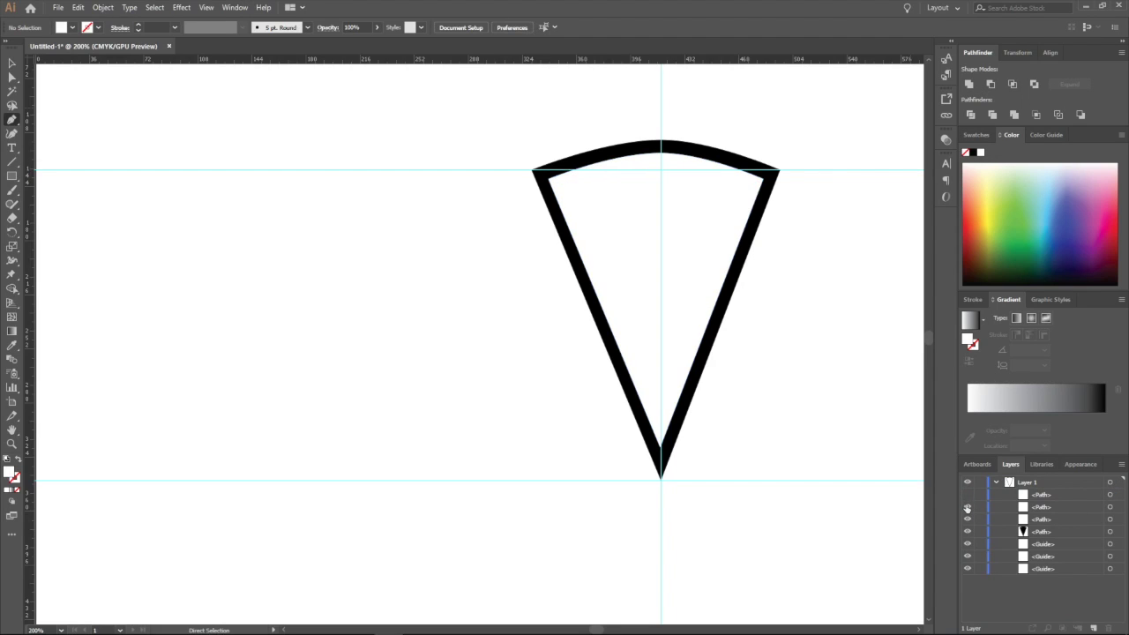
# Select the visible white wedge together with the black wedge and cut it out with Minus Front
pyautogui.click(1109, 519)
pyautogui.keyDown('shift'); pyautogui.click(1110, 532); pyautogui.keyUp('shift')
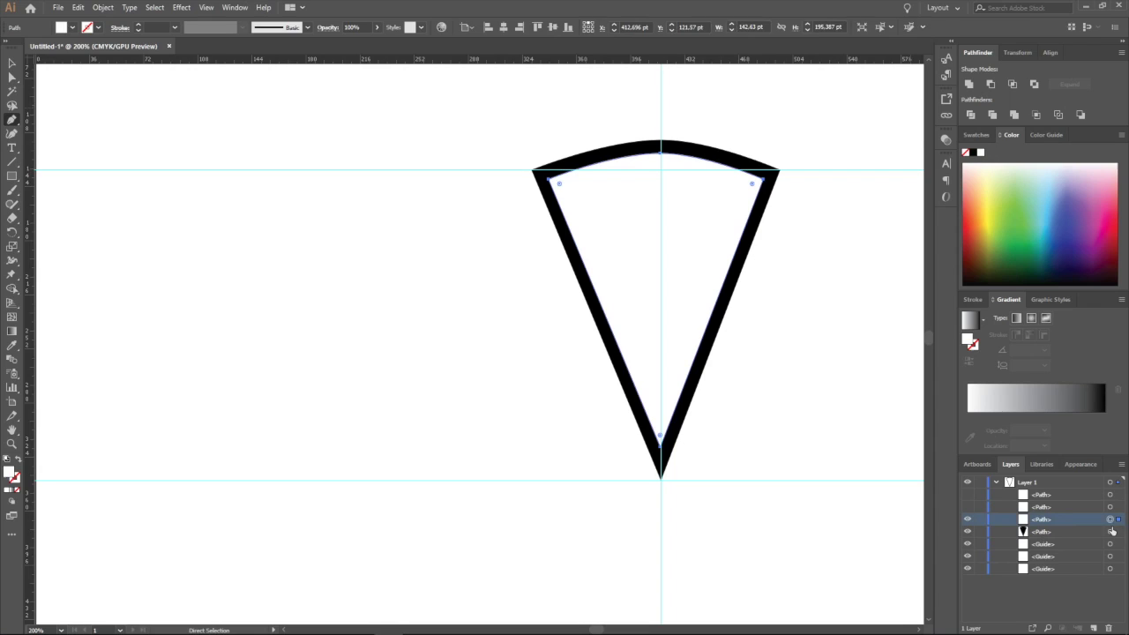
pyautogui.click(1062, 529)
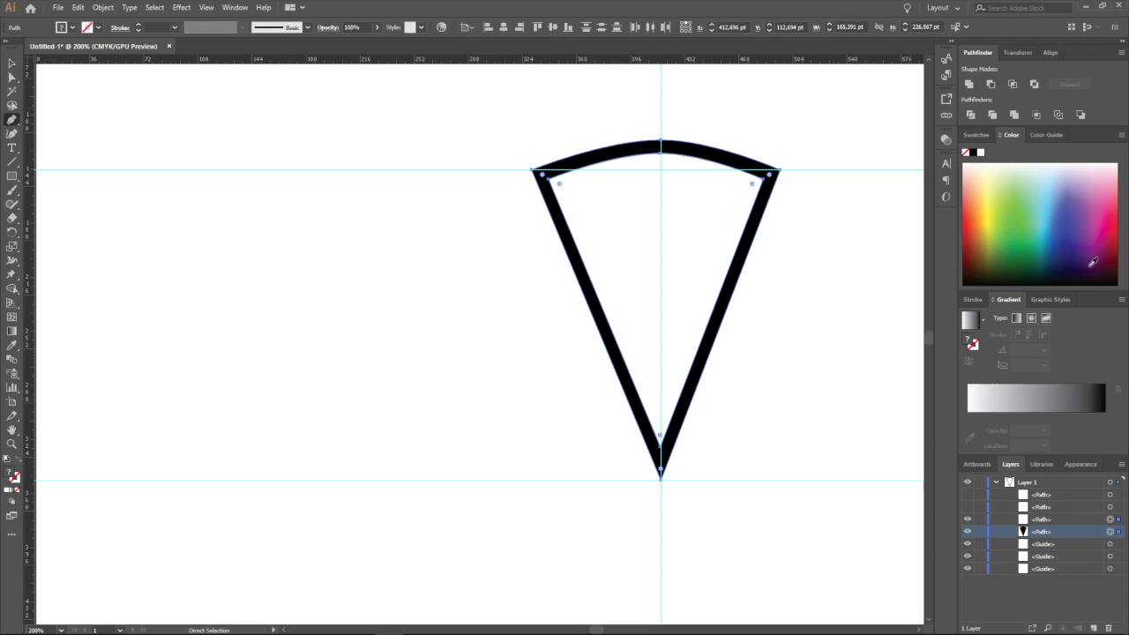
pyautogui.click(991, 84)
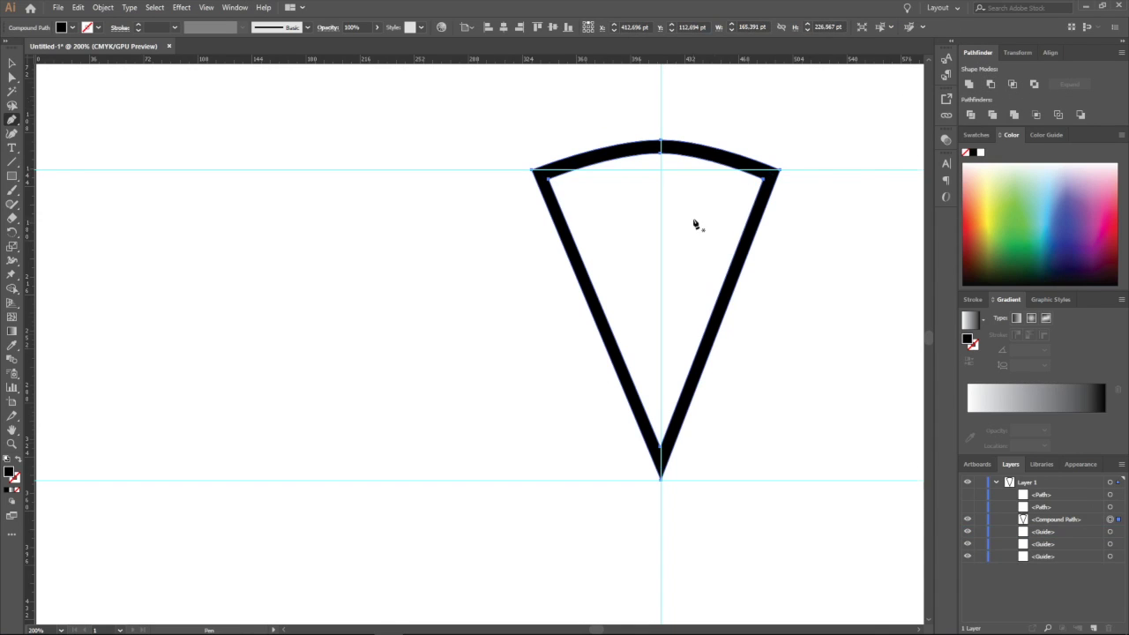
# Show the lower of the two hidden white wedges and fill it with red
pyautogui.scroll(1, 685, 221)
pyautogui.scroll(-3, 644, 226)
pyautogui.scroll(2, 644, 227)
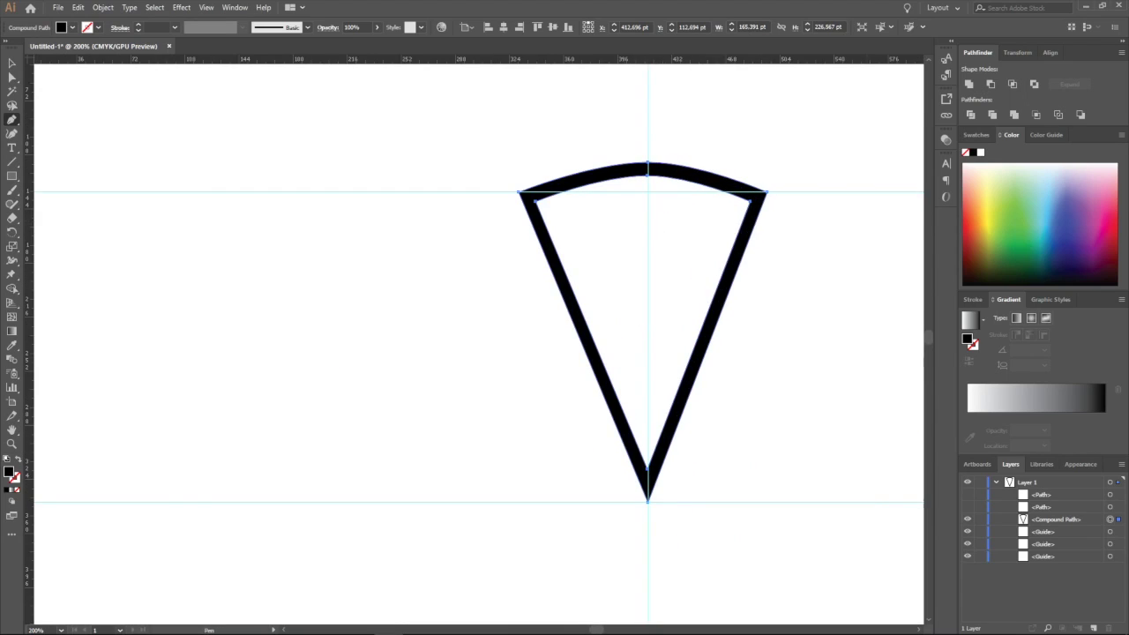
pyautogui.click(968, 506)
pyautogui.click(1045, 507)
pyautogui.click(1109, 506)
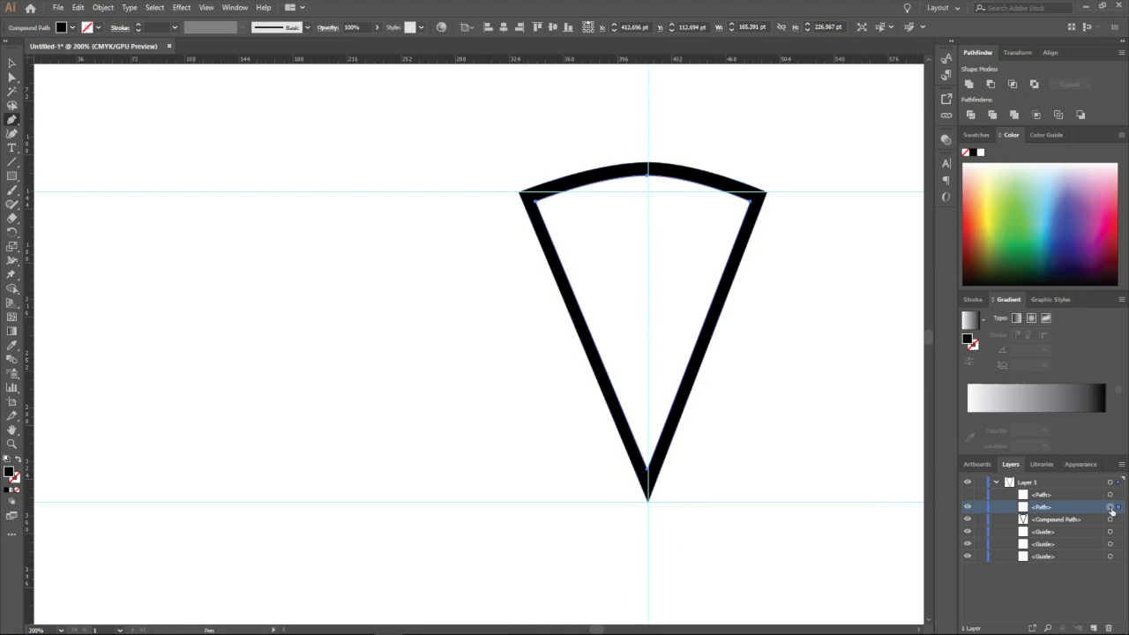
pyautogui.click(72, 28)
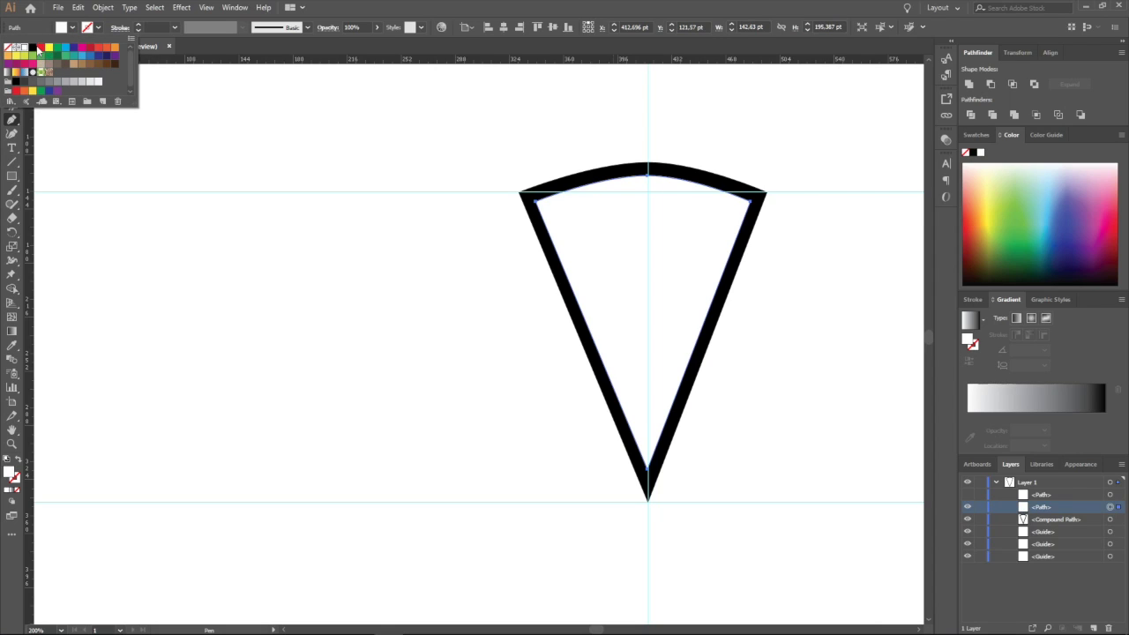
pyautogui.click(40, 47)
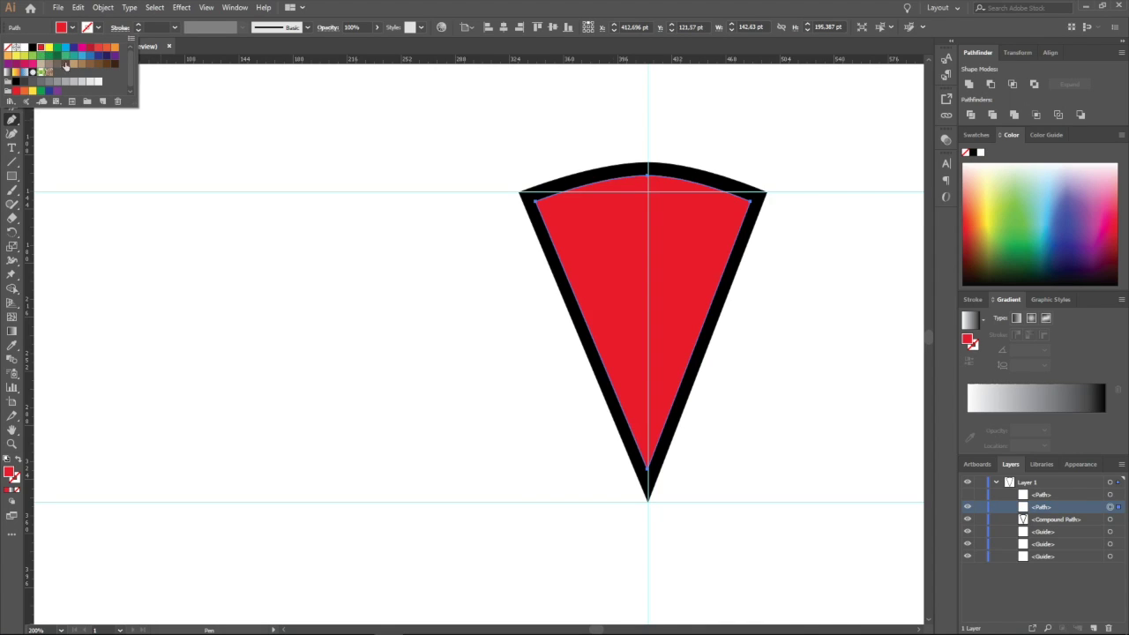
pyautogui.press('Escape')
pyautogui.press('v')
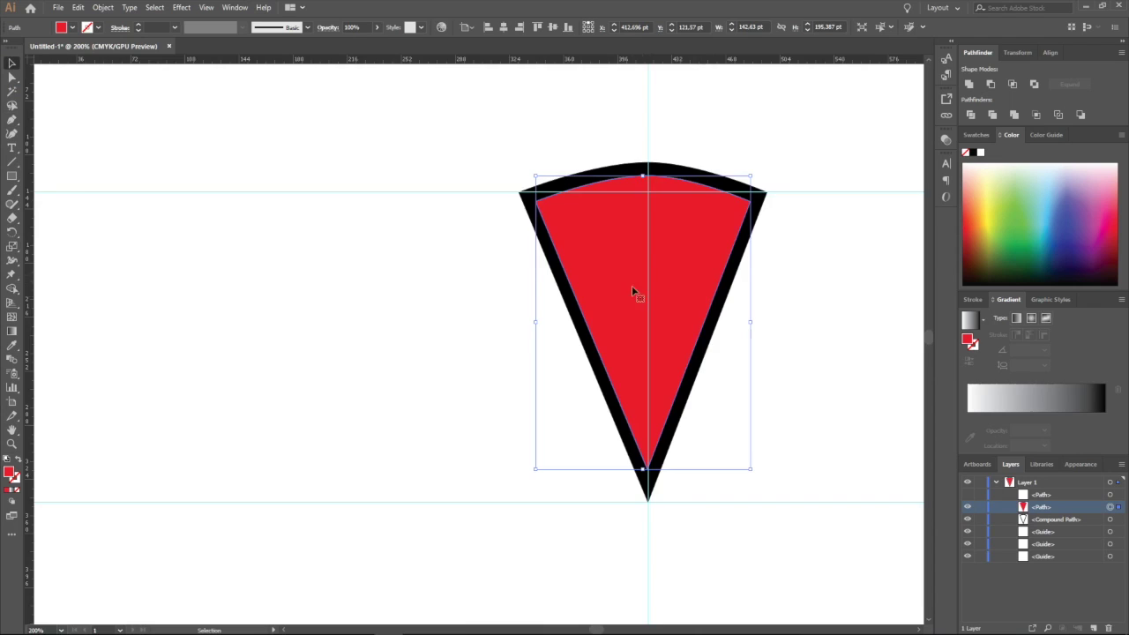
# Scale the red wedge down to about 100.5 × 137.7 pt and centre it on the vertical guide inside the black outline
pyautogui.scroll(-3, 635, 292)
pyautogui.scroll(4, 630, 292)
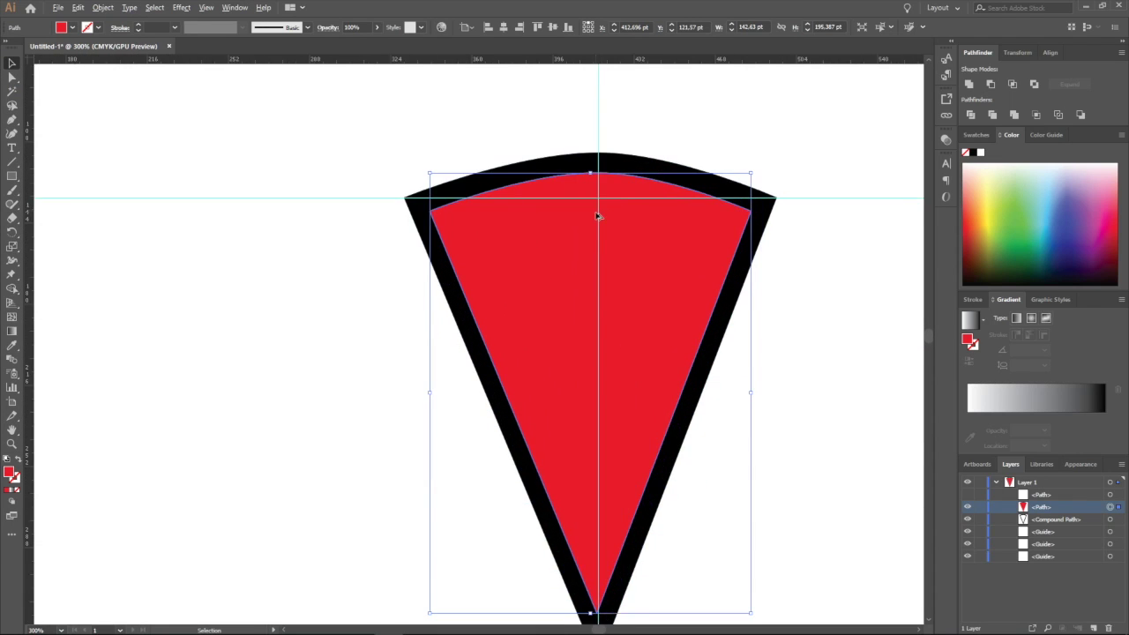
pyautogui.scroll(2, 653, 231)
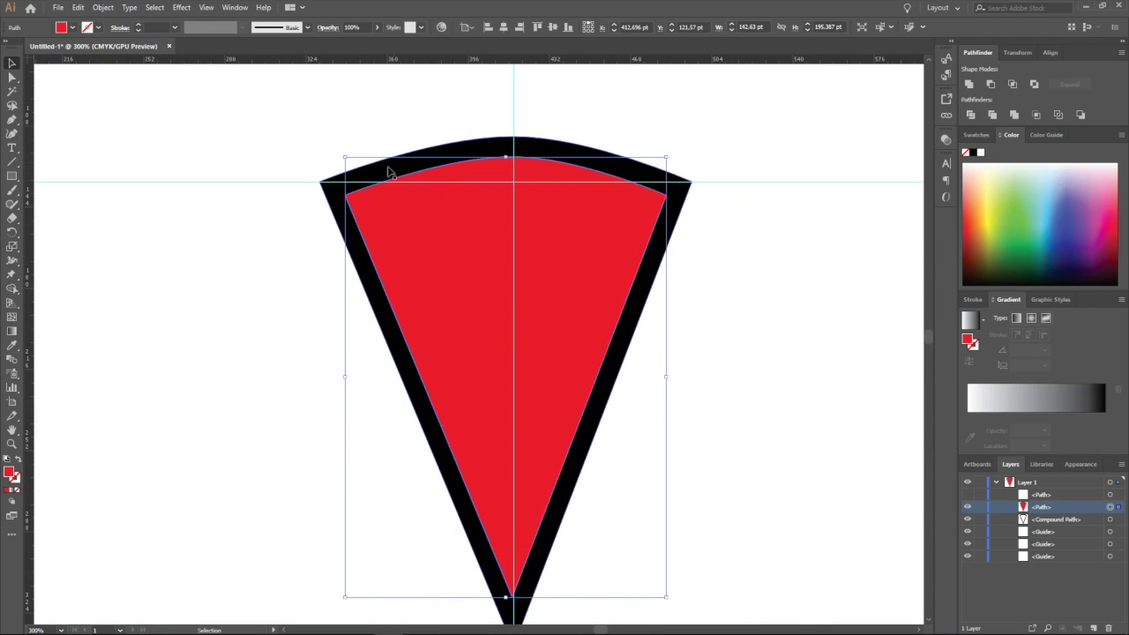
pyautogui.moveTo(344, 157); pyautogui.dragTo(439, 288)
pyautogui.moveTo(562, 327); pyautogui.dragTo(537, 309)
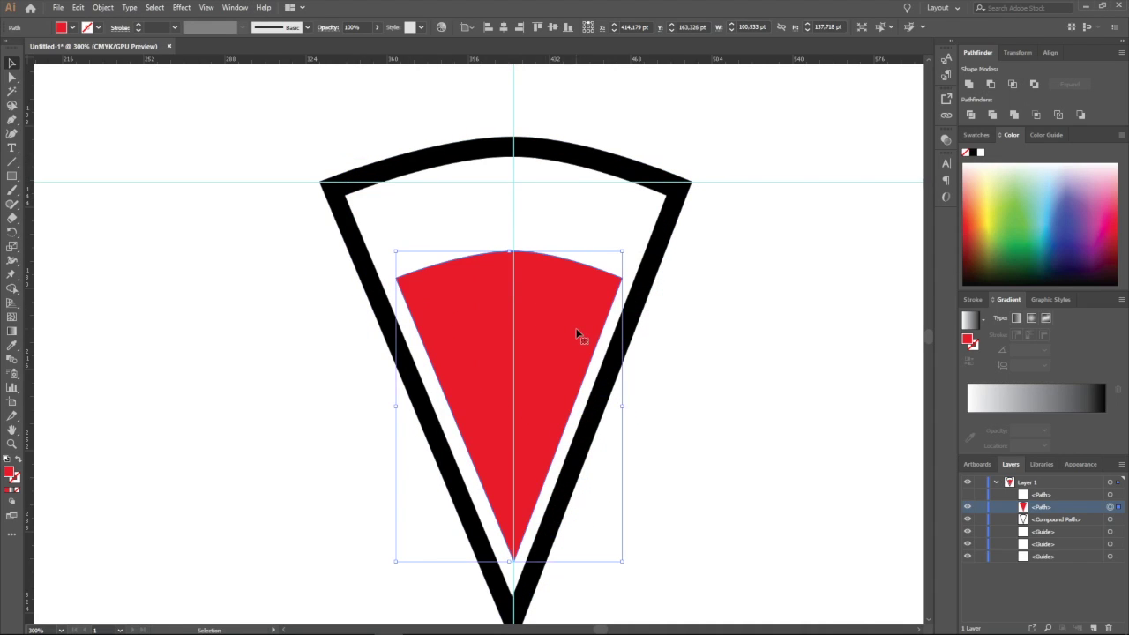
pyautogui.scroll(-5, 691, 335)
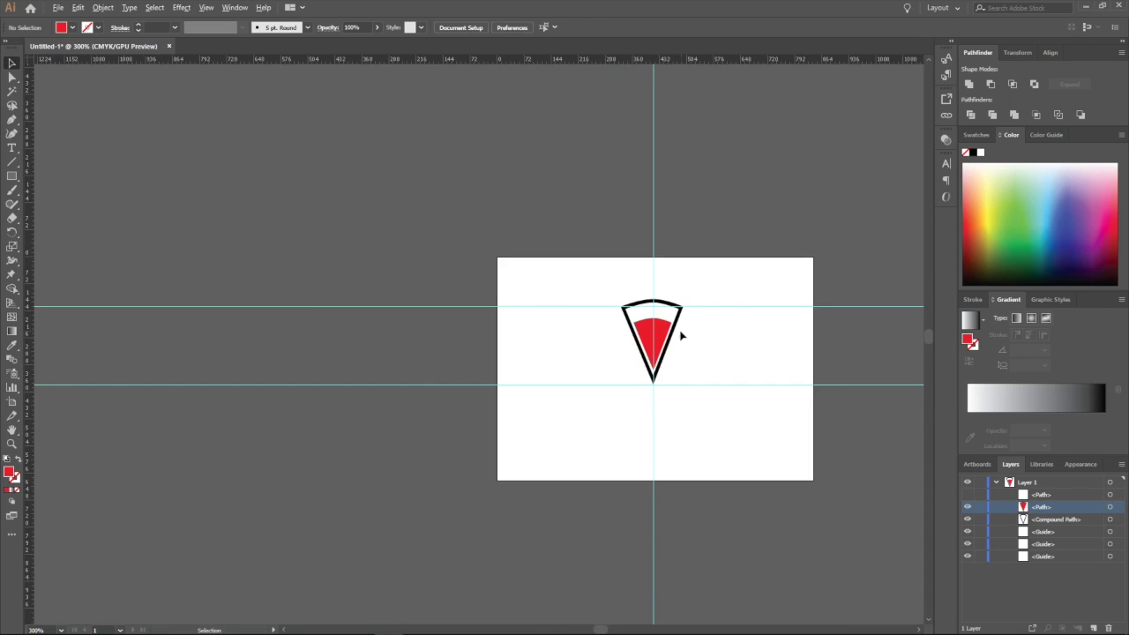
pyautogui.scroll(4, 680, 333)
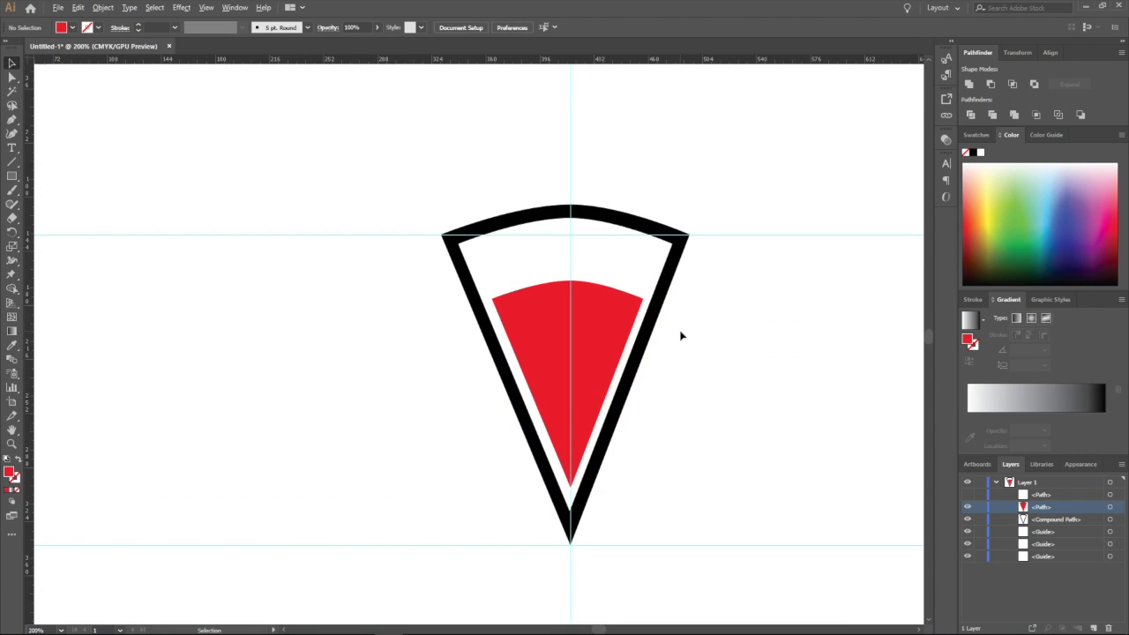
# Change the red wedge's fill to the slightly darker red #D91F26, check its hex code, and deselect the wedge
pyautogui.click(971, 230)
pyautogui.moveTo(971, 230)
pyautogui.mouseDown()
pyautogui.moveTo(970, 217)
pyautogui.moveTo(967, 232)
pyautogui.mouseUp()
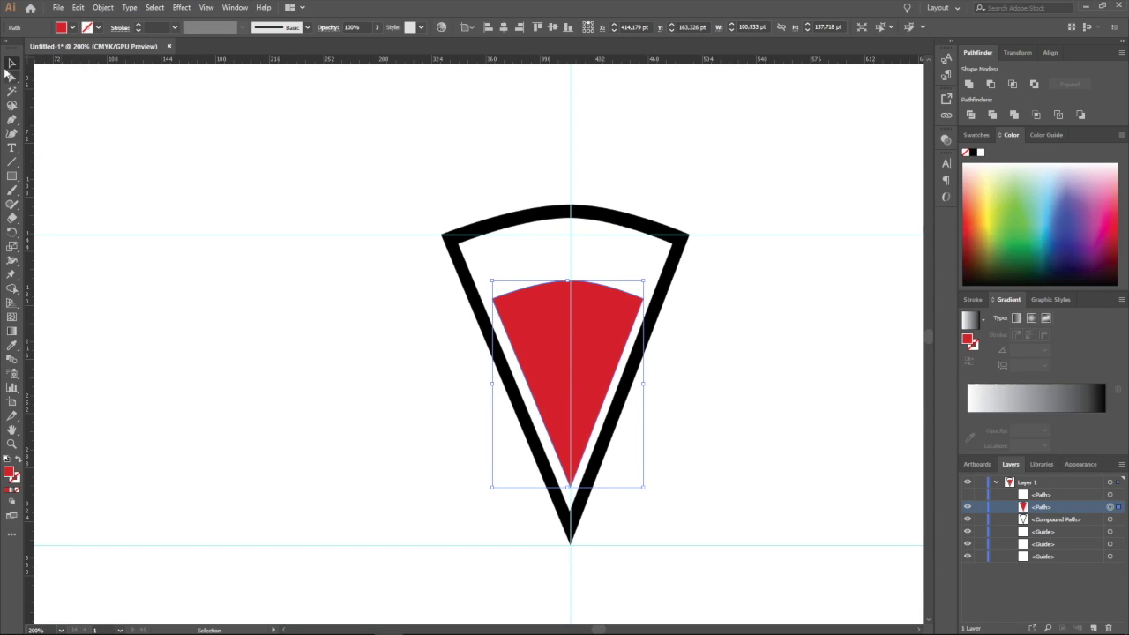
pyautogui.doubleClick(11, 475)
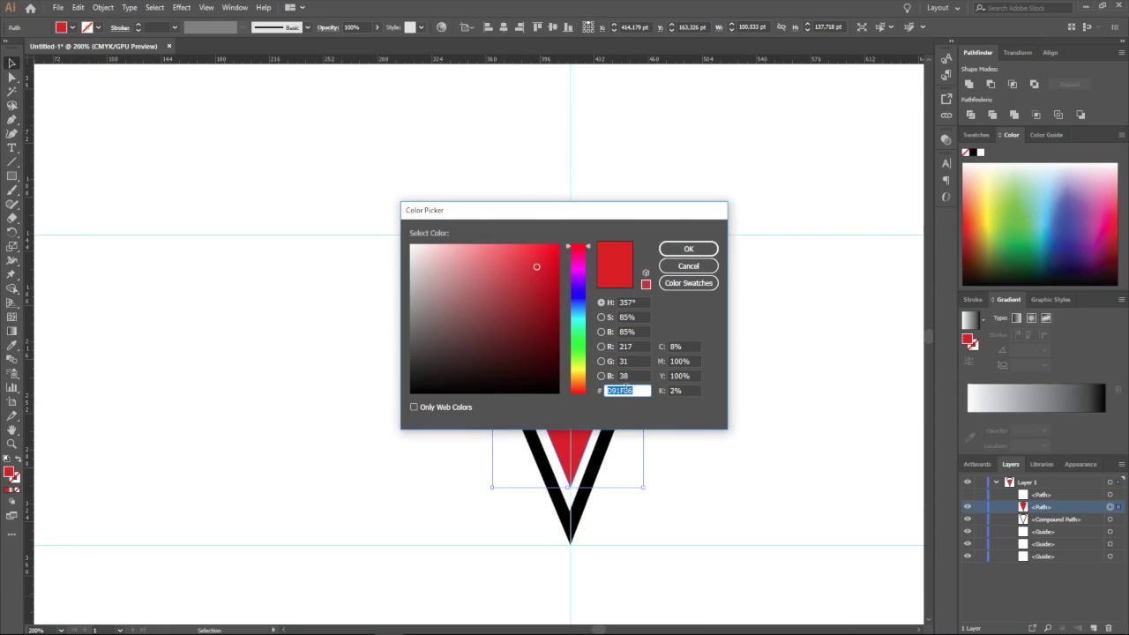
pyautogui.click(608, 390)
pyautogui.moveTo(607, 390); pyautogui.dragTo(637, 391)
pyautogui.click(639, 393)
pyautogui.click(689, 265)
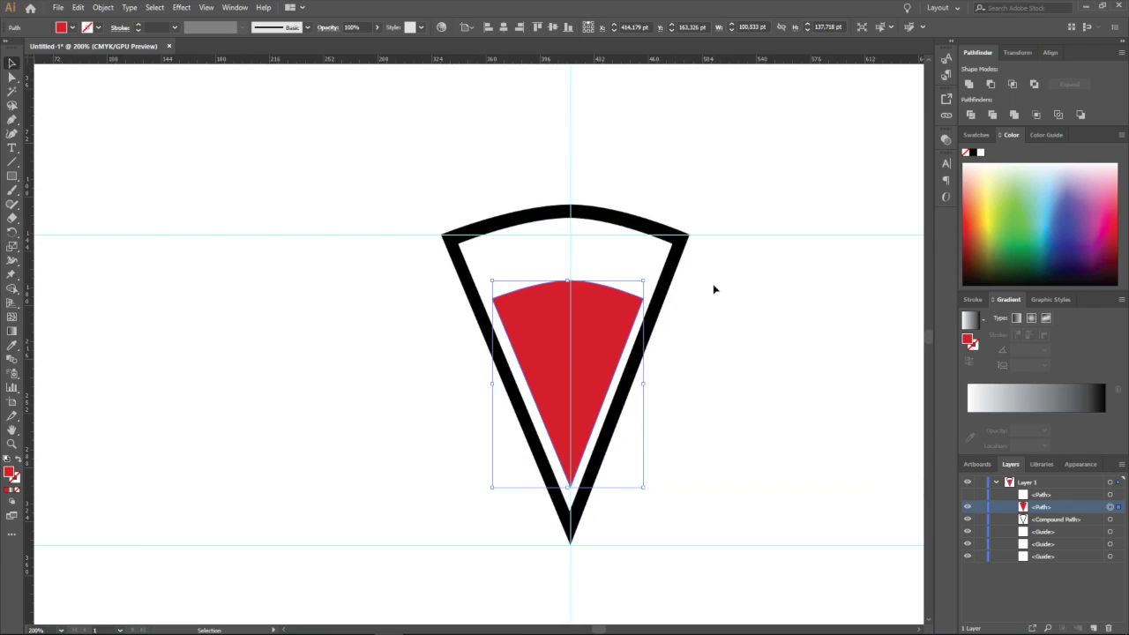
pyautogui.click(714, 289)
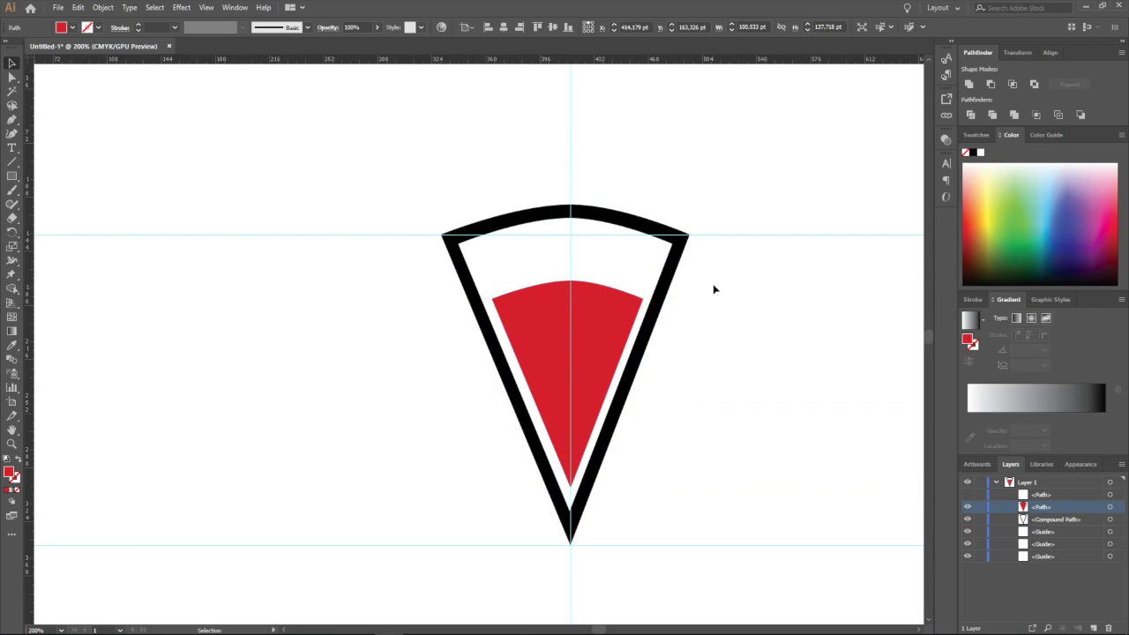
# Show the remaining hidden white wedge and paste a copy of it in place in front
pyautogui.scroll(-1, 712, 290)
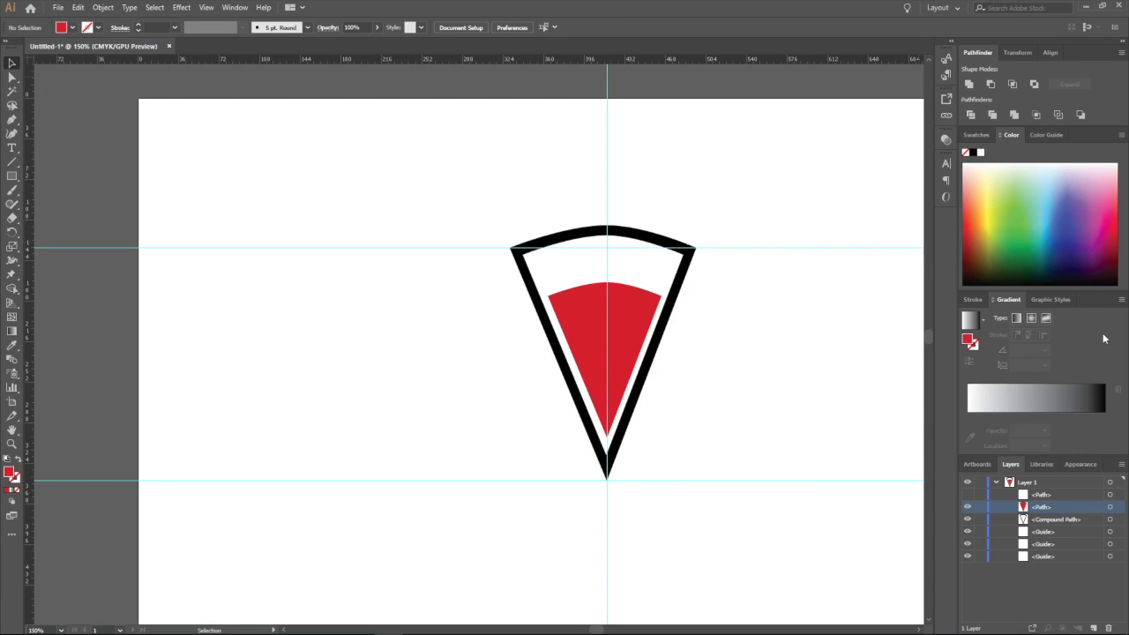
pyautogui.click(967, 506)
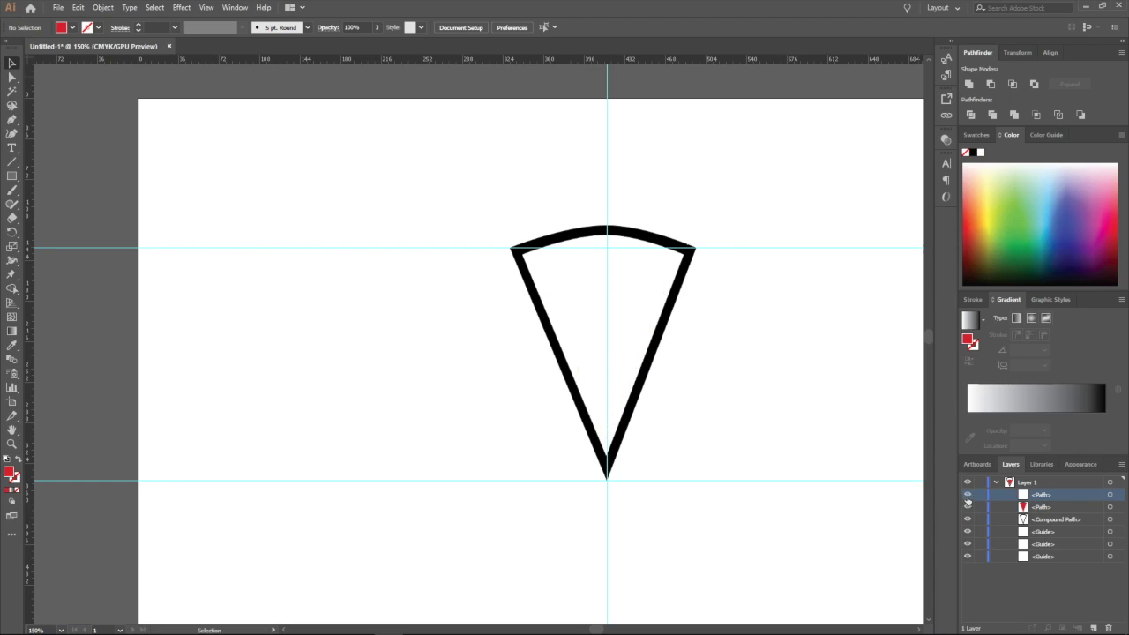
pyautogui.keyDown('alt'); pyautogui.click(1084, 499); pyautogui.keyUp('alt')
pyautogui.hotkey('ctrl', 'c')
pyautogui.hotkey('ctrl', 'f')
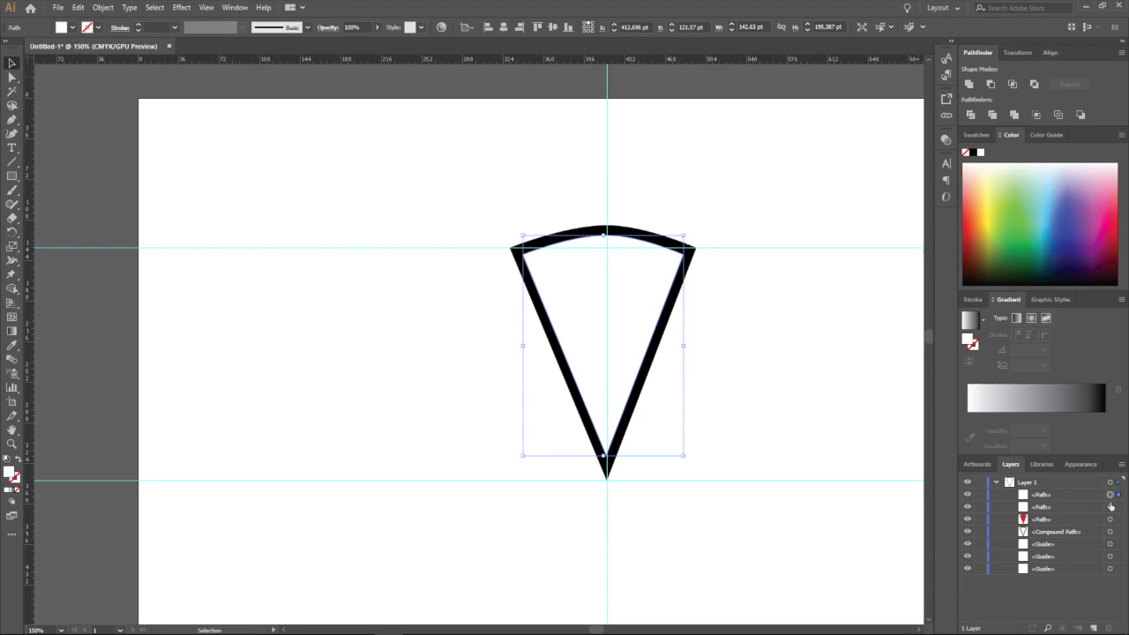
# Fill the lower of the two white wedges black and move the upper white one beneath it in the stacking order
pyautogui.click(1110, 506)
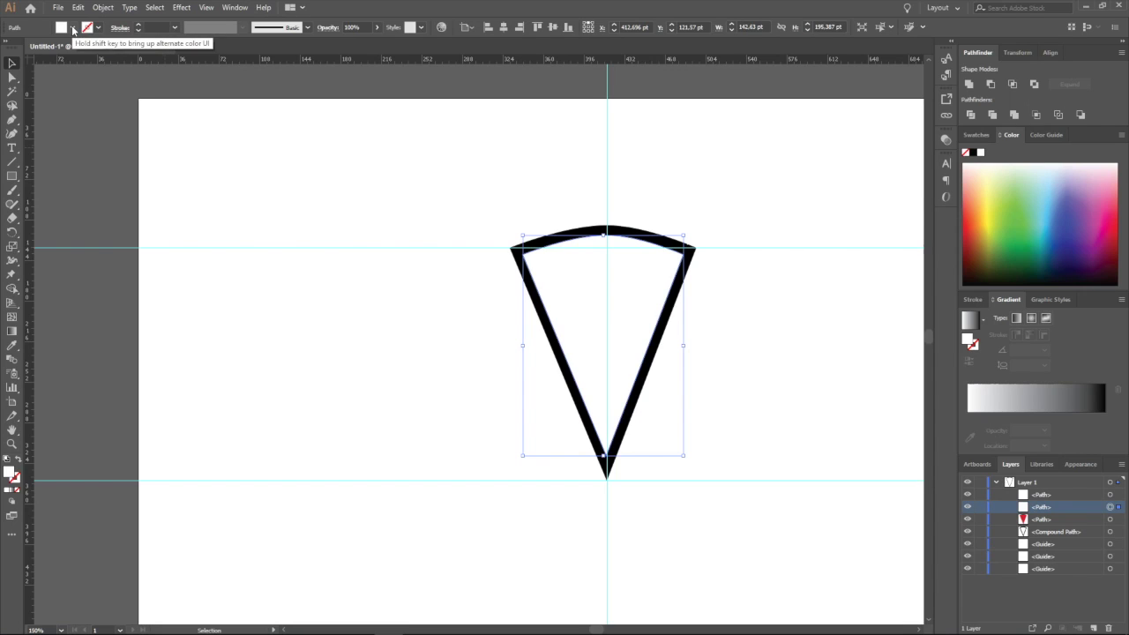
pyautogui.click(73, 29)
pyautogui.click(32, 47)
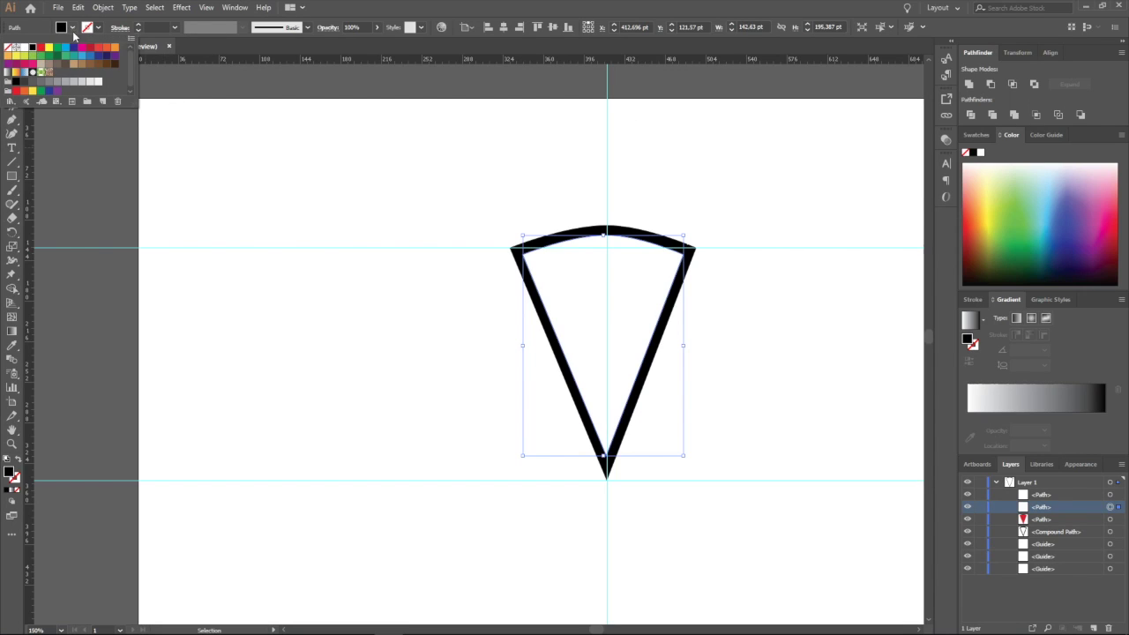
pyautogui.click(1079, 510)
pyautogui.click(1110, 494)
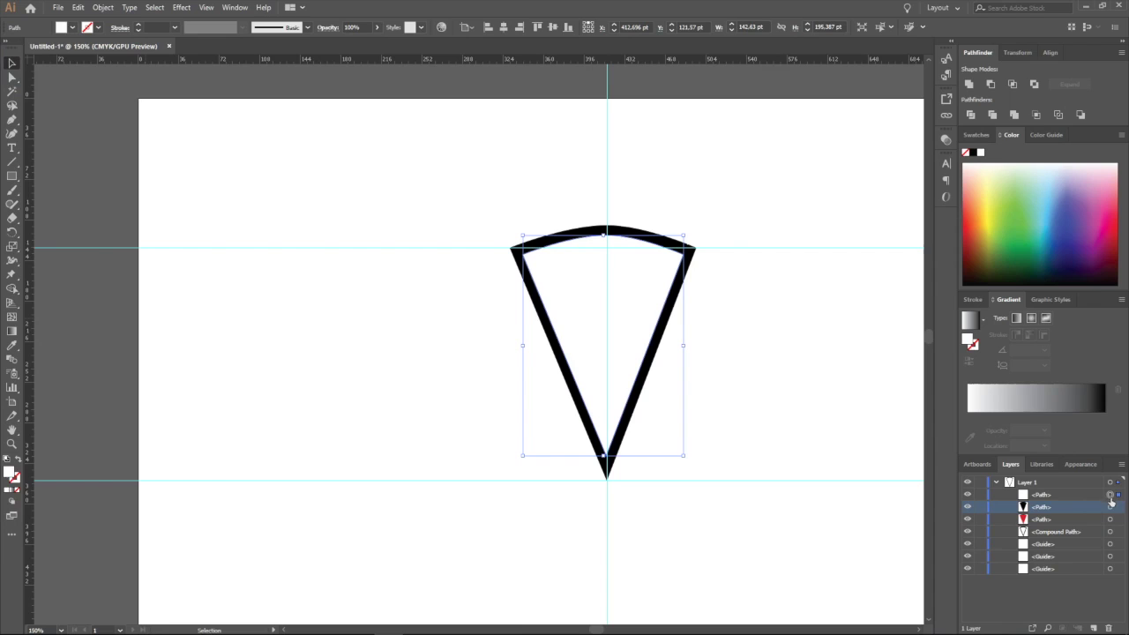
pyautogui.click(1073, 497)
pyautogui.moveTo(1074, 497); pyautogui.dragTo(1077, 514)
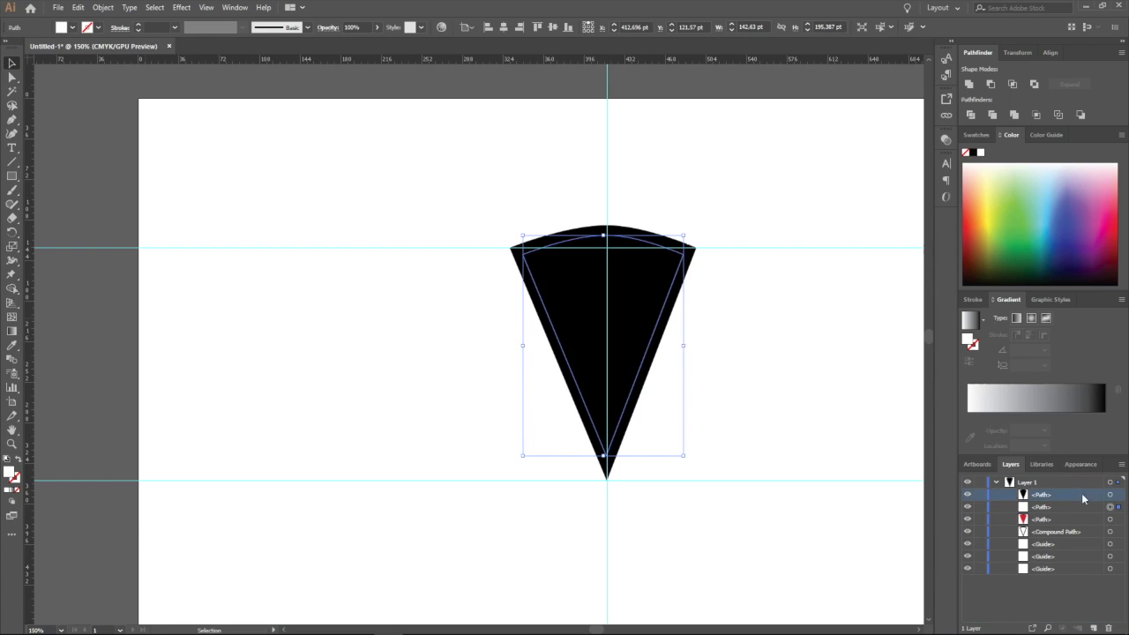
# Select the black wedge and the white wedge beneath it, scale both to about 127.8 × 175 pt, and nudge them up 4 pt
pyautogui.click(1110, 494)
pyautogui.keyDown('shift'); pyautogui.click(1110, 508); pyautogui.keyUp('shift')
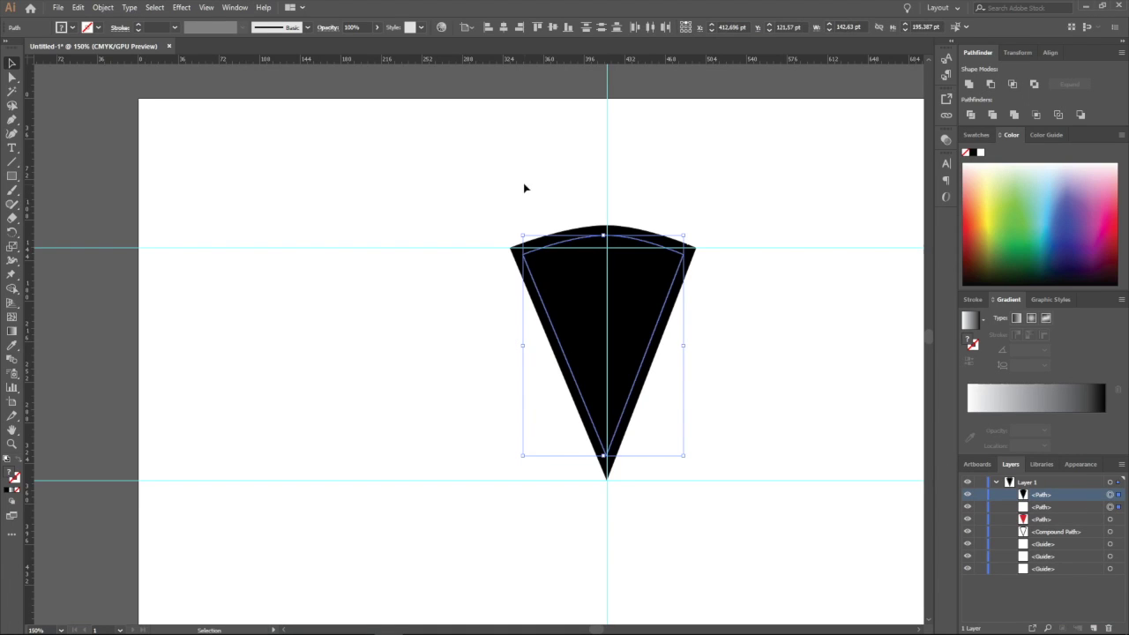
pyautogui.moveTo(524, 237); pyautogui.dragTo(541, 254)
pyautogui.moveTo(622, 296); pyautogui.dragTo(609, 293)
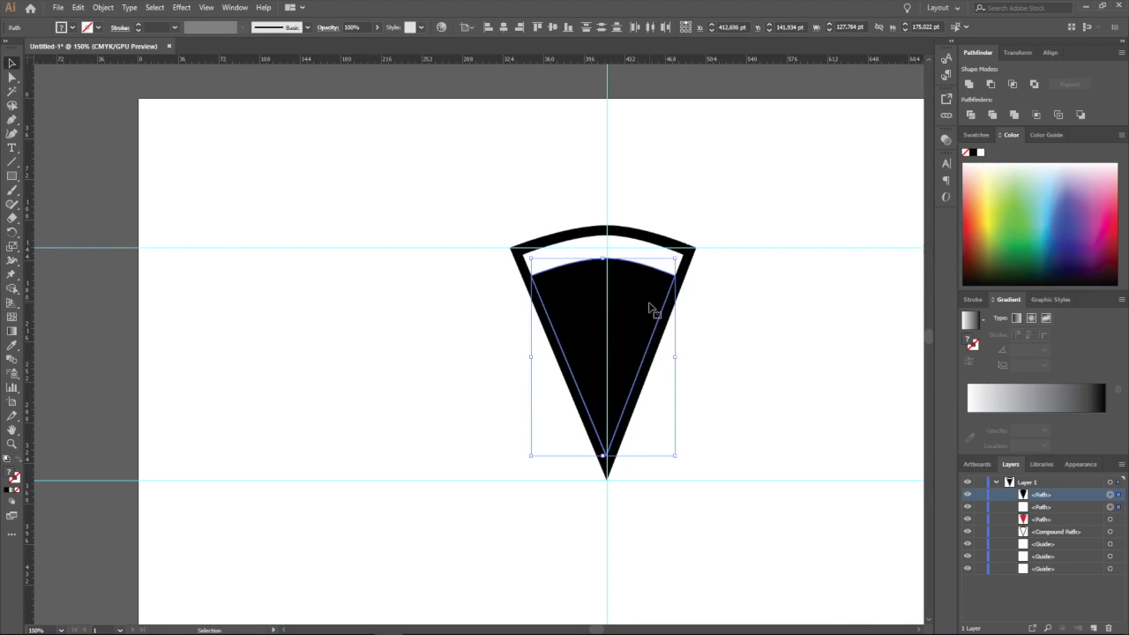
pyautogui.press('Up')
pyautogui.press('Up')
pyautogui.press('Up')
pyautogui.press('Up')
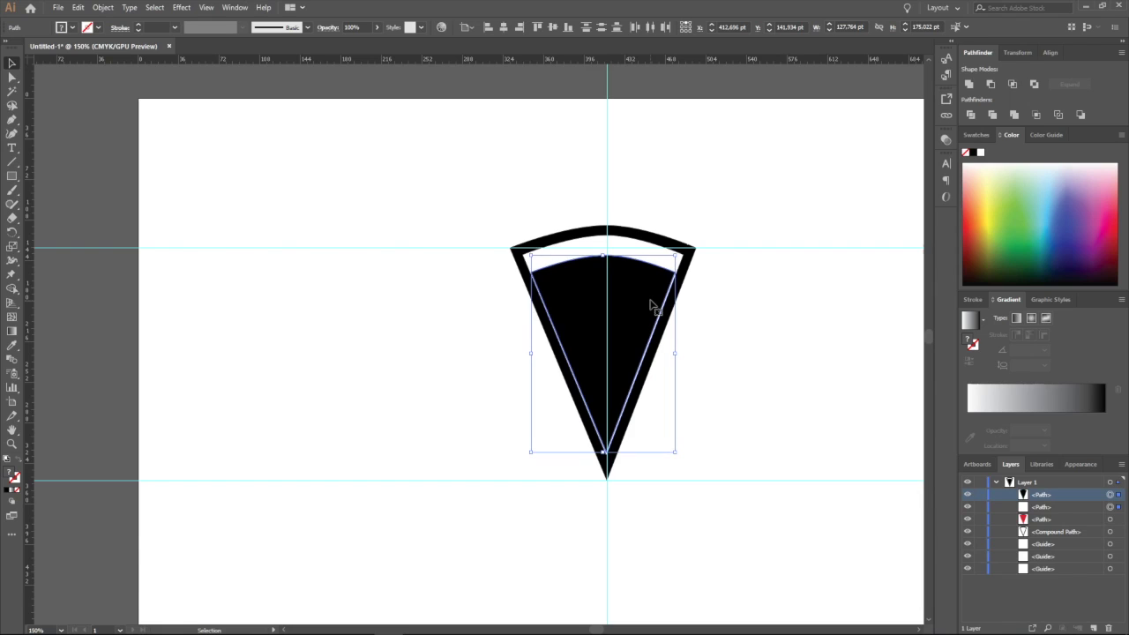
# Enlarge both inner wedges to about 130.7 × 179 pt and inspect the gap along the outline's edge
pyautogui.moveTo(678, 450); pyautogui.dragTo(684, 455)
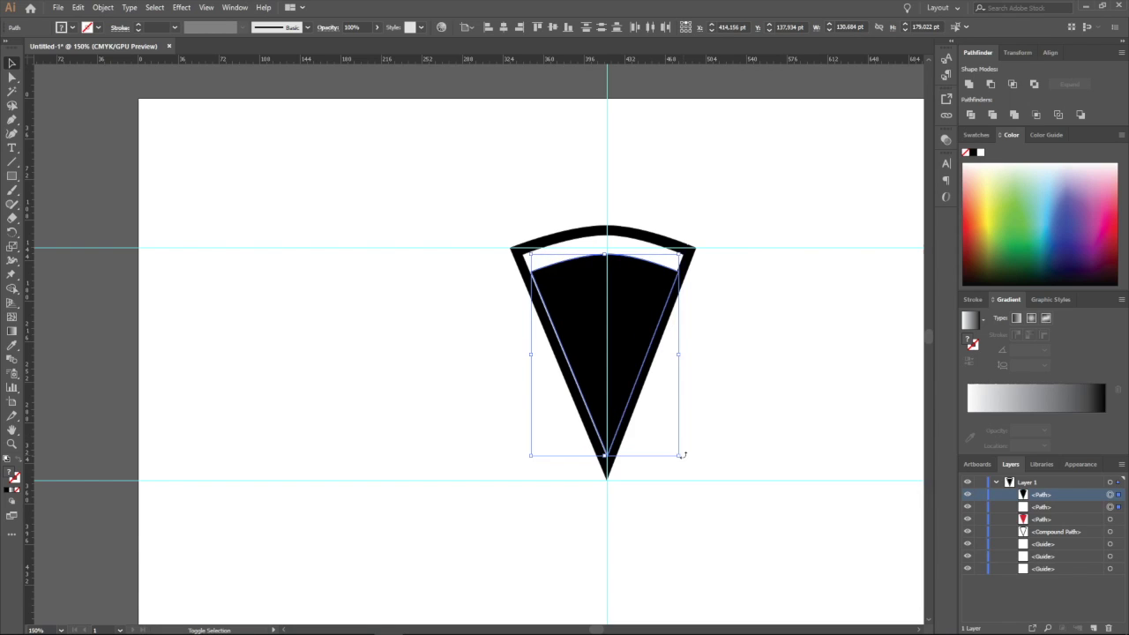
pyautogui.moveTo(530, 254); pyautogui.dragTo(530, 254)
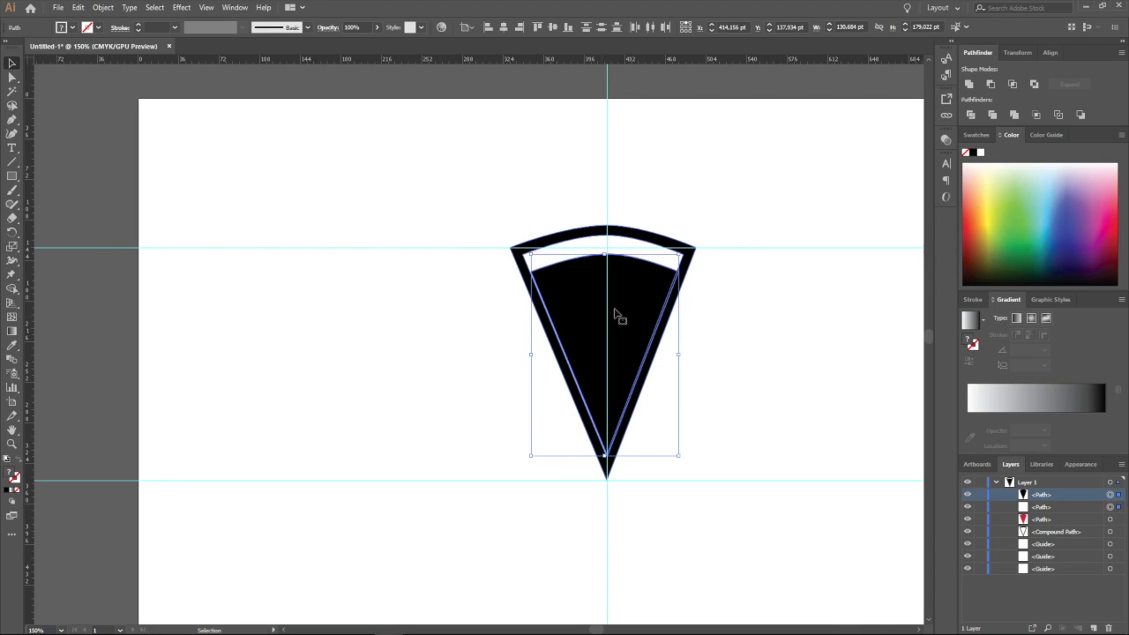
pyautogui.click(486, 290)
pyautogui.scroll(4, 507, 292)
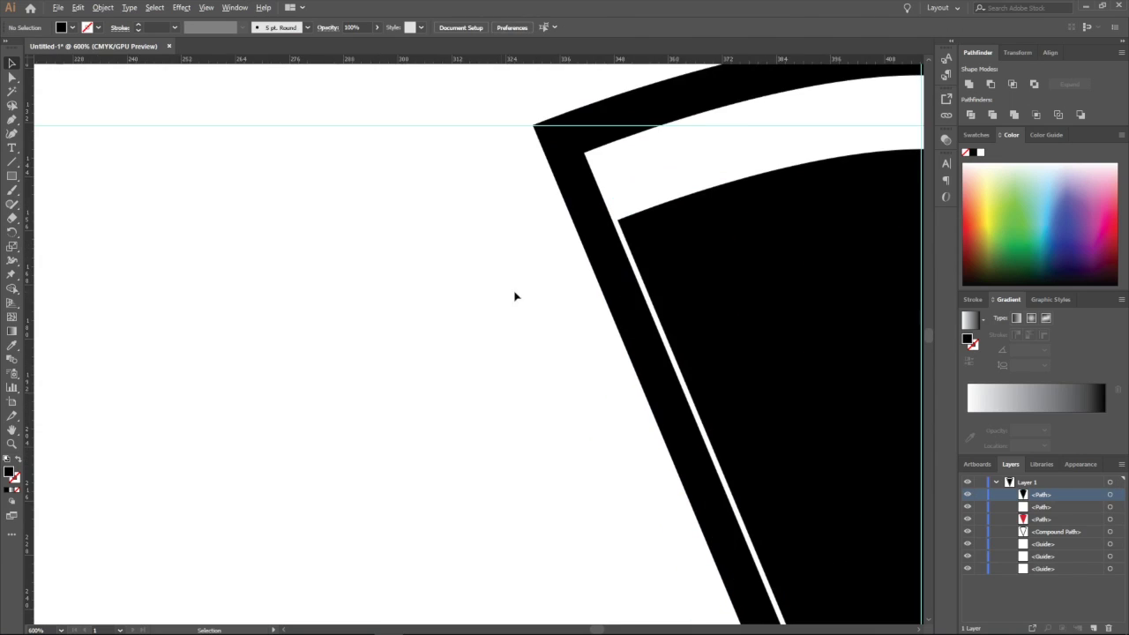
# Reselect the black and white inner wedges, enlarge both to about 132.4 × 181.4 pt, and check their fit against the outline
pyautogui.click(764, 283)
pyautogui.scroll(-6, 764, 282)
pyautogui.scroll(3, 788, 297)
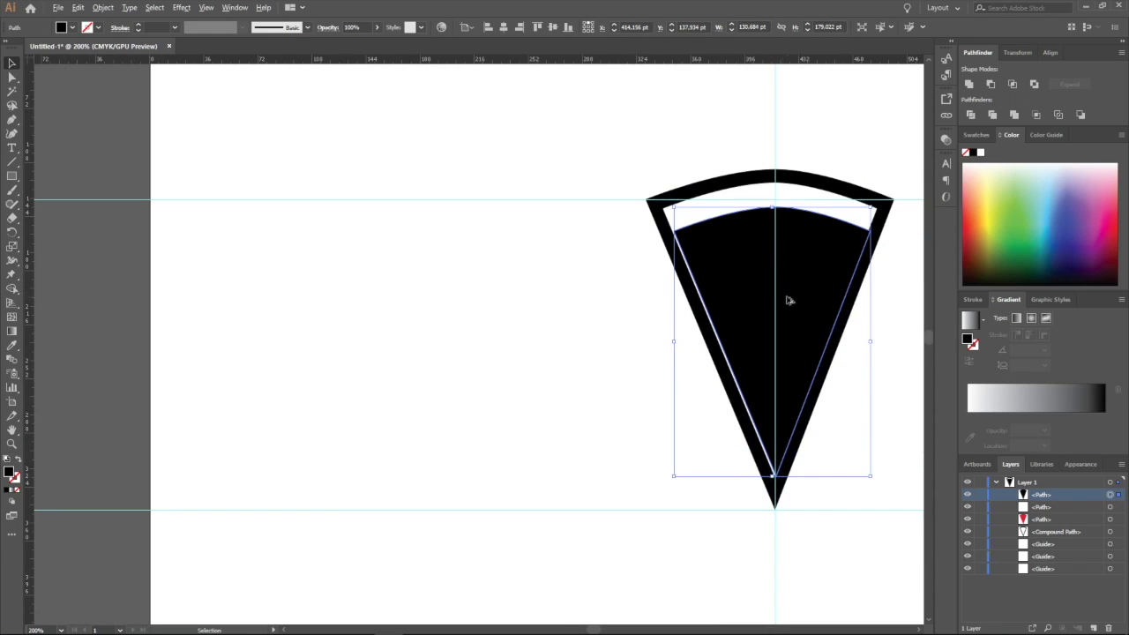
pyautogui.click(1113, 507)
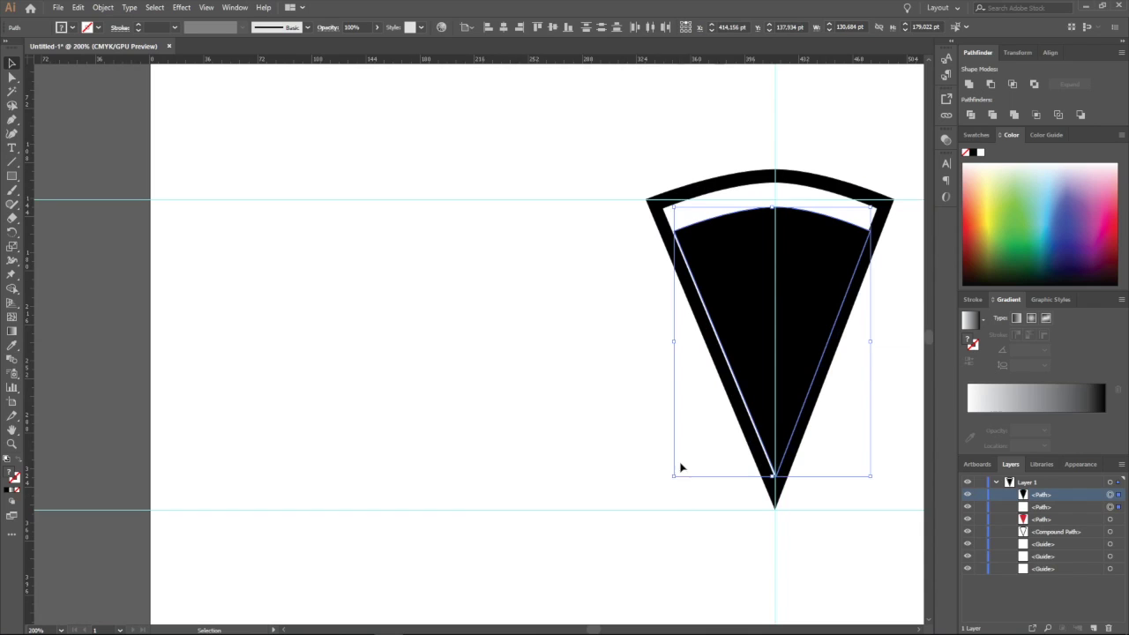
pyautogui.moveTo(673, 475); pyautogui.dragTo(663, 479)
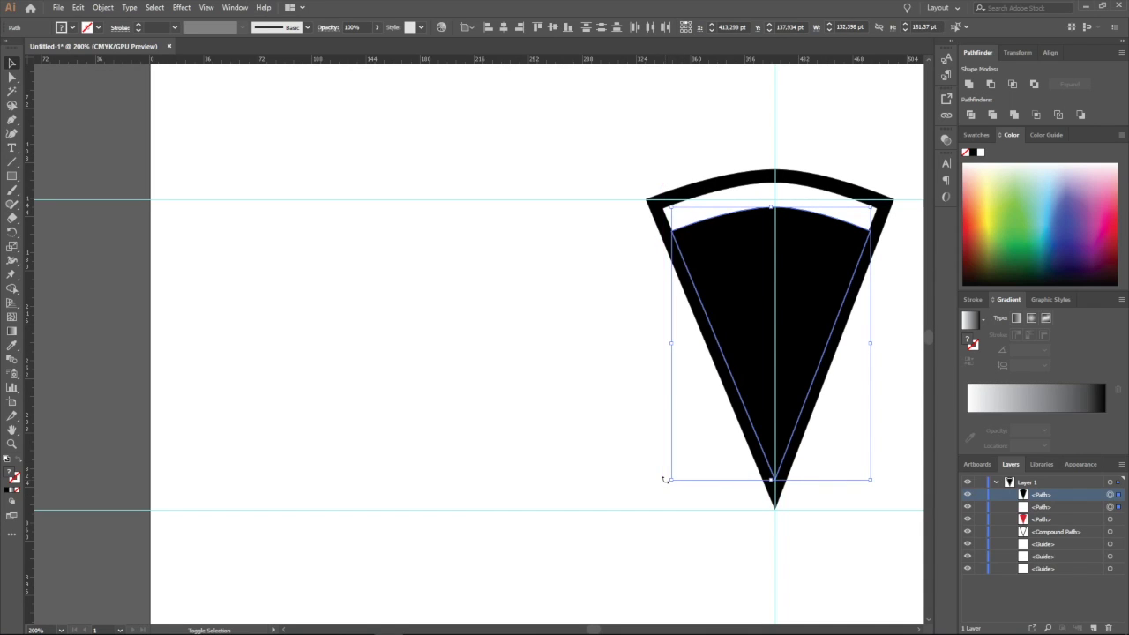
pyautogui.click(890, 420)
pyautogui.scroll(-3, 865, 342)
pyautogui.scroll(5, 867, 348)
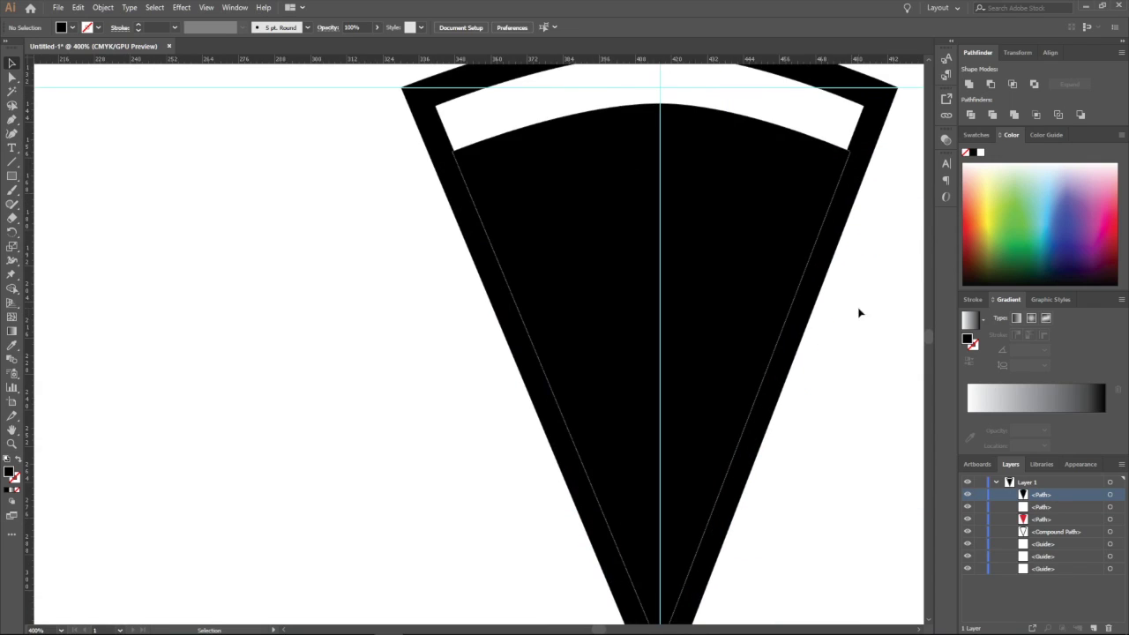
# Bring the white inner wedge in front of the black one and move it down about 8 pt to leave a curved black band
pyautogui.scroll(1, 861, 312)
pyautogui.click(1109, 510)
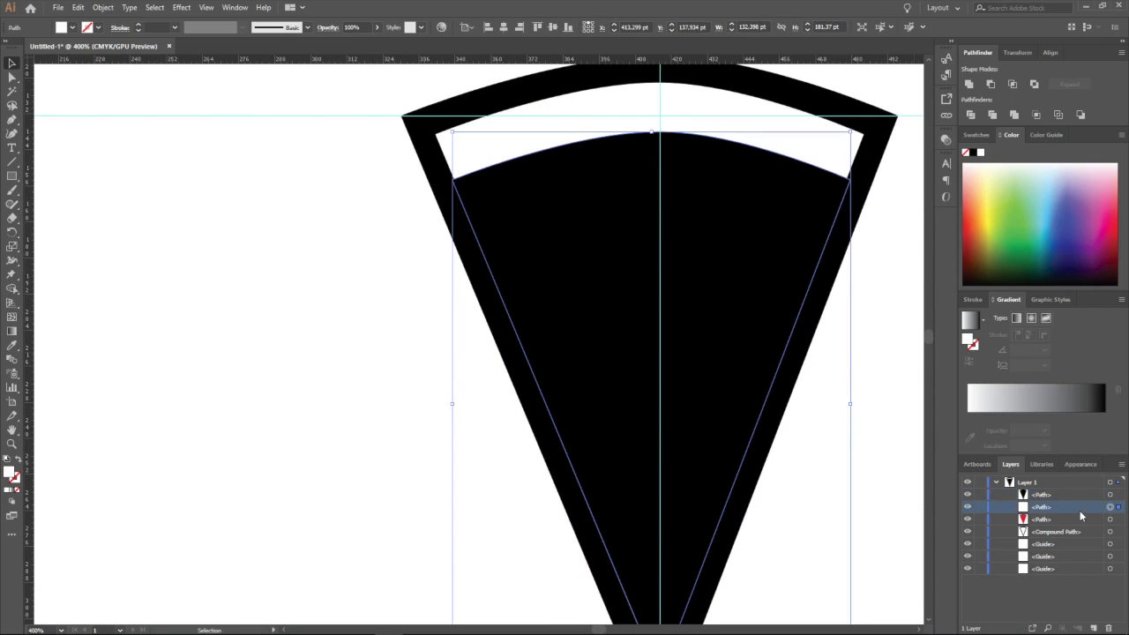
pyautogui.moveTo(1067, 509); pyautogui.dragTo(1072, 495)
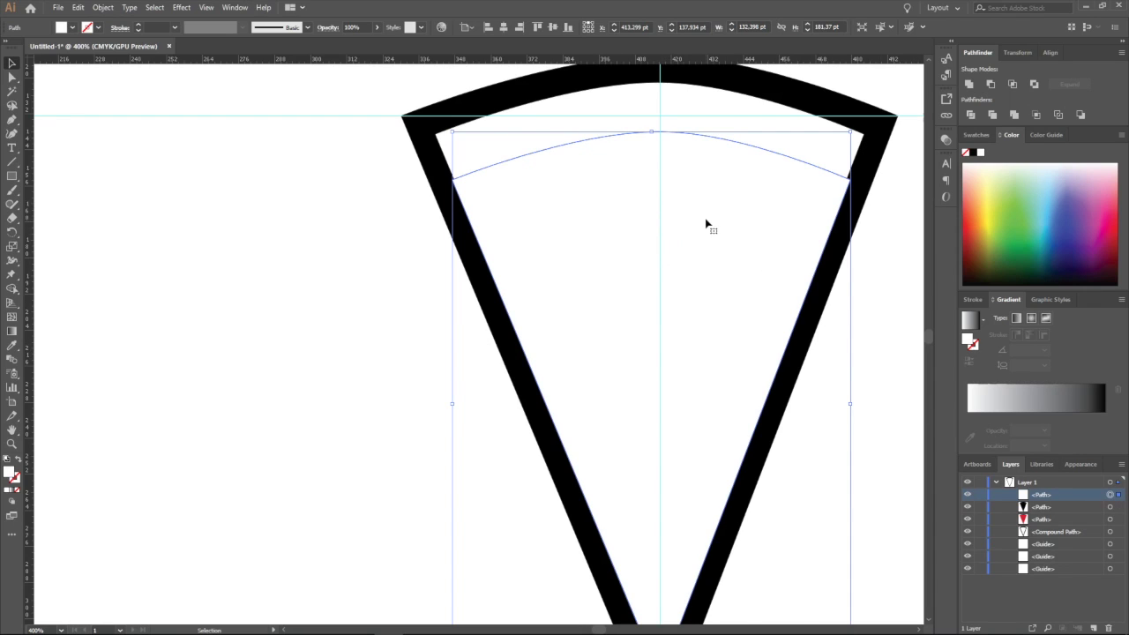
pyautogui.moveTo(708, 230); pyautogui.dragTo(711, 257)
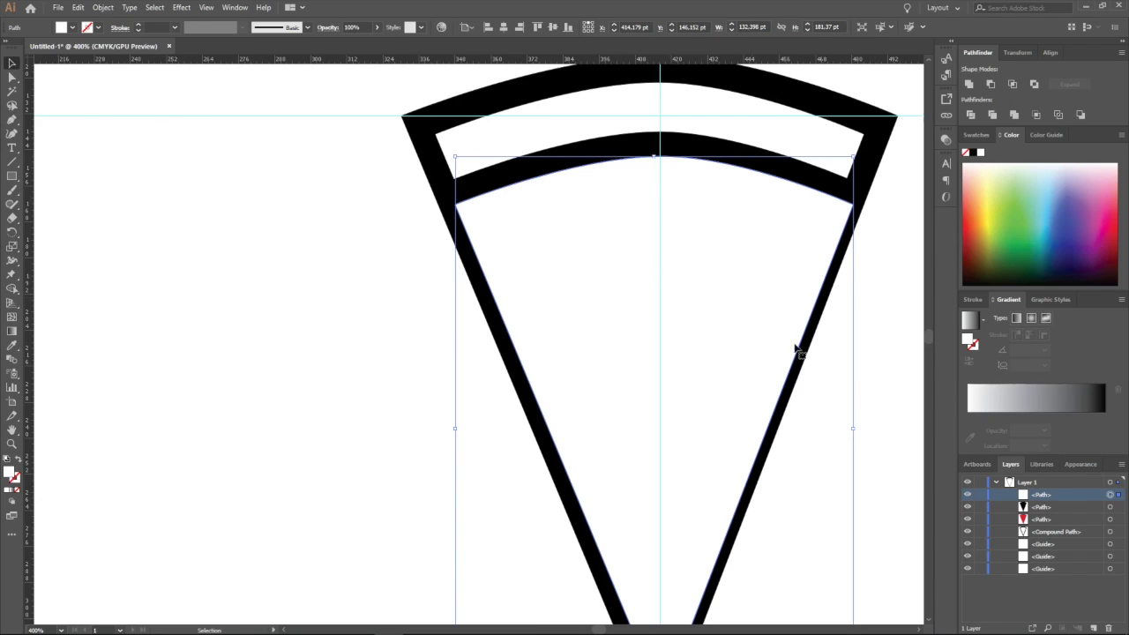
# Subtract the white inner wedge from the black wedge with Minus Front to leave only the curved black band
pyautogui.click(1110, 509)
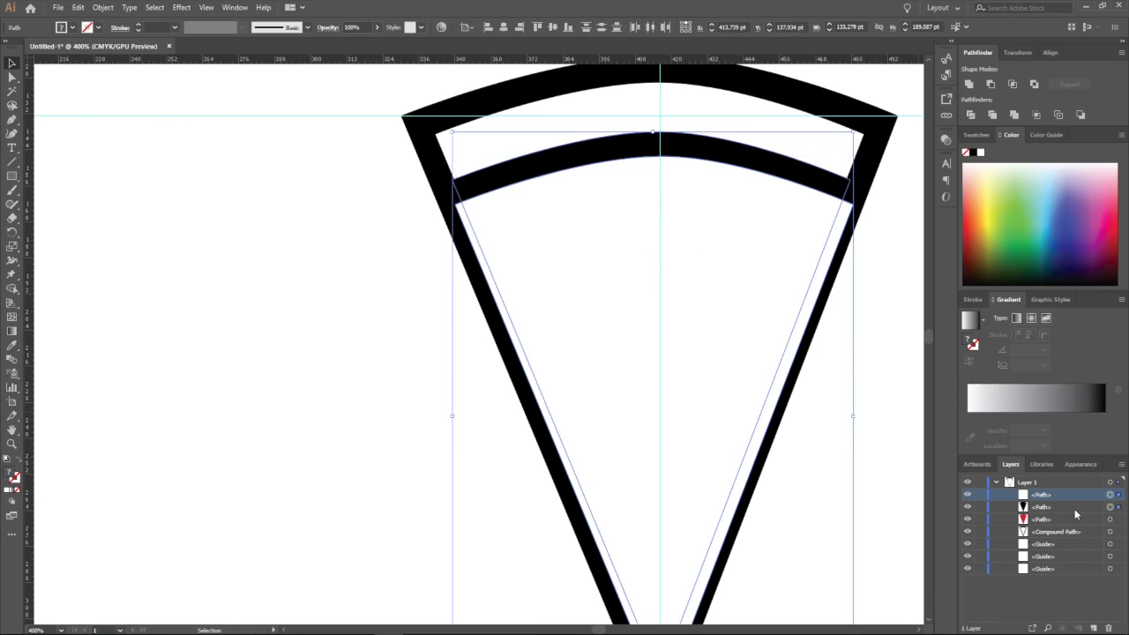
pyautogui.click(989, 88)
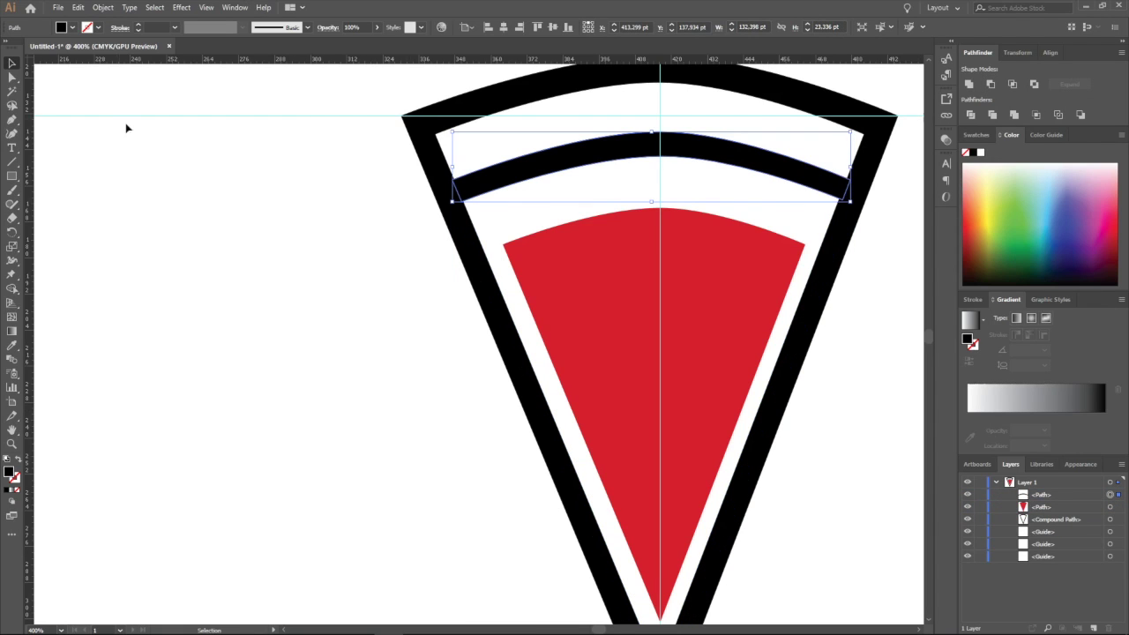
pyautogui.click(360, 214)
pyautogui.scroll(-3, 358, 219)
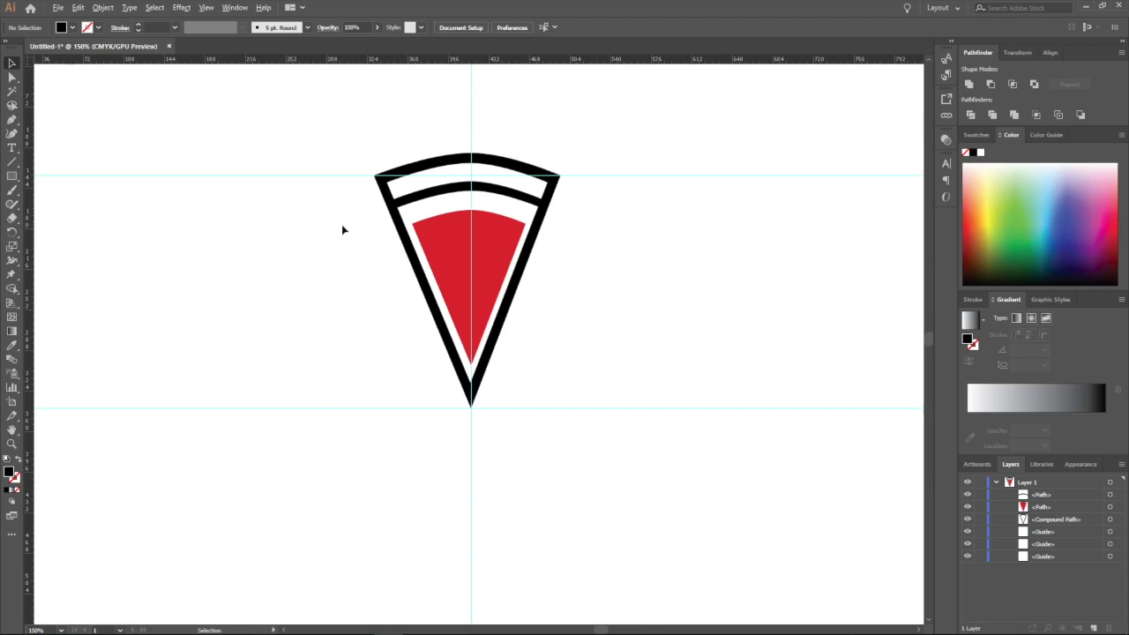
pyautogui.scroll(-3, 366, 233)
pyautogui.scroll(4, 309, 224)
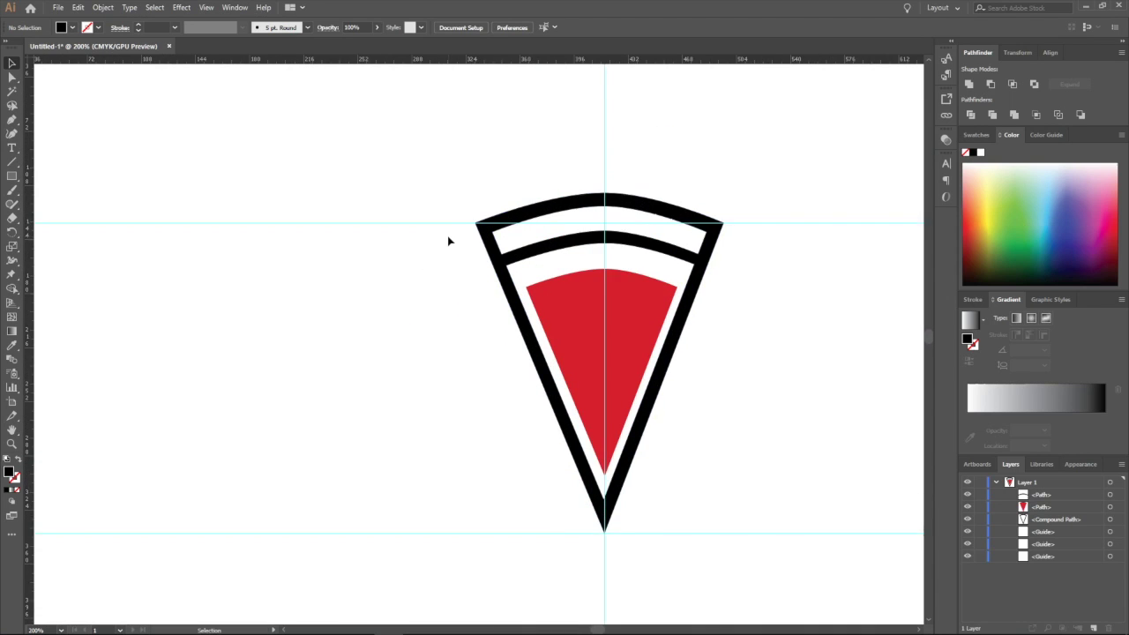
pyautogui.scroll(-2, 447, 239)
pyautogui.scroll(1, 529, 252)
pyautogui.scroll(-2, 542, 333)
pyautogui.scroll(3, 499, 313)
pyautogui.scroll(-1, 759, 340)
pyautogui.scroll(2, 852, 335)
pyautogui.scroll(-1, 852, 338)
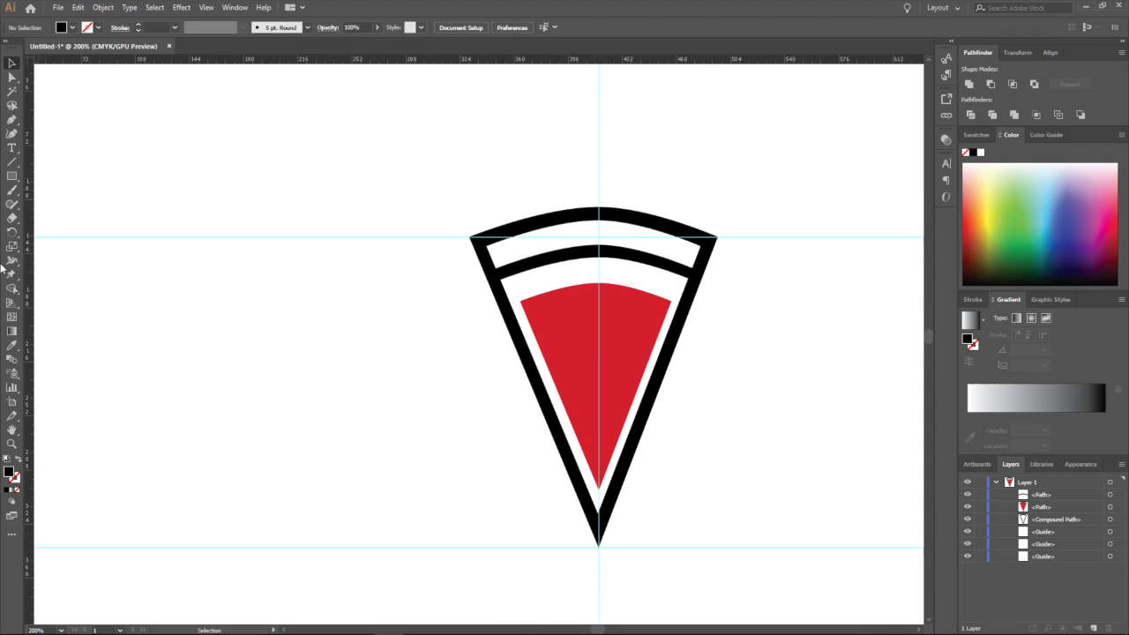
# Draw a white-filled circle about 31.8 pt across and place it over the red wedge's upper-left edge
pyautogui.click(11, 177)
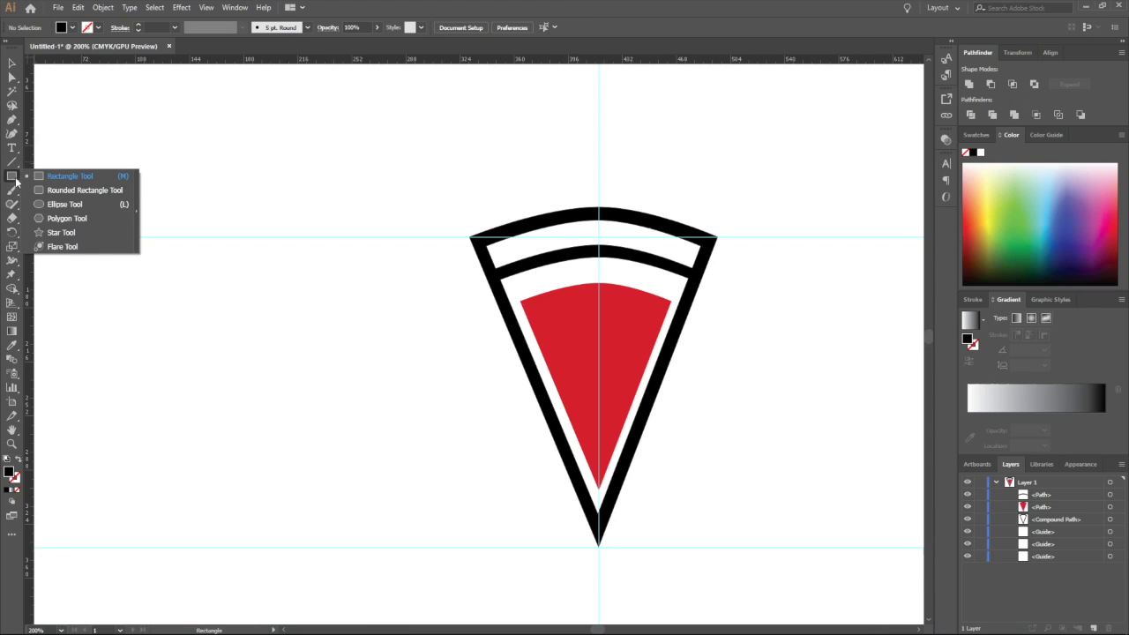
pyautogui.click(87, 204)
pyautogui.scroll(-1, 632, 304)
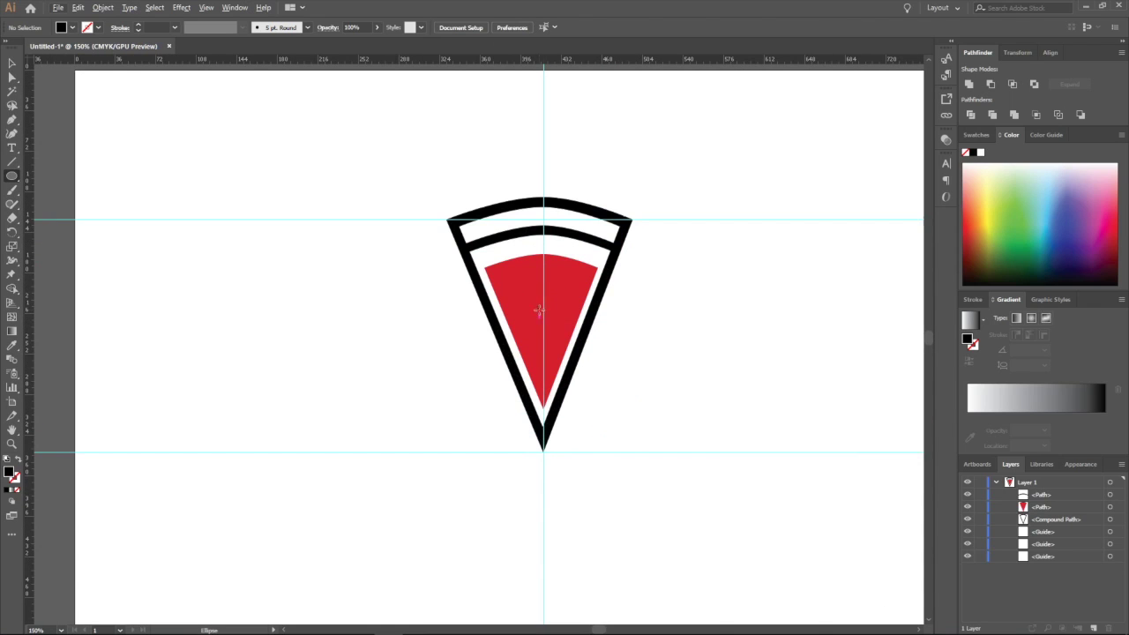
pyautogui.moveTo(659, 332); pyautogui.dragTo(680, 337)
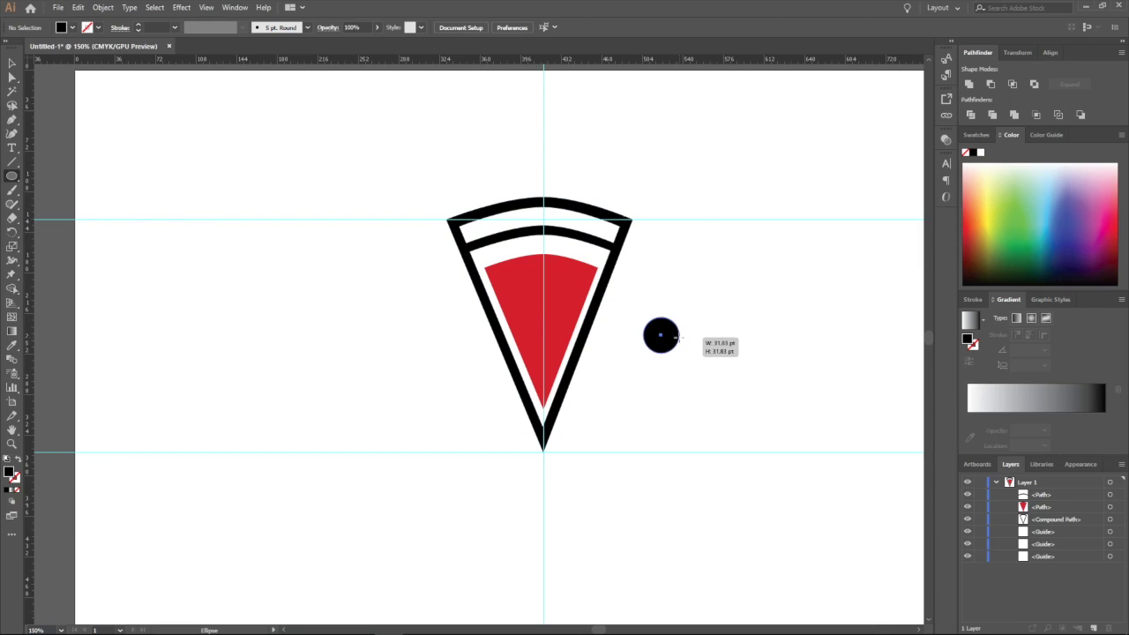
pyautogui.click(72, 28)
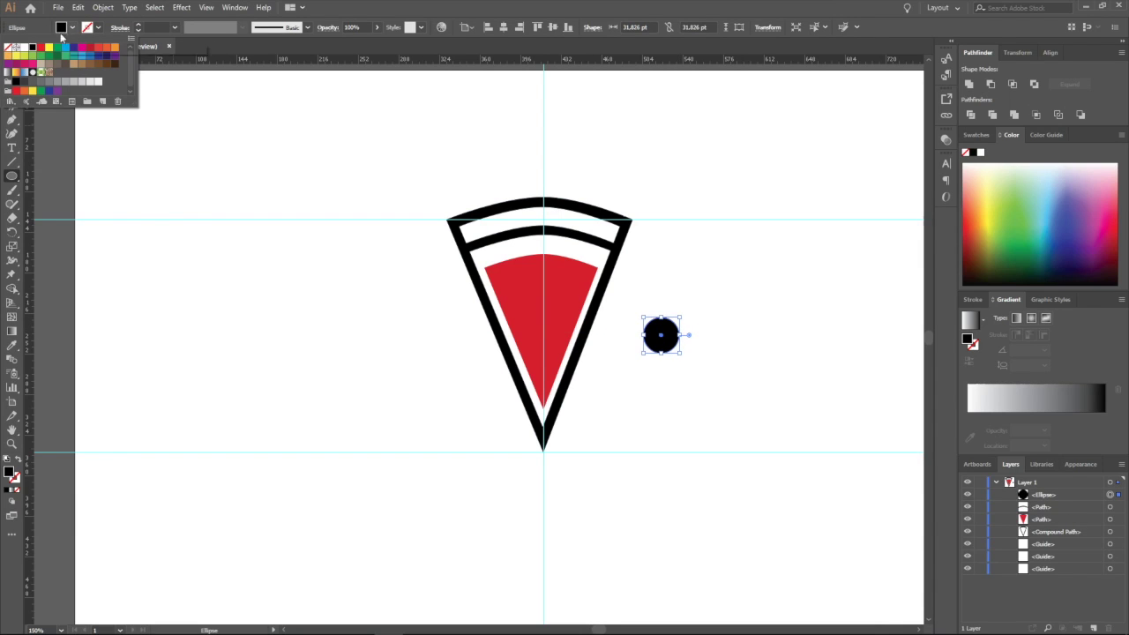
pyautogui.click(18, 47)
pyautogui.click(11, 64)
pyautogui.moveTo(673, 338); pyautogui.dragTo(512, 291)
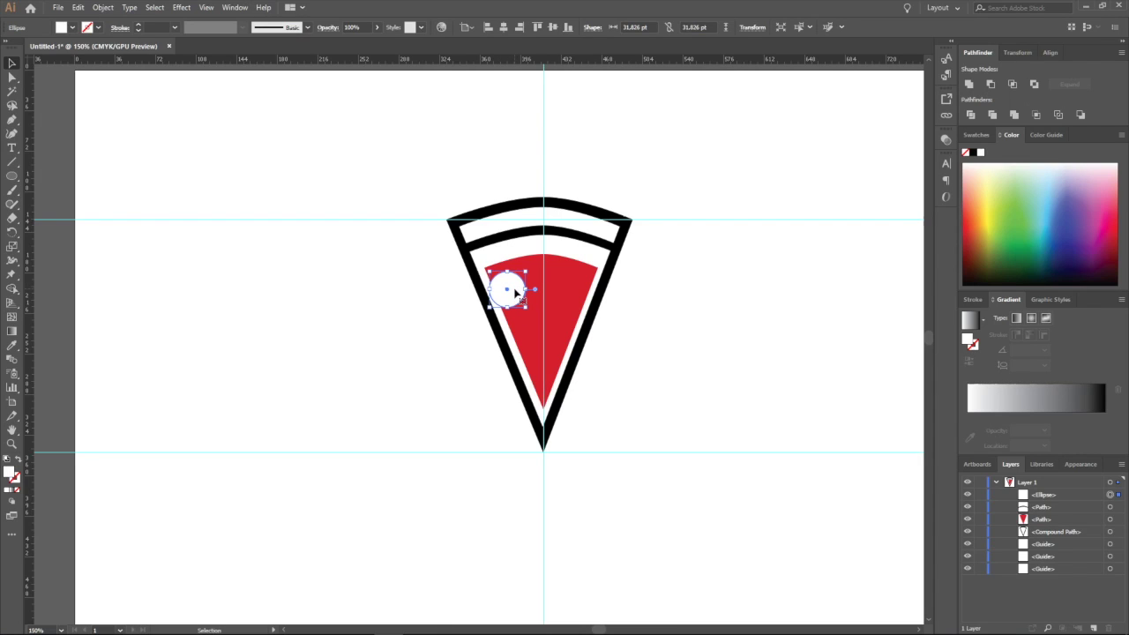
# Duplicate the white circle into the red wedge's upper-right corner area and shrink the copy to about 15.8 pt
pyautogui.moveTo(514, 294); pyautogui.dragTo(570, 256)
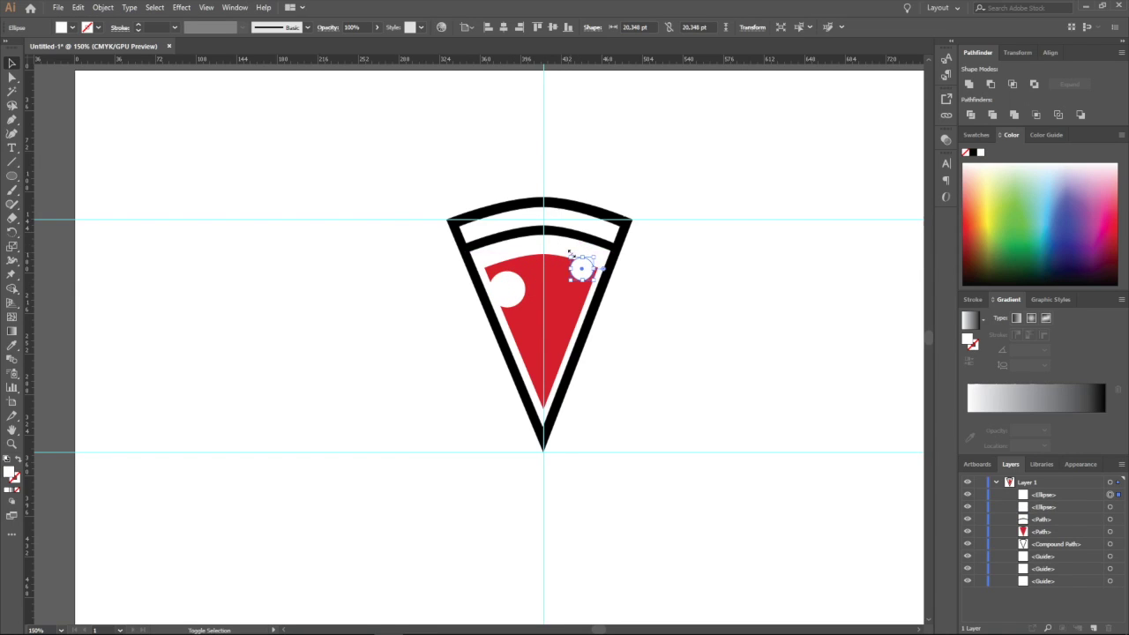
pyautogui.scroll(2, 570, 255)
pyautogui.scroll(3, 571, 257)
pyautogui.moveTo(607, 300); pyautogui.dragTo(566, 311)
pyautogui.moveTo(533, 257); pyautogui.dragTo(561, 287)
pyautogui.click(642, 234)
# Duplicate the small upper-right circle onto the red wedge's right edge and enlarge the copy to about 24 pt
pyautogui.scroll(-5, 644, 253)
pyautogui.moveTo(638, 246); pyautogui.dragTo(619, 309)
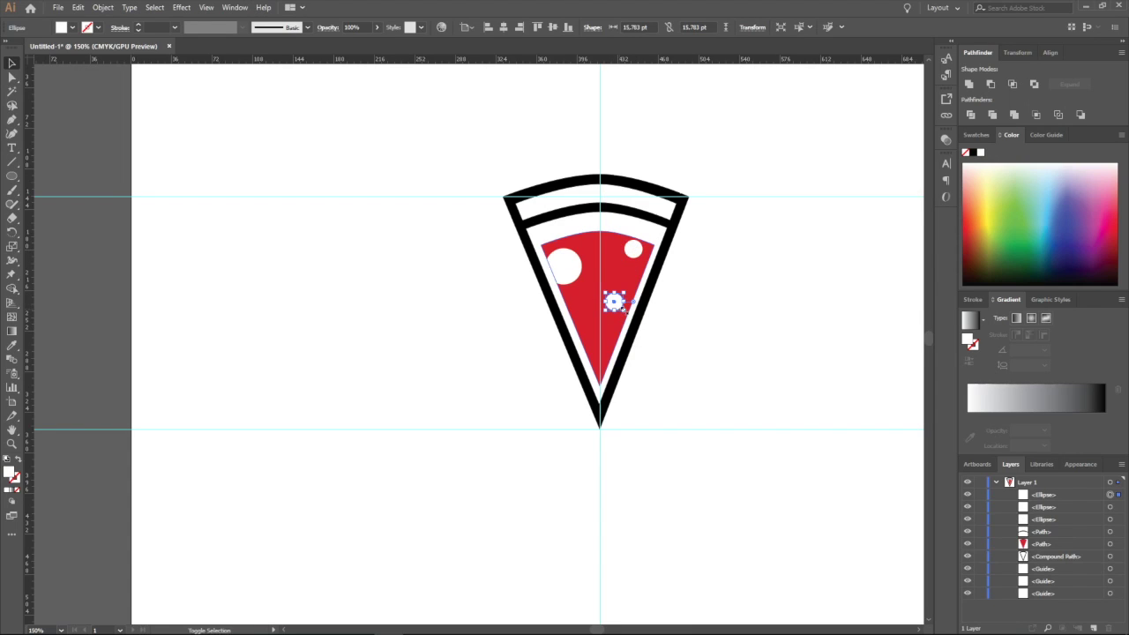
pyautogui.moveTo(624, 313); pyautogui.dragTo(640, 324)
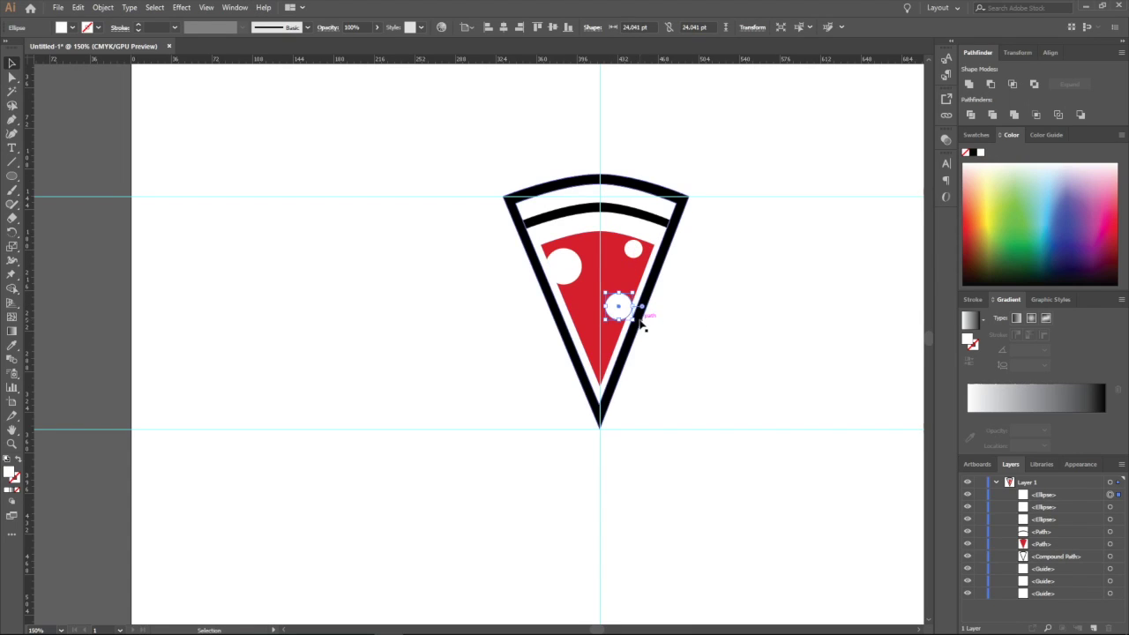
pyautogui.click(696, 300)
# Duplicate the right-edge circle onto the red wedge's lower-left edge and make it the smallest of the circles
pyautogui.scroll(1, 670, 295)
pyautogui.click(628, 361)
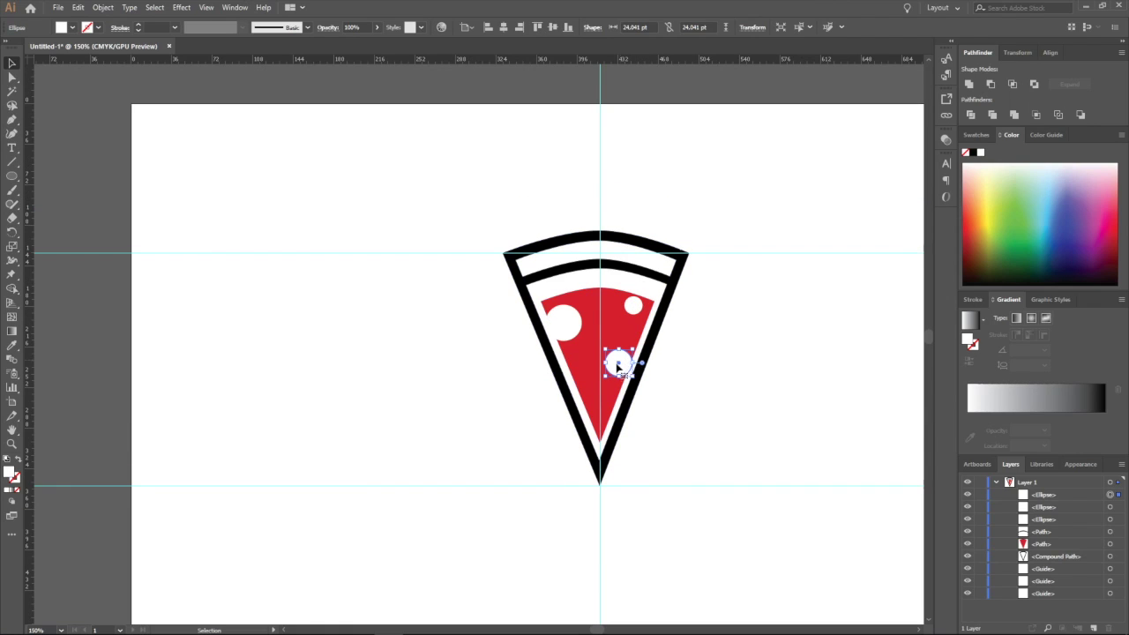
pyautogui.moveTo(617, 368); pyautogui.dragTo(586, 381)
pyautogui.scroll(4, 598, 421)
pyautogui.click(756, 428)
pyautogui.scroll(-6, 756, 429)
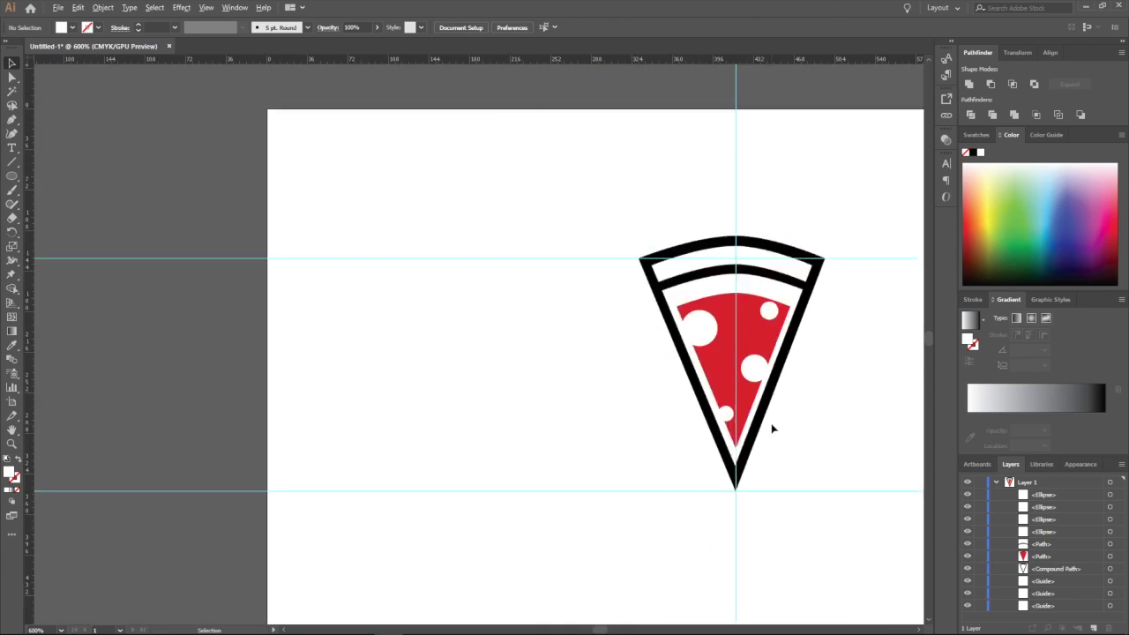
# Nudge the small upper-right circle up so it crosses the red wedge's curved top edge
pyautogui.scroll(4, 608, 340)
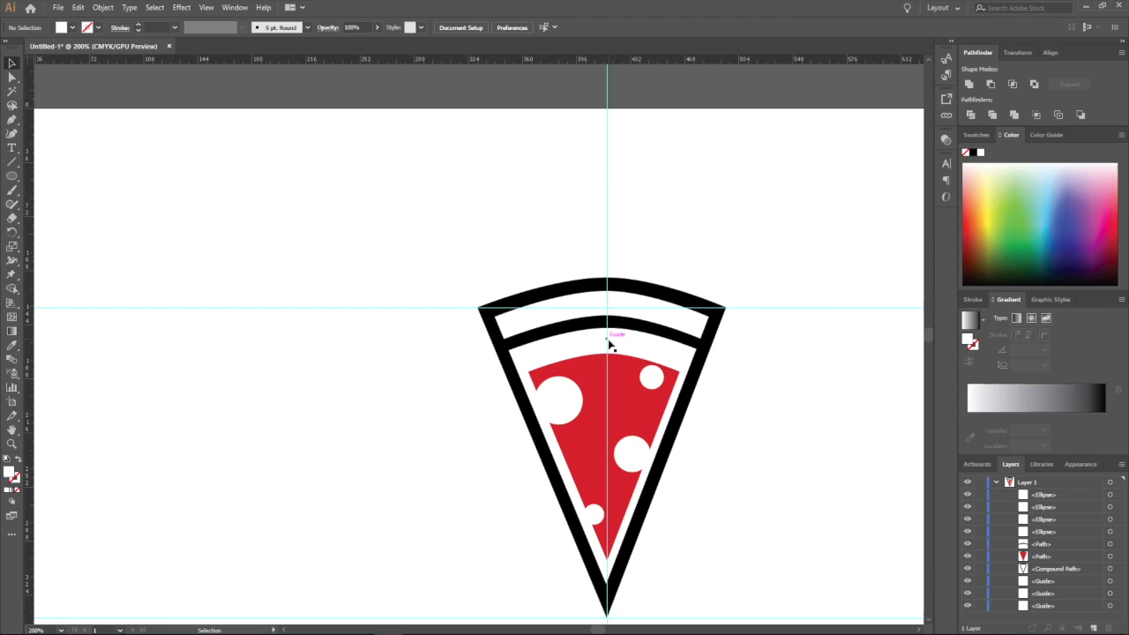
pyautogui.scroll(4, 723, 348)
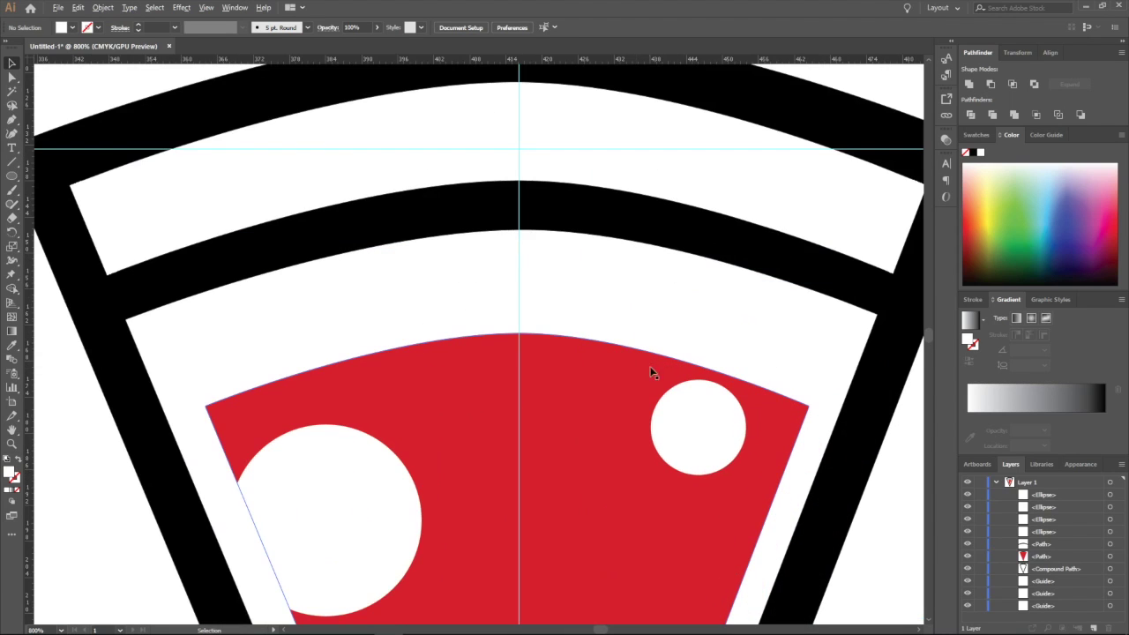
pyautogui.click(703, 432)
pyautogui.press('Up')
pyautogui.press('Up')
pyautogui.click(774, 335)
pyautogui.scroll(-6, 771, 346)
pyautogui.scroll(4, 793, 392)
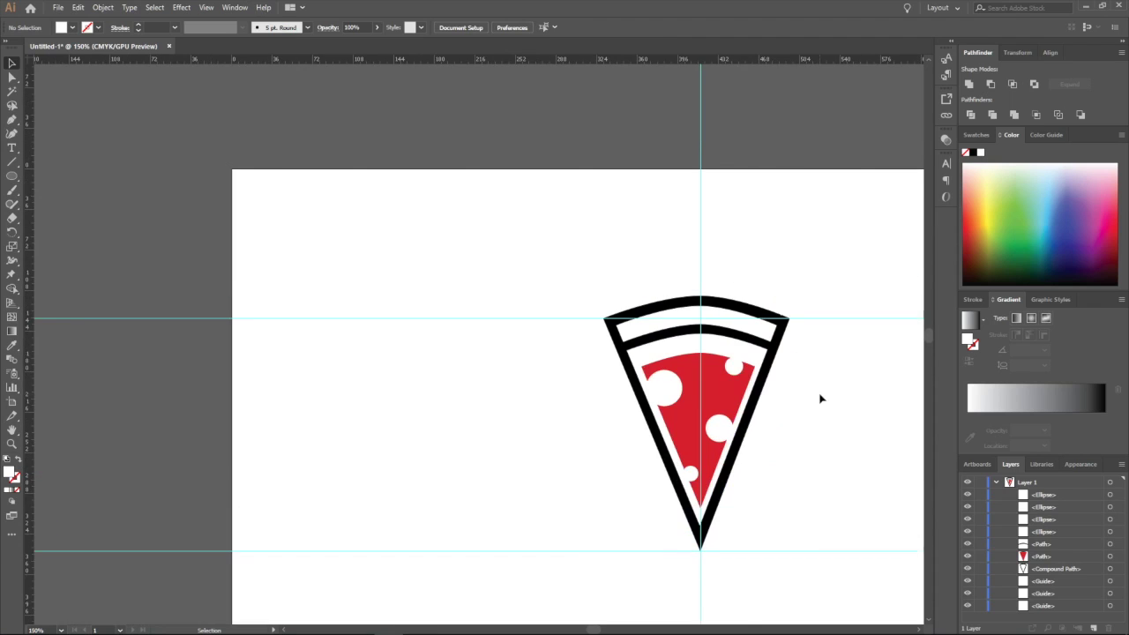
pyautogui.scroll(-2, 794, 396)
pyautogui.scroll(-2, 795, 392)
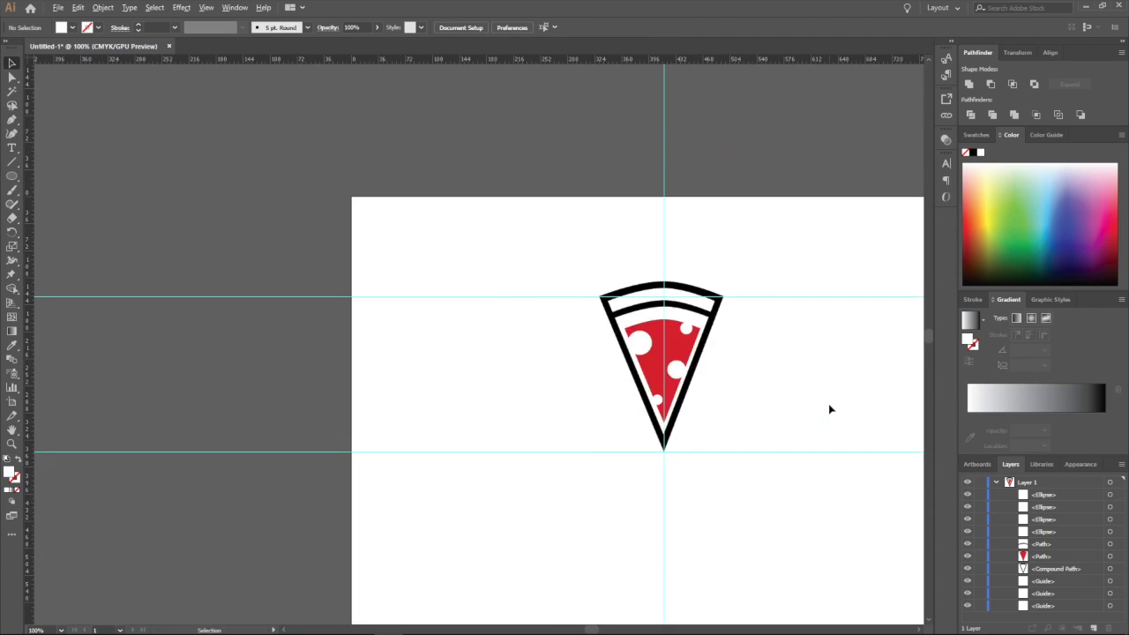
pyautogui.scroll(2, 675, 374)
pyautogui.scroll(-2, 676, 373)
pyautogui.scroll(2, 616, 376)
pyautogui.scroll(-1, 615, 377)
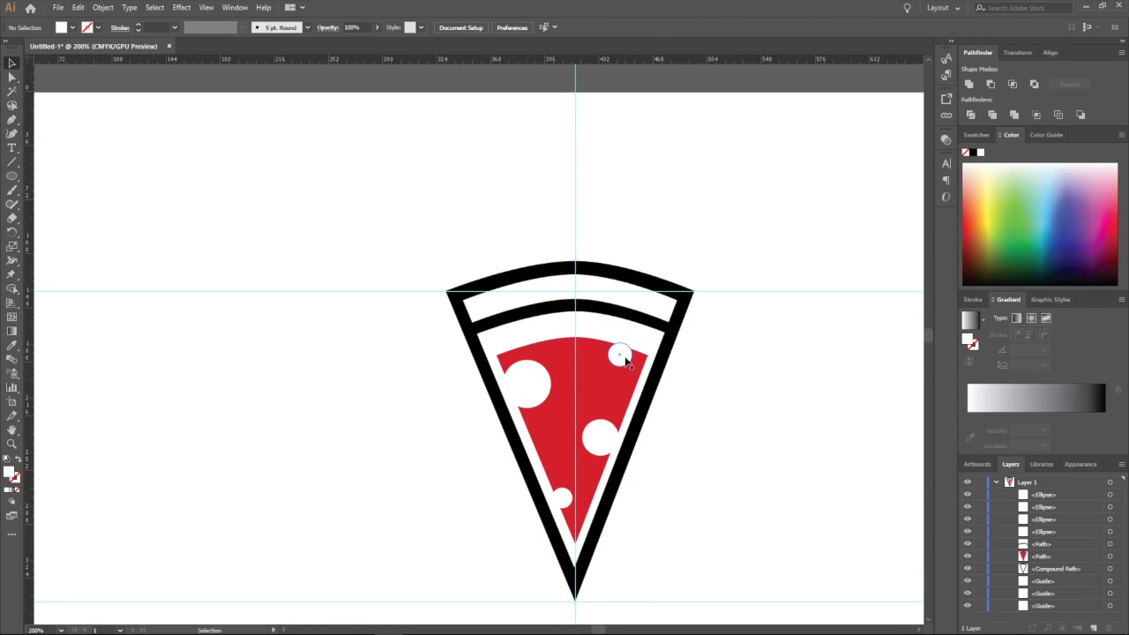
pyautogui.scroll(2, 566, 359)
pyautogui.scroll(-1, 652, 358)
pyautogui.scroll(2, 653, 360)
pyautogui.scroll(-3, 523, 360)
pyautogui.scroll(1, 522, 363)
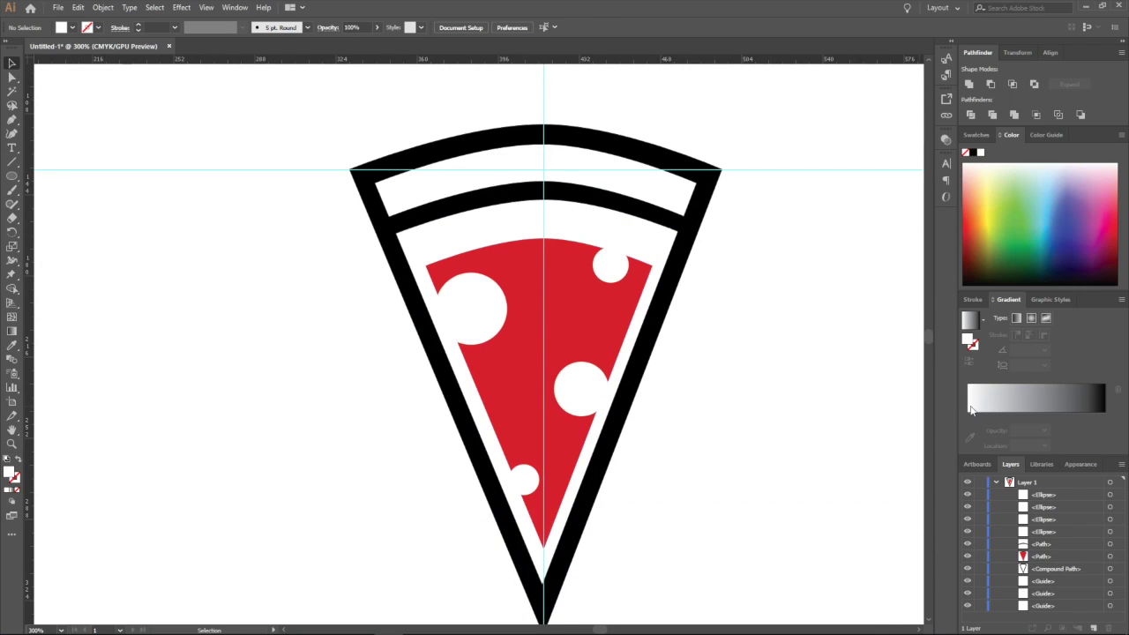
# Cut the large upper-left circle and the small upper-right circle out of the red wedge, each with Minus Front
pyautogui.click(1093, 557)
pyautogui.click(1110, 556)
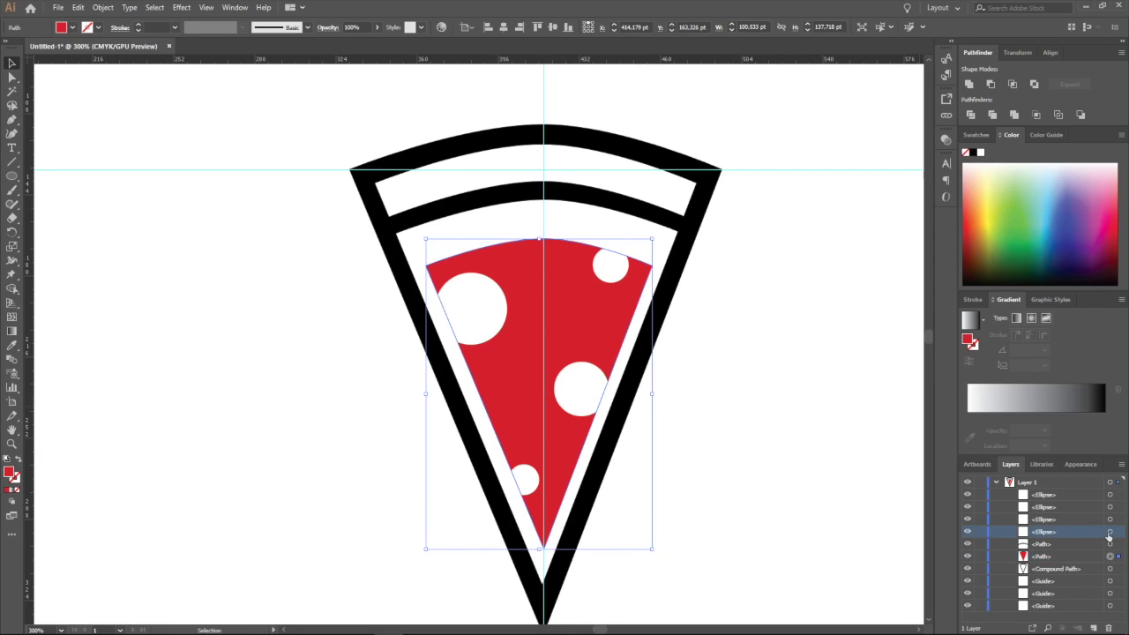
pyautogui.keyDown('shift'); pyautogui.click(1110, 531); pyautogui.keyUp('shift')
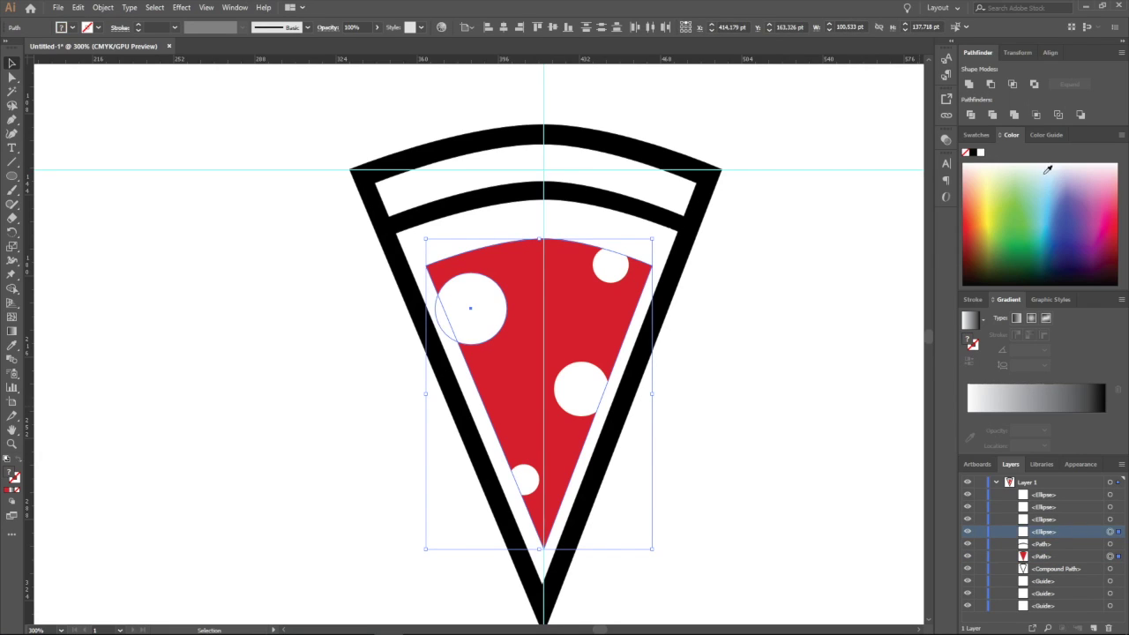
pyautogui.click(990, 84)
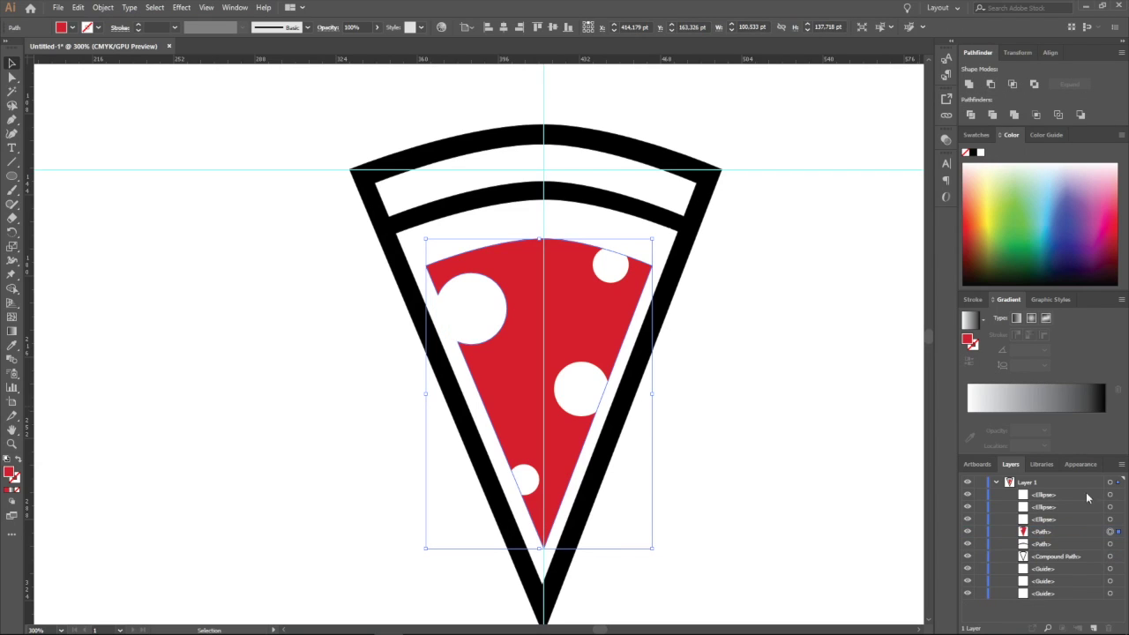
pyautogui.keyDown('shift'); pyautogui.click(1109, 520); pyautogui.keyUp('shift')
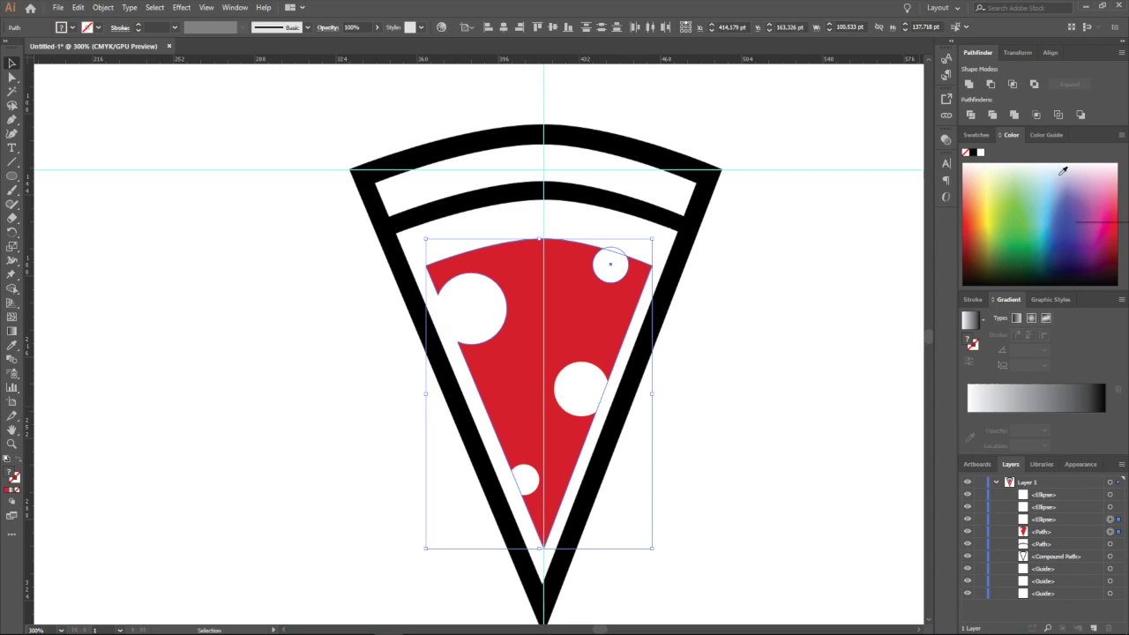
pyautogui.click(990, 84)
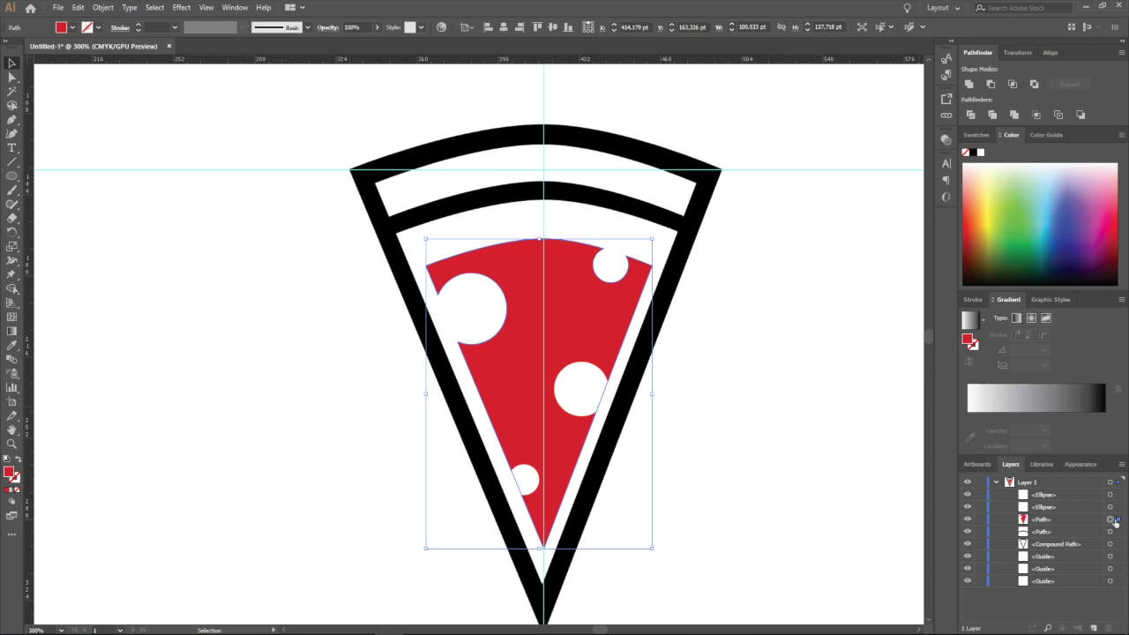
# Cut the right-edge circle and the lower-left circle out of the red wedge, each with Minus Front
pyautogui.keyDown('shift'); pyautogui.click(1110, 506); pyautogui.keyUp('shift')
pyautogui.click(990, 84)
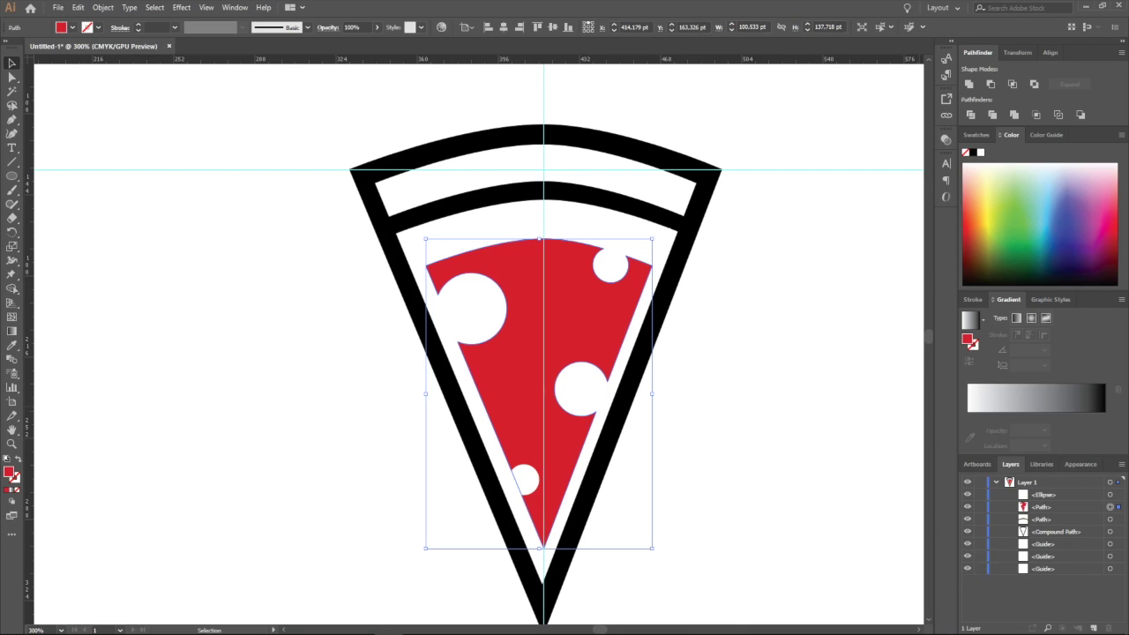
pyautogui.keyDown('shift'); pyautogui.click(1110, 495); pyautogui.keyUp('shift')
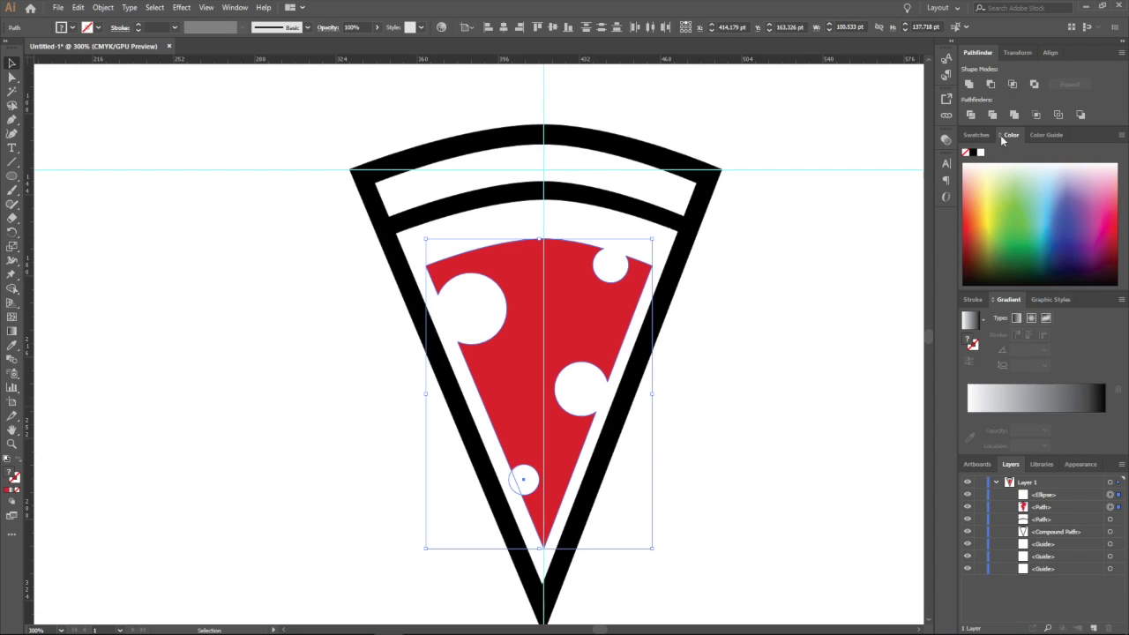
pyautogui.click(991, 84)
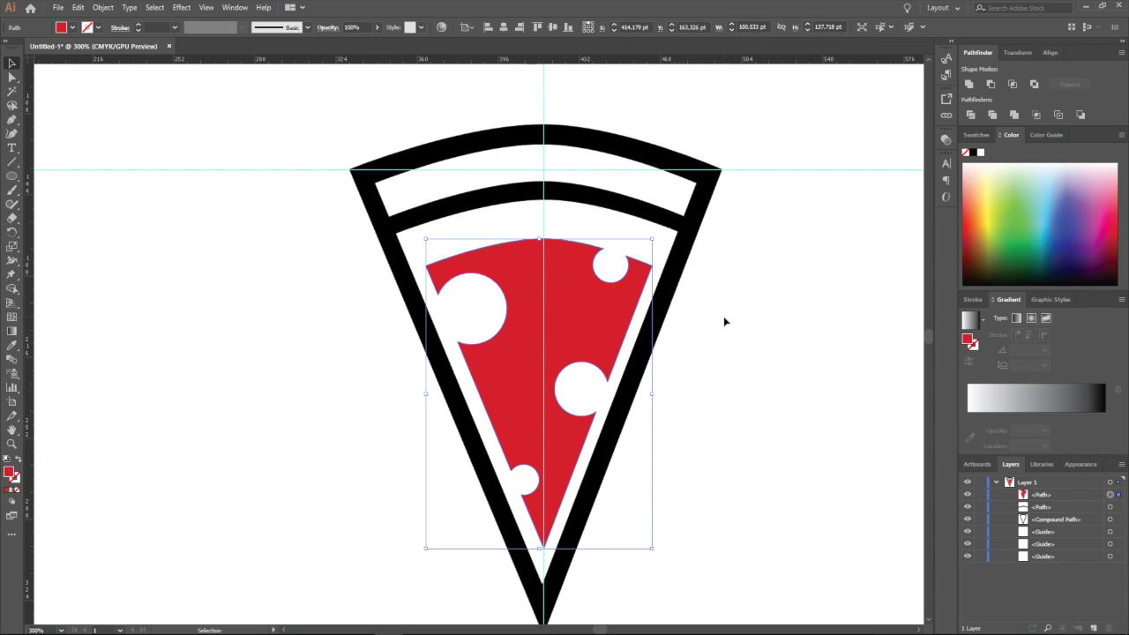
# Examine the edges of the red wedge's circular cutouts up close, and check the whole pizza slice on the artboard
pyautogui.click(605, 270)
pyautogui.scroll(5, 601, 270)
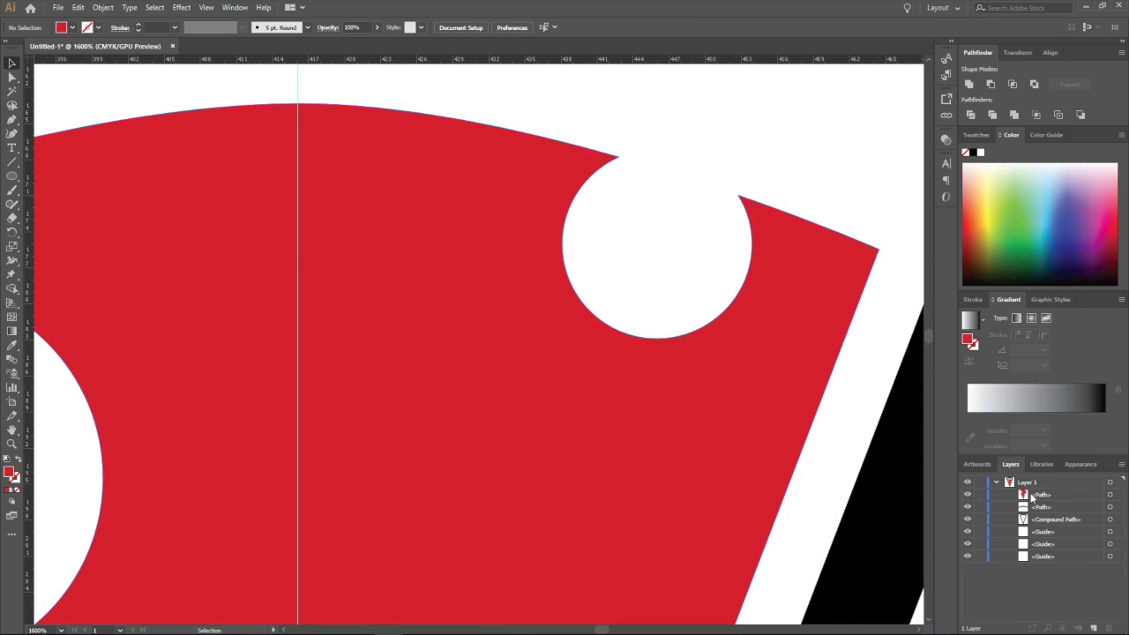
pyautogui.click(1111, 495)
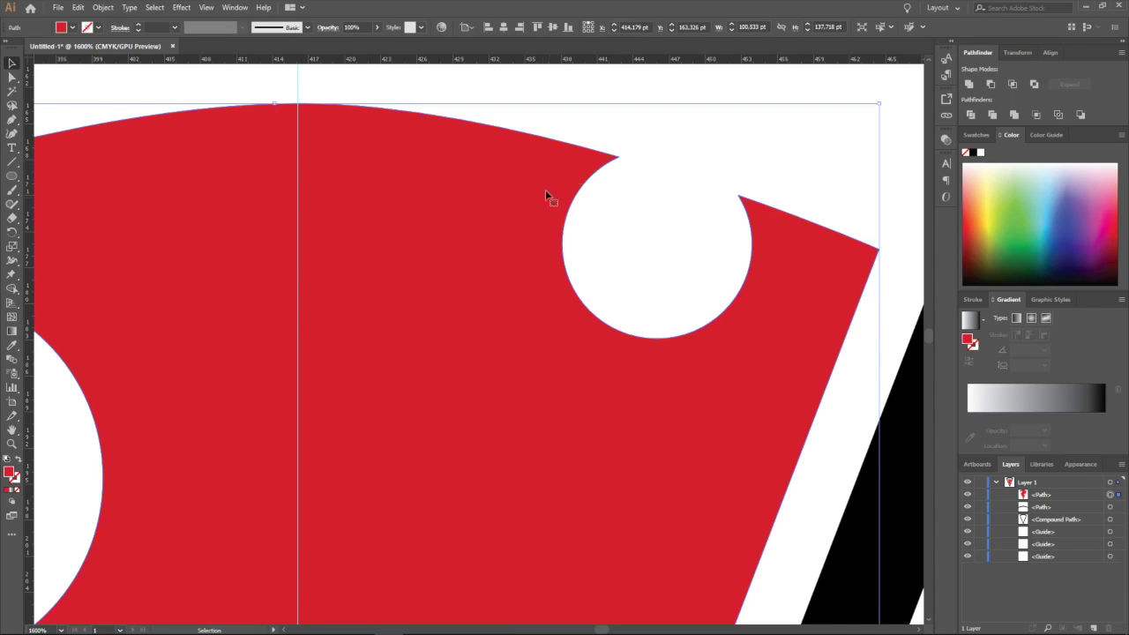
pyautogui.hscroll(-5, 383, 338)
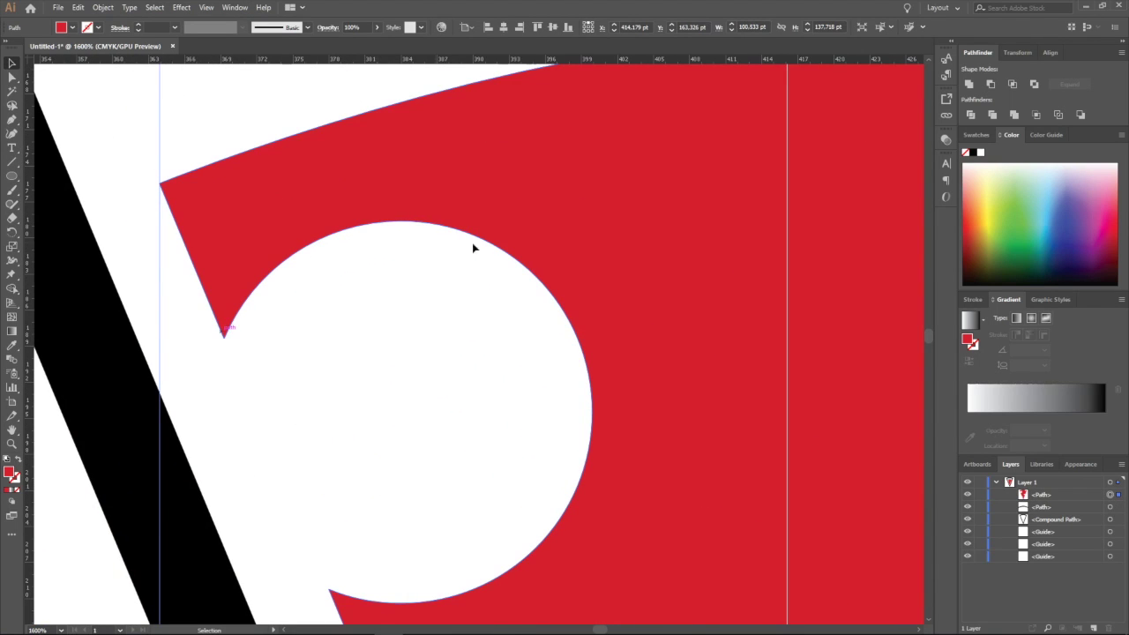
pyautogui.scroll(-10, 354, 229)
pyautogui.scroll(4, 762, 469)
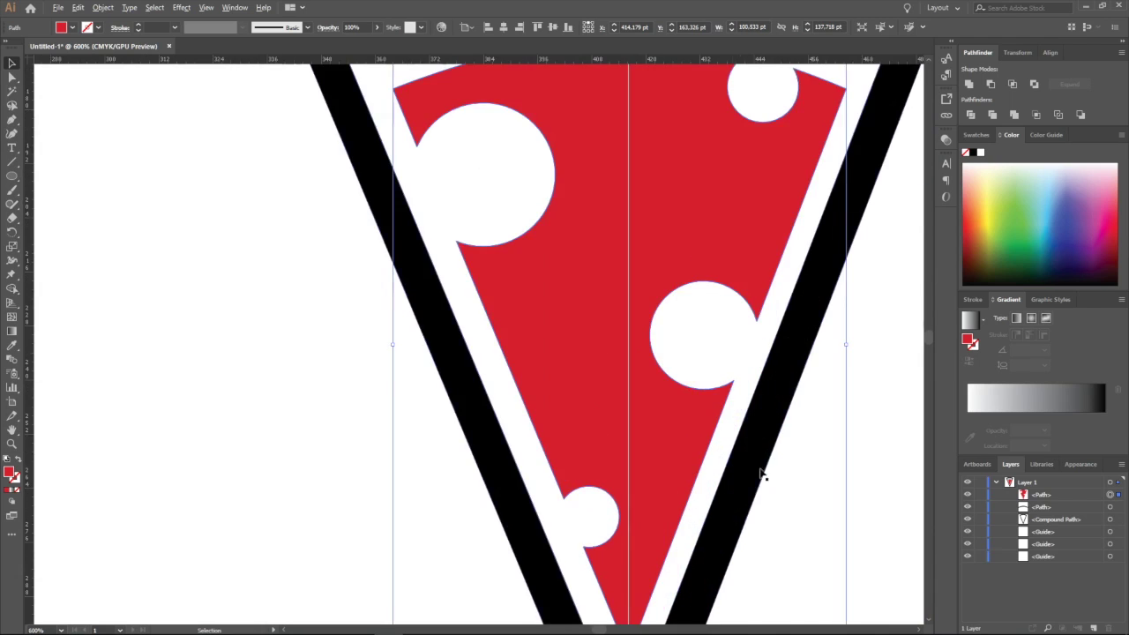
pyautogui.scroll(-8, 744, 297)
pyautogui.scroll(3, 869, 294)
pyautogui.click(869, 295)
pyautogui.scroll(-8, 852, 290)
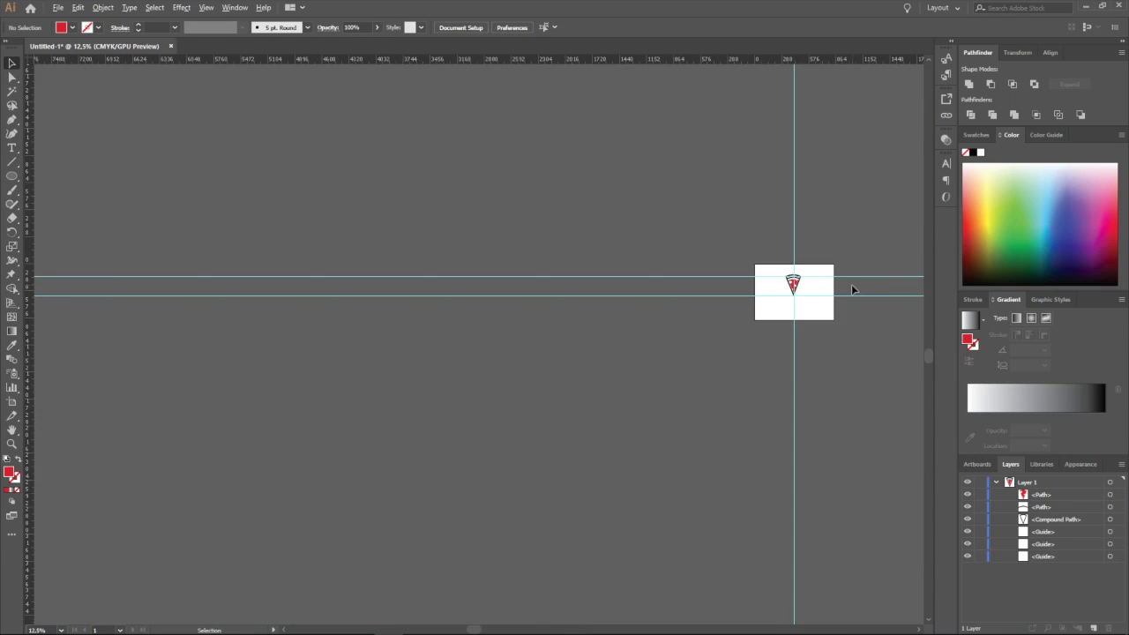
pyautogui.scroll(4, 774, 297)
pyautogui.scroll(3, 495, 318)
pyautogui.scroll(4, 608, 403)
pyautogui.scroll(-4, 609, 405)
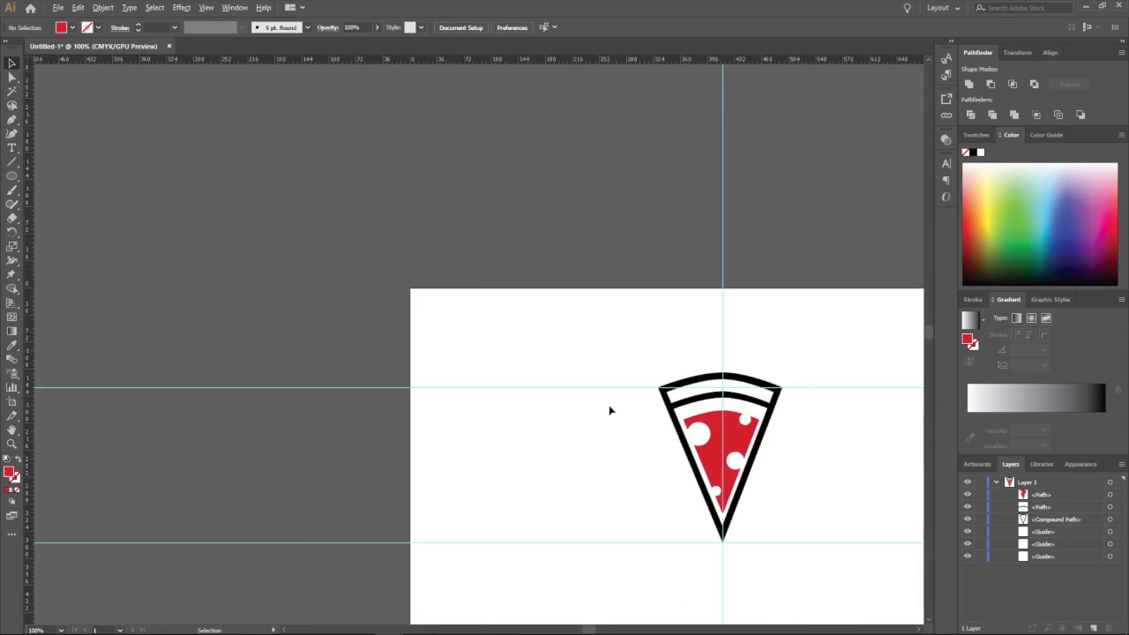
# Draw a rectangle about 280 pt wide and 47 pt high horizontally across the middle of the pizza slice
pyautogui.scroll(3, 769, 460)
pyautogui.scroll(1, 697, 367)
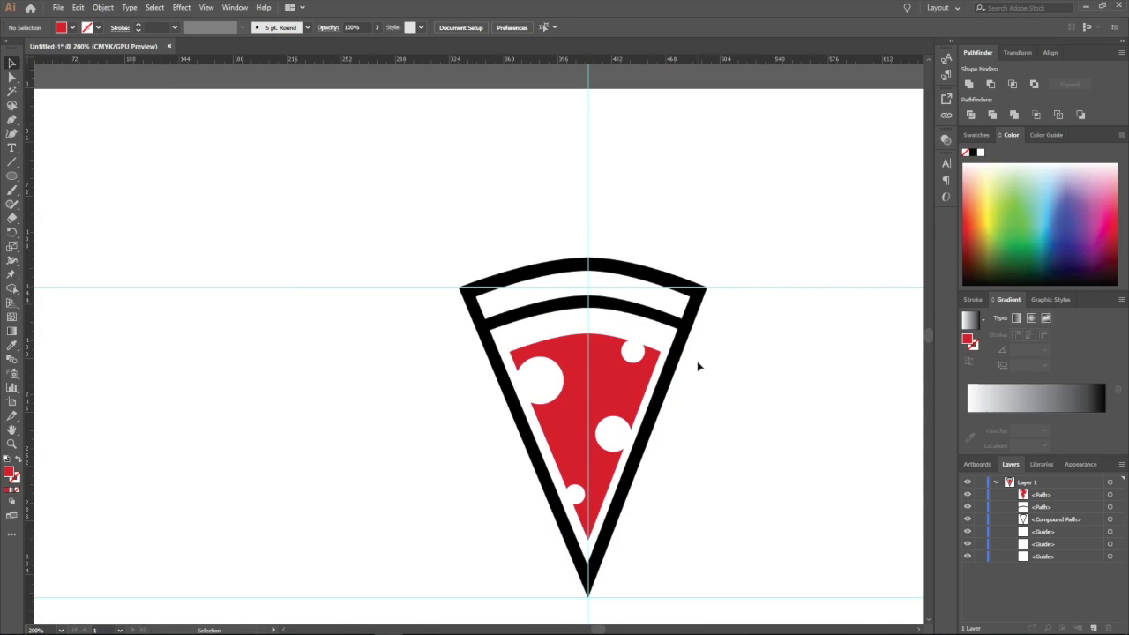
pyautogui.scroll(-1, 708, 393)
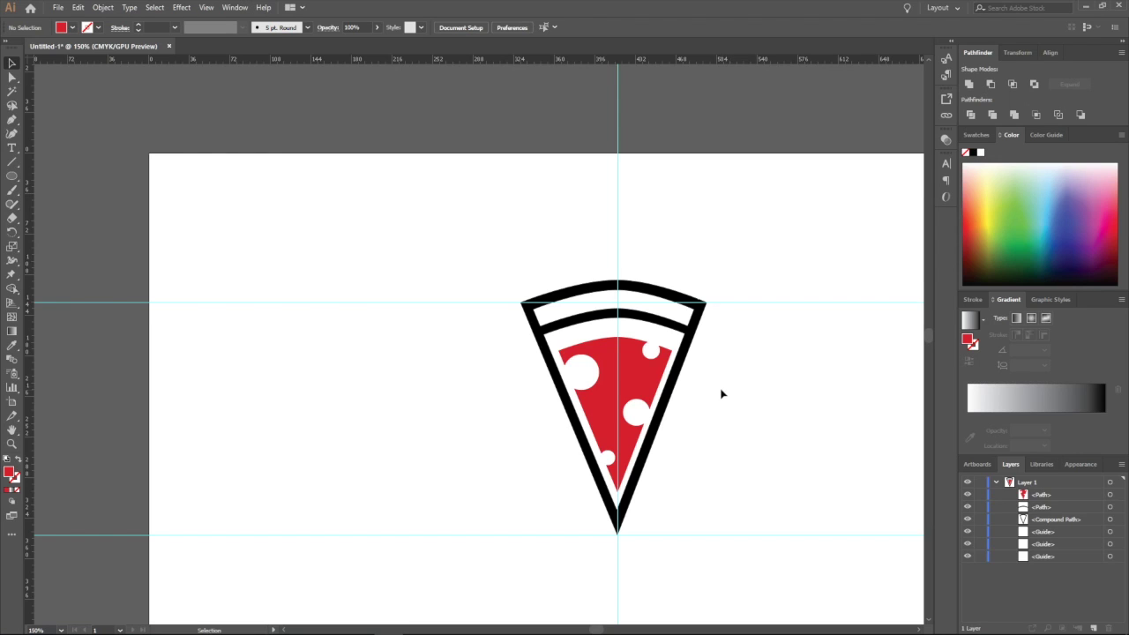
pyautogui.scroll(-2, 746, 389)
pyautogui.scroll(2, 682, 370)
pyautogui.scroll(-1, 683, 374)
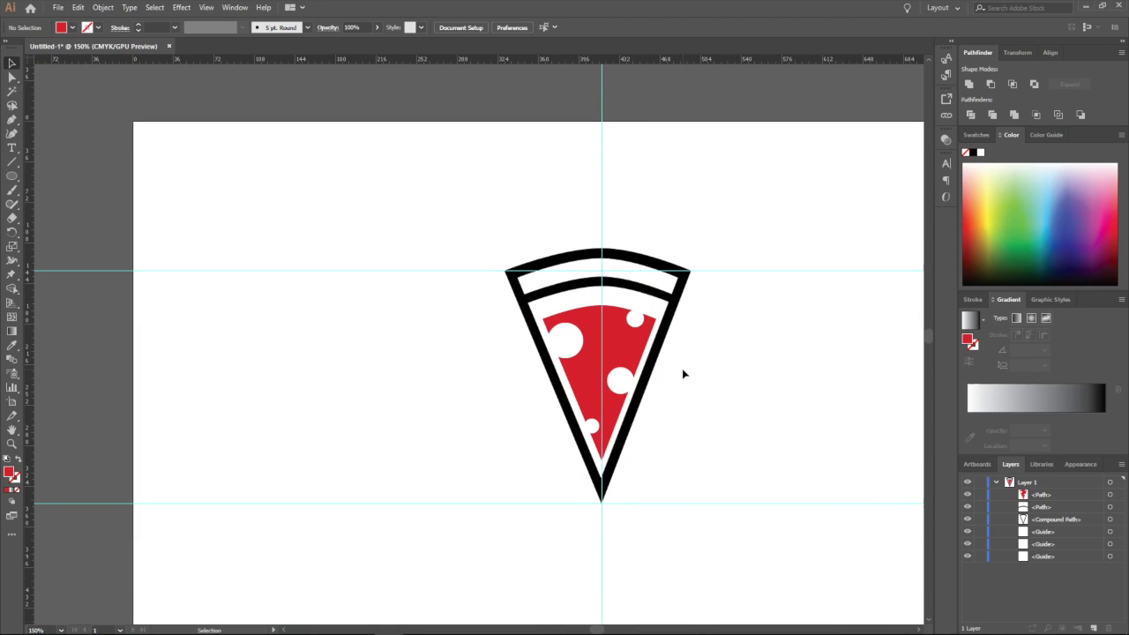
pyautogui.click(12, 175)
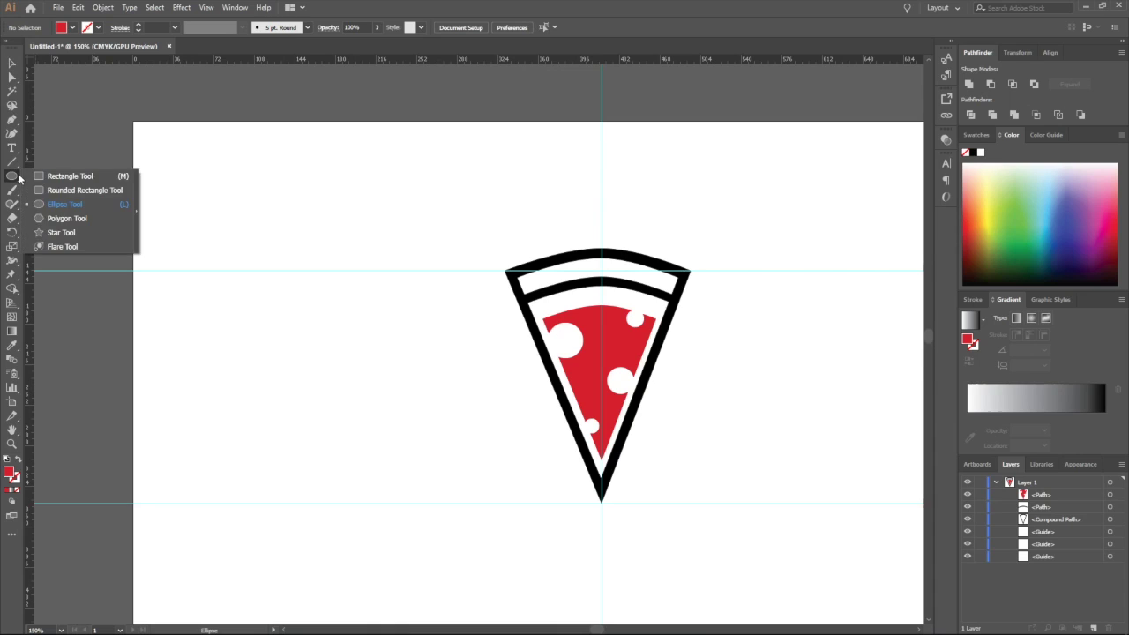
pyautogui.click(66, 176)
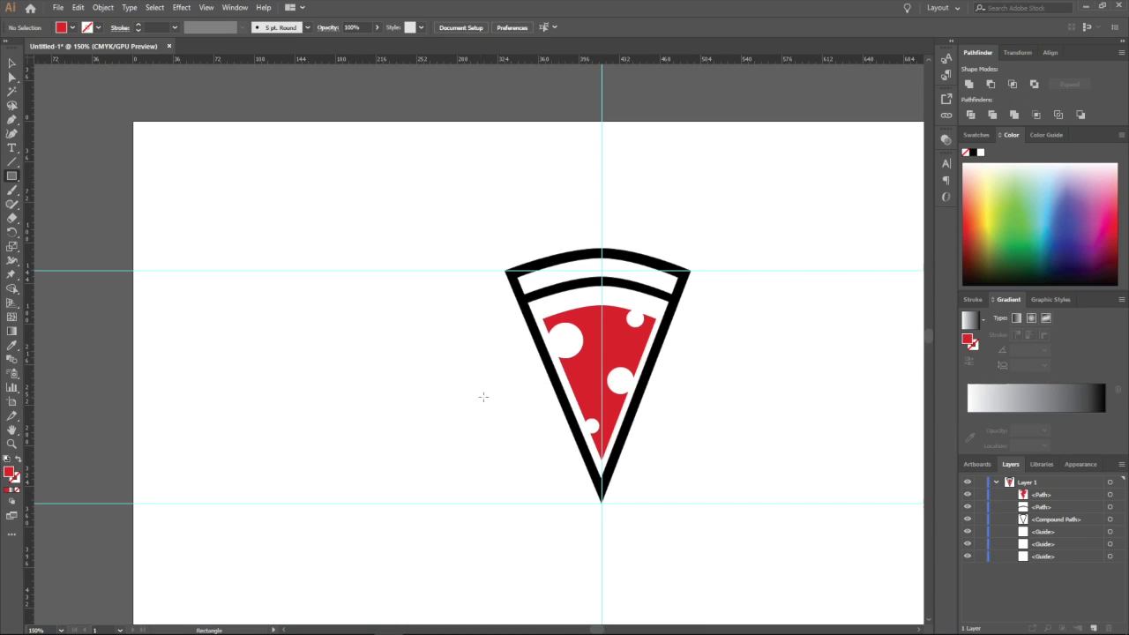
pyautogui.moveTo(442, 352); pyautogui.dragTo(760, 404)
pyautogui.scroll(-2, 666, 370)
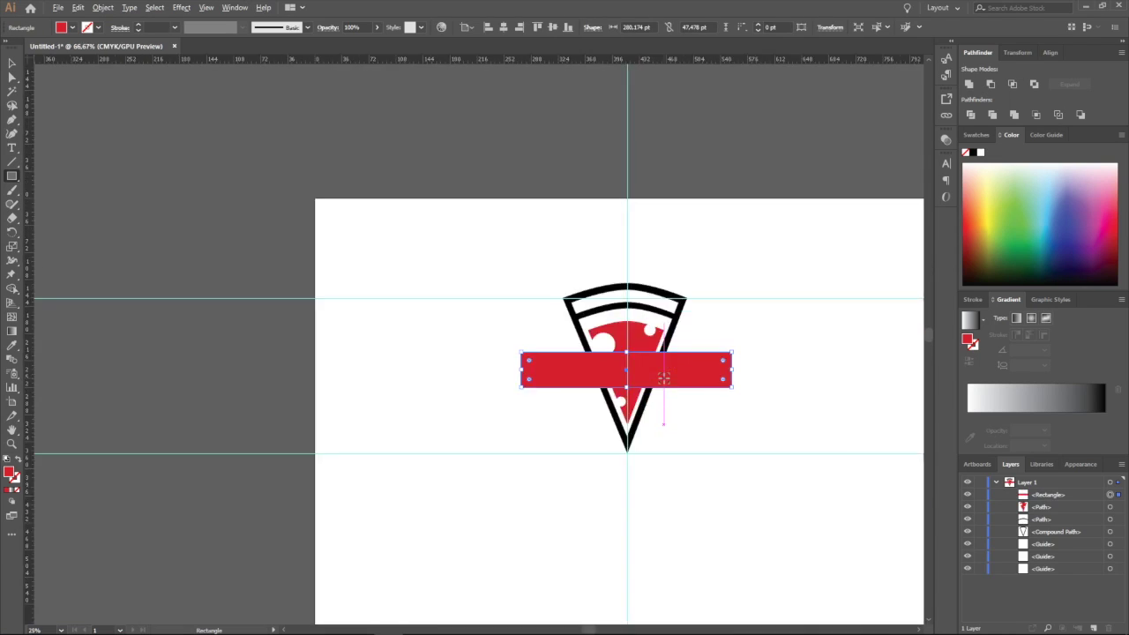
# Fill the rectangle across the slice with black
pyautogui.scroll(5, 663, 377)
pyautogui.click(74, 28)
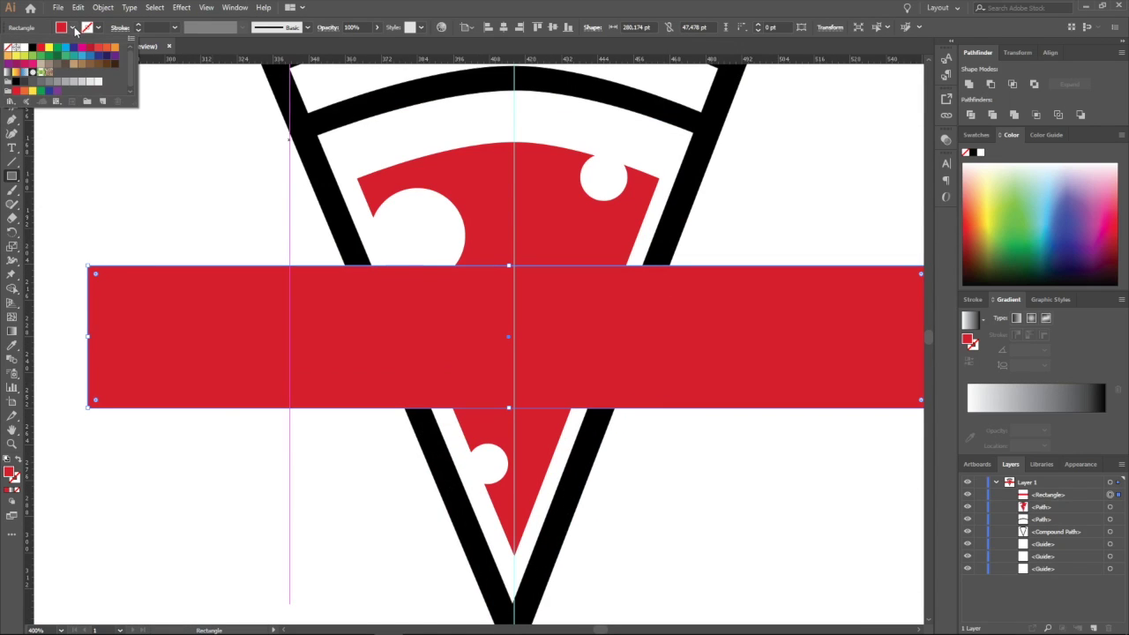
pyautogui.click(18, 83)
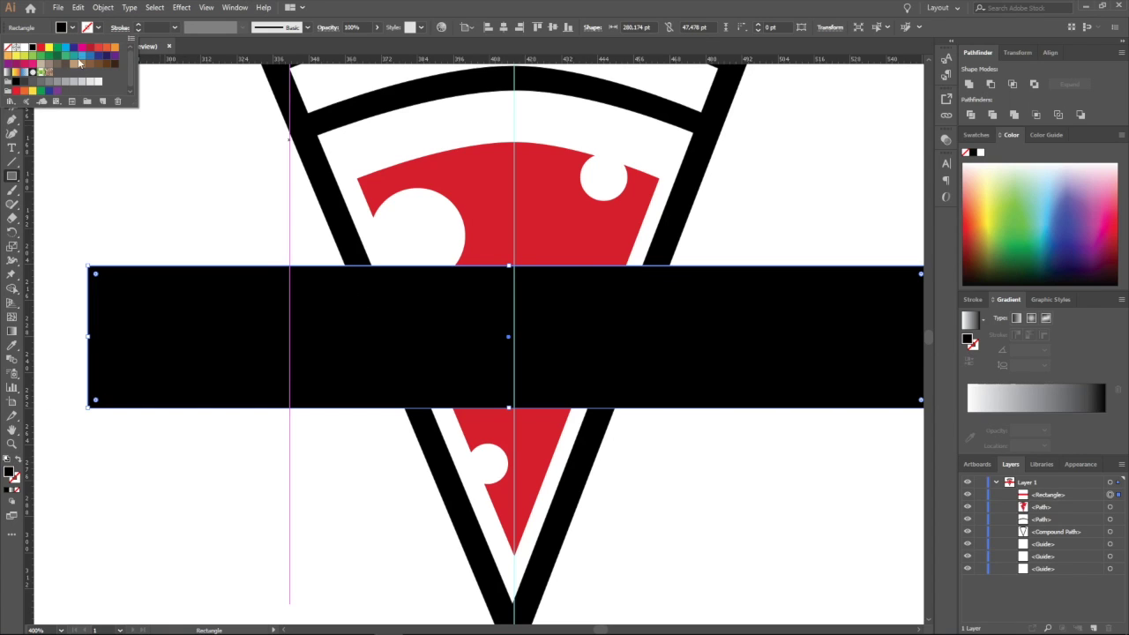
pyautogui.press('Escape')
pyautogui.press('v')
pyautogui.scroll(-3, 286, 273)
pyautogui.scroll(2, 286, 273)
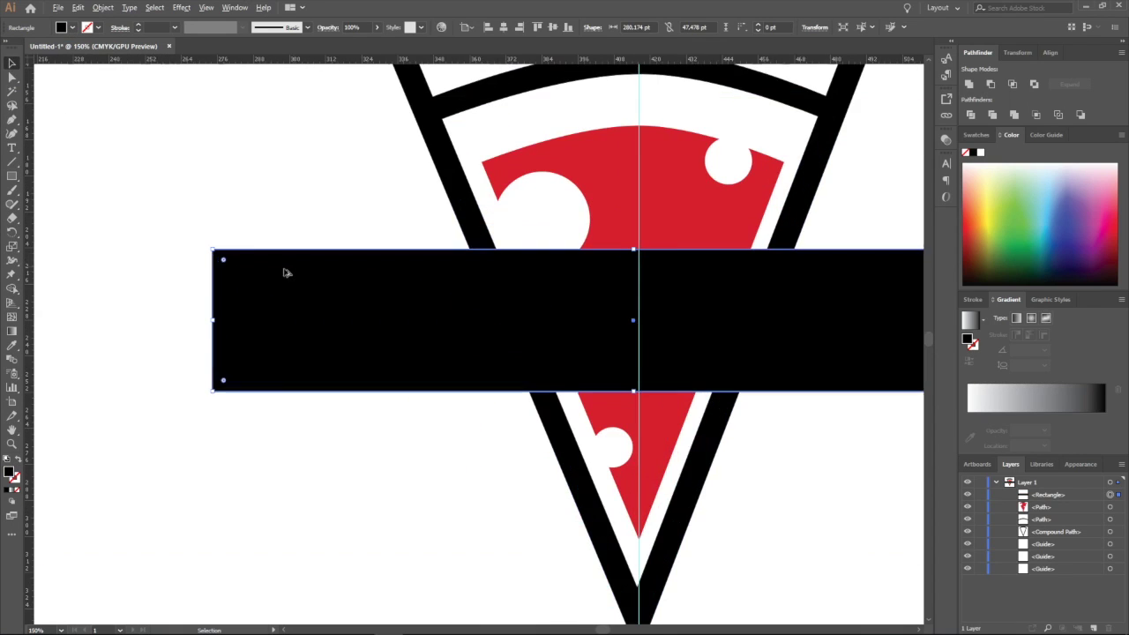
# Move the black rectangle slightly up so its center sits on the vertical guide, and deselect it
pyautogui.scroll(-3, 744, 309)
pyautogui.scroll(4, 782, 310)
pyautogui.moveTo(781, 306); pyautogui.dragTo(762, 286)
pyautogui.scroll(-1, 762, 288)
pyautogui.scroll(1, 762, 288)
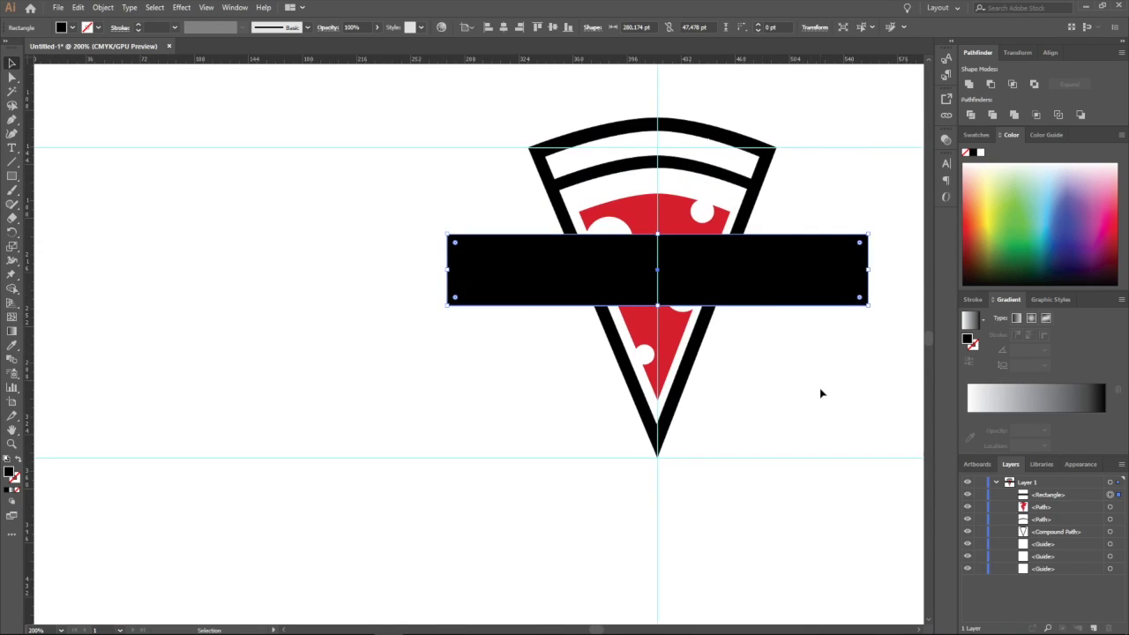
pyautogui.click(820, 394)
pyautogui.scroll(-3, 821, 382)
pyautogui.scroll(2, 832, 371)
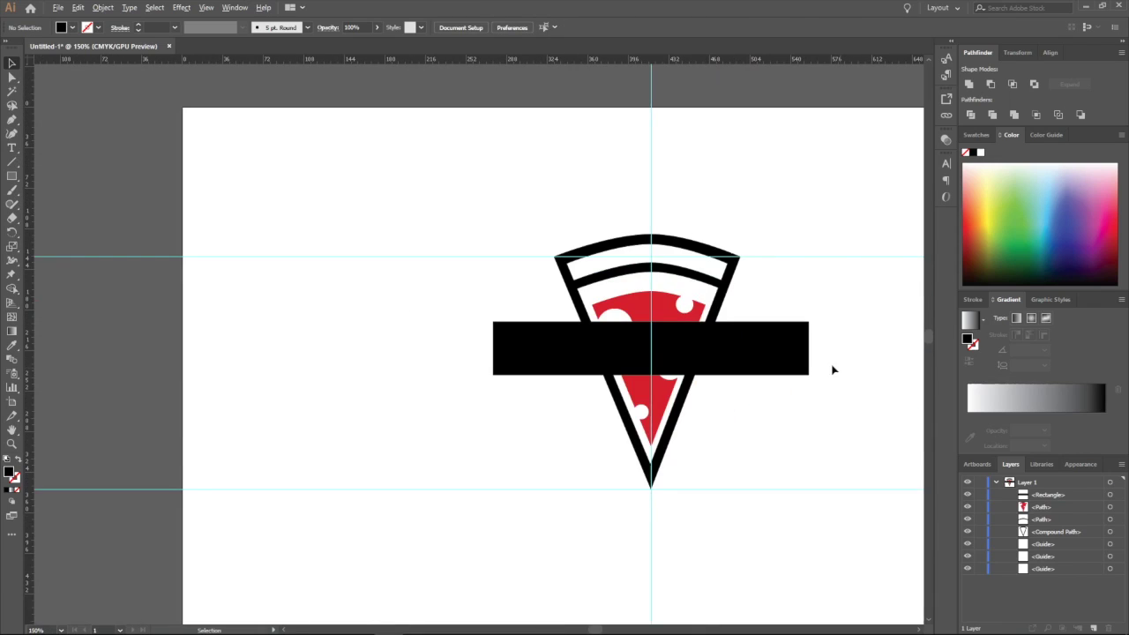
# Shift the black banner's lower-left corner point horizontally inward to about X 283.8 pt, slanting the left side
pyautogui.click(549, 362)
pyautogui.scroll(1, 547, 357)
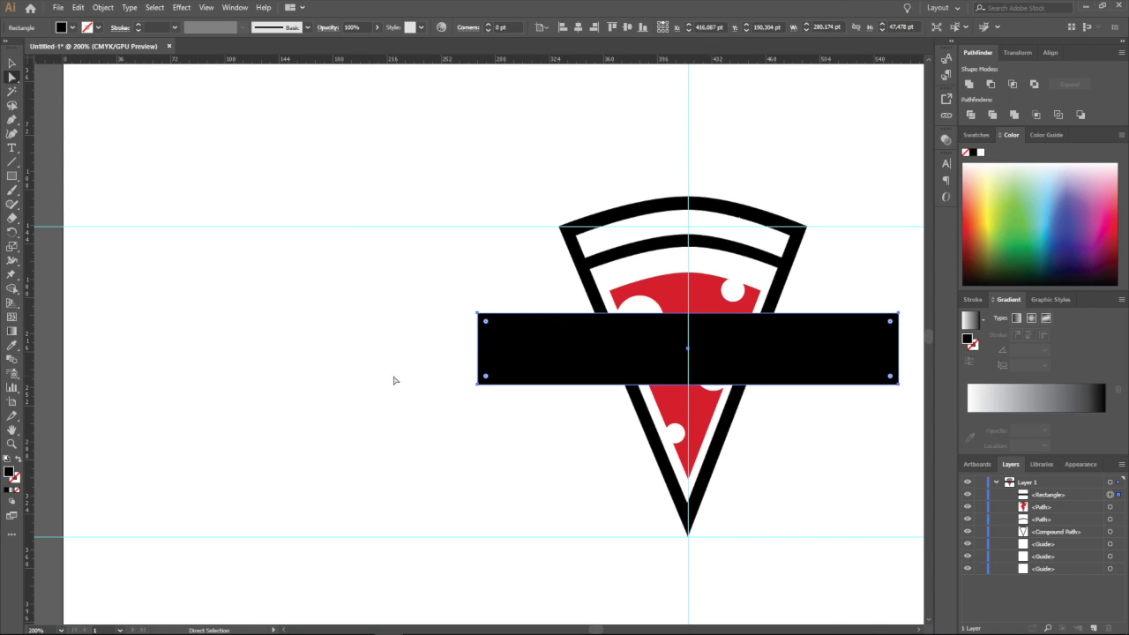
pyautogui.scroll(2, 483, 391)
pyautogui.click(468, 383)
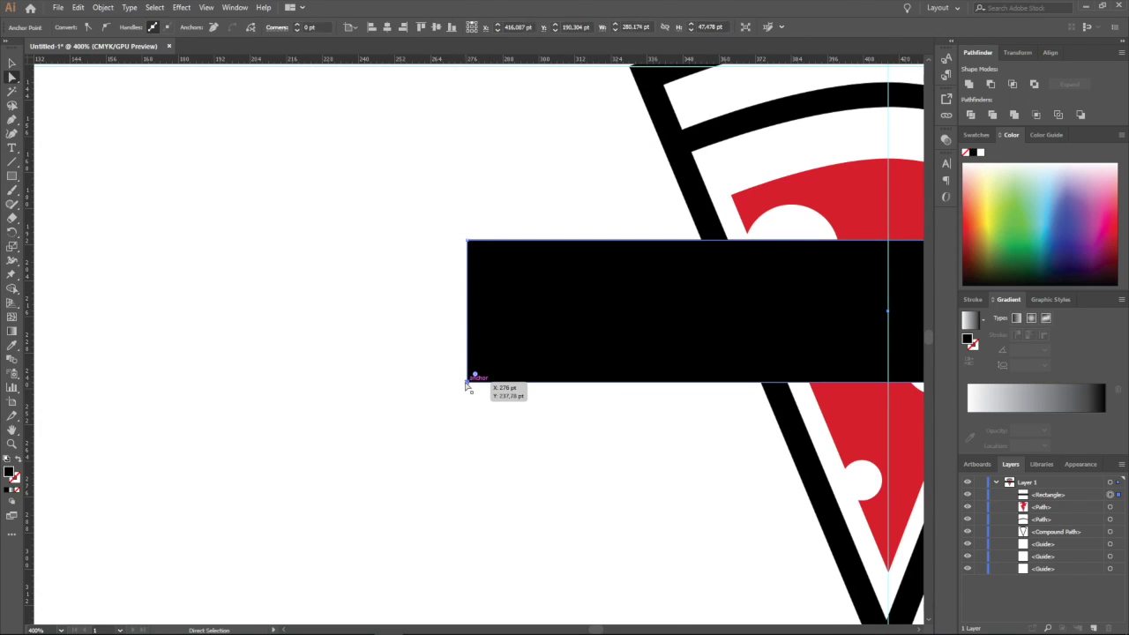
pyautogui.moveTo(468, 384); pyautogui.dragTo(491, 384)
pyautogui.scroll(-4, 491, 385)
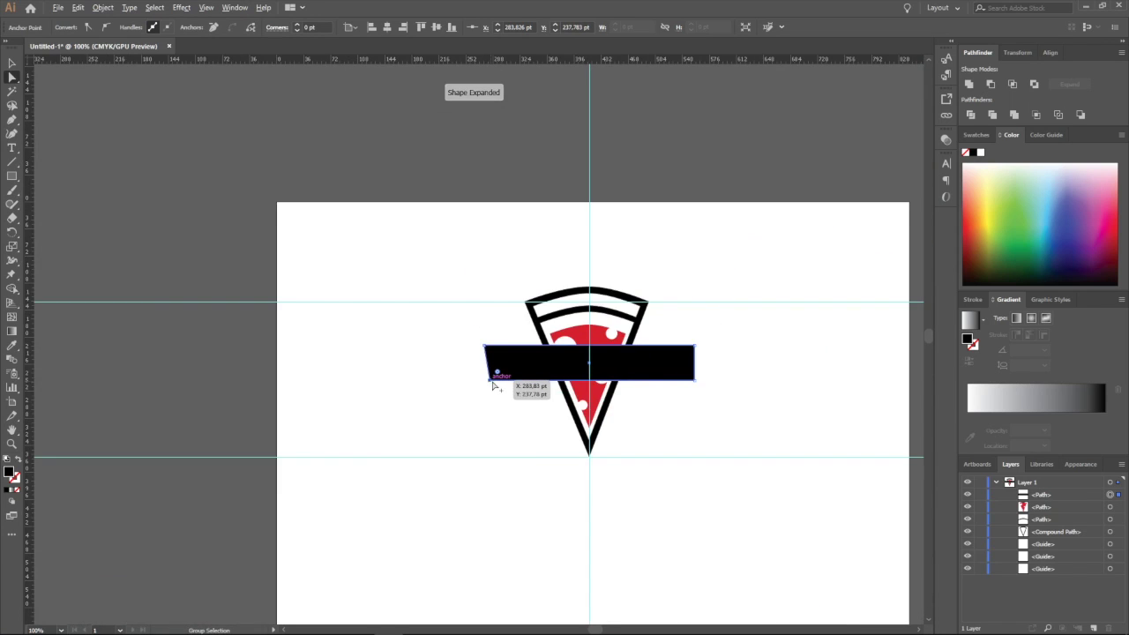
# Shift the black banner's lower-right corner point horizontally inward to X 543 pt, slanting the right side
pyautogui.scroll(2, 630, 365)
pyautogui.scroll(3, 697, 411)
pyautogui.moveTo(720, 427); pyautogui.dragTo(661, 429)
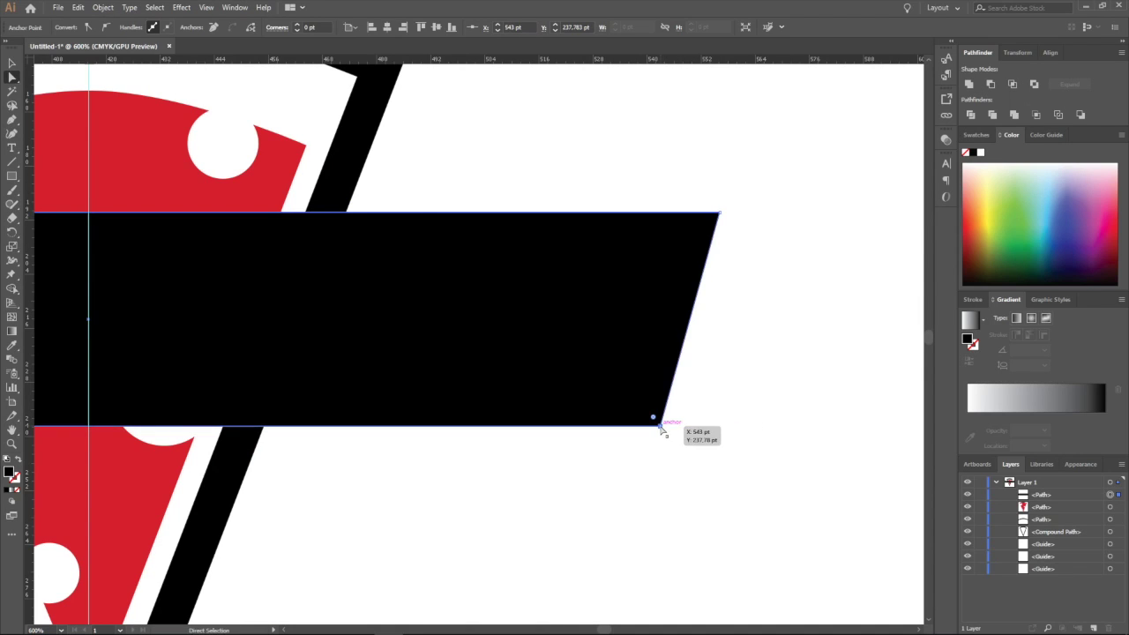
pyautogui.scroll(-4, 676, 424)
pyautogui.scroll(3, 603, 426)
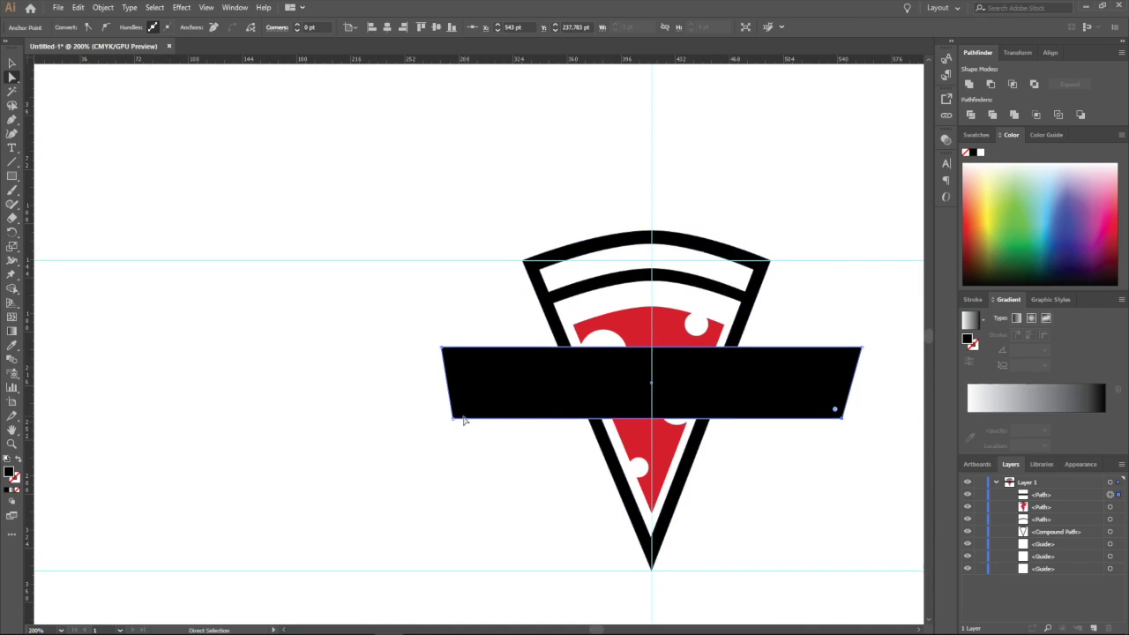
# Move the banner's lower-left corner point further inward to about X 286.4 pt to even out the two slanted sides
pyautogui.scroll(1, 455, 426)
pyautogui.moveTo(455, 416); pyautogui.dragTo(459, 421)
pyautogui.scroll(-2, 550, 477)
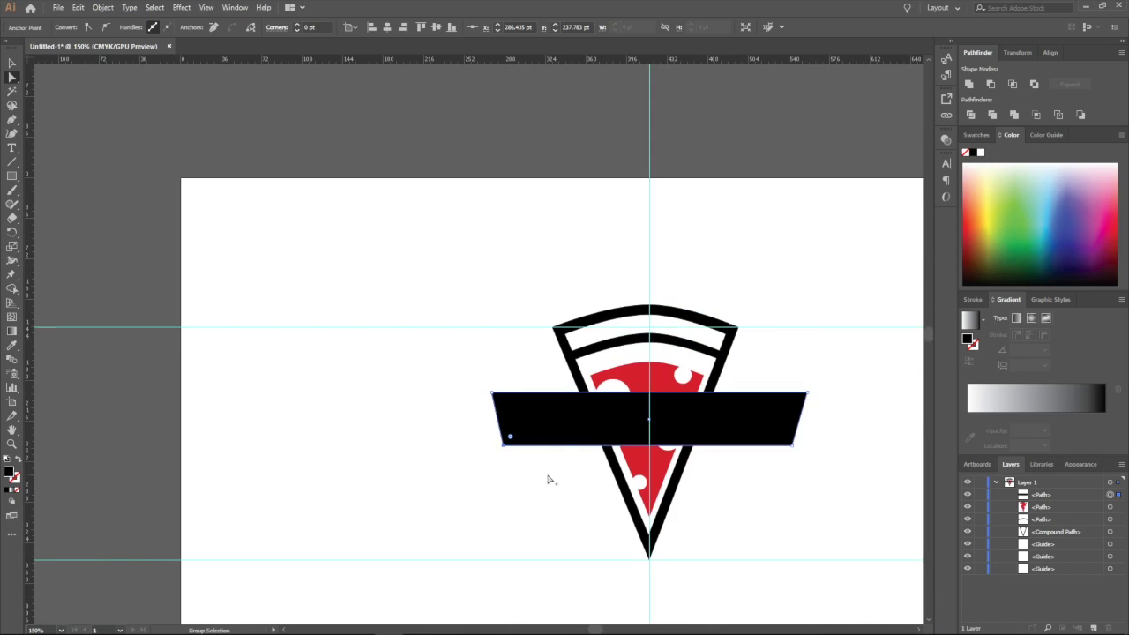
# Add the text "PIZZA LOGO" below the pizza slice
pyautogui.press('t')
pyautogui.scroll(-3, 801, 462)
pyautogui.scroll(3, 449, 263)
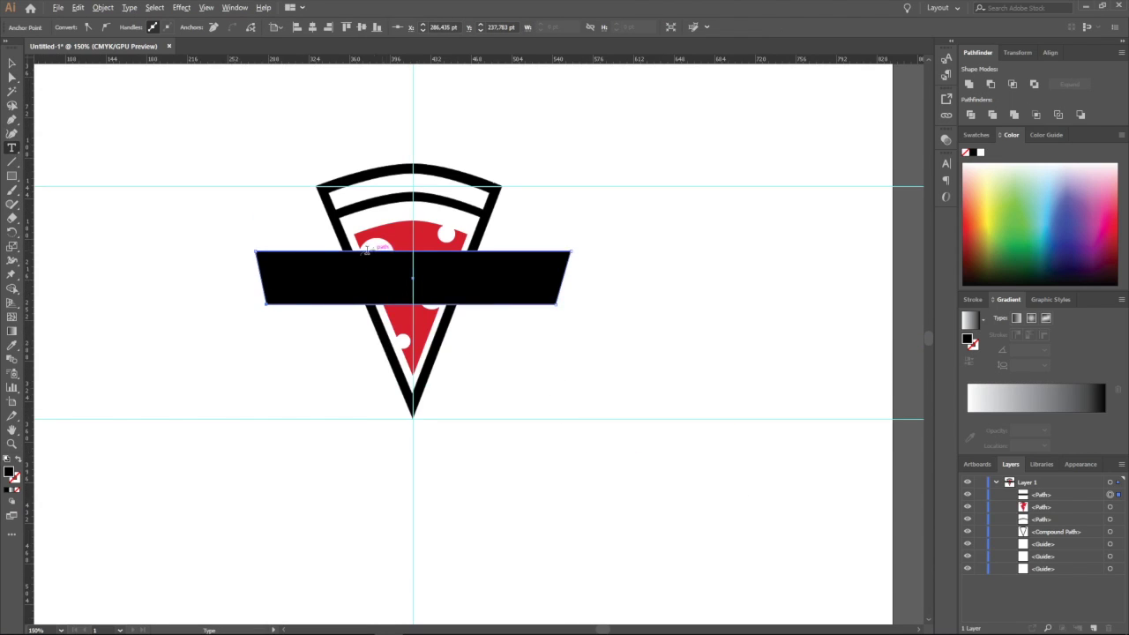
pyautogui.scroll(2, 380, 252)
pyautogui.hscroll(-2, 379, 253)
pyautogui.click(393, 481)
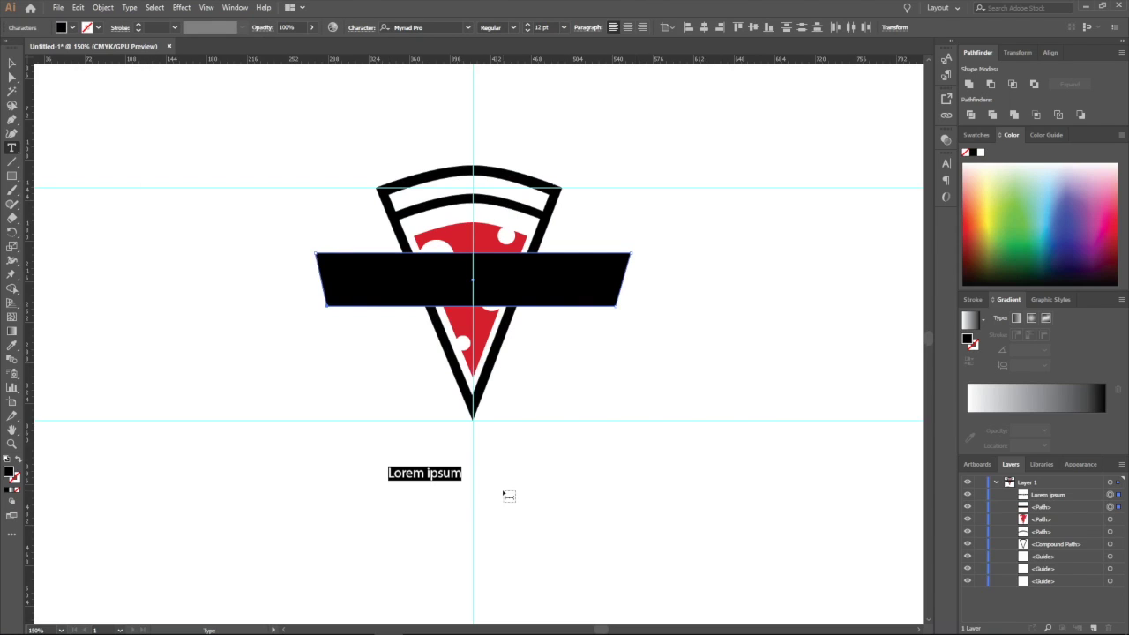
pyautogui.write('P')
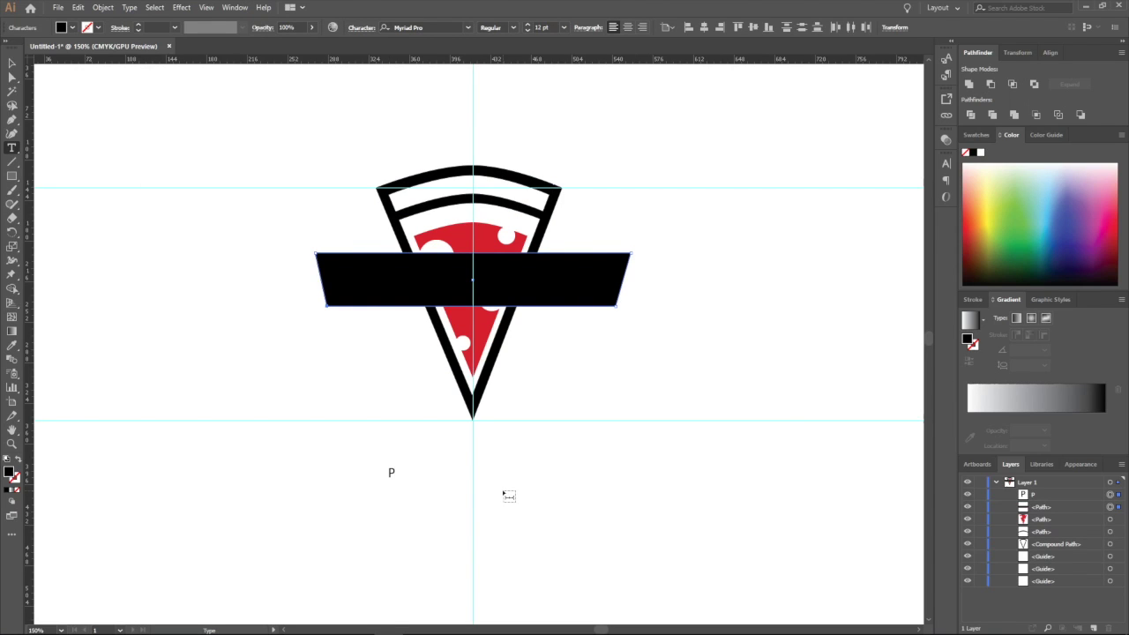
pyautogui.write('IZZA LOGO')
# Set the whole PIZZA LOGO text to 25 pt in the Open Sans font
pyautogui.hotkey('ctrl', 'a')
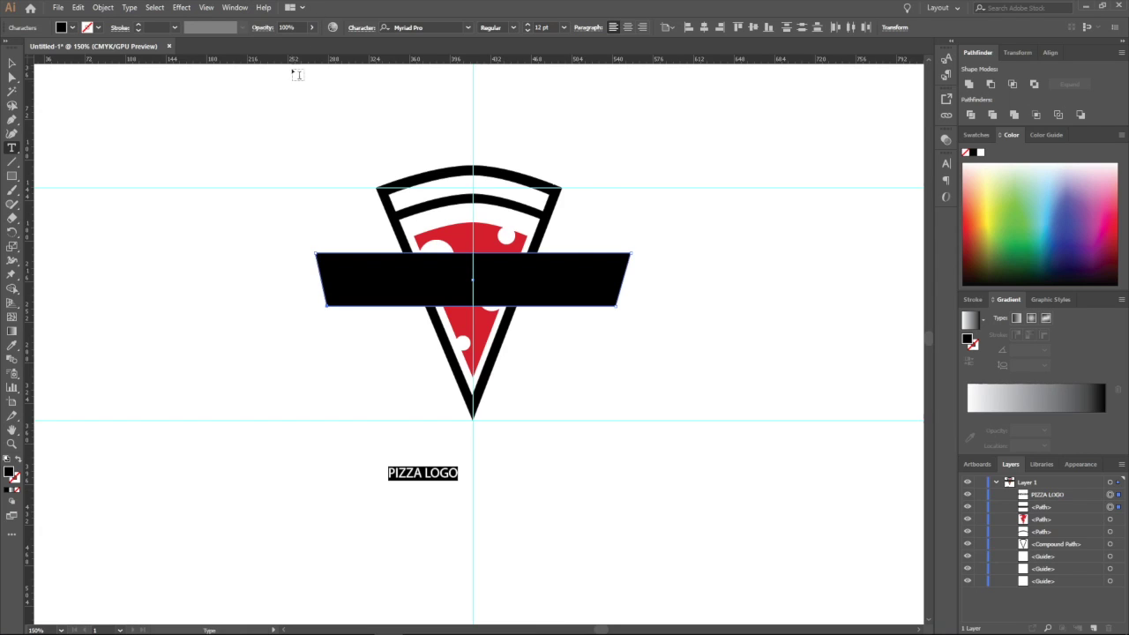
pyautogui.click(541, 27)
pyautogui.scroll(16, 542, 27)
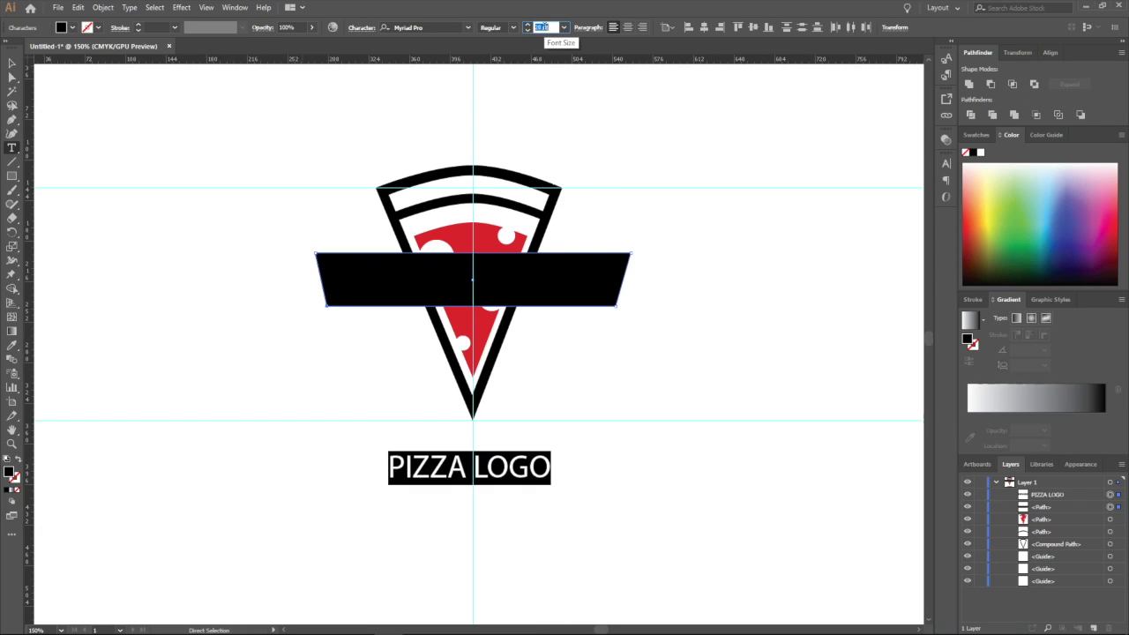
pyautogui.scroll(-3, 544, 27)
pyautogui.click(468, 27)
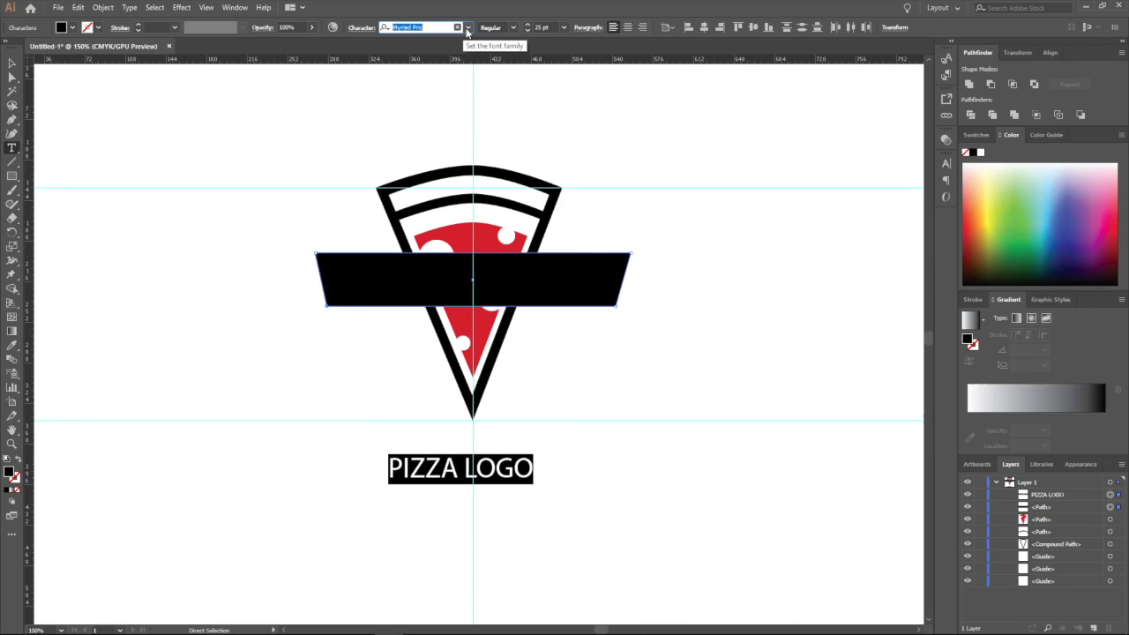
pyautogui.click(469, 27)
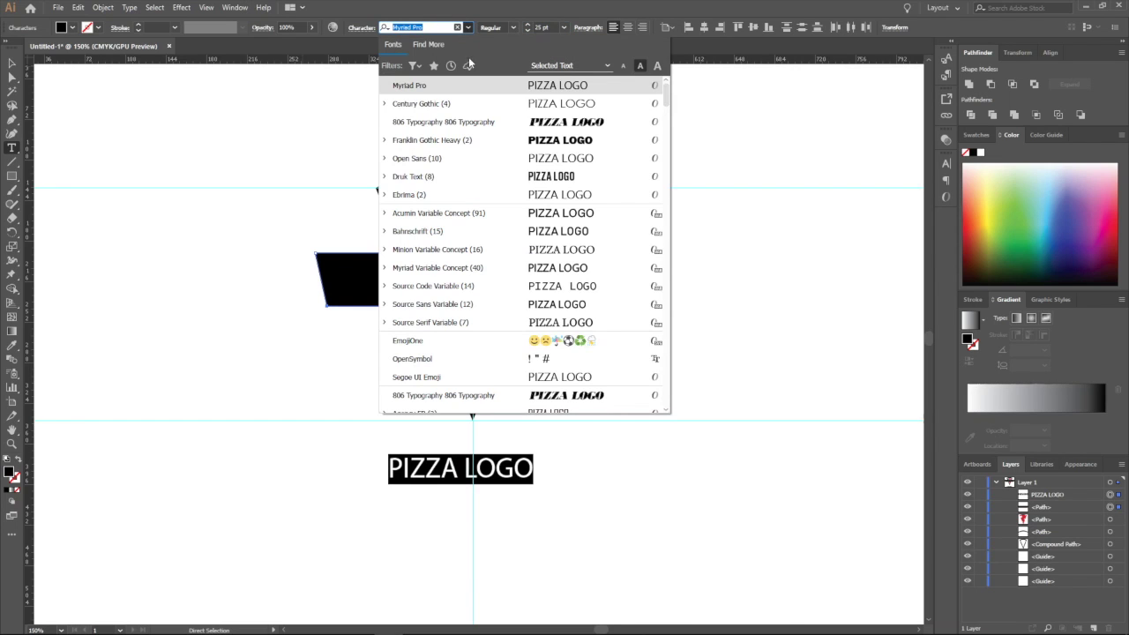
pyautogui.click(451, 163)
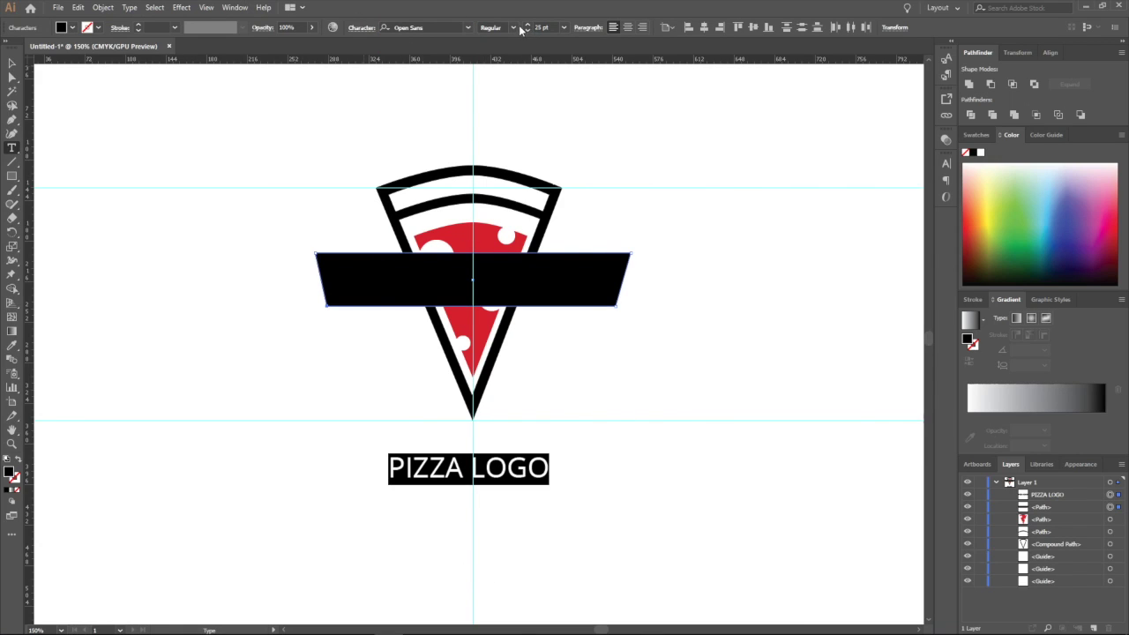
# Try to fill the PIZZA LOGO text with white while the banner is also selected
pyautogui.click(72, 28)
pyautogui.click(31, 48)
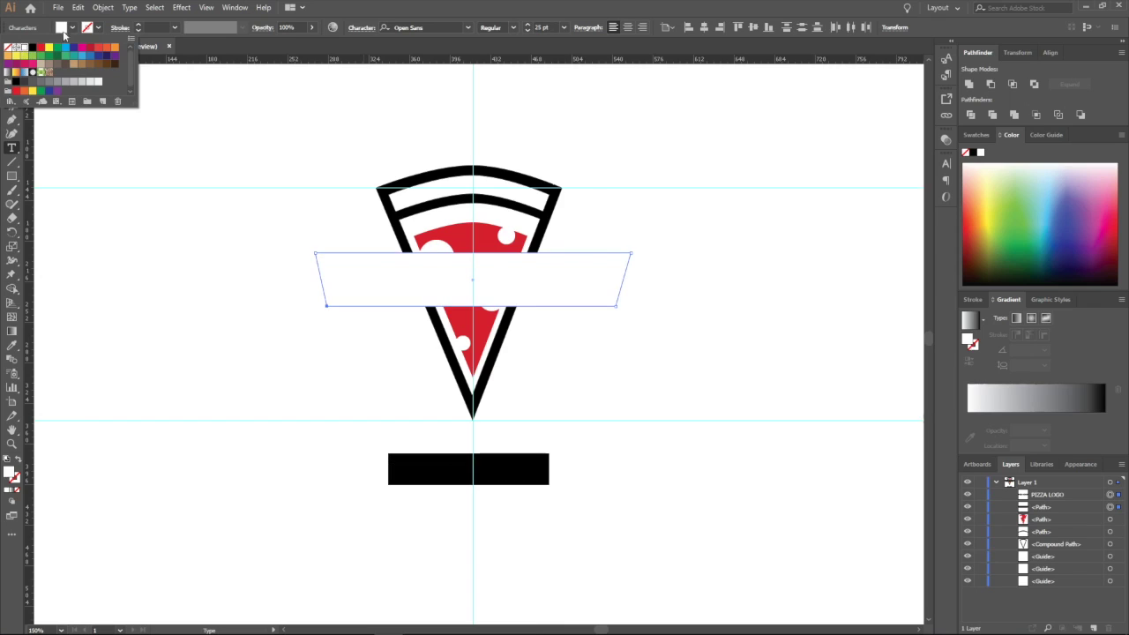
pyautogui.hotkey('ctrl', 'z')
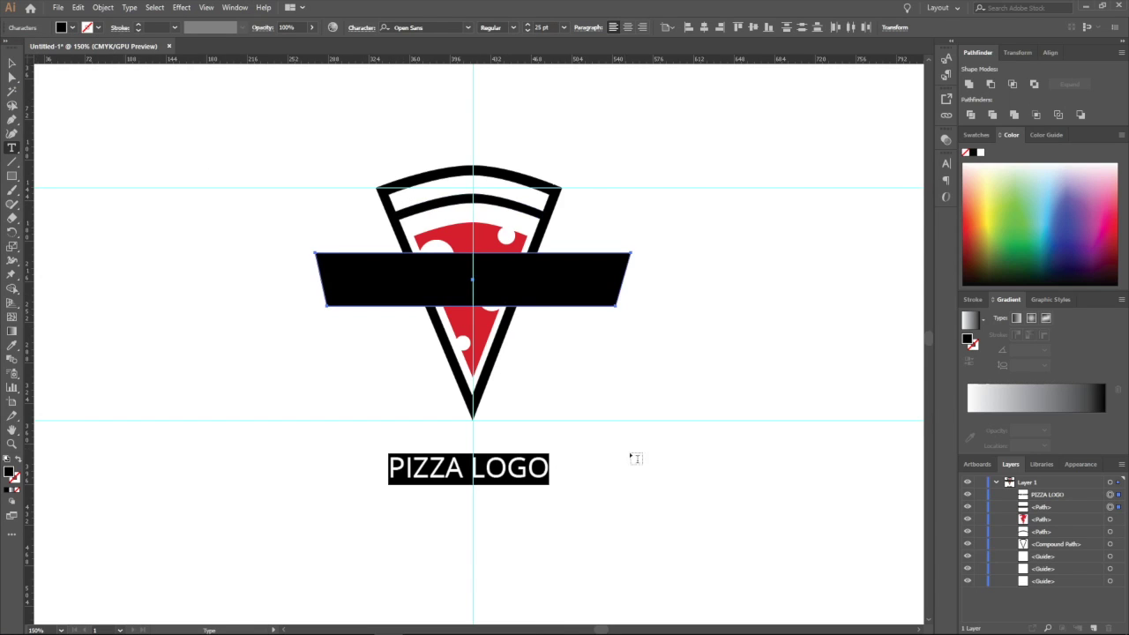
# Select only the PIZZA LOGO text, without the banner, and fill all its characters with white
pyautogui.click(1061, 496)
pyautogui.click(1108, 496)
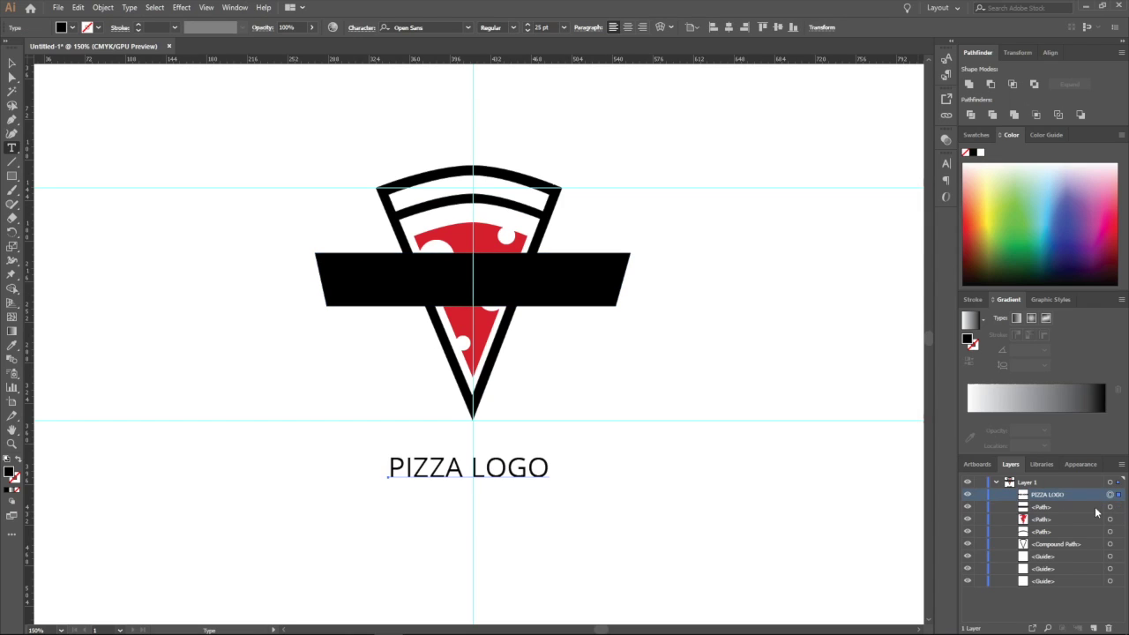
pyautogui.click(476, 463)
pyautogui.hotkey('ctrl', 'a')
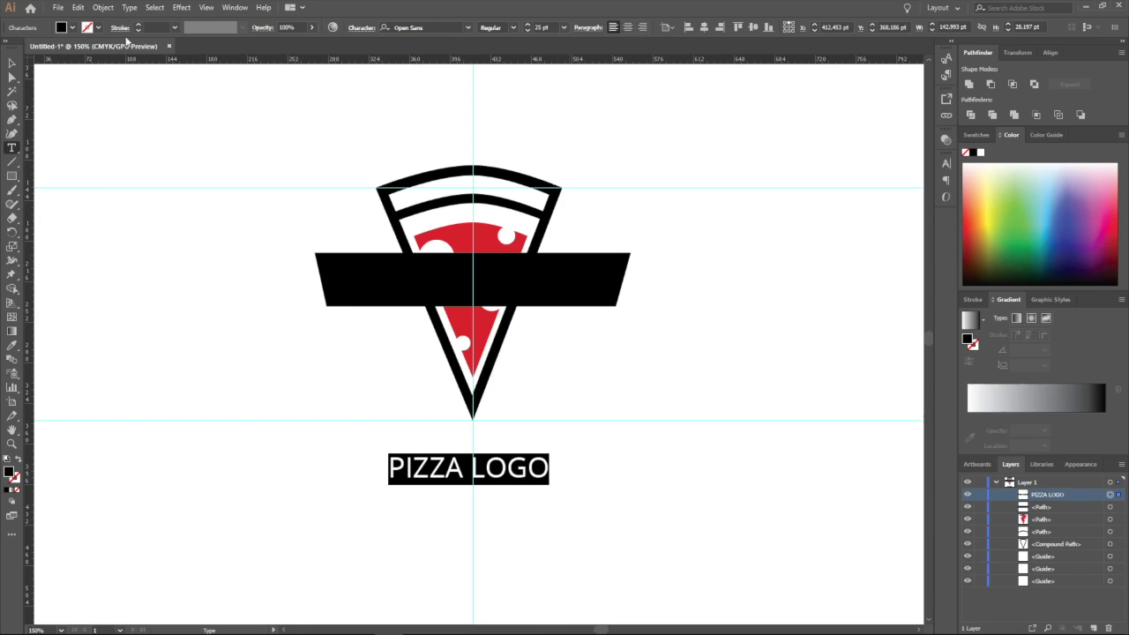
pyautogui.click(72, 28)
pyautogui.click(36, 47)
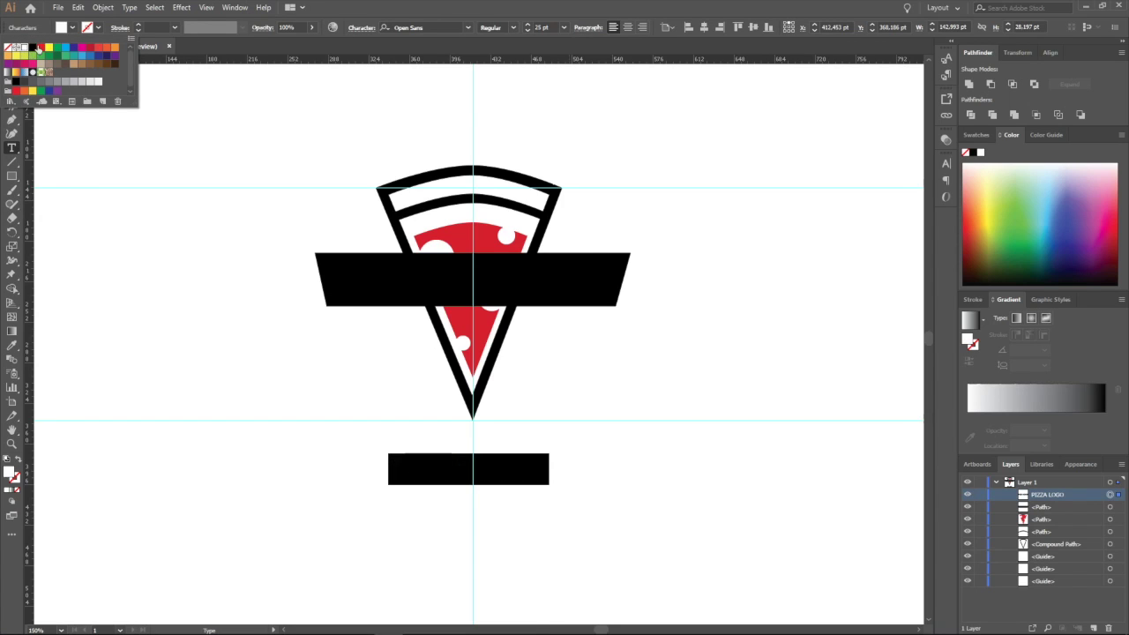
pyautogui.press('Escape')
pyautogui.press('Escape')
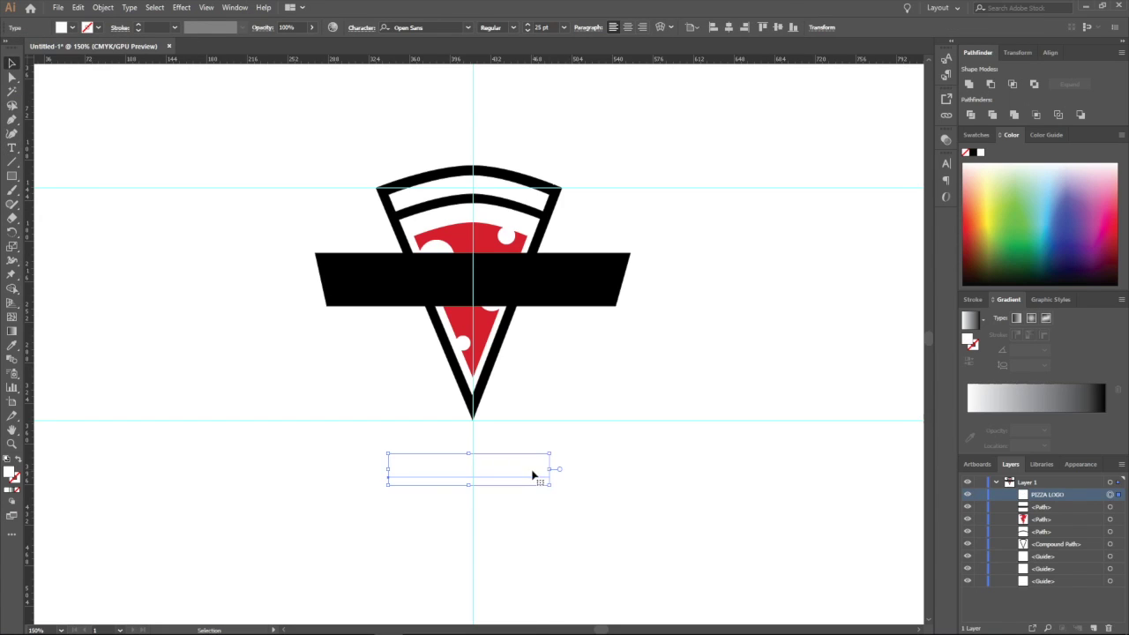
# Move the white PIZZA LOGO text up onto the black banner, centered on the vertical guide, and deselect it
pyautogui.moveTo(524, 478); pyautogui.dragTo(526, 289)
pyautogui.click(600, 353)
pyautogui.scroll(-5, 600, 357)
pyautogui.scroll(6, 603, 371)
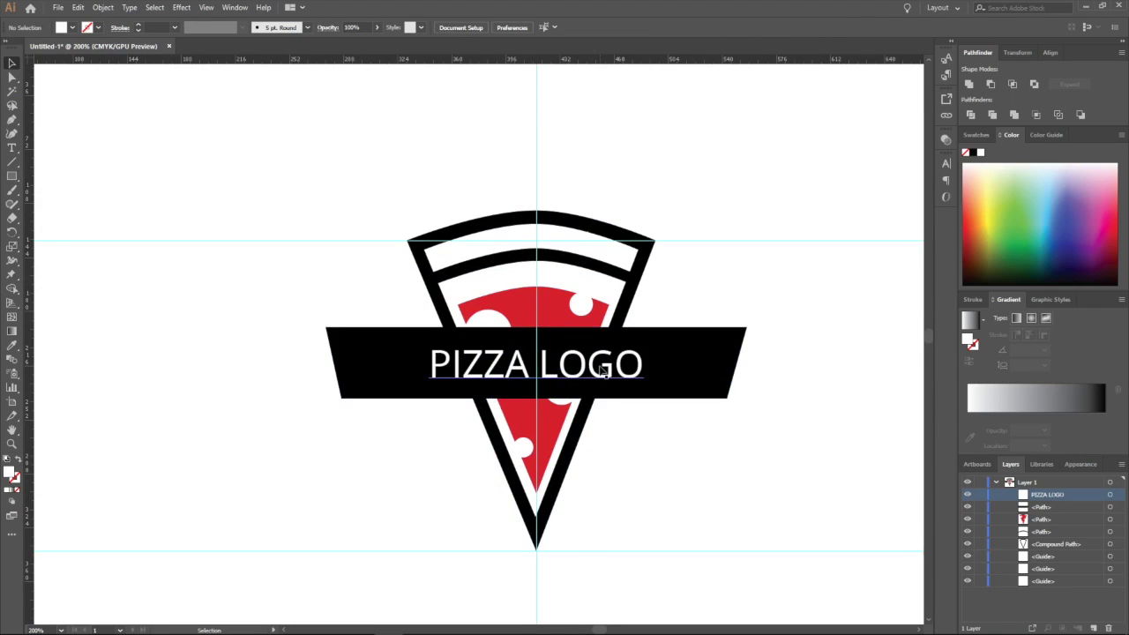
# Change the font of the PIZZA LOGO text on the banner to Century Gothic
pyautogui.click(602, 370)
pyautogui.scroll(-3, 600, 362)
pyautogui.scroll(5, 587, 353)
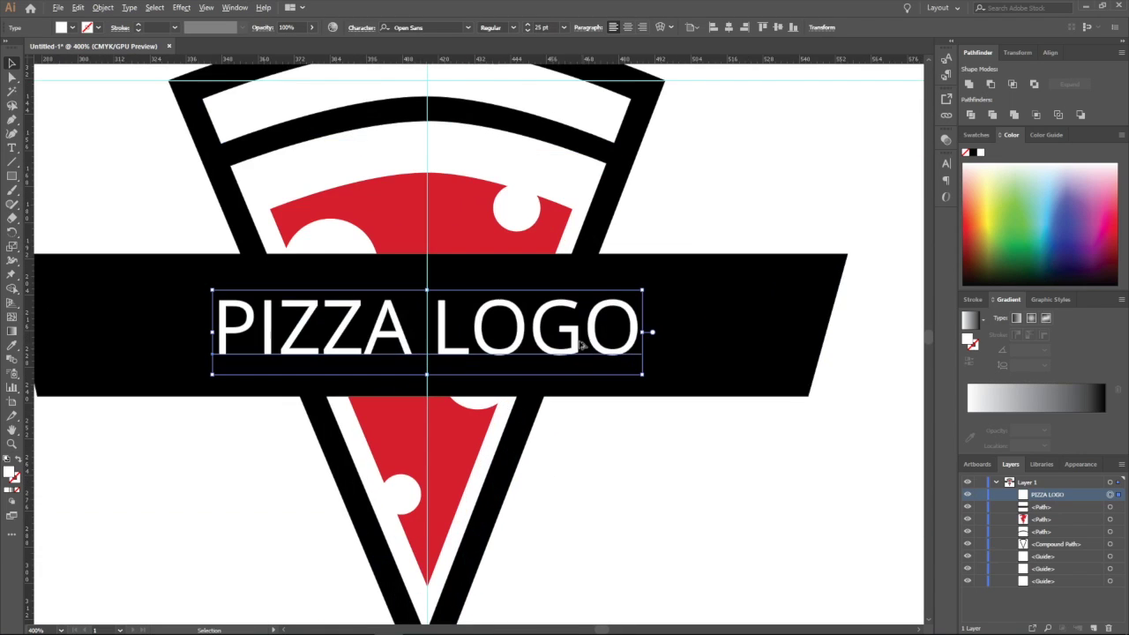
pyautogui.scroll(-3, 247, 143)
pyautogui.click(468, 27)
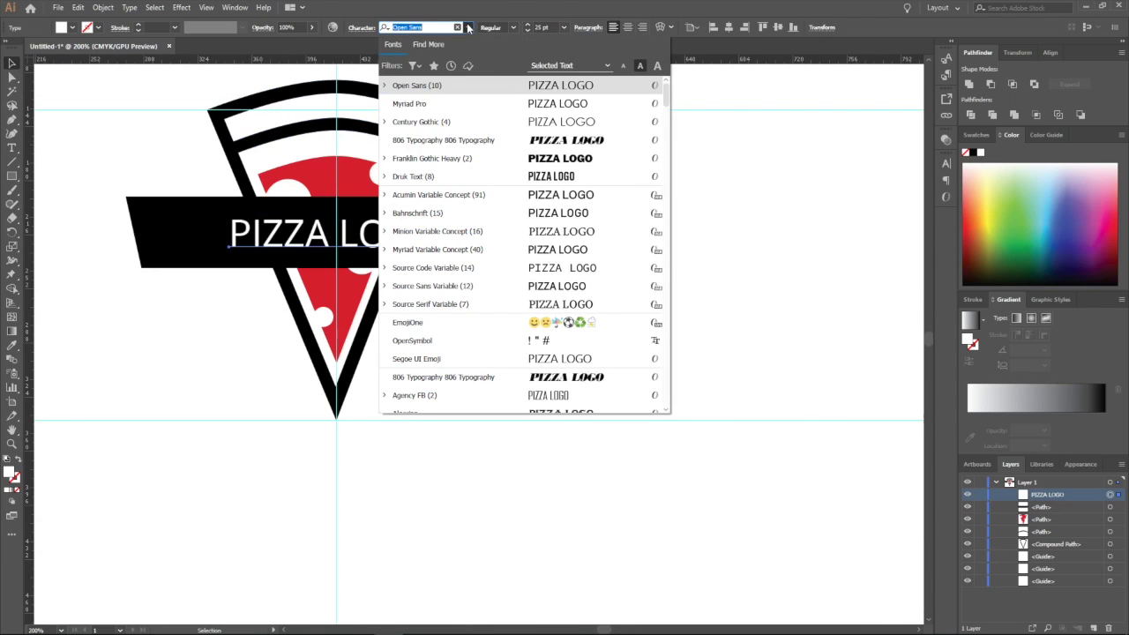
pyautogui.click(498, 123)
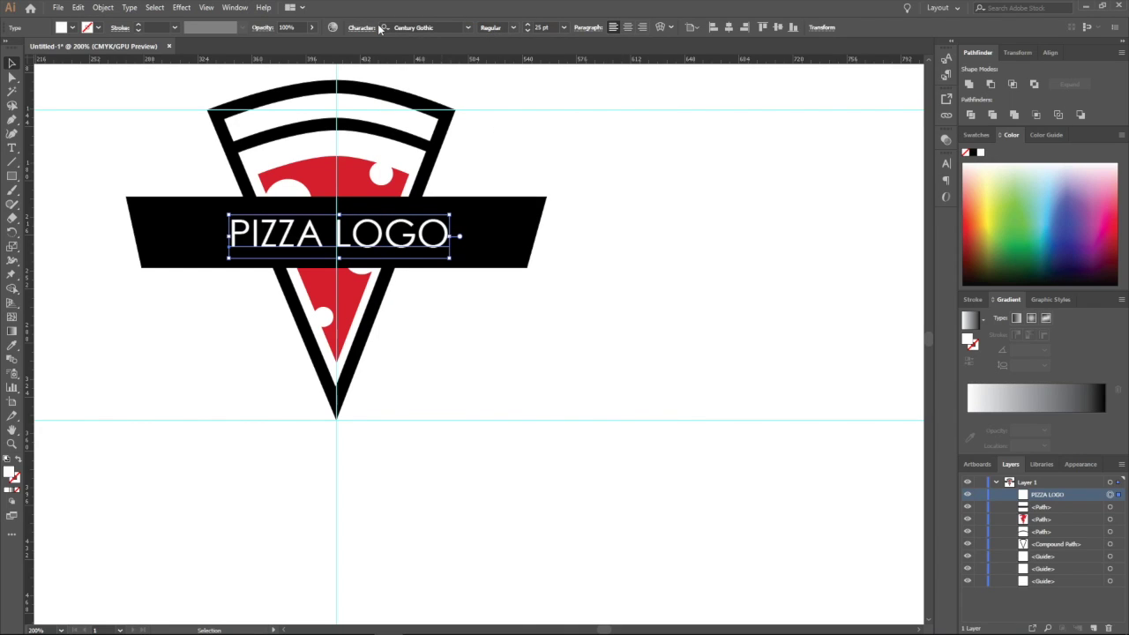
# Set the PIZZA LOGO text to 28 pt and move it to center on the vertical guide
pyautogui.click(541, 28)
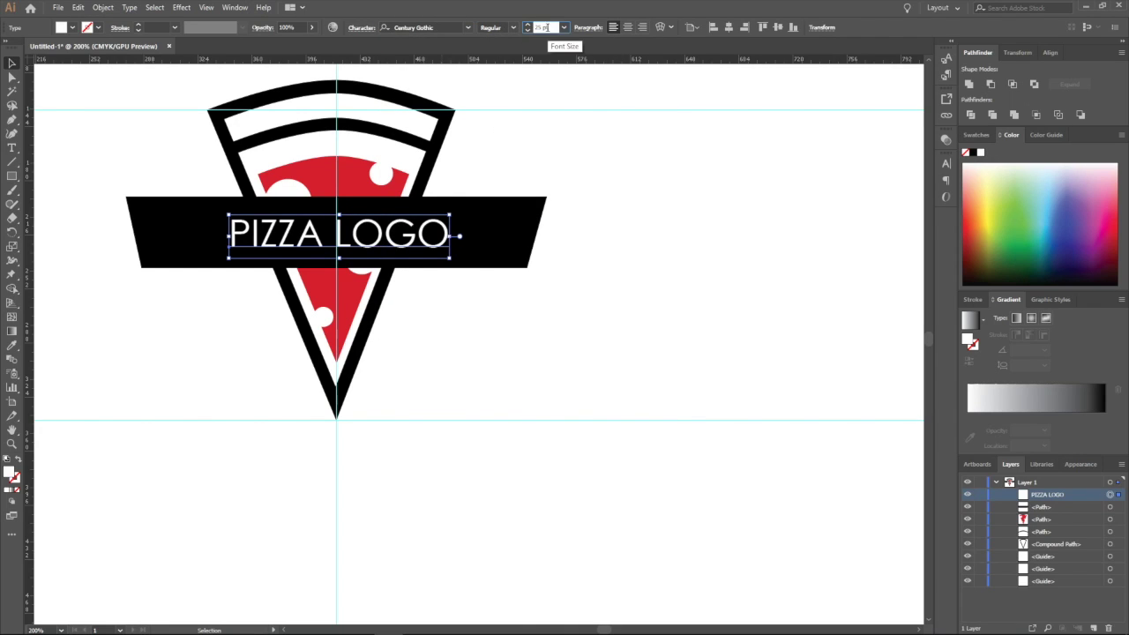
pyautogui.write('28')
pyautogui.press('Return')
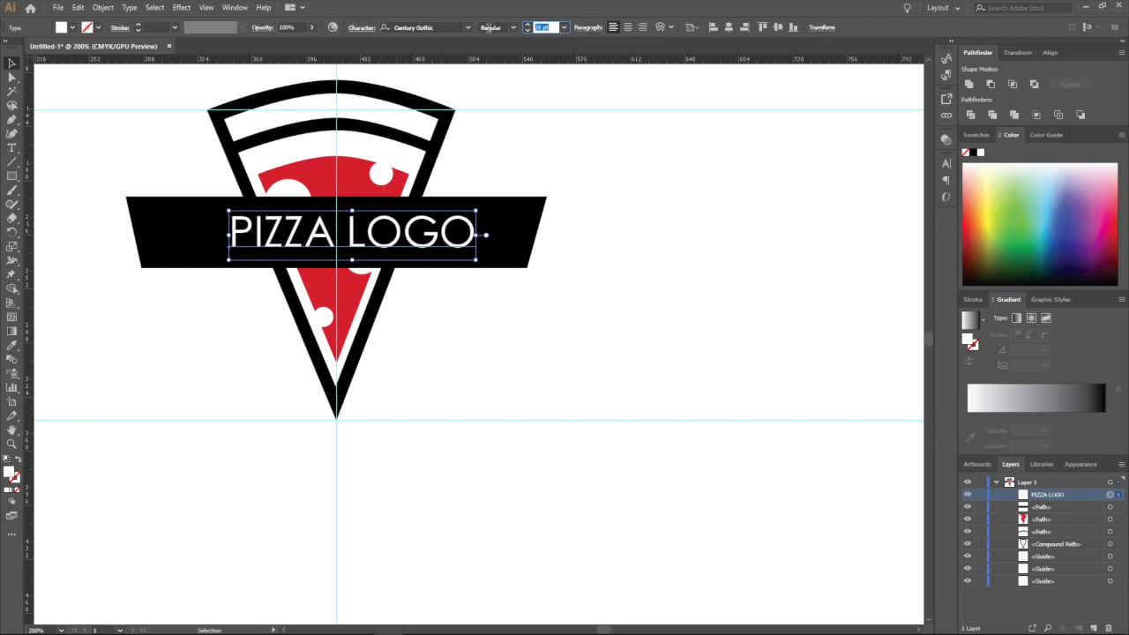
pyautogui.click(13, 61)
pyautogui.moveTo(390, 250); pyautogui.dragTo(370, 242)
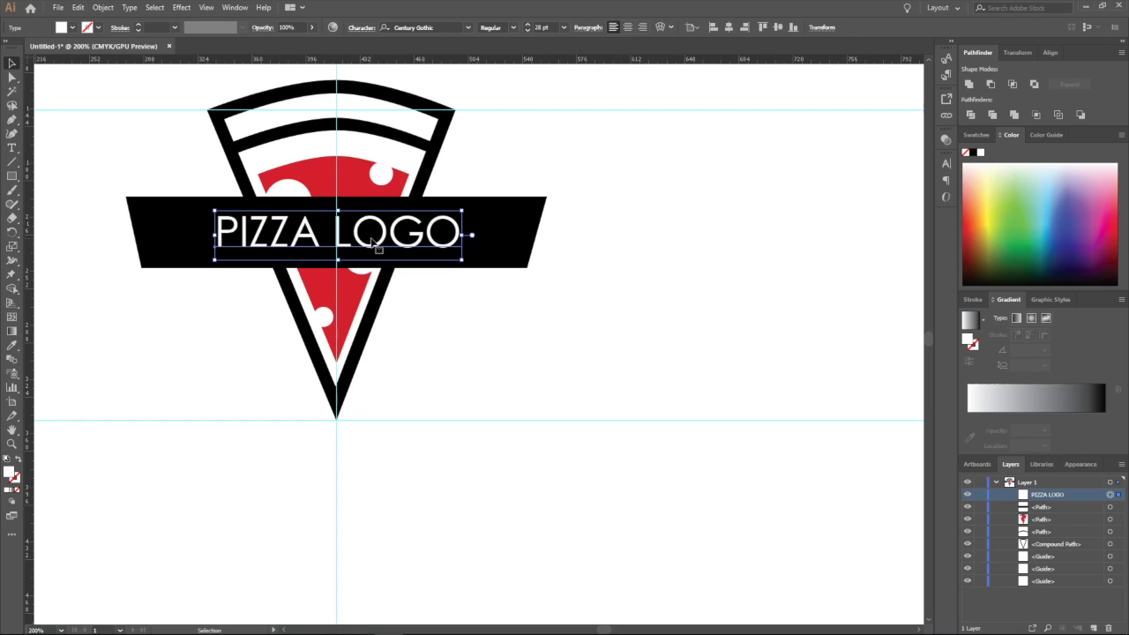
# Increase the font size of the PIZZA LOGO text to 32 pt
pyautogui.hotkey('ctrl', '-')
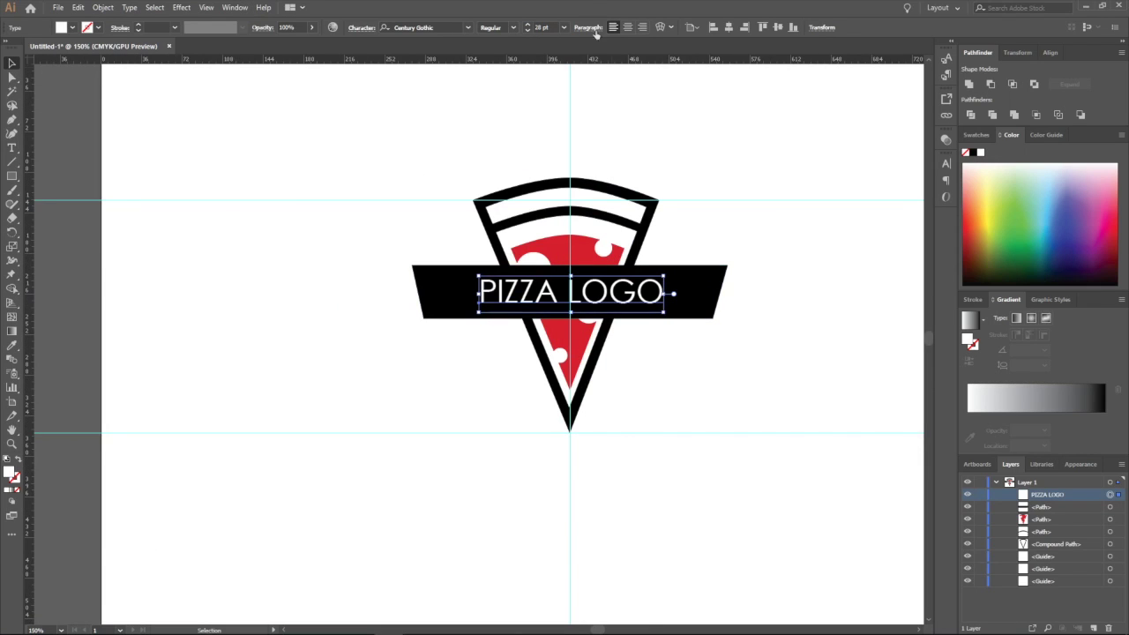
pyautogui.click(542, 28)
pyautogui.press('Up')
pyautogui.press('Up')
pyautogui.press('Up')
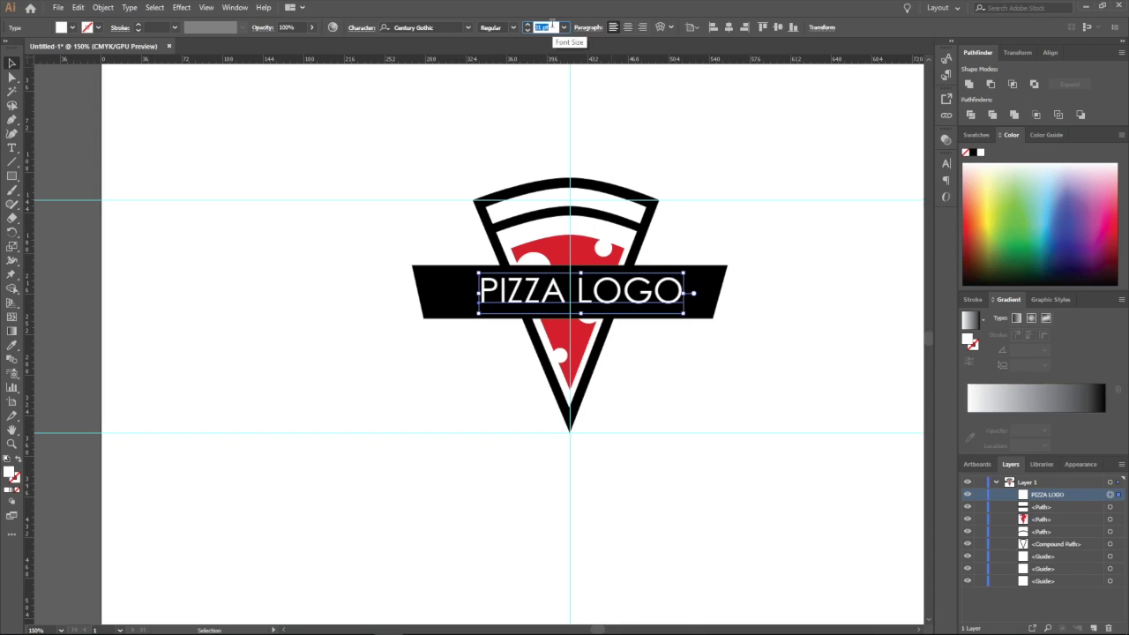
pyautogui.press('Up')
pyautogui.press('Return')
# Nudge the PIZZA LOGO text left until it is centered on the vertical guide, and deselect it
pyautogui.moveTo(639, 308); pyautogui.dragTo(635, 306)
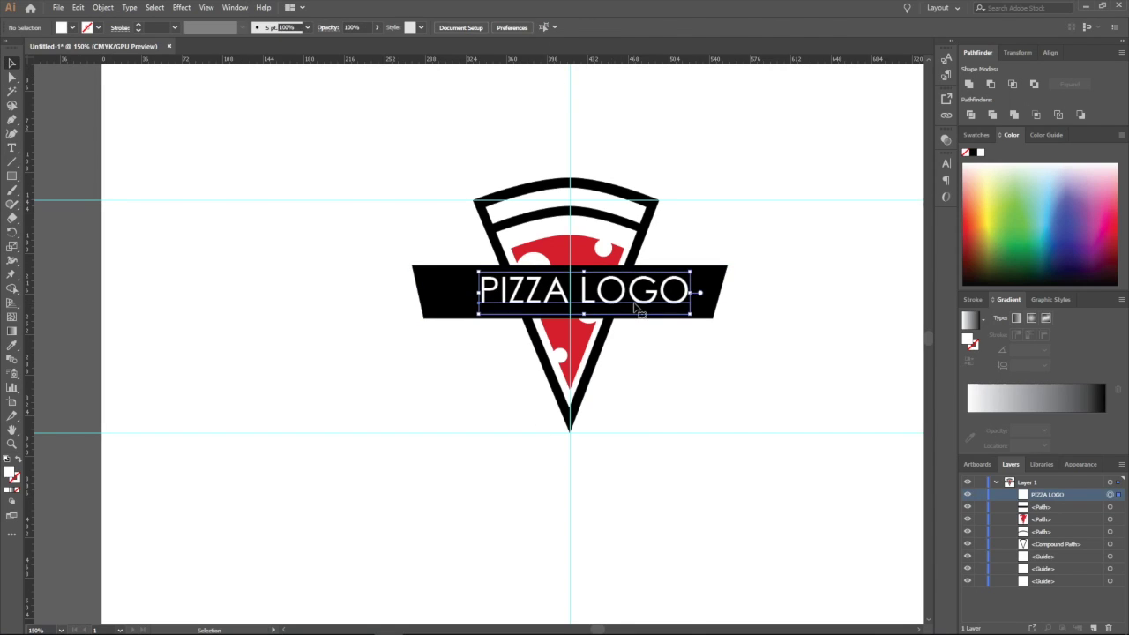
pyautogui.press('Left')
pyautogui.press('Left')
pyautogui.press('Left')
pyautogui.press('Left')
pyautogui.press('Left')
pyautogui.press('Left')
pyautogui.press('Left')
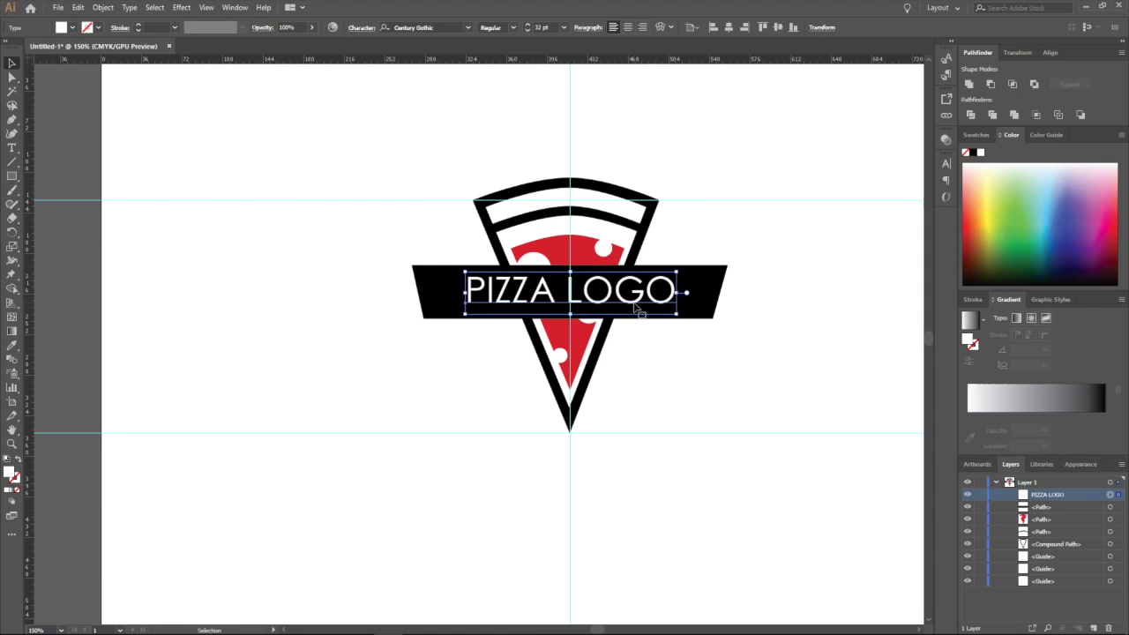
pyautogui.click(725, 360)
pyautogui.scroll(-4, 643, 336)
pyautogui.scroll(8, 625, 317)
pyautogui.click(533, 374)
pyautogui.click(794, 471)
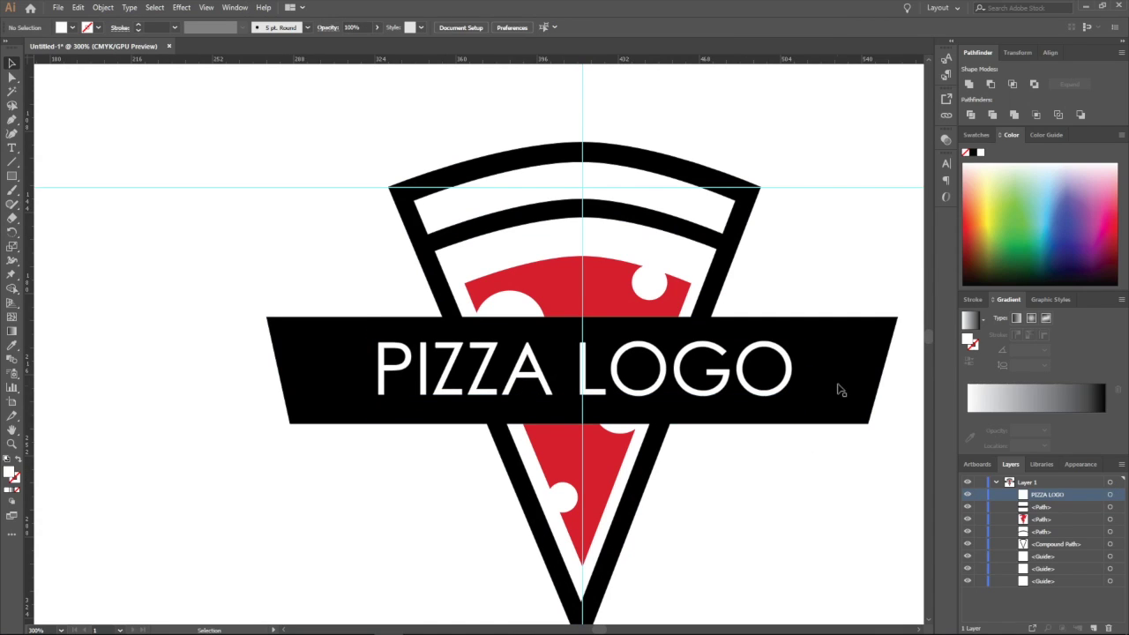
# Draw a rectangle about 143 by 56 pt over the middle of the banner, extending slightly above and below it
pyautogui.click(835, 390)
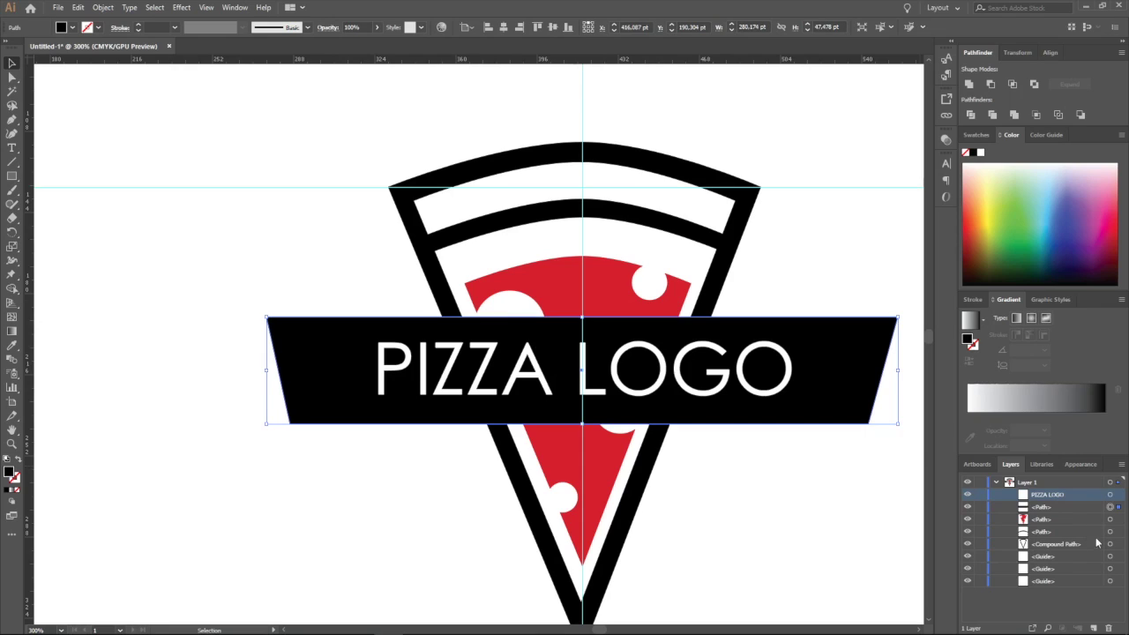
pyautogui.click(1109, 508)
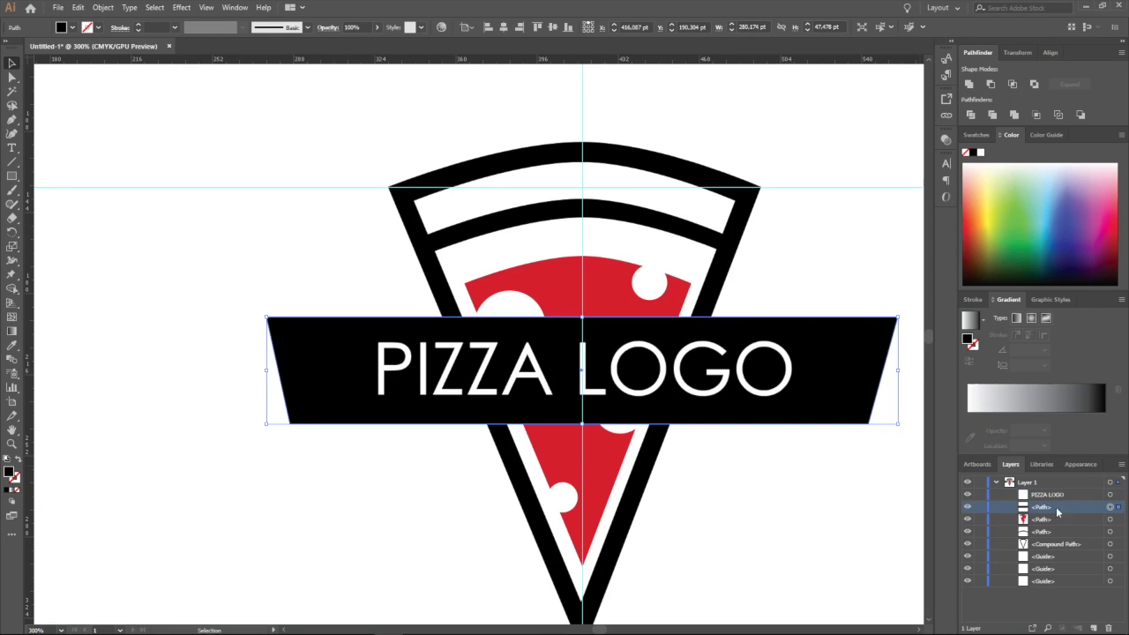
pyautogui.click(12, 175)
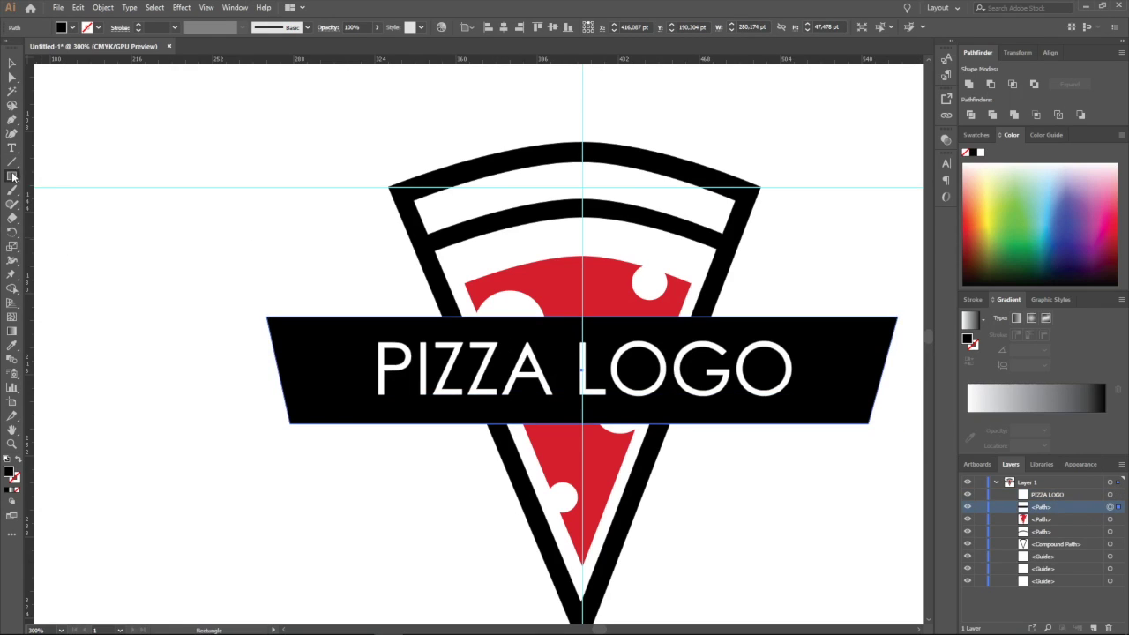
pyautogui.moveTo(413, 310); pyautogui.dragTo(734, 433)
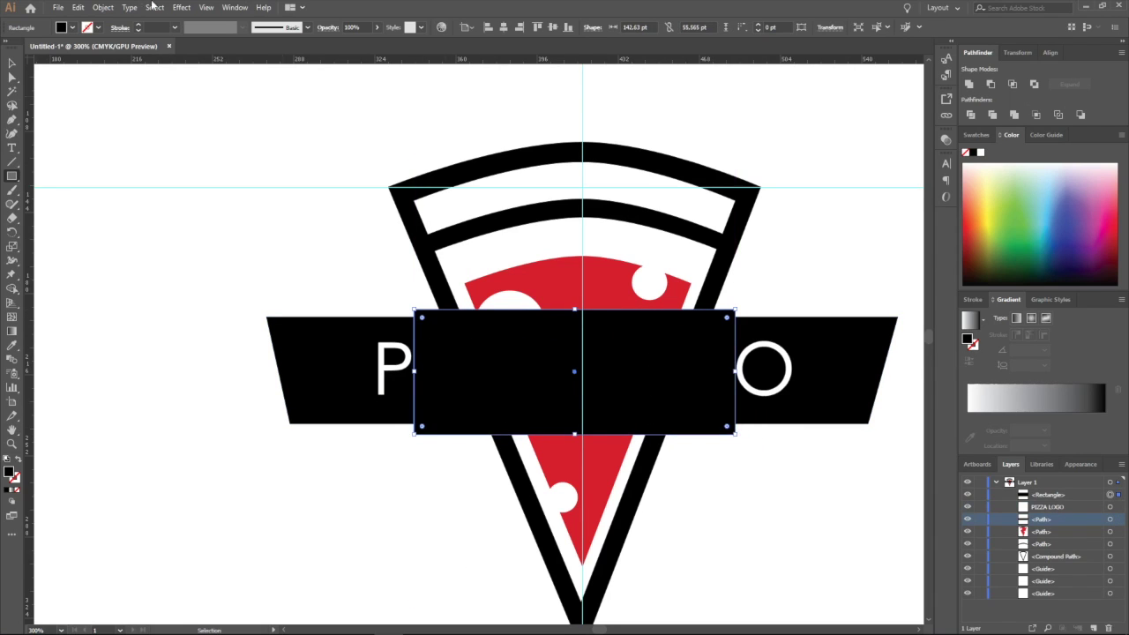
# Fill the rectangle with white, place it directly beneath the banner path in the stacking order, and deselect it
pyautogui.click(60, 29)
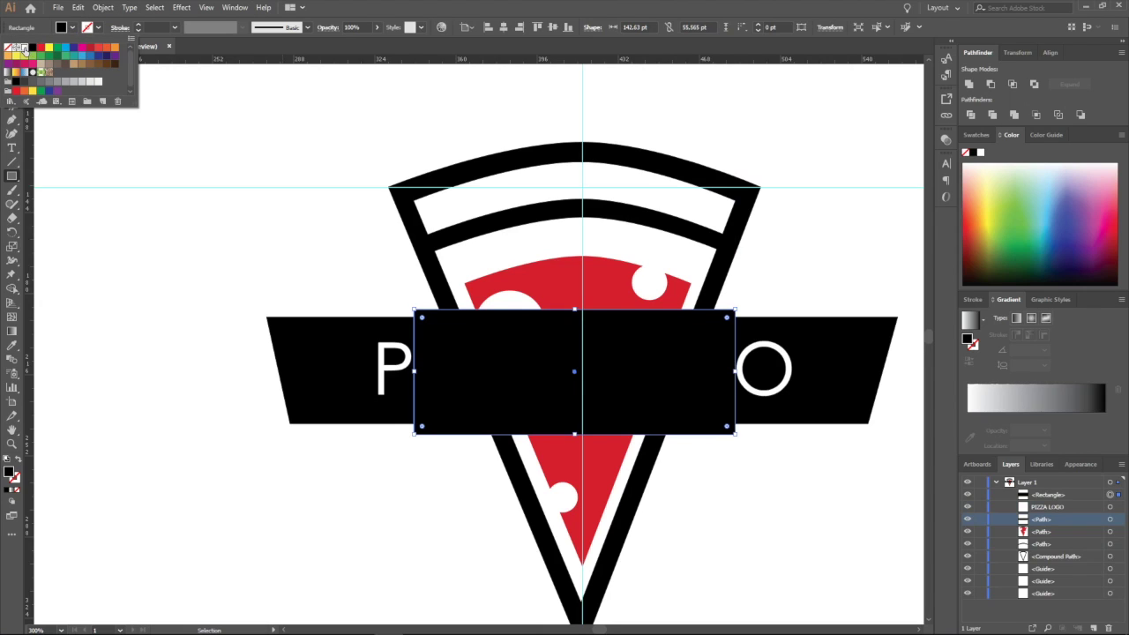
pyautogui.click(25, 51)
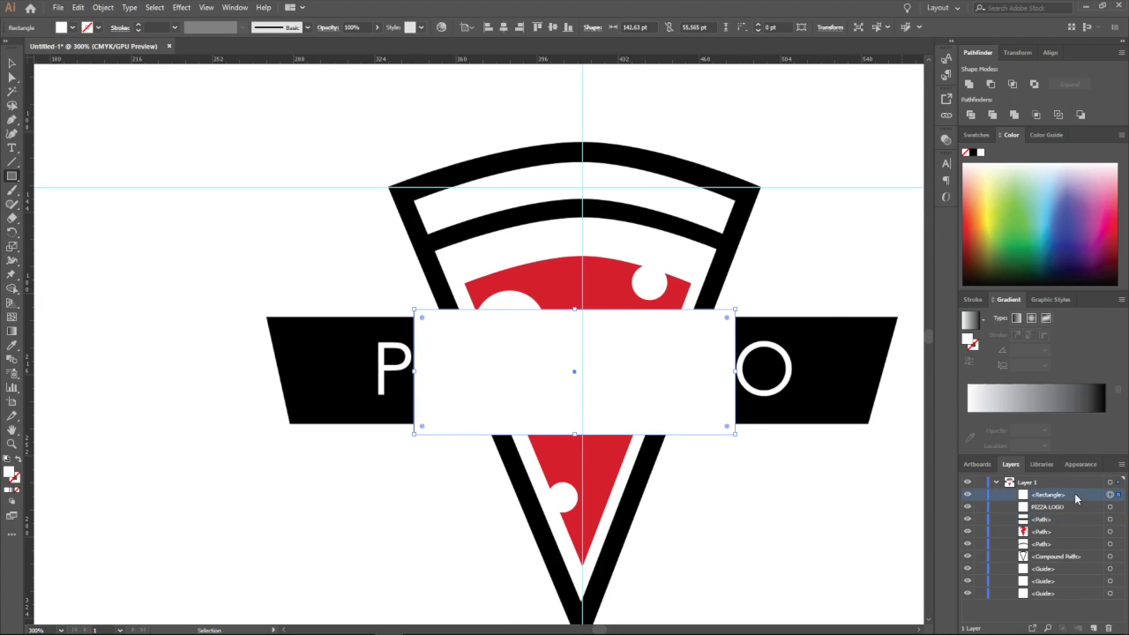
pyautogui.moveTo(1073, 498); pyautogui.dragTo(1076, 525)
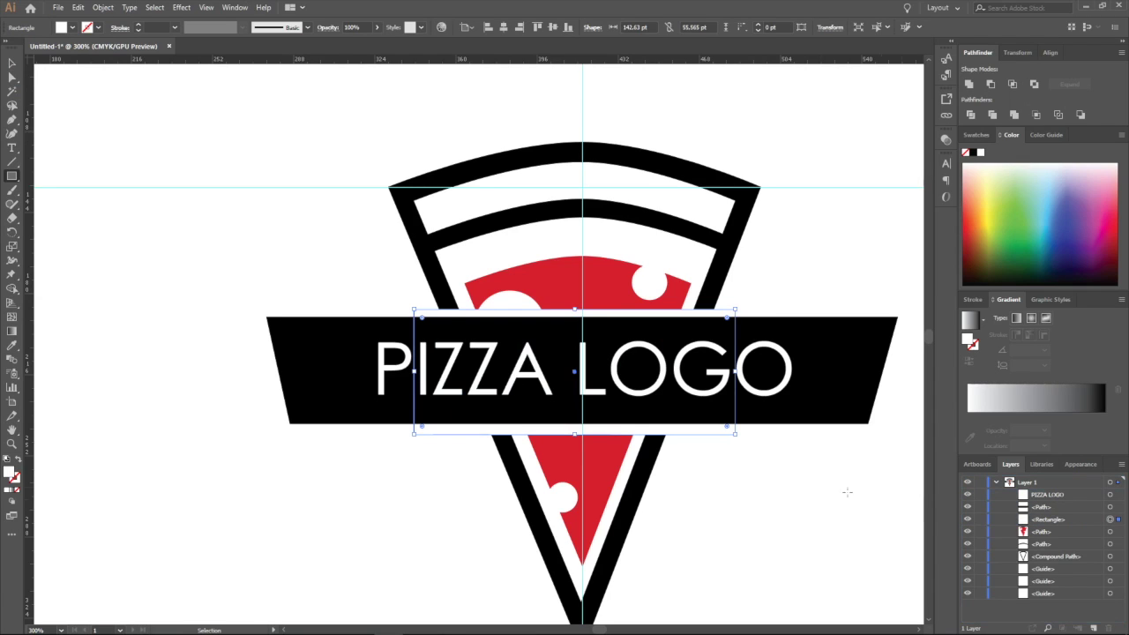
pyautogui.click(768, 467)
pyautogui.click(590, 347)
pyautogui.click(12, 62)
pyautogui.click(171, 106)
# Examine the whole logo and the white gaps between the banner and the pizza slice
pyautogui.scroll(-4, 204, 123)
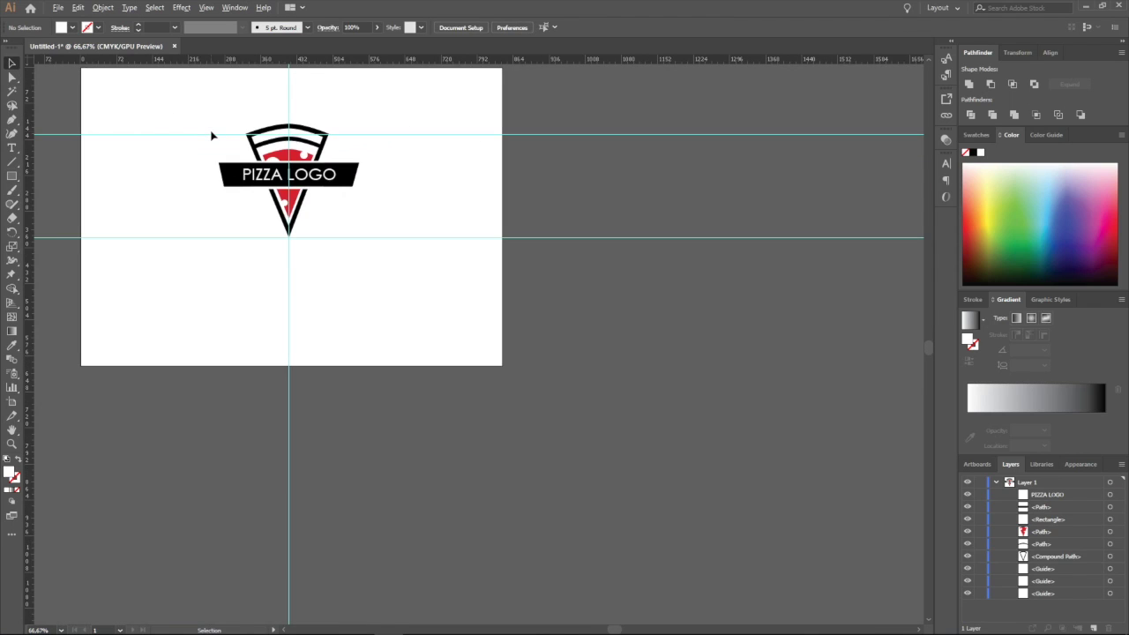
pyautogui.scroll(1, 212, 137)
pyautogui.scroll(3, 159, 212)
pyautogui.scroll(5, 761, 286)
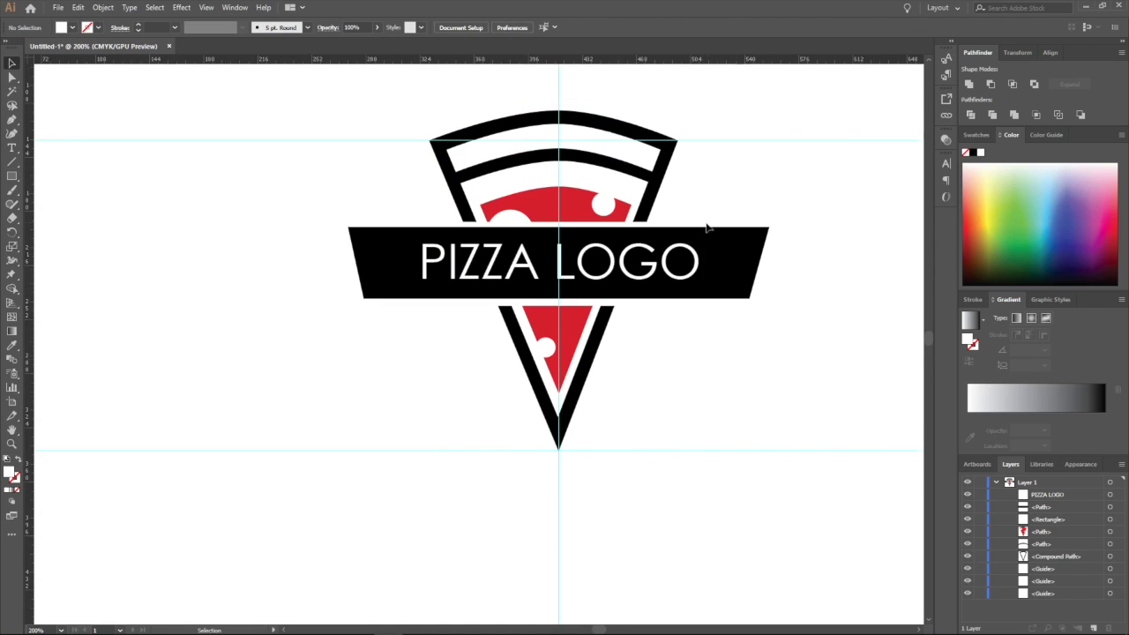
pyautogui.scroll(1, 538, 209)
pyautogui.scroll(-2, 560, 252)
pyautogui.scroll(-1, 666, 417)
pyautogui.scroll(1, 666, 417)
pyautogui.scroll(-1, 666, 417)
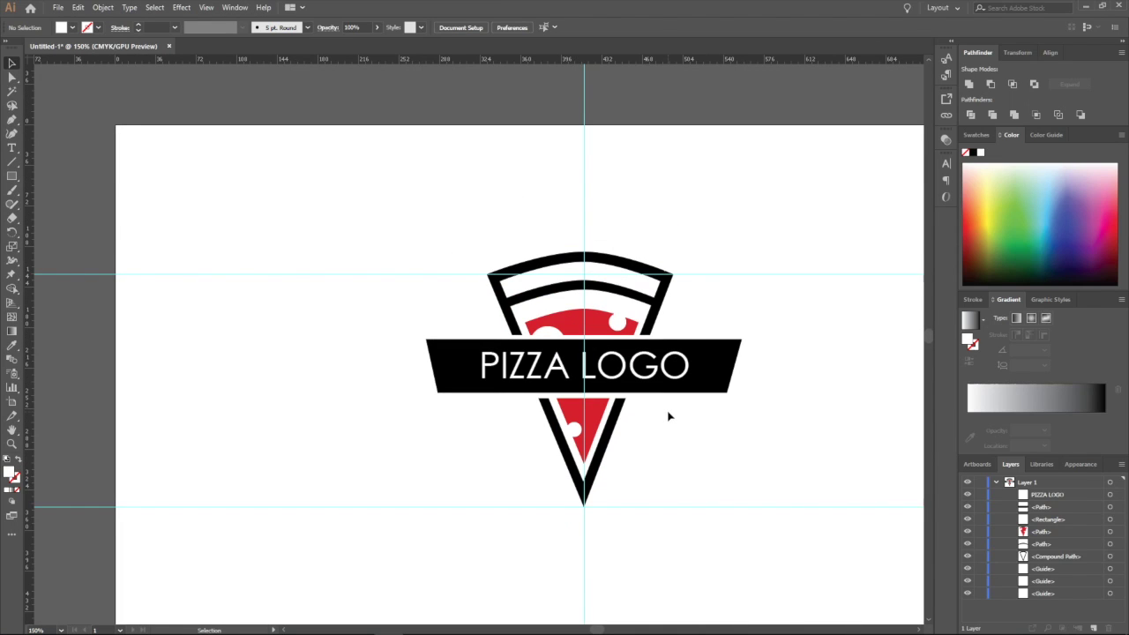
# Stretch the red filling upward toward the crust to a height of about 144 pt
pyautogui.click(598, 328)
pyautogui.scroll(2, 521, 327)
pyautogui.moveTo(647, 314); pyautogui.dragTo(652, 295)
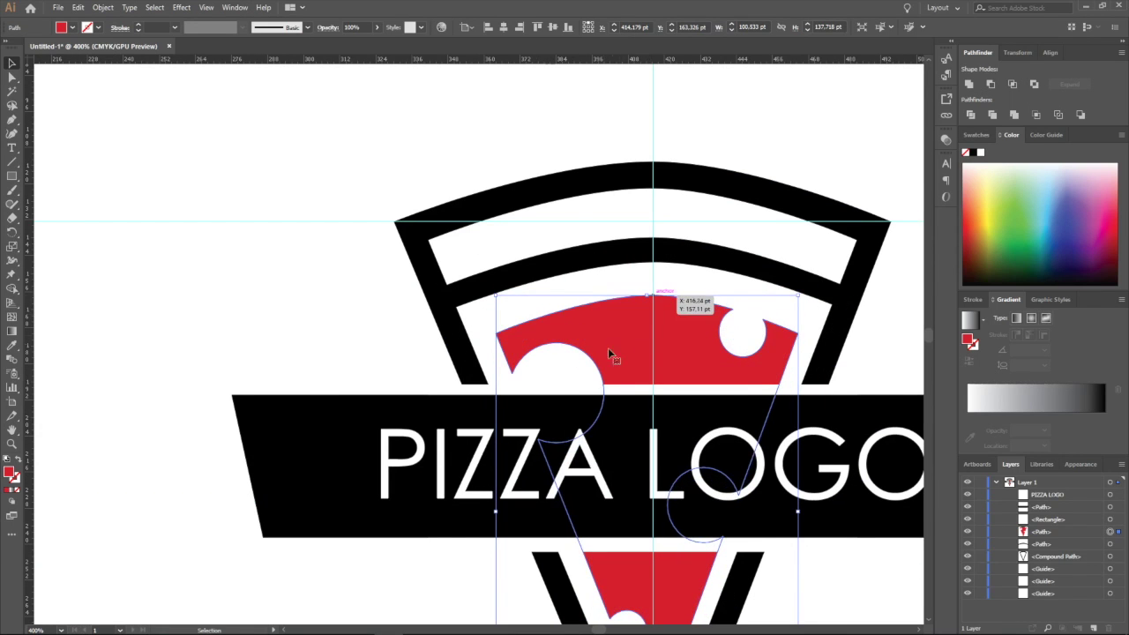
pyautogui.scroll(-1, 617, 344)
pyautogui.scroll(-1, 521, 471)
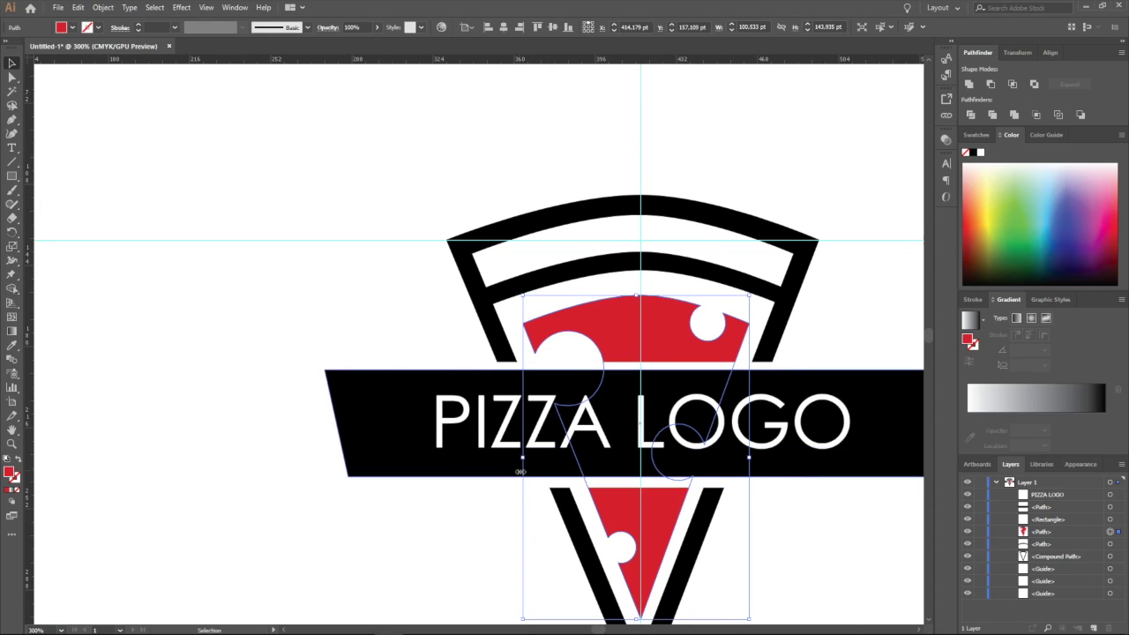
# Undo the accidental move of the banner, widen the red filling leftward to about 102 pt, and deselect it
pyautogui.moveTo(522, 474); pyautogui.dragTo(516, 474)
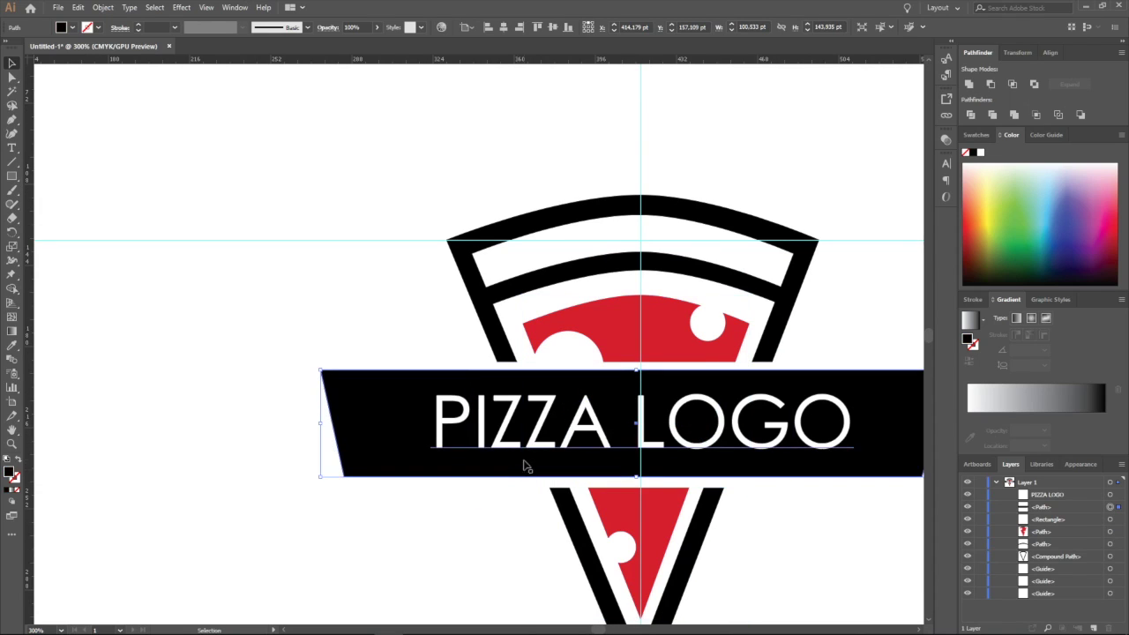
pyautogui.hotkey('ctrl', 'z')
pyautogui.click(585, 320)
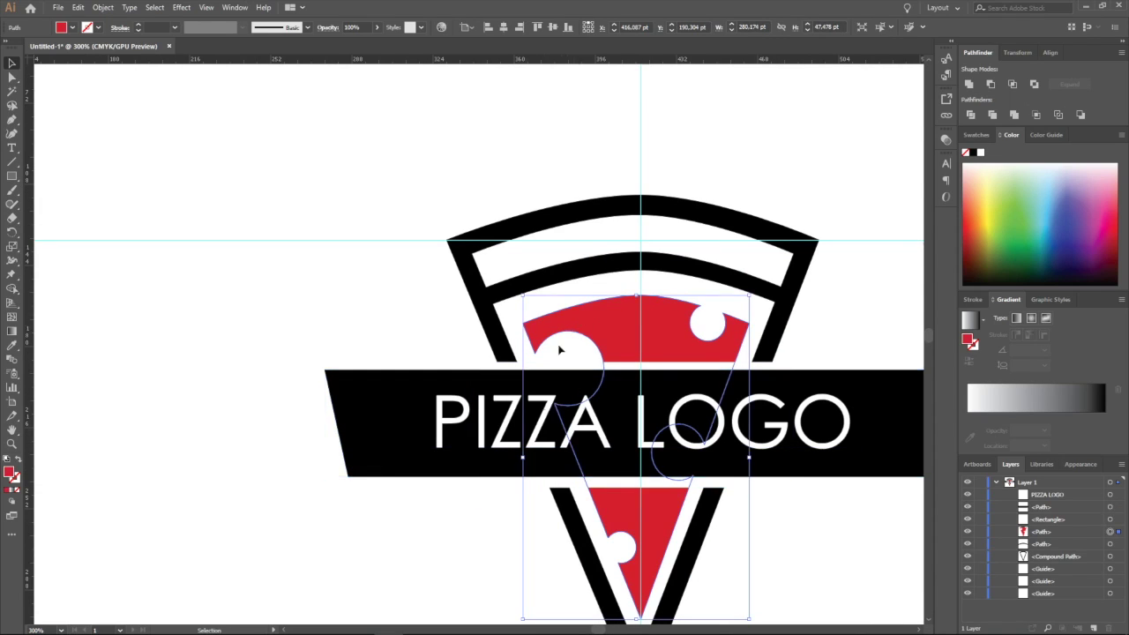
pyautogui.moveTo(525, 459); pyautogui.dragTo(520, 459)
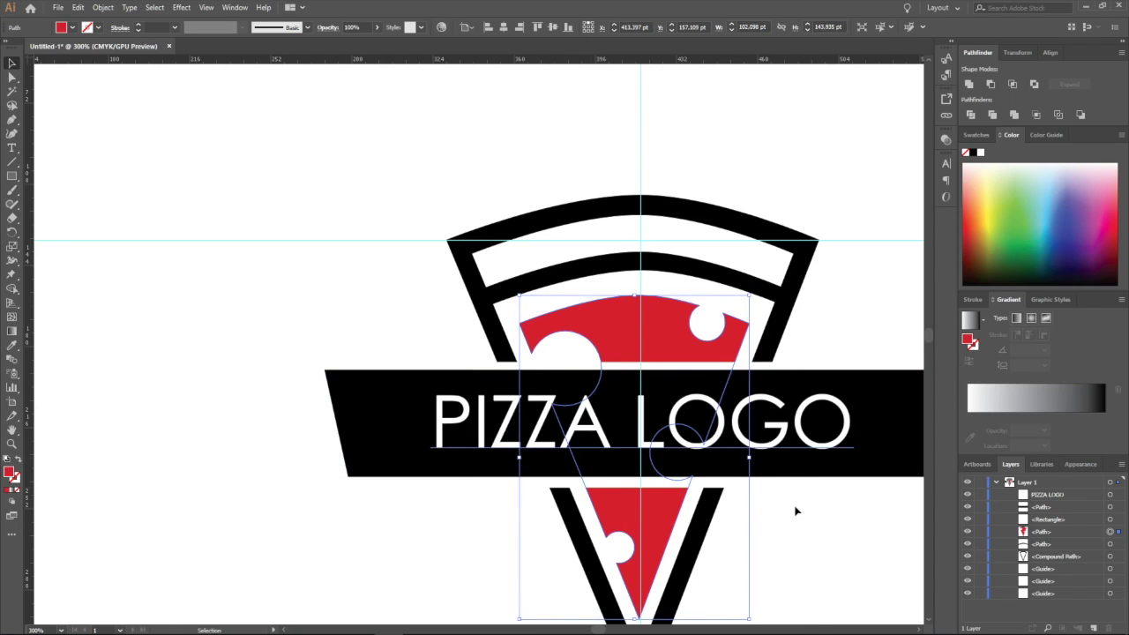
pyautogui.click(796, 512)
# Duplicate the white rectangle behind the banner twice in place and hide the upper two of the three rectangles
pyautogui.scroll(-6, 831, 499)
pyautogui.scroll(3, 861, 508)
pyautogui.scroll(-2, 830, 466)
pyautogui.scroll(5, 829, 465)
pyautogui.scroll(3, 628, 464)
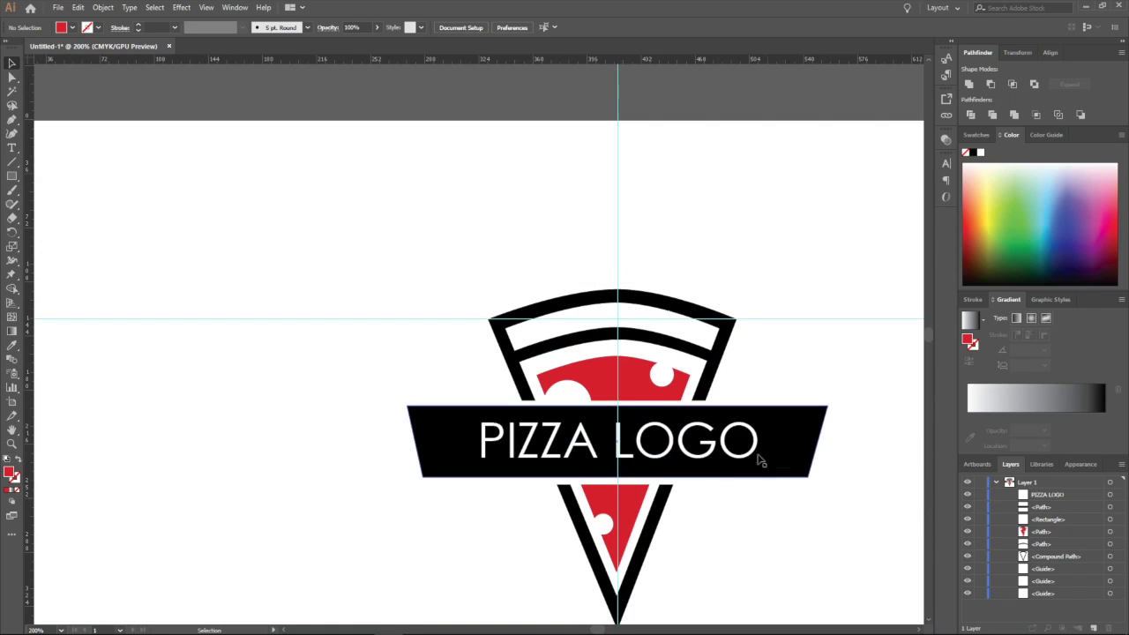
pyautogui.scroll(-2, 693, 468)
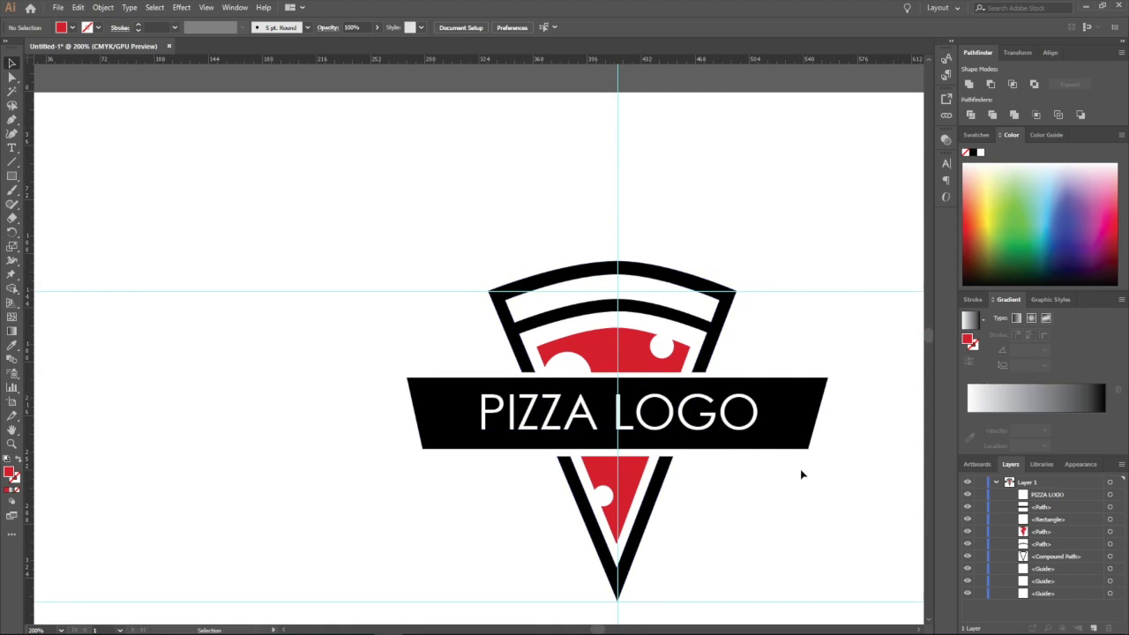
pyautogui.scroll(1, 798, 468)
pyautogui.click(657, 334)
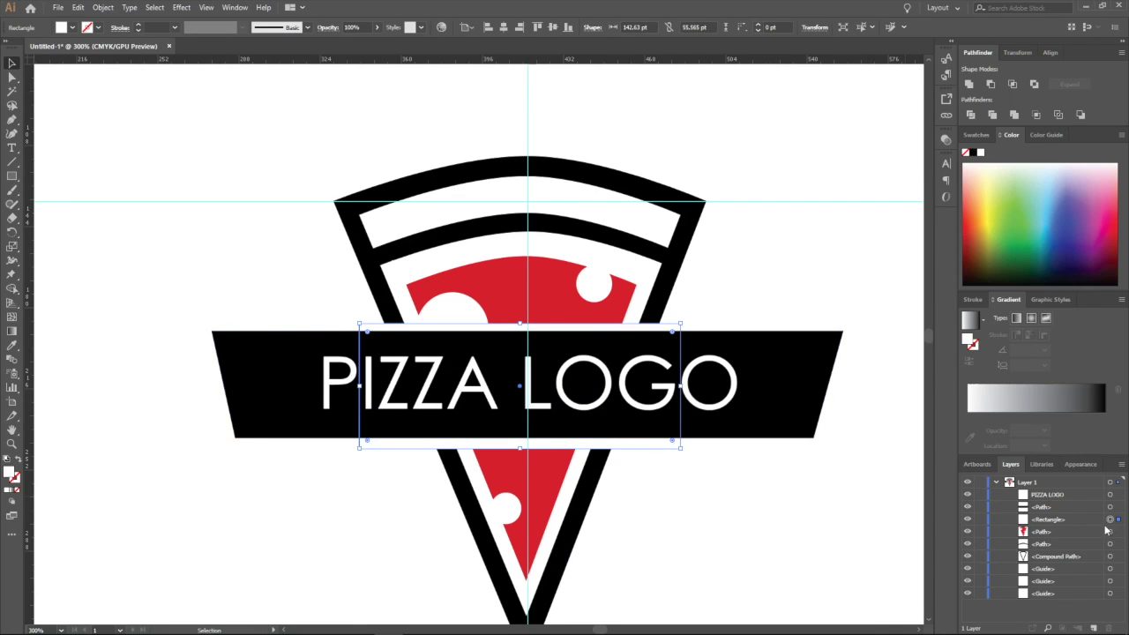
pyautogui.click(1075, 524)
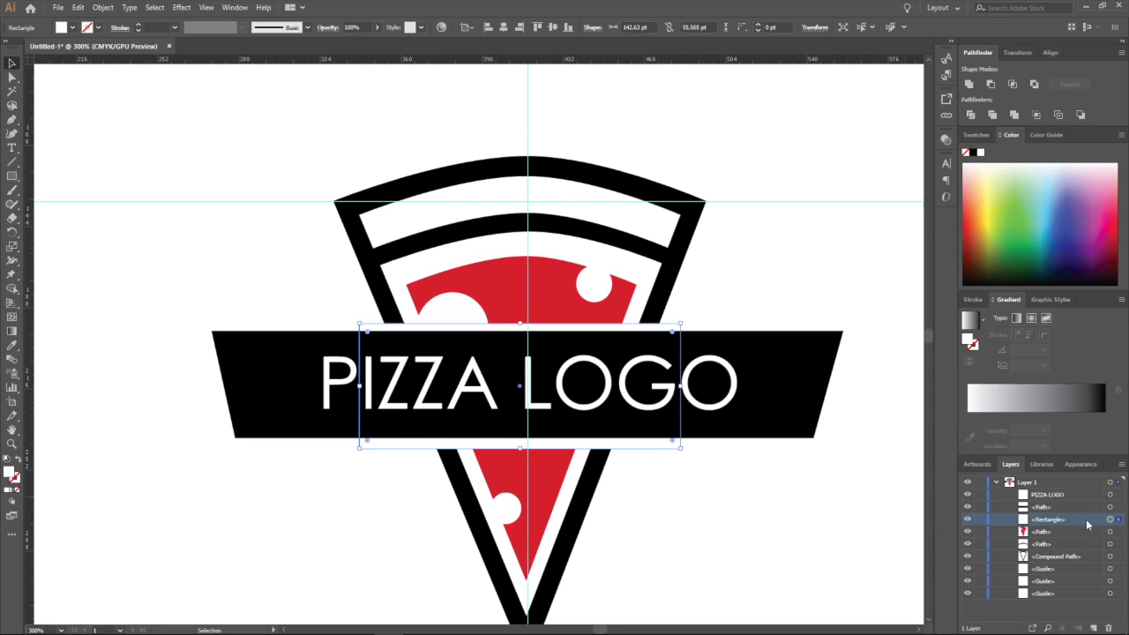
pyautogui.moveTo(1087, 524); pyautogui.dragTo(1088, 520)
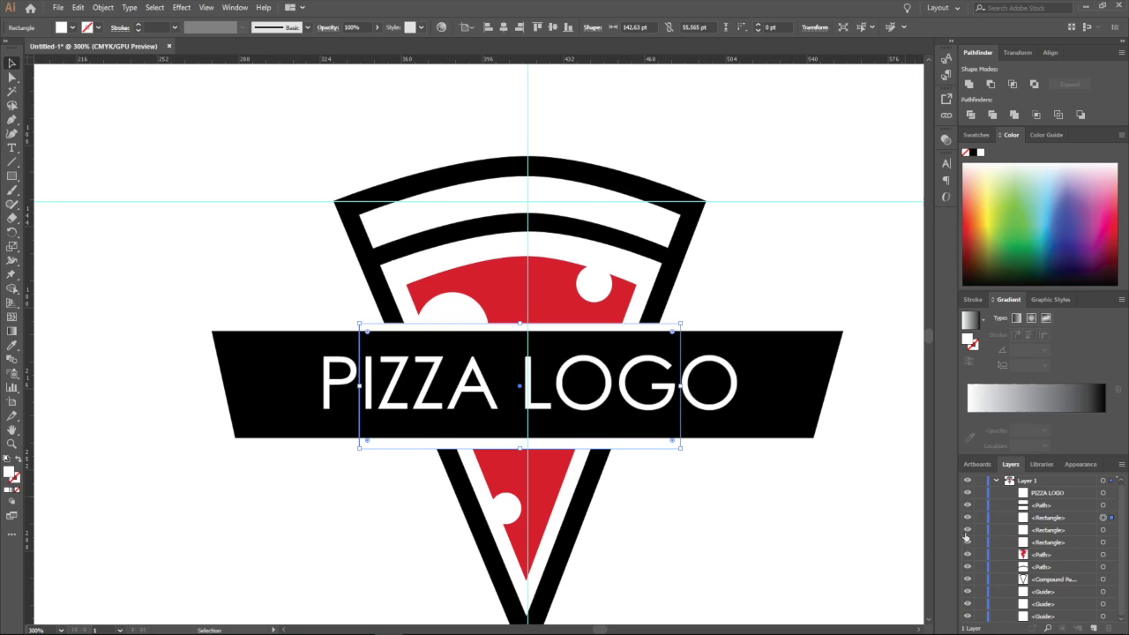
pyautogui.click(967, 524)
# Subtract the remaining visible white rectangle from the red filling using Minus Front
pyautogui.click(1086, 547)
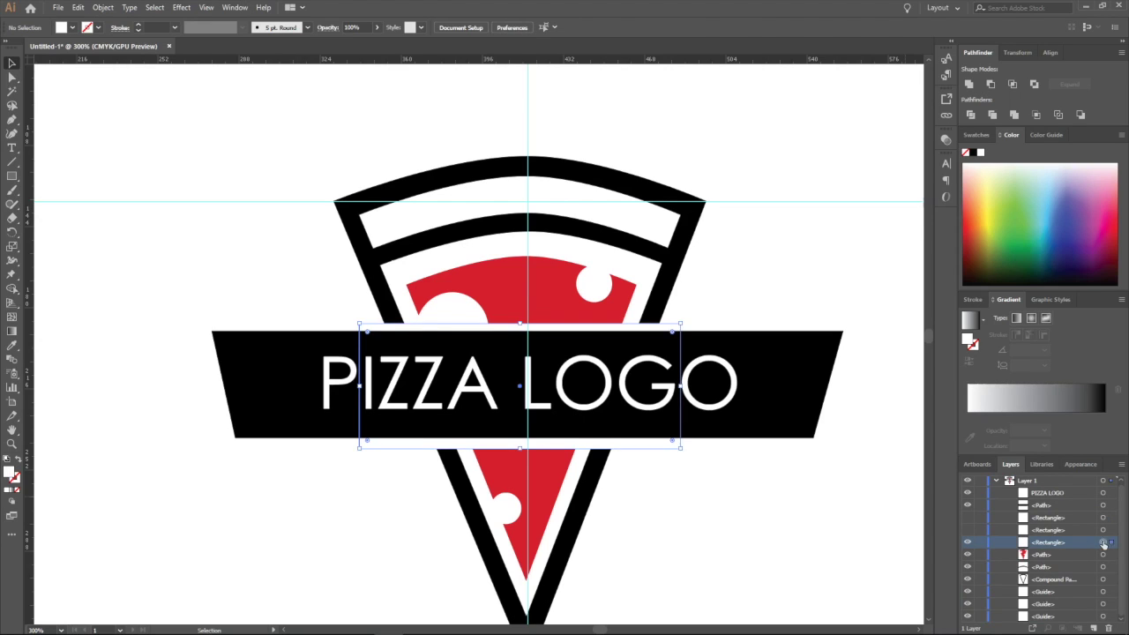
pyautogui.click(1102, 542)
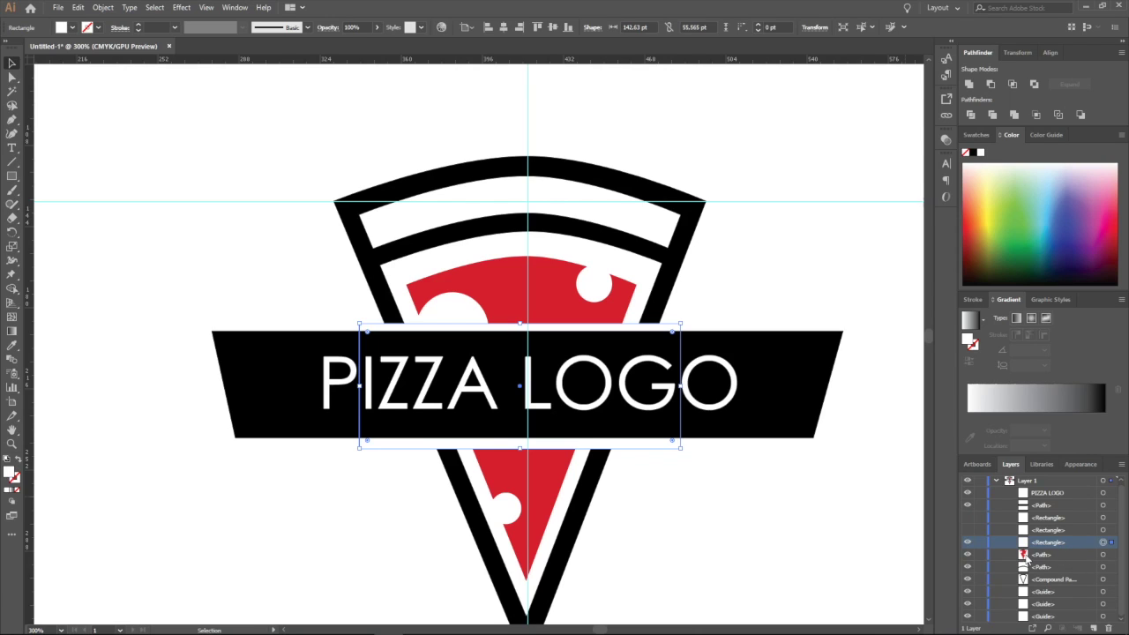
pyautogui.click(1103, 555)
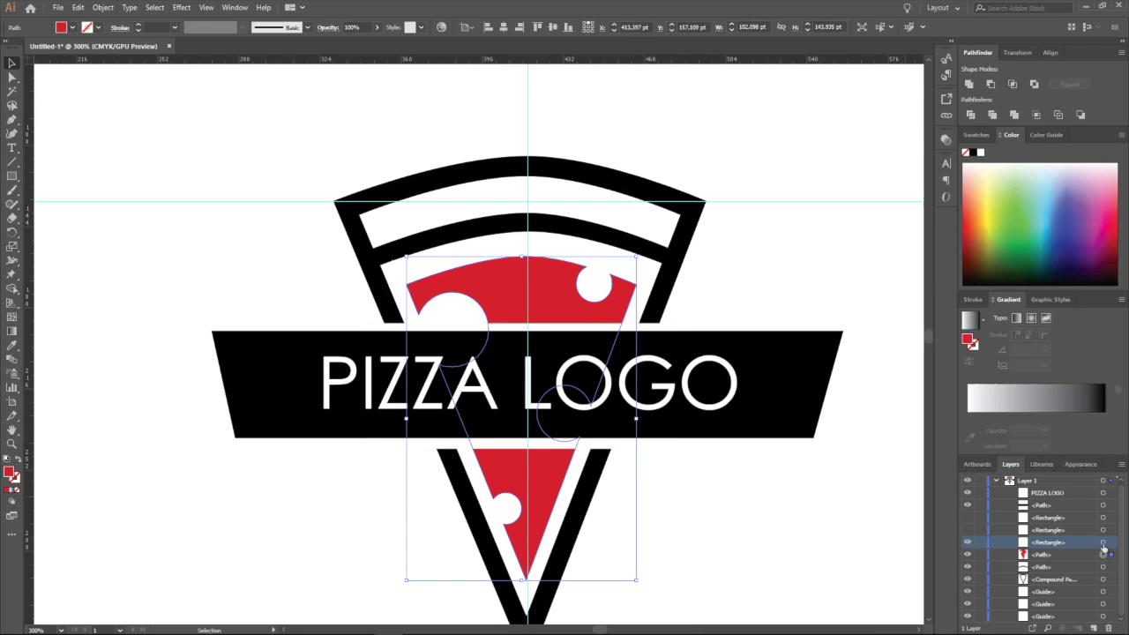
pyautogui.keyDown('shift'); pyautogui.click(1102, 544); pyautogui.keyUp('shift')
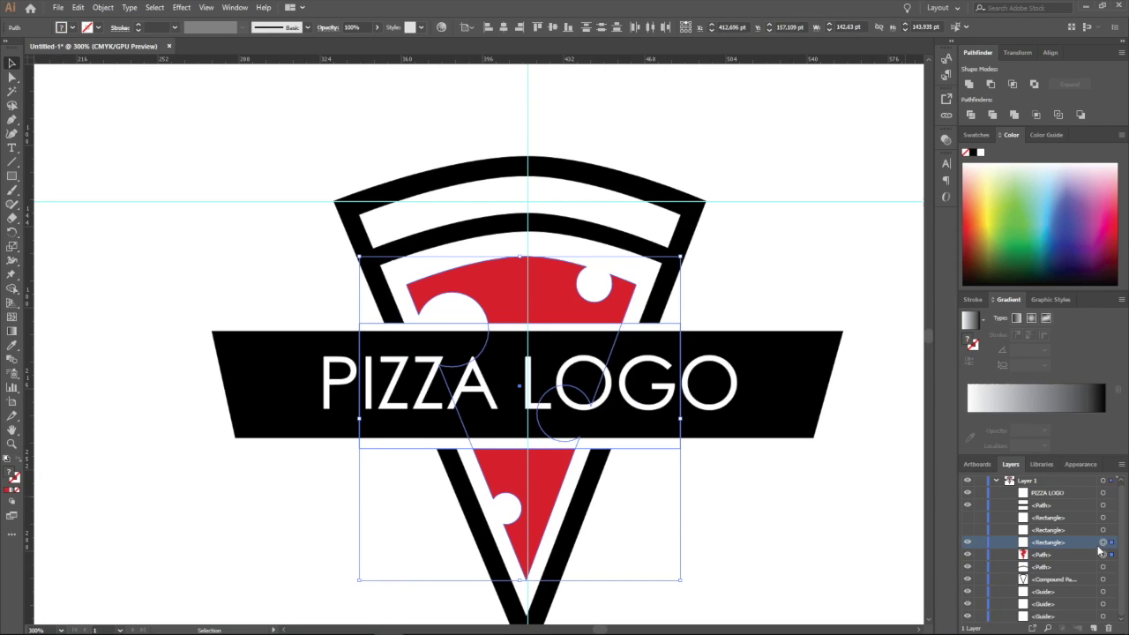
pyautogui.click(991, 84)
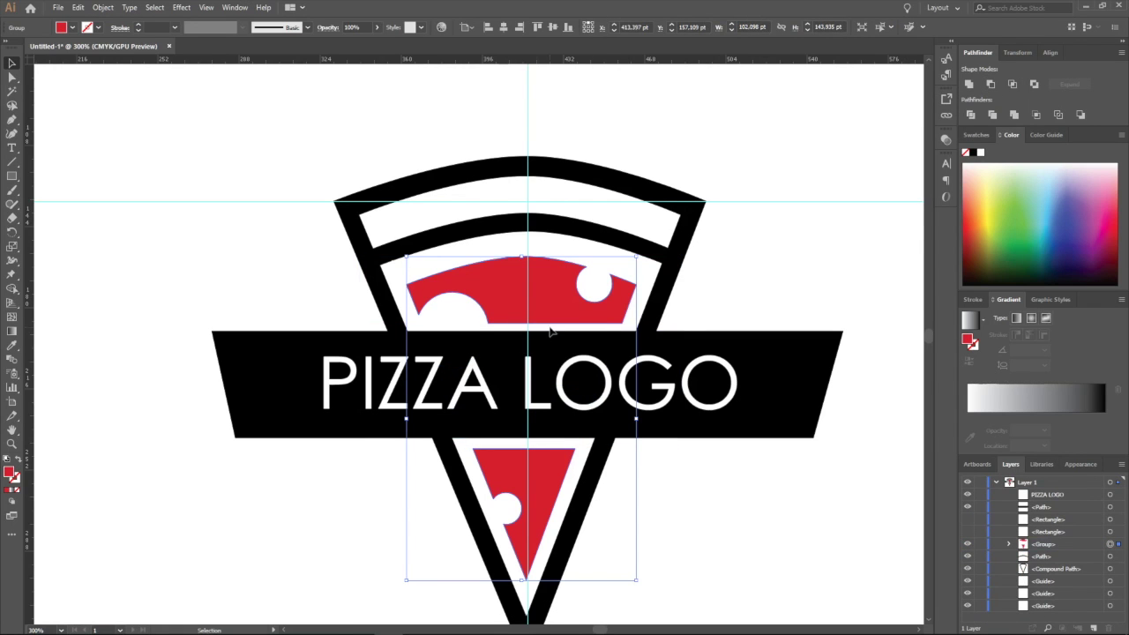
# Inspect the cut edges of the red filling above and below the banner
pyautogui.scroll(5, 548, 332)
pyautogui.scroll(-6, 537, 338)
pyautogui.scroll(3, 544, 415)
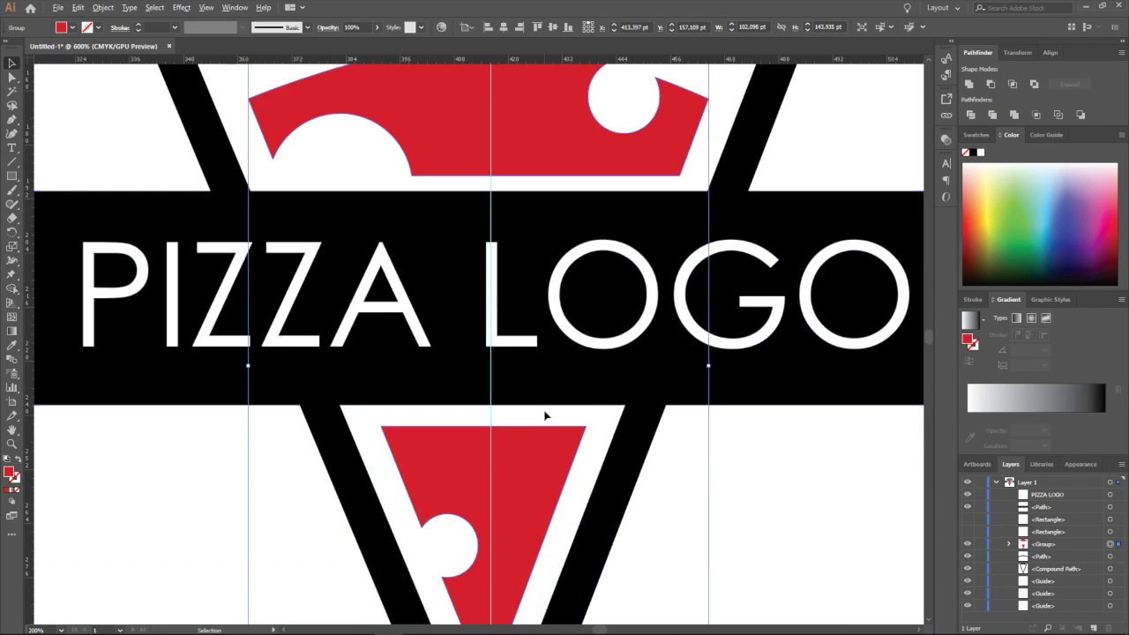
pyautogui.scroll(-1, 562, 427)
pyautogui.scroll(2, 569, 409)
pyautogui.scroll(-4, 547, 371)
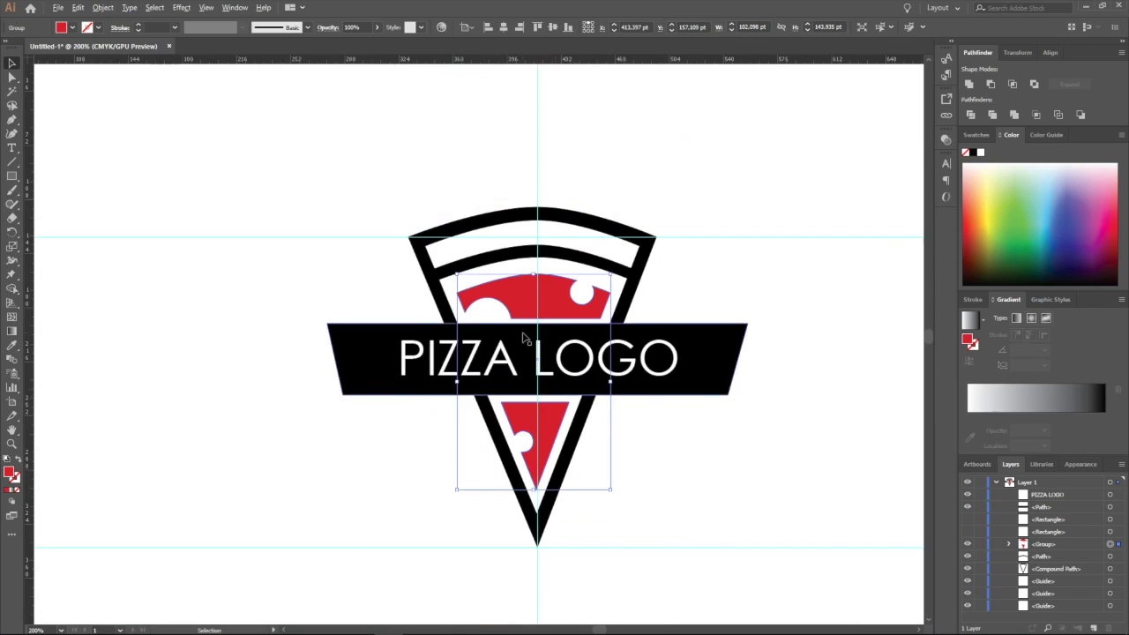
# Show the lower hidden white rectangle and subtract it from the black slice outline using Minus Front, leaving nothing selected
pyautogui.scroll(1, 522, 329)
pyautogui.scroll(1, 522, 333)
pyautogui.scroll(-1, 524, 337)
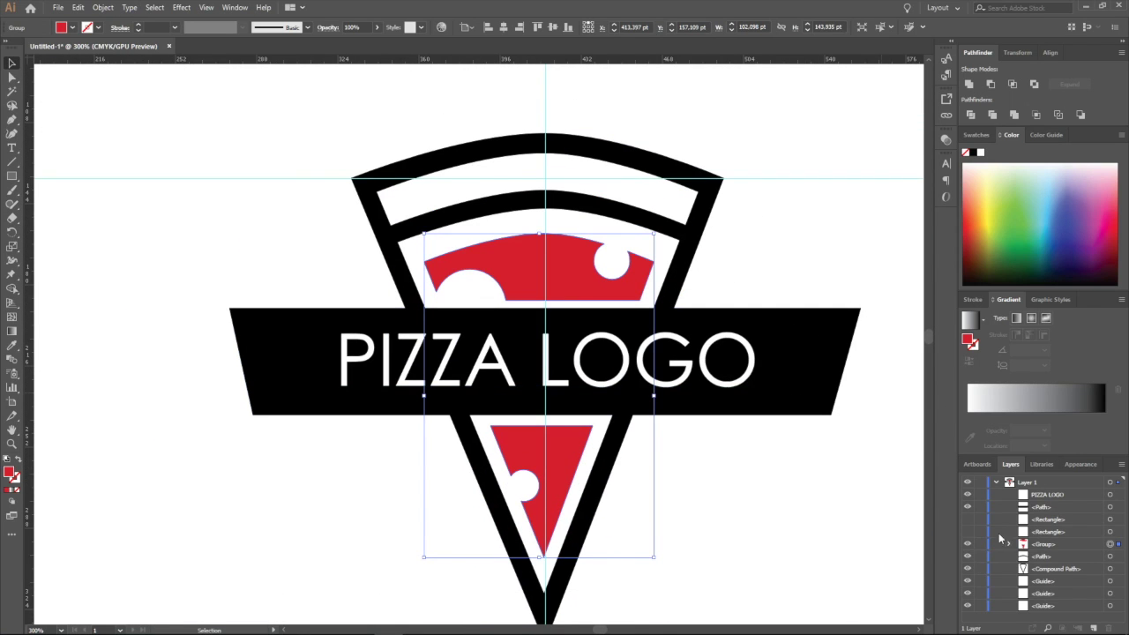
pyautogui.click(967, 533)
pyautogui.click(1110, 533)
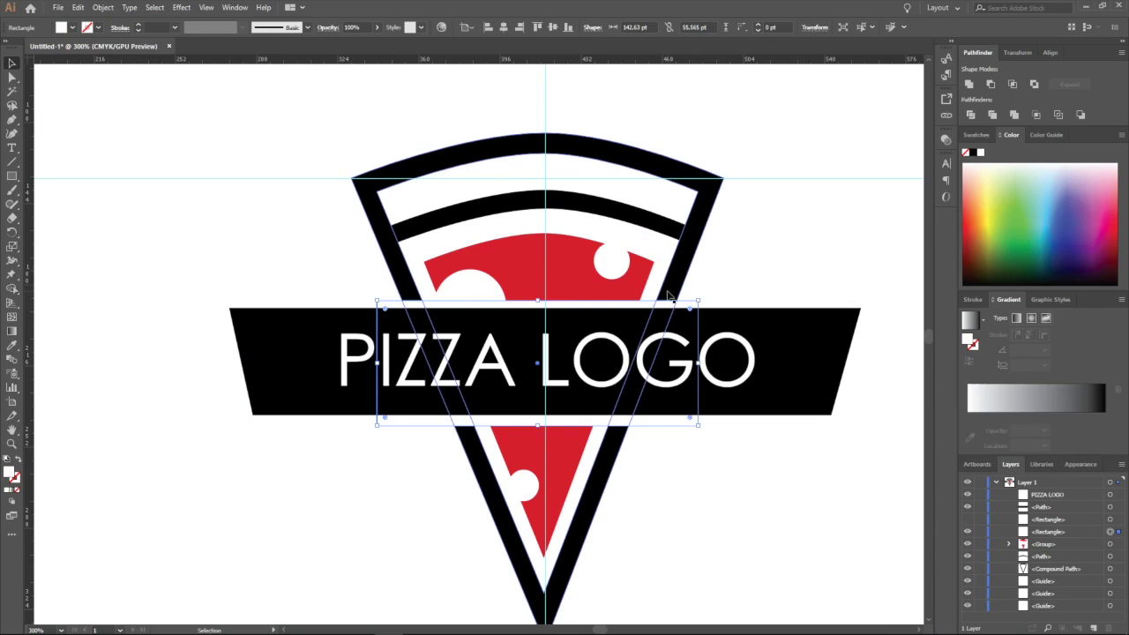
pyautogui.keyDown('shift'); pyautogui.click(1109, 570); pyautogui.keyUp('shift')
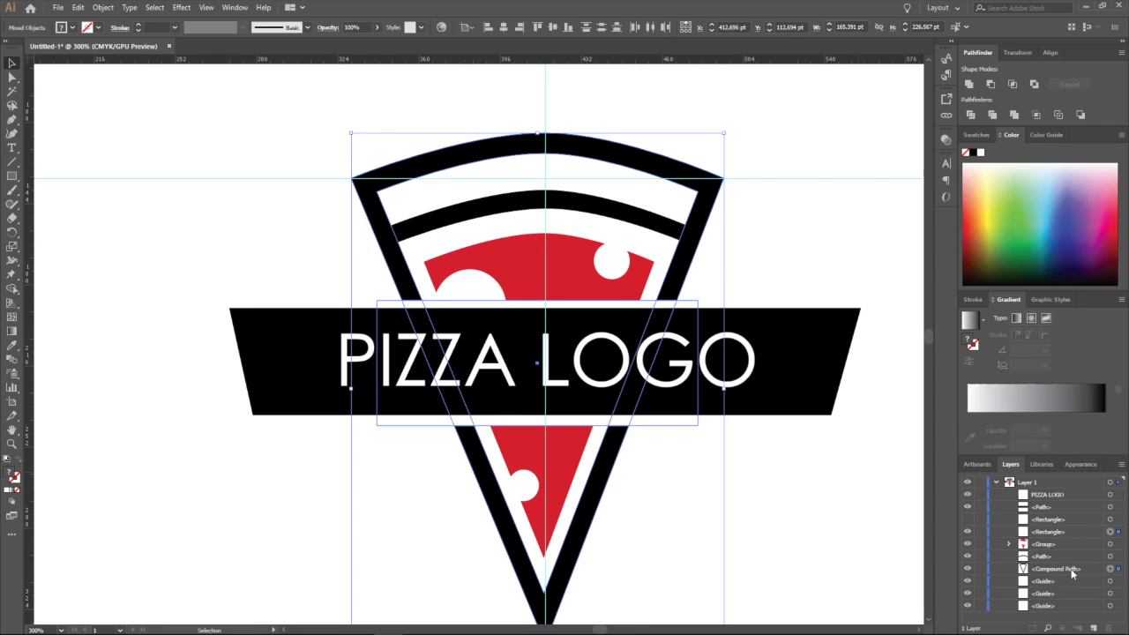
pyautogui.click(992, 84)
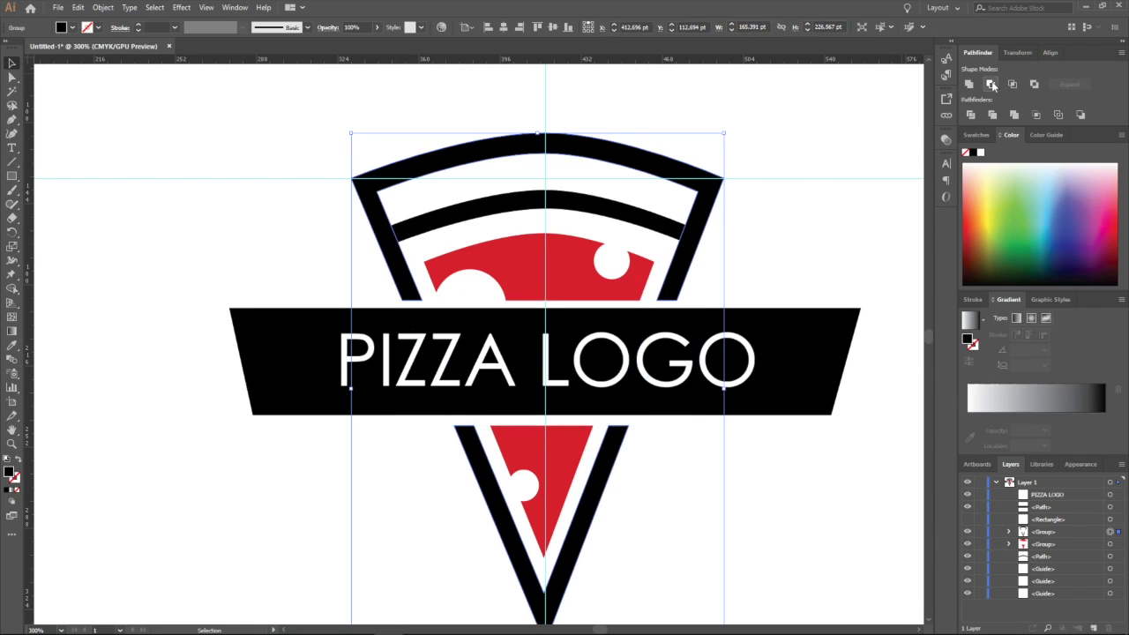
pyautogui.click(813, 236)
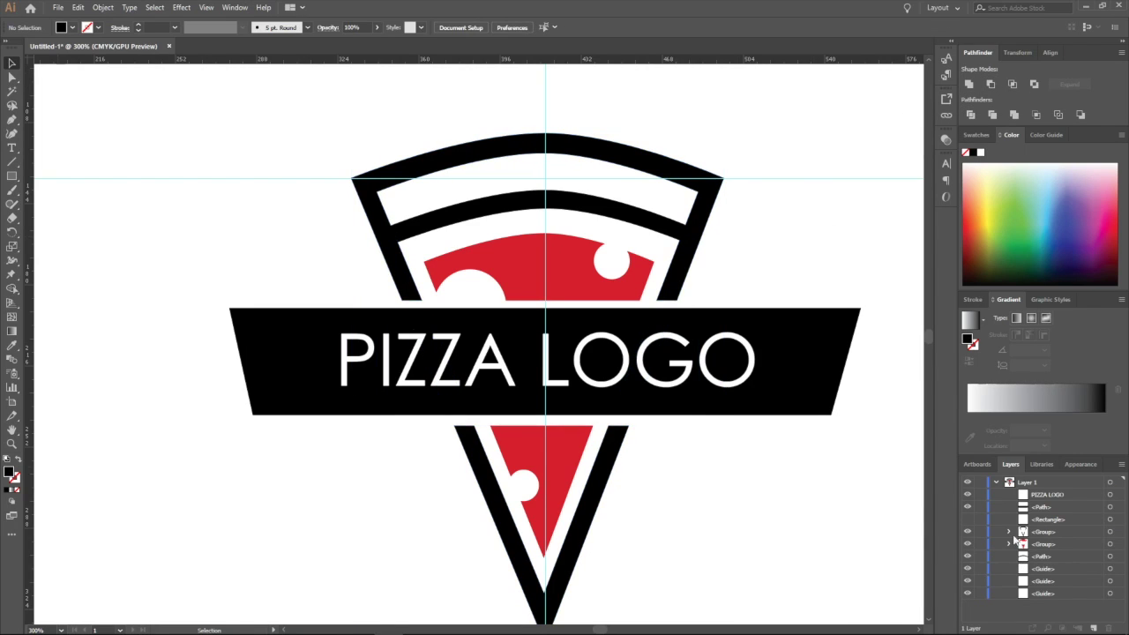
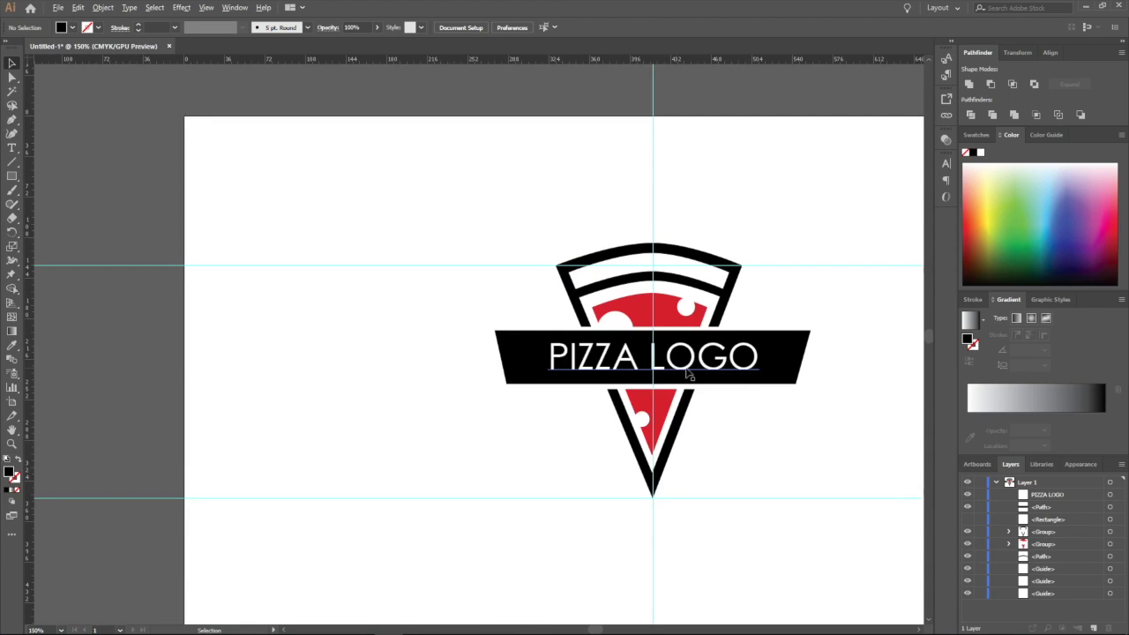
# Narrow the black banner from its right end to a width of about 262 pt
pyautogui.scroll(-4, 510, 280)
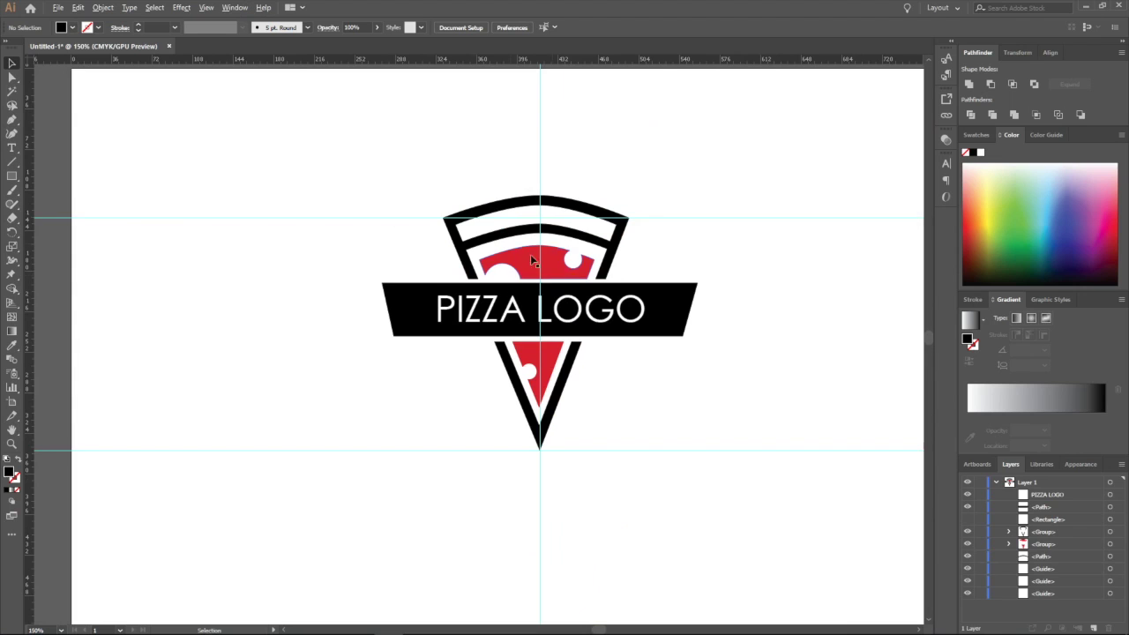
pyautogui.scroll(-2, 478, 274)
pyautogui.scroll(2, 443, 308)
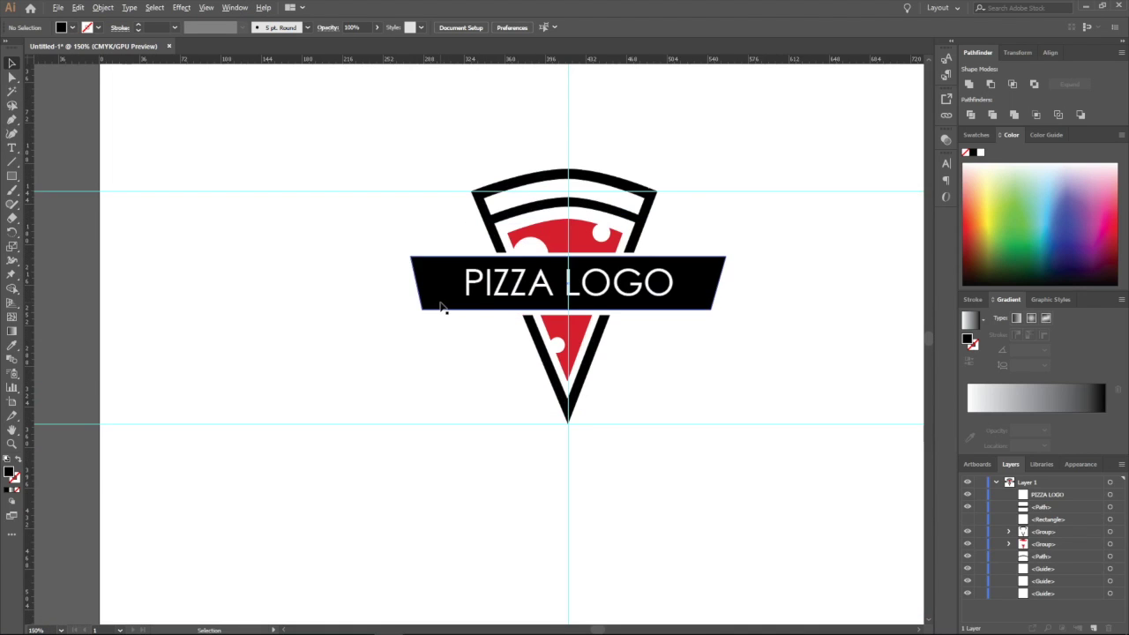
pyautogui.scroll(2, 401, 256)
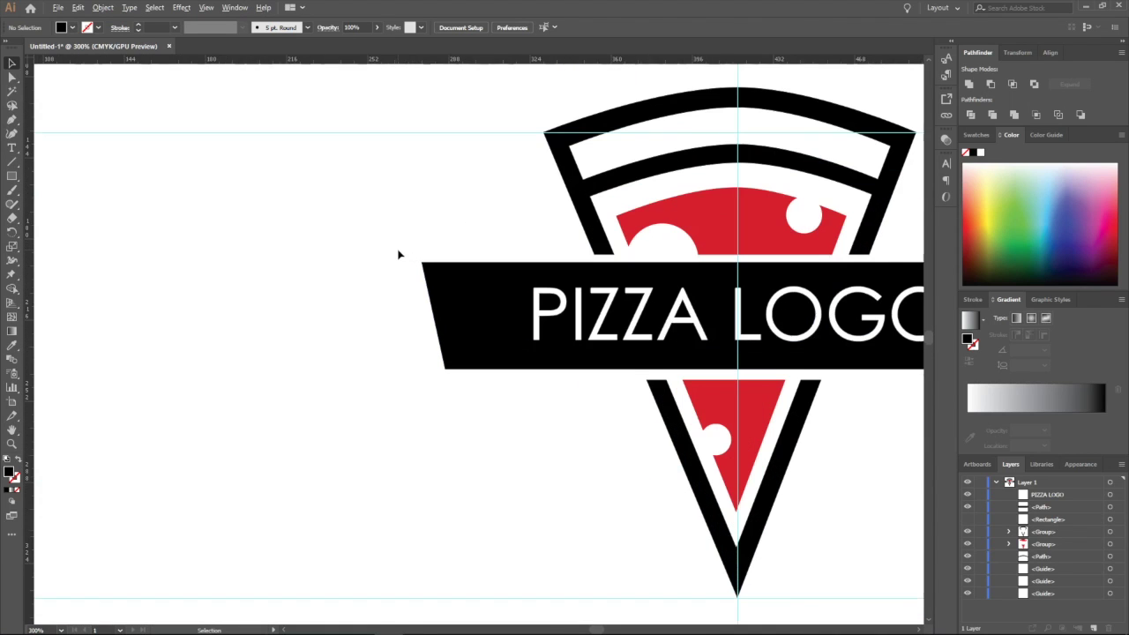
pyautogui.click(494, 310)
pyautogui.scroll(-1, 494, 309)
pyautogui.scroll(-1, 529, 309)
pyautogui.scroll(3, 750, 310)
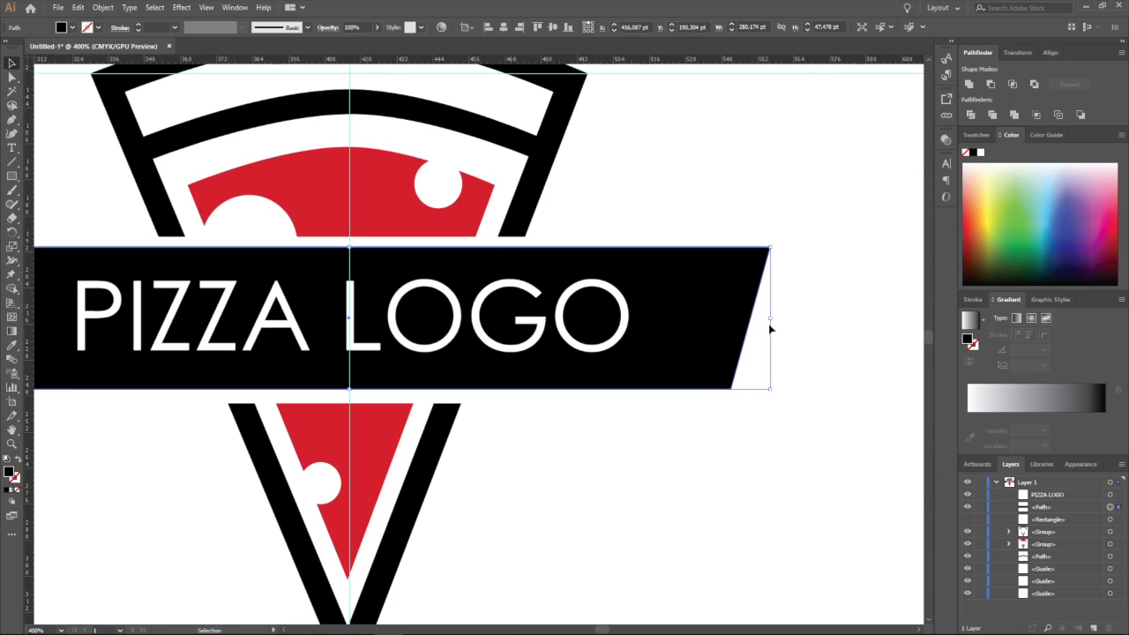
pyautogui.moveTo(772, 318); pyautogui.dragTo(717, 318)
pyautogui.scroll(-2, 716, 318)
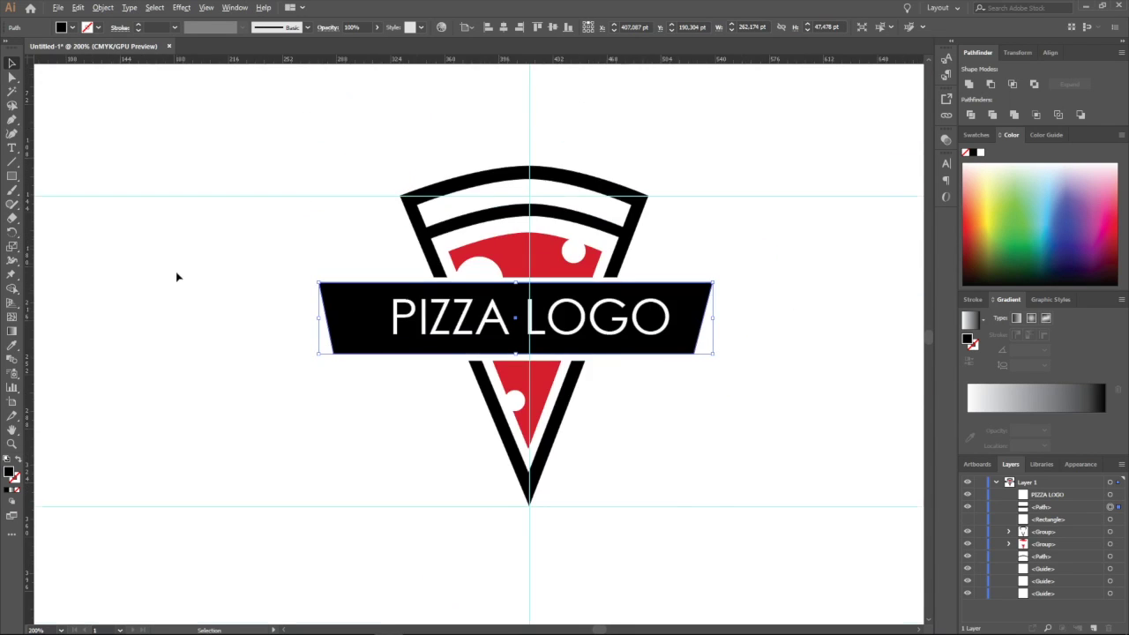
# Narrow the black banner from its left end to a width of about 252 pt and deselect it
pyautogui.scroll(3, 176, 272)
pyautogui.moveTo(604, 402); pyautogui.dragTo(650, 403)
pyautogui.click(615, 403)
pyautogui.scroll(-4, 561, 398)
pyautogui.scroll(1, 764, 411)
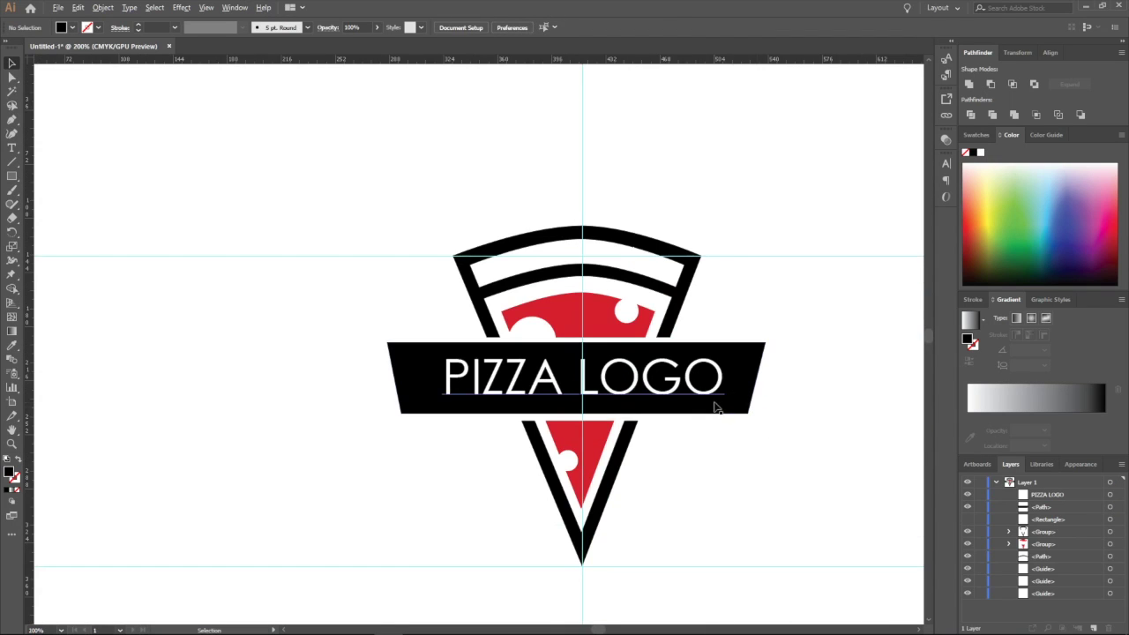
# Nudge the black banner 2 pt to the right behind the text and deselect it
pyautogui.click(737, 377)
pyautogui.press('Right')
pyautogui.press('Right')
pyautogui.press('Right')
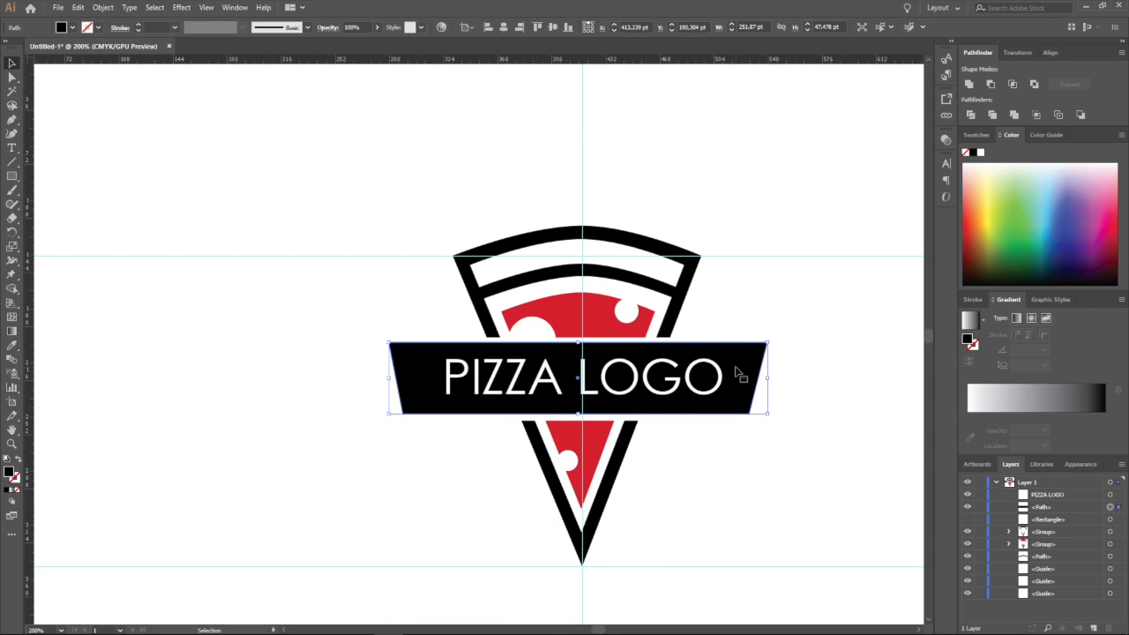
pyautogui.press('Left')
pyautogui.click(749, 316)
# Delete the two horizontal guides and the vertical guide crossing the logo
pyautogui.scroll(-3, 750, 316)
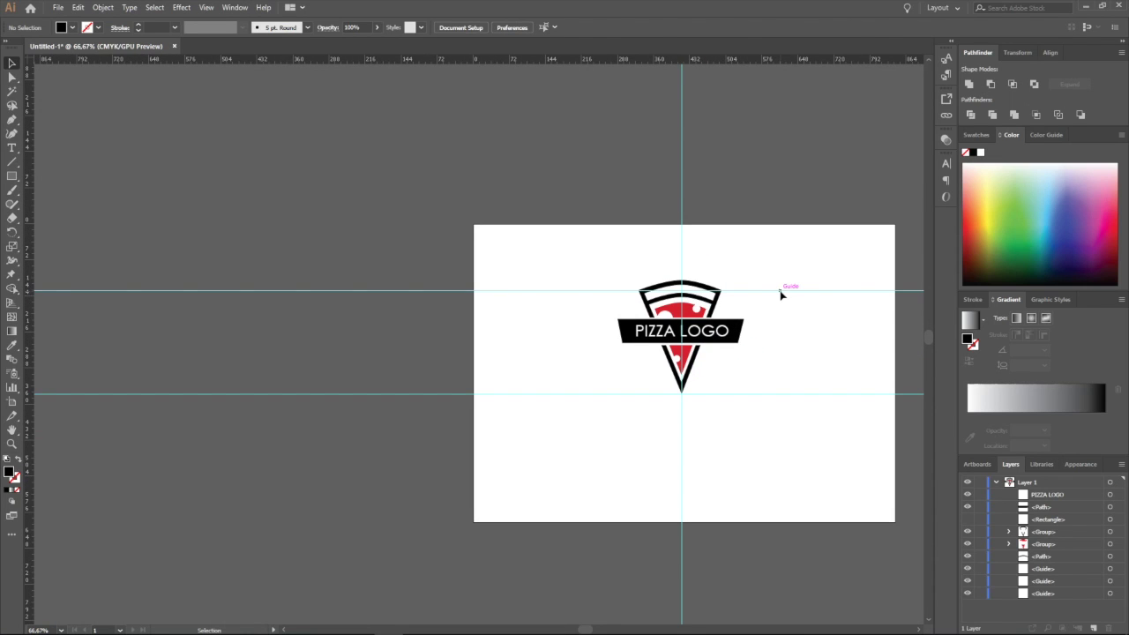
pyautogui.click(783, 292)
pyautogui.press('Delete')
pyautogui.click(683, 242)
pyautogui.press('Delete')
pyautogui.click(817, 394)
pyautogui.press('Delete')
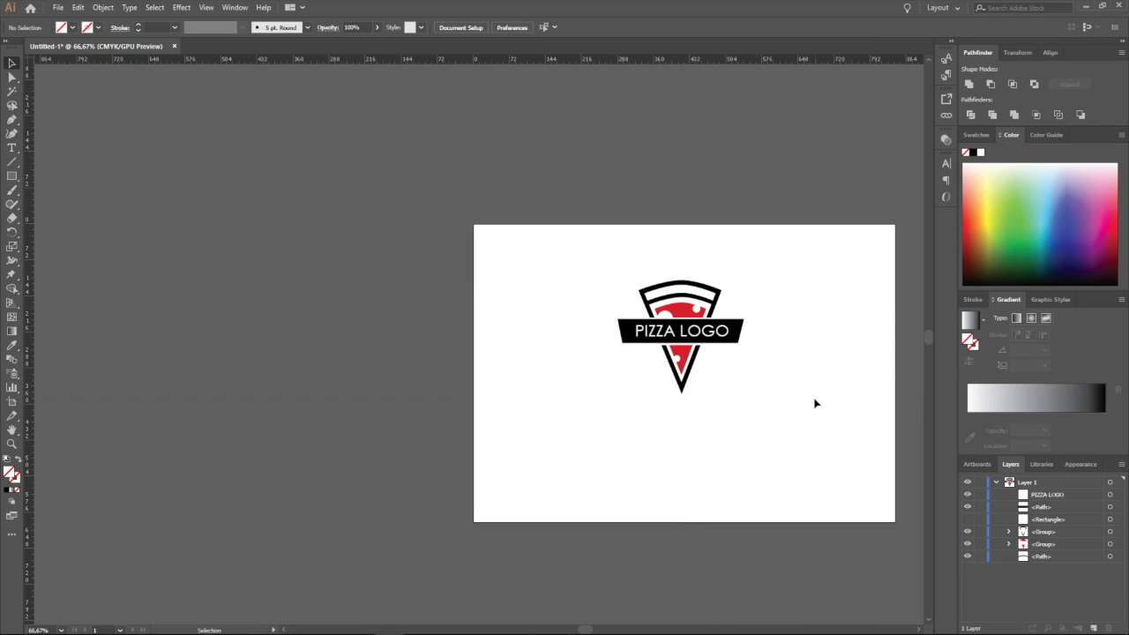
# Show the leftover hidden white rectangle beneath the banner path and delete it
pyautogui.scroll(2, 829, 424)
pyautogui.scroll(-2, 756, 378)
pyautogui.scroll(1, 881, 366)
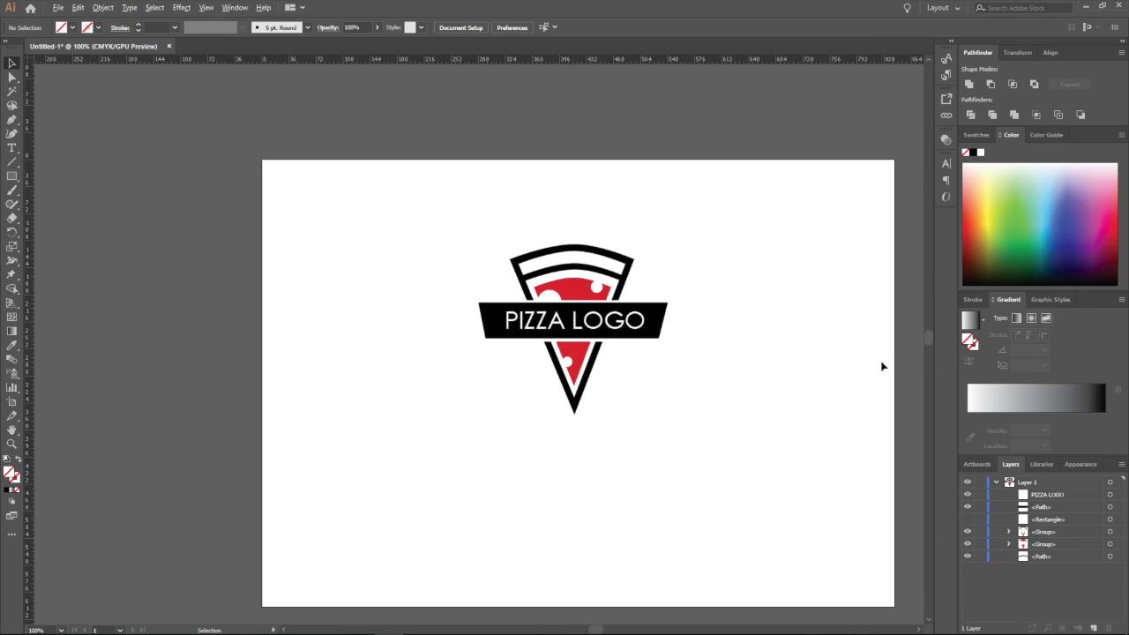
pyautogui.click(1046, 519)
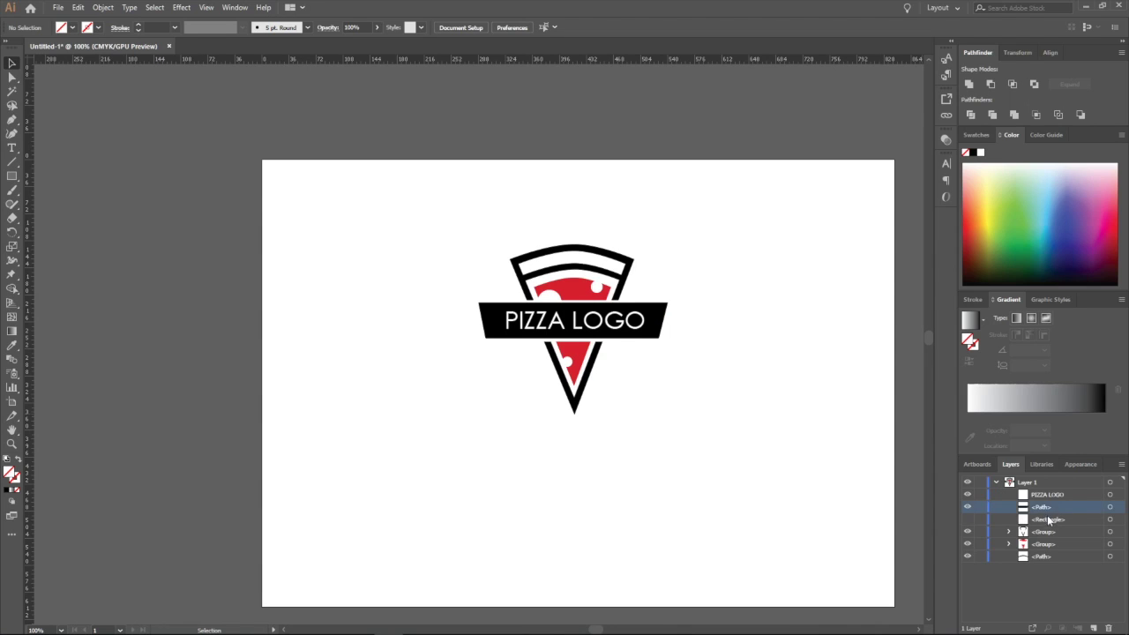
pyautogui.click(968, 520)
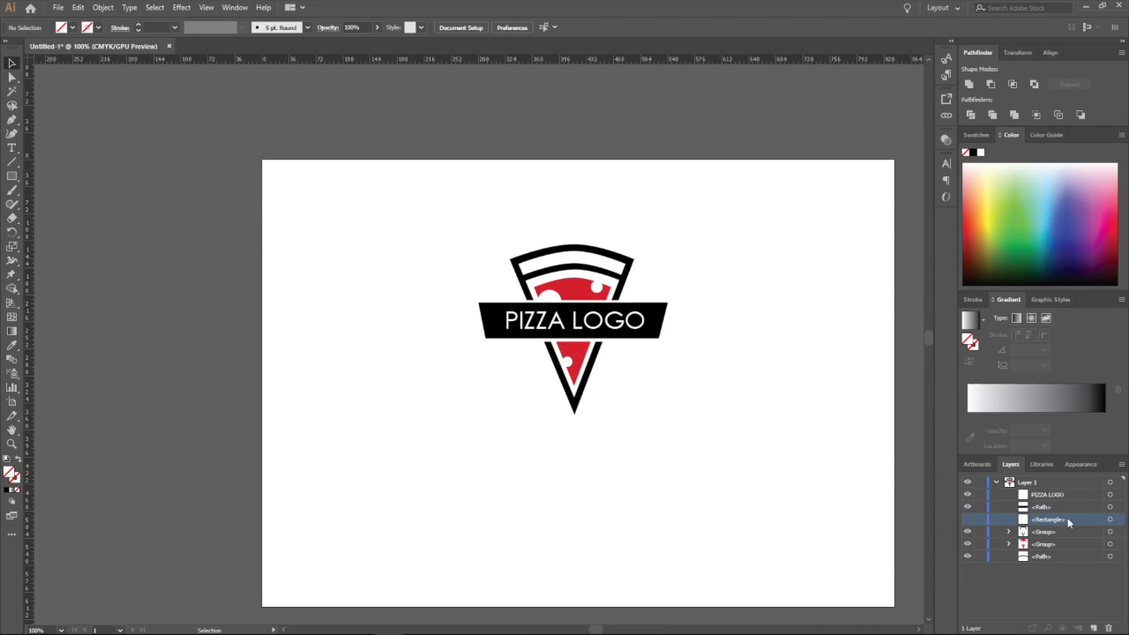
pyautogui.click(974, 520)
pyautogui.click(1109, 521)
pyautogui.press('Delete')
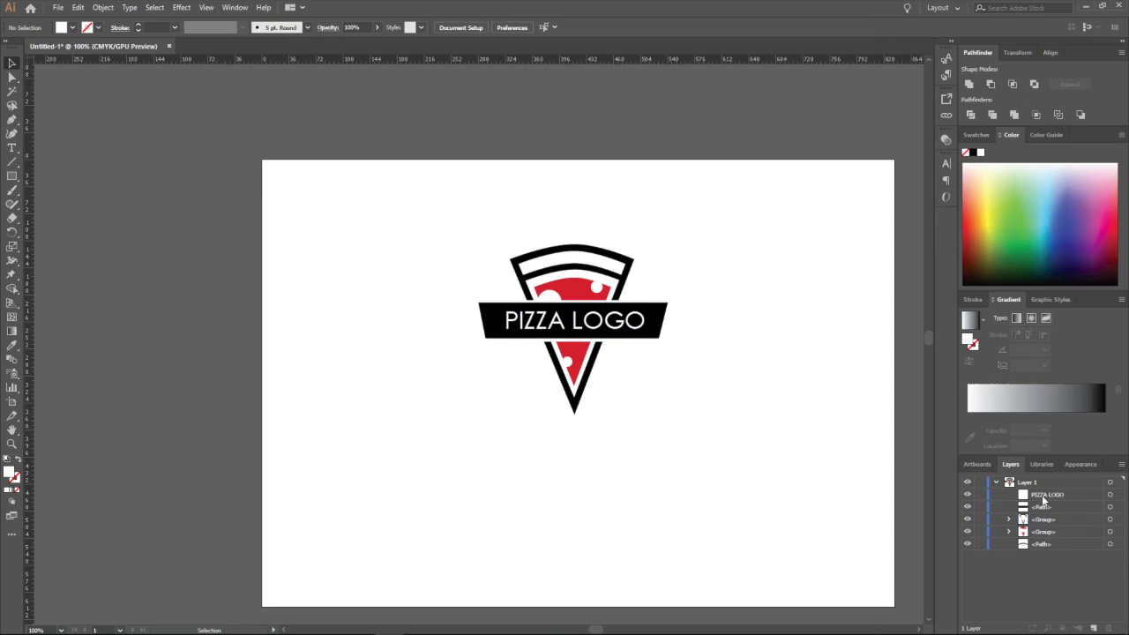
# Select all artwork on Layer 1, move the logo down to the middle of the artboard, and deselect it
pyautogui.click(991, 482)
pyautogui.click(1109, 485)
pyautogui.scroll(-1, 813, 437)
pyautogui.scroll(1, 668, 330)
pyautogui.scroll(-1, 799, 345)
pyautogui.scroll(-2, 799, 345)
pyautogui.scroll(2, 834, 350)
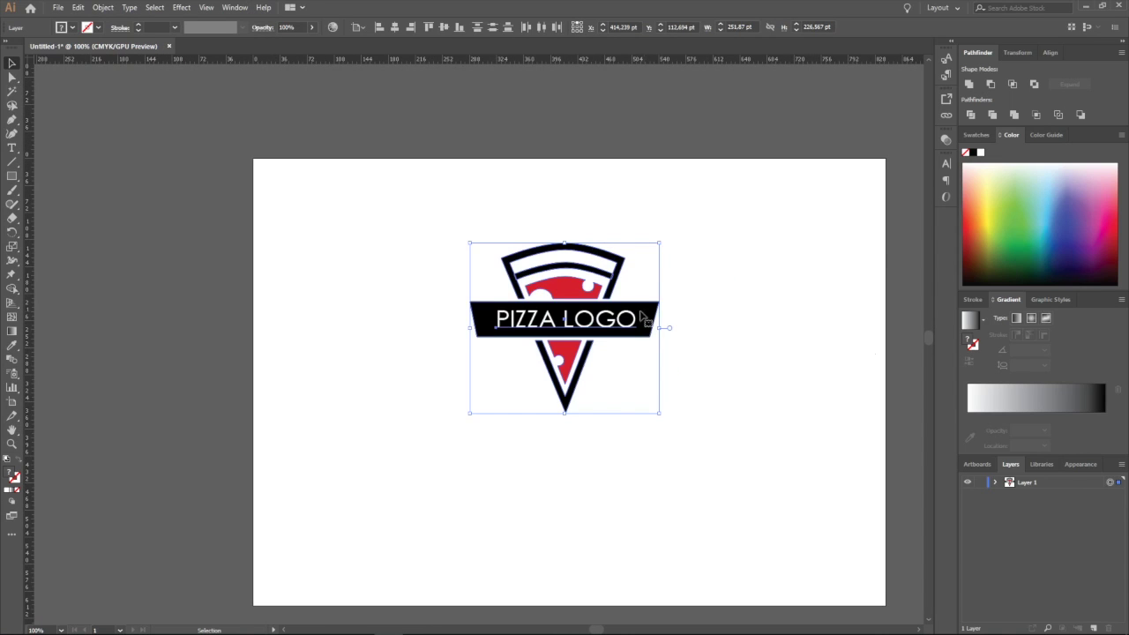
pyautogui.moveTo(602, 318); pyautogui.dragTo(615, 376)
pyautogui.click(716, 373)
# Add a new layer, place it beneath Layer 1, and make it the active layer
pyautogui.scroll(-3, 715, 373)
pyautogui.scroll(1, 717, 372)
pyautogui.scroll(1, 718, 372)
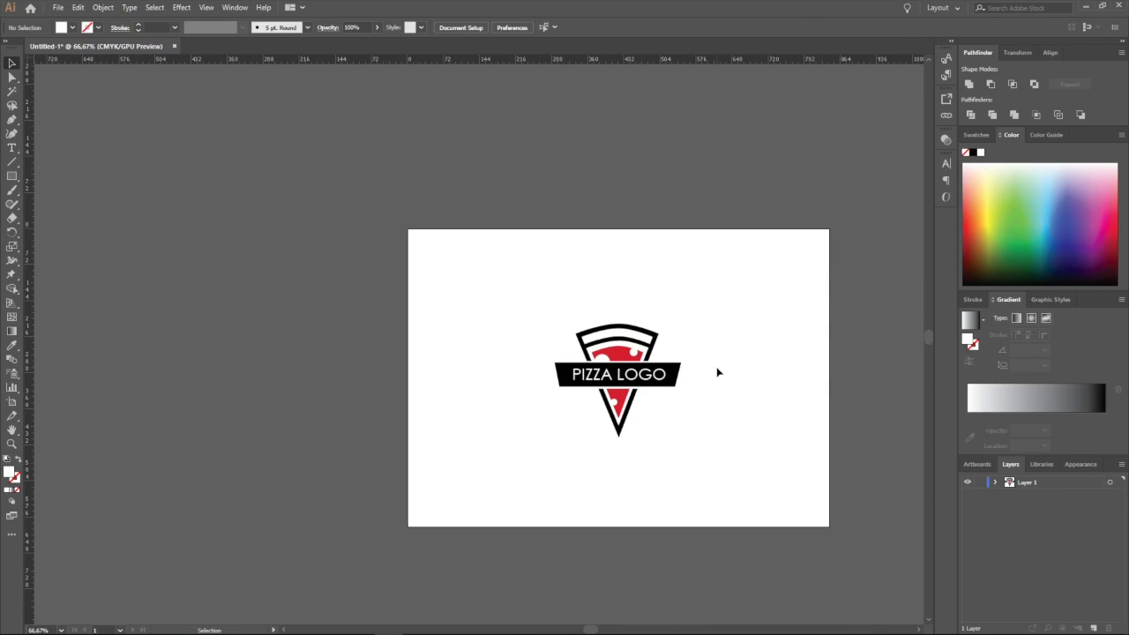
pyautogui.click(1094, 628)
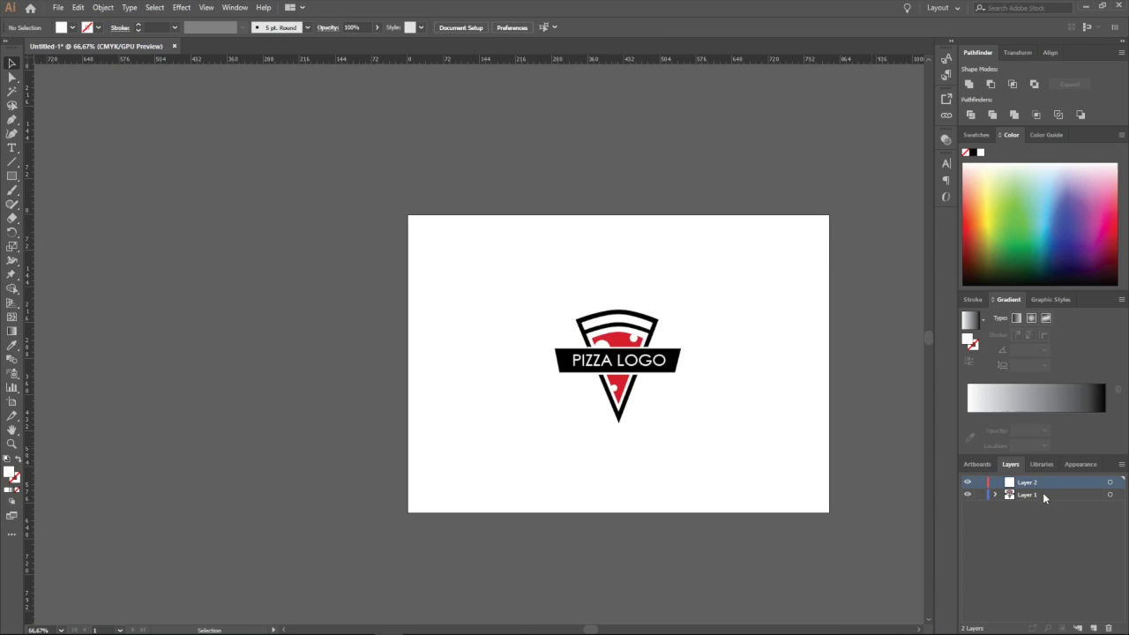
pyautogui.moveTo(1046, 496); pyautogui.dragTo(1041, 481)
pyautogui.click(1030, 496)
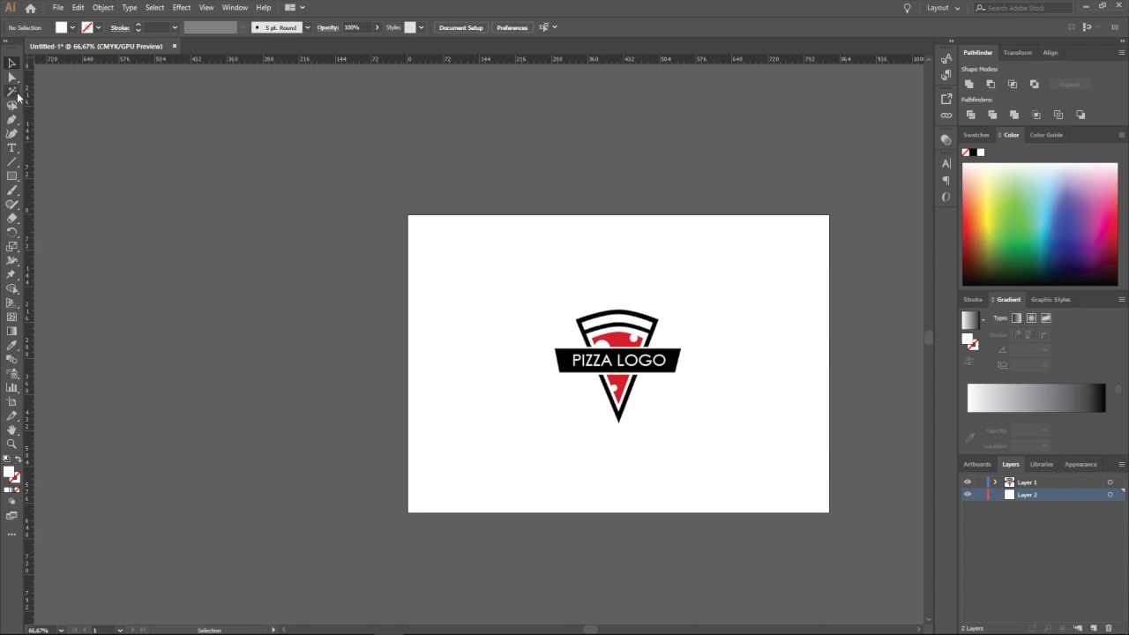
# Draw a rectangle covering the whole artboard on Layer 2 and fill it with light grey EFEFEF
pyautogui.click(13, 176)
pyautogui.moveTo(407, 213)
pyautogui.mouseDown()
pyautogui.moveTo(441, 222)
pyautogui.moveTo(834, 519)
pyautogui.moveTo(829, 510)
pyautogui.mouseUp()
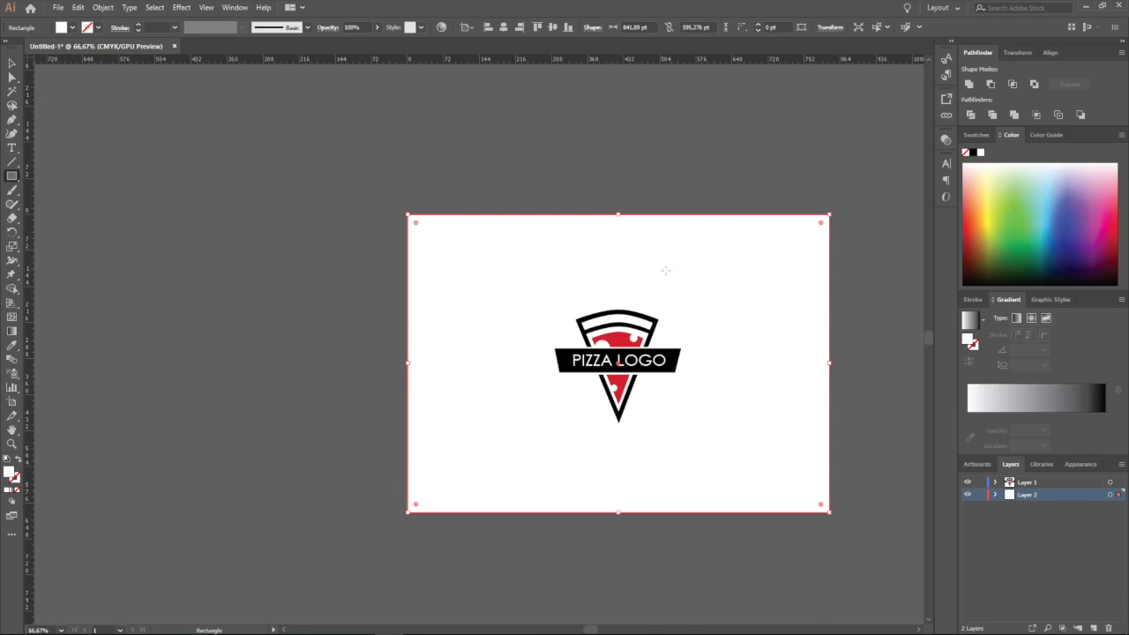
pyautogui.doubleClick(11, 473)
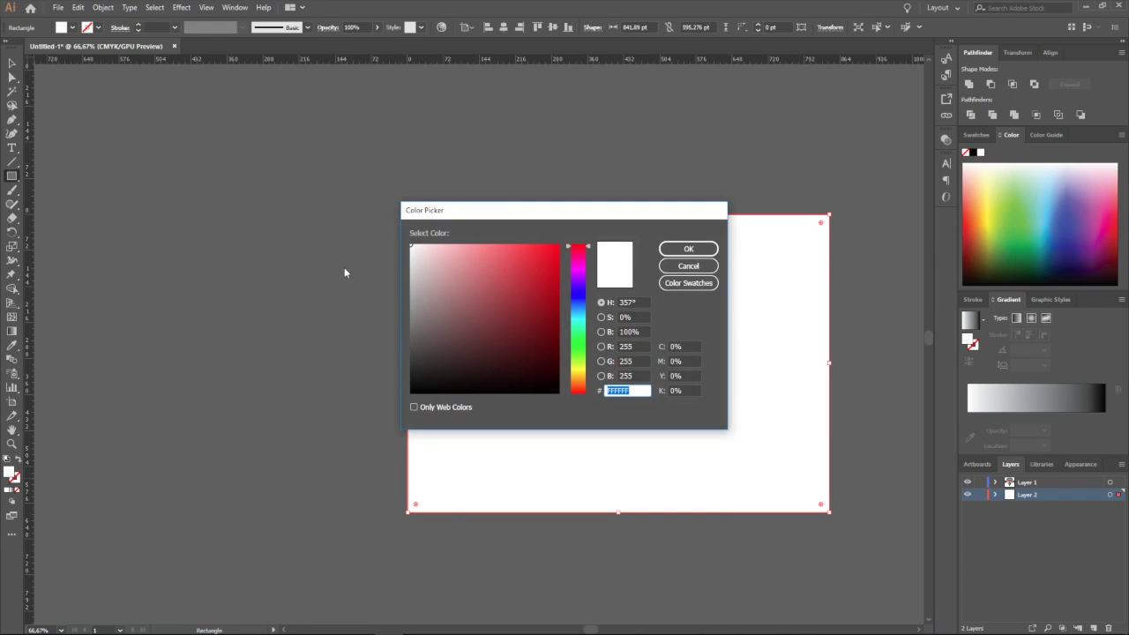
pyautogui.moveTo(413, 249); pyautogui.dragTo(407, 252)
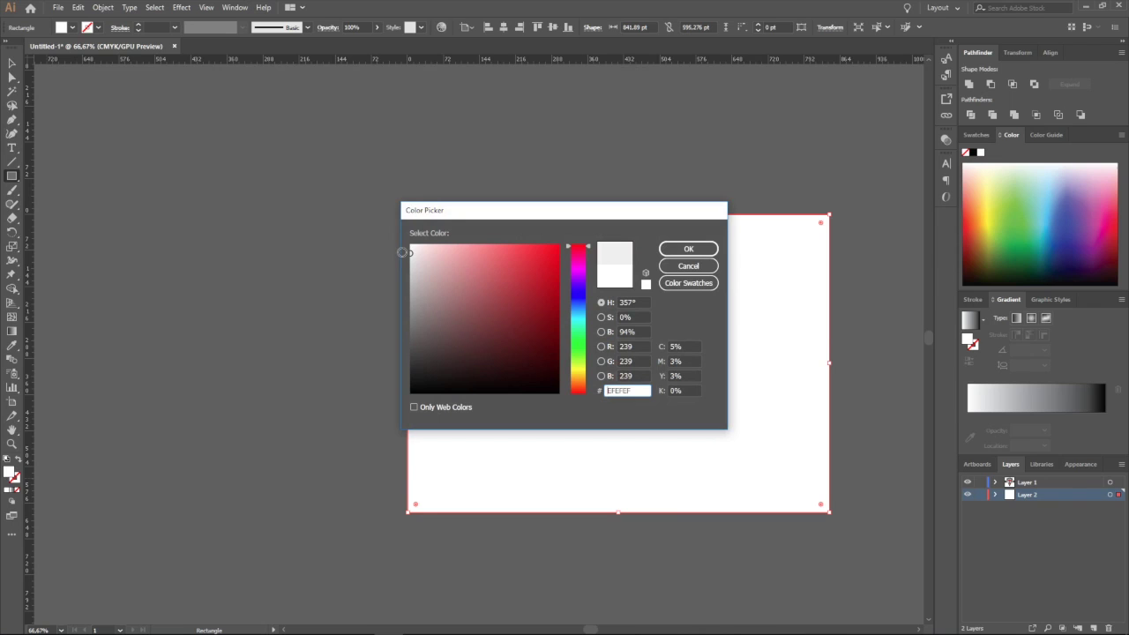
pyautogui.click(706, 249)
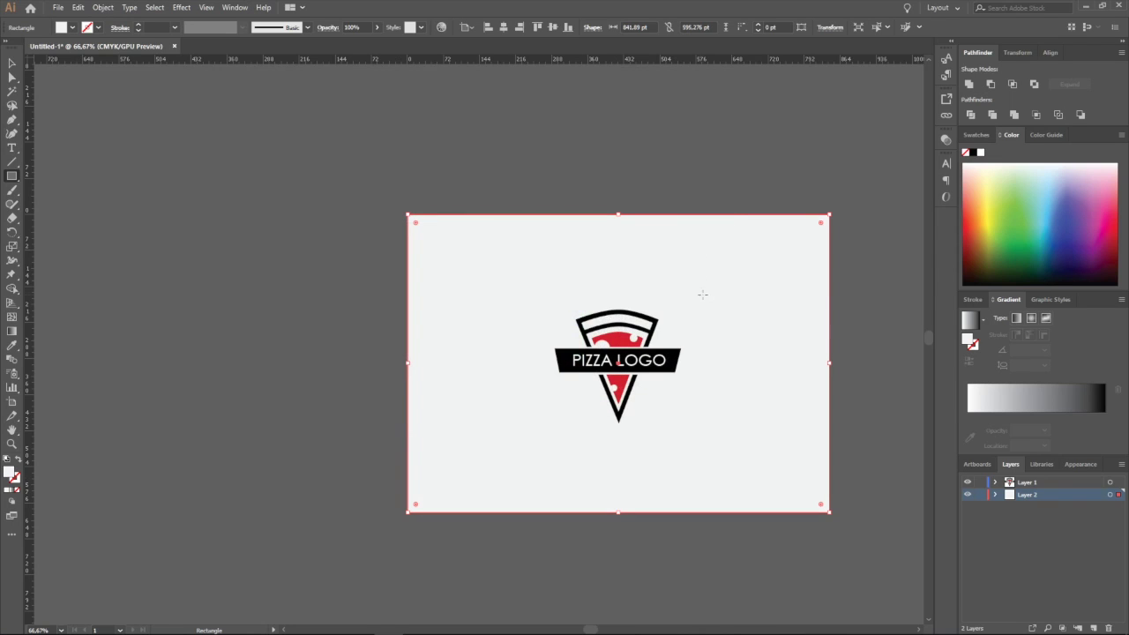
# Inspect the logo's gaps and cut-outs against the light grey background, both close up and as a whole
pyautogui.scroll(1, 652, 368)
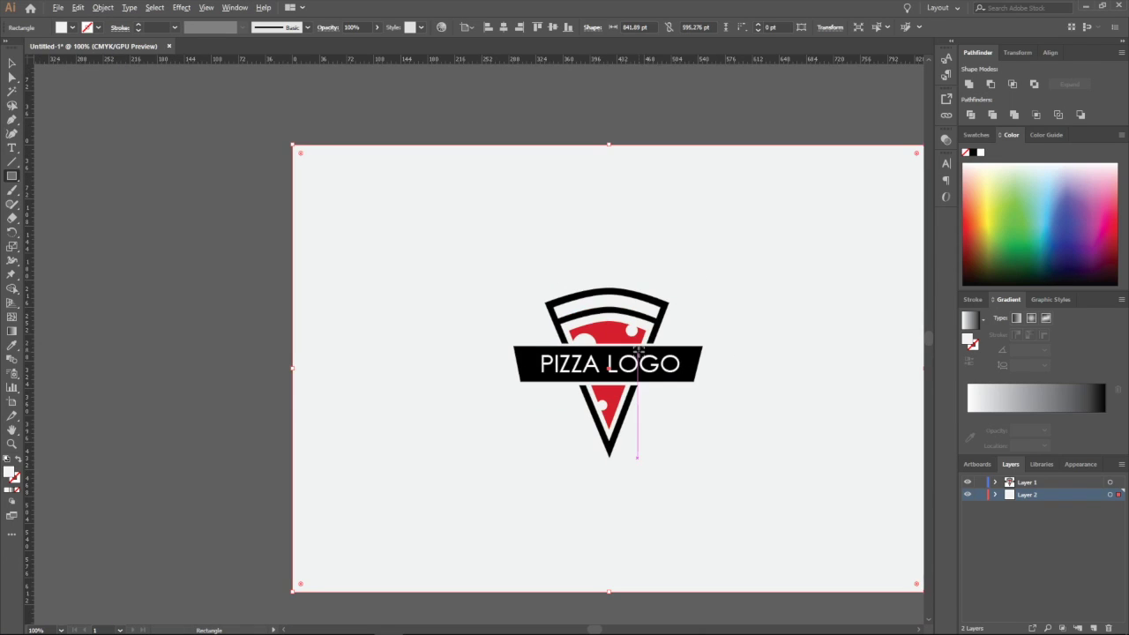
pyautogui.scroll(4, 605, 348)
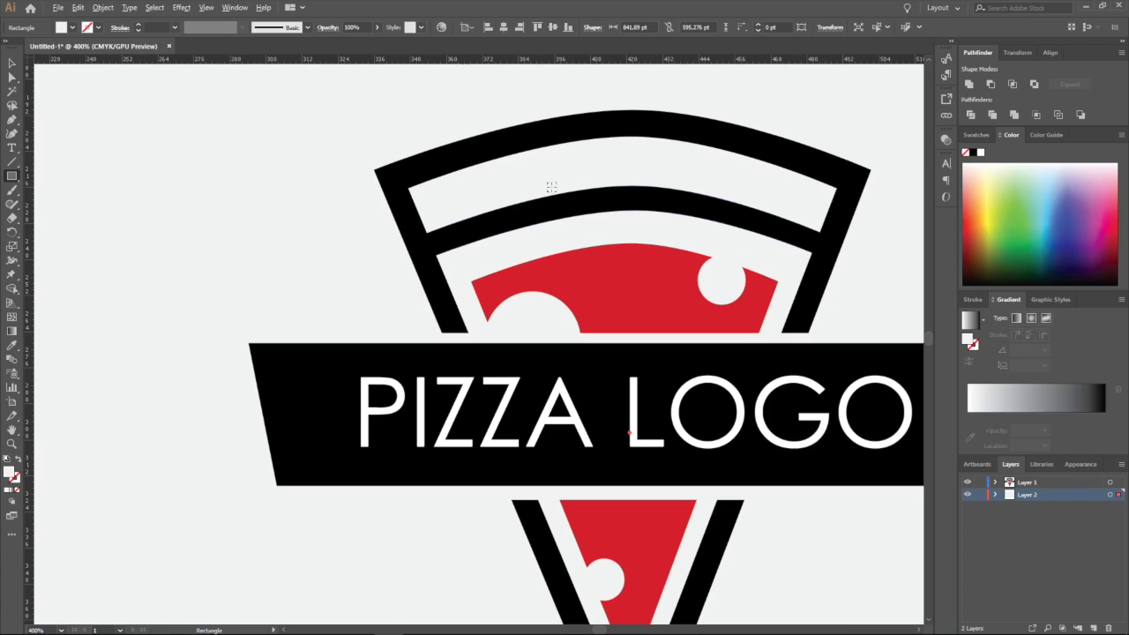
pyautogui.scroll(-2, 523, 453)
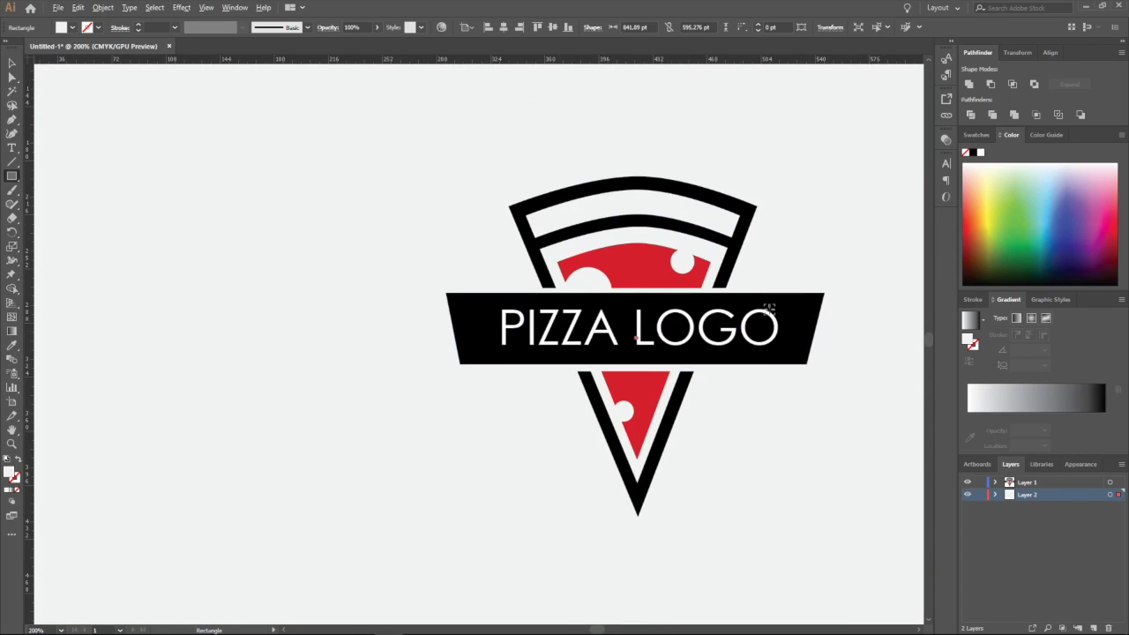
pyautogui.scroll(-6, 858, 315)
pyautogui.scroll(3, 808, 304)
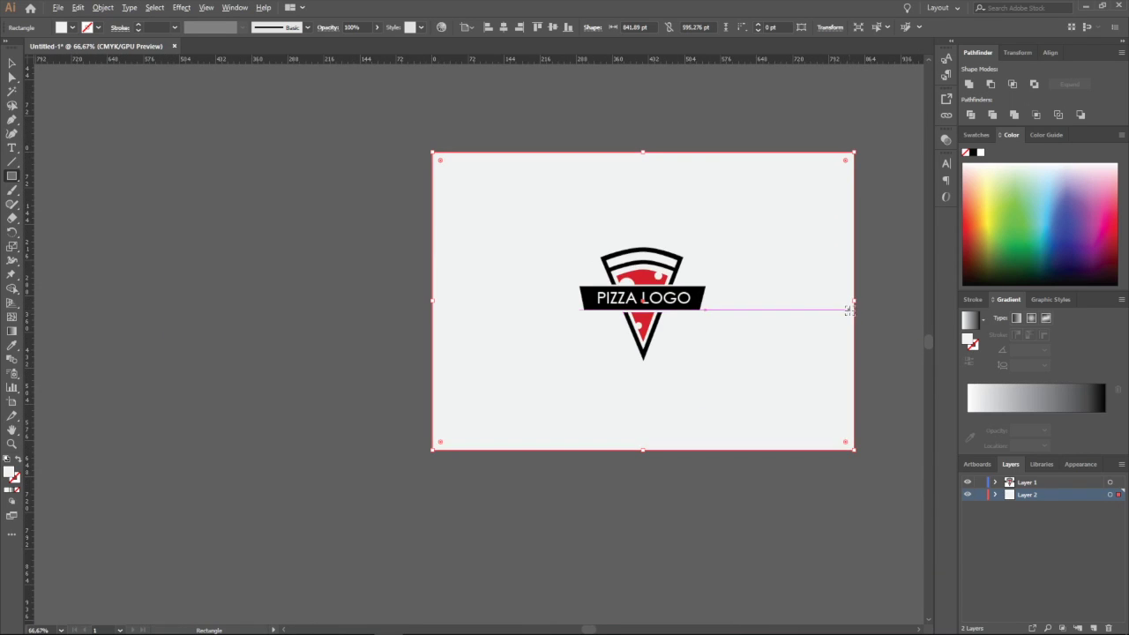
pyautogui.scroll(1, 808, 303)
pyautogui.scroll(1, 642, 310)
pyautogui.scroll(-1, 642, 311)
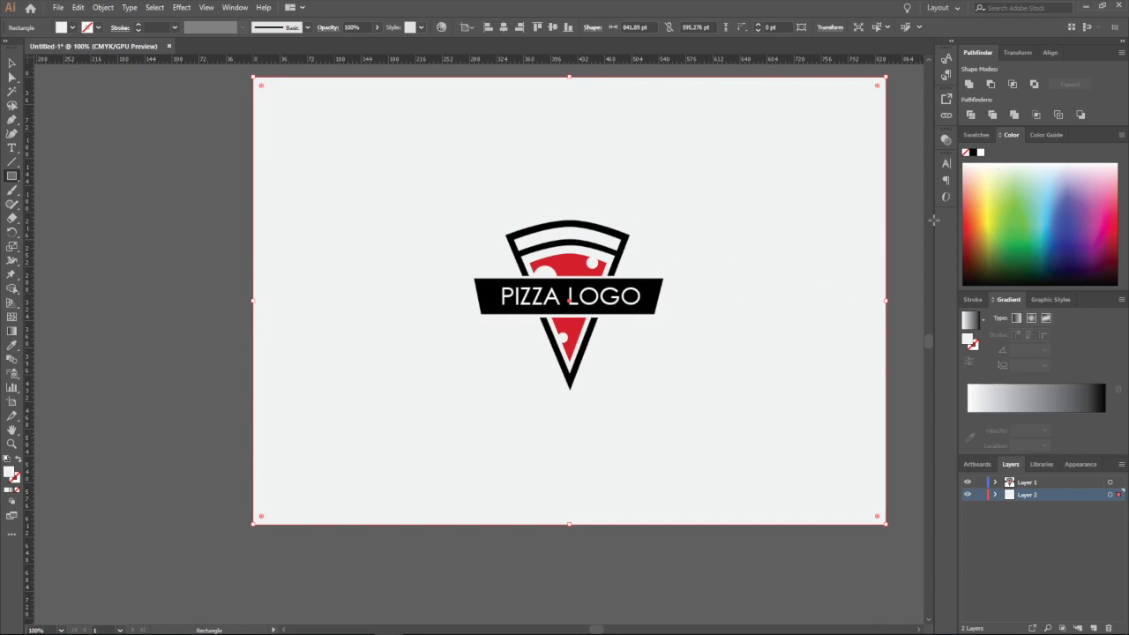
# Expand Layer 2 and draw an ellipse about 625 by 517 pt around the logo on it
pyautogui.click(997, 496)
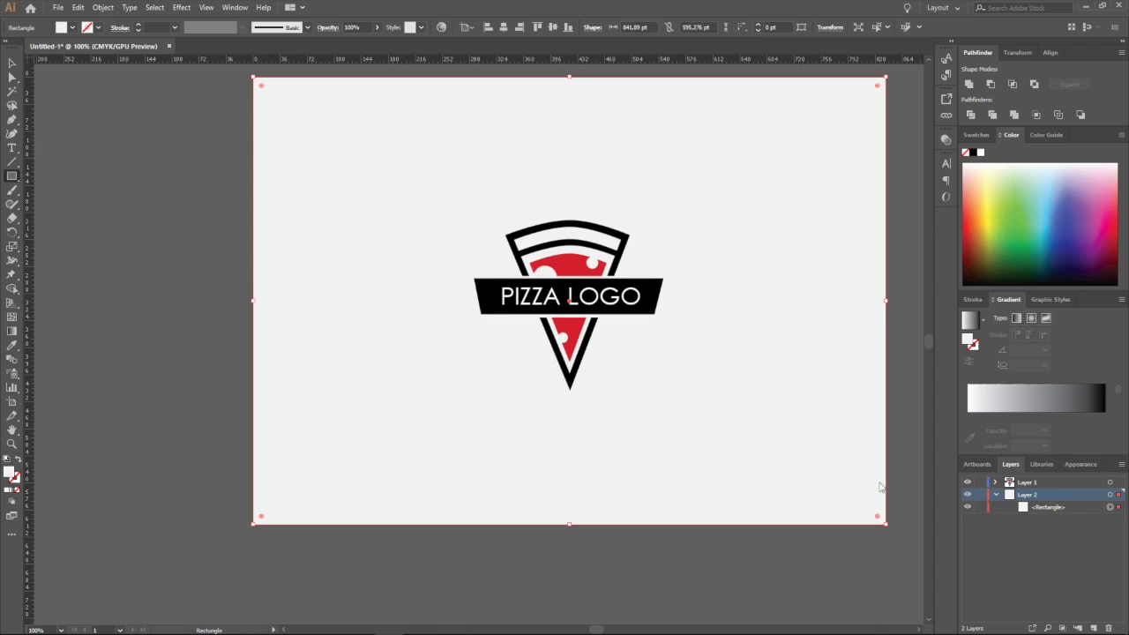
pyautogui.click(12, 177)
pyautogui.click(78, 206)
pyautogui.moveTo(371, 113); pyautogui.dragTo(839, 498)
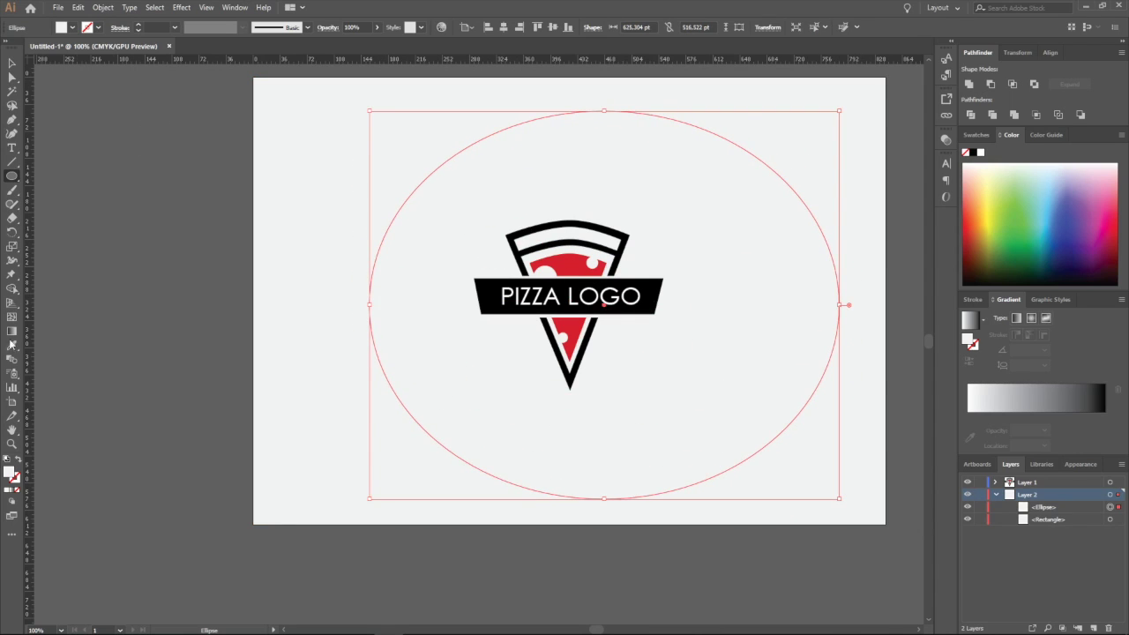
# Fill the ellipse with white and centre it horizontally and vertically on the artboard
pyautogui.doubleClick(10, 475)
pyautogui.moveTo(420, 261); pyautogui.dragTo(409, 245)
pyautogui.click(688, 249)
pyautogui.click(12, 63)
pyautogui.moveTo(729, 242); pyautogui.dragTo(698, 230)
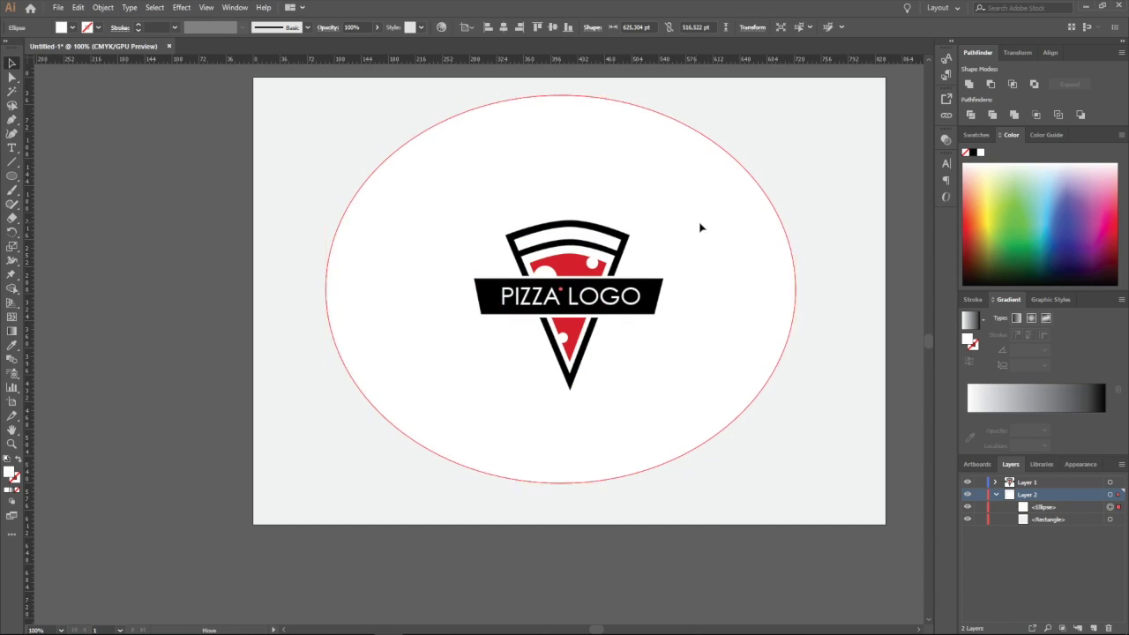
pyautogui.click(504, 28)
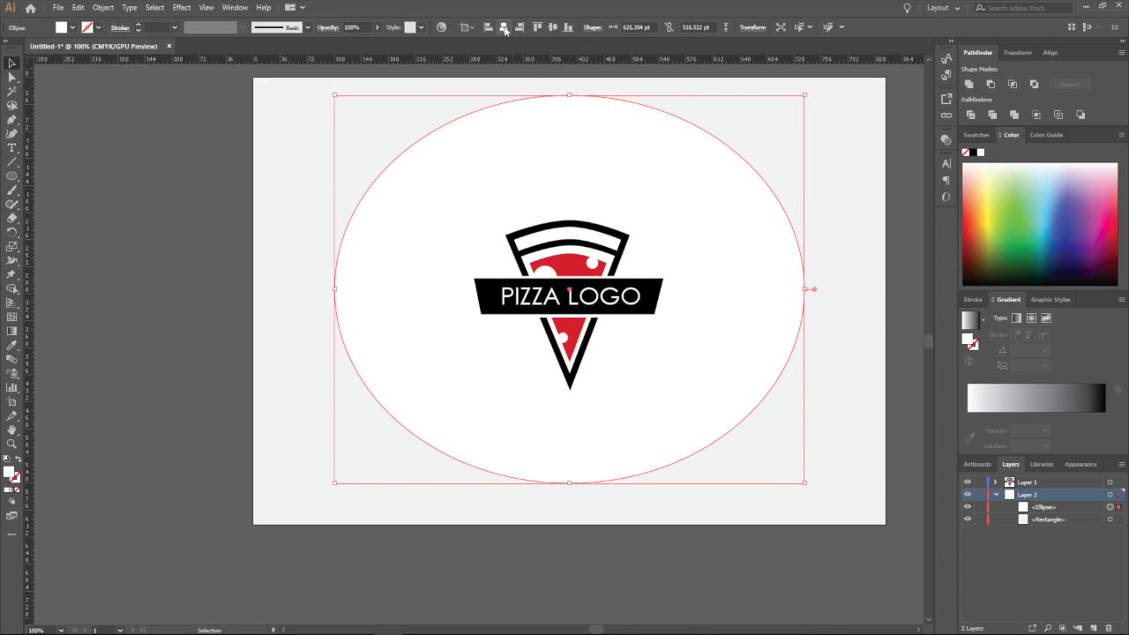
pyautogui.click(552, 28)
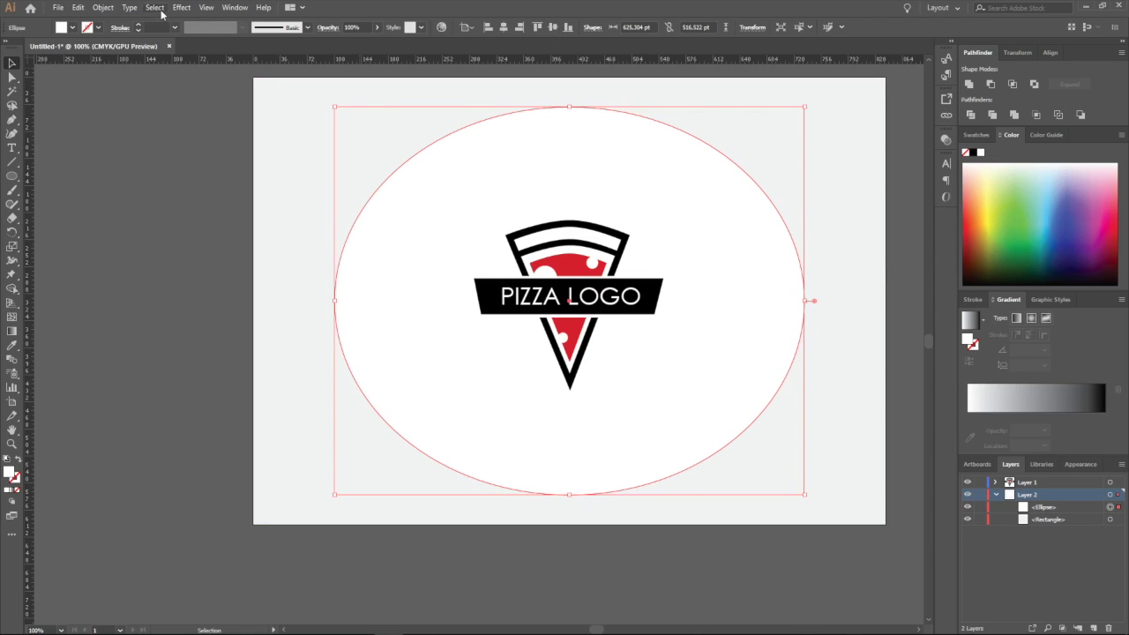
# Apply a Gaussian Blur effect with a radius of 90 pixels to the white ellipse
pyautogui.click(182, 9)
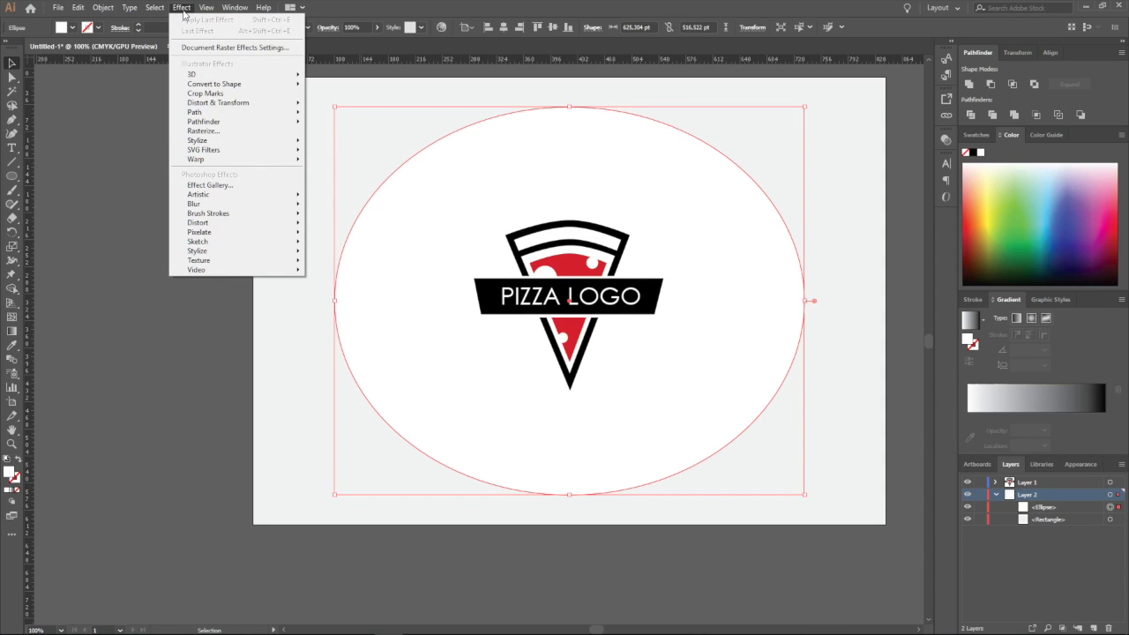
pyautogui.moveTo(216, 143)
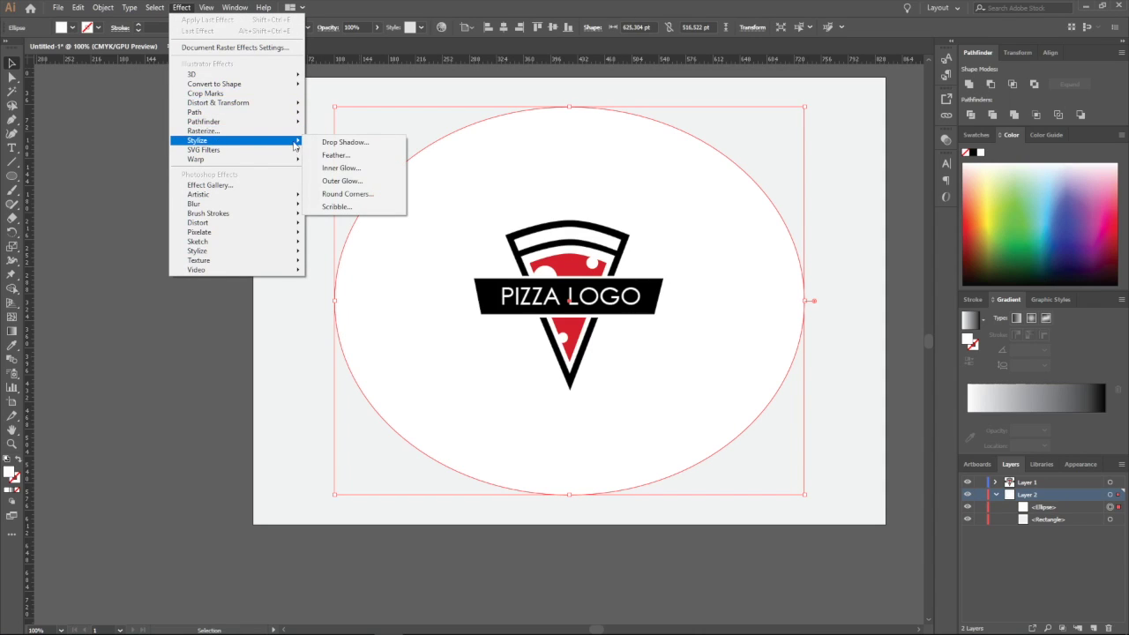
pyautogui.moveTo(253, 209)
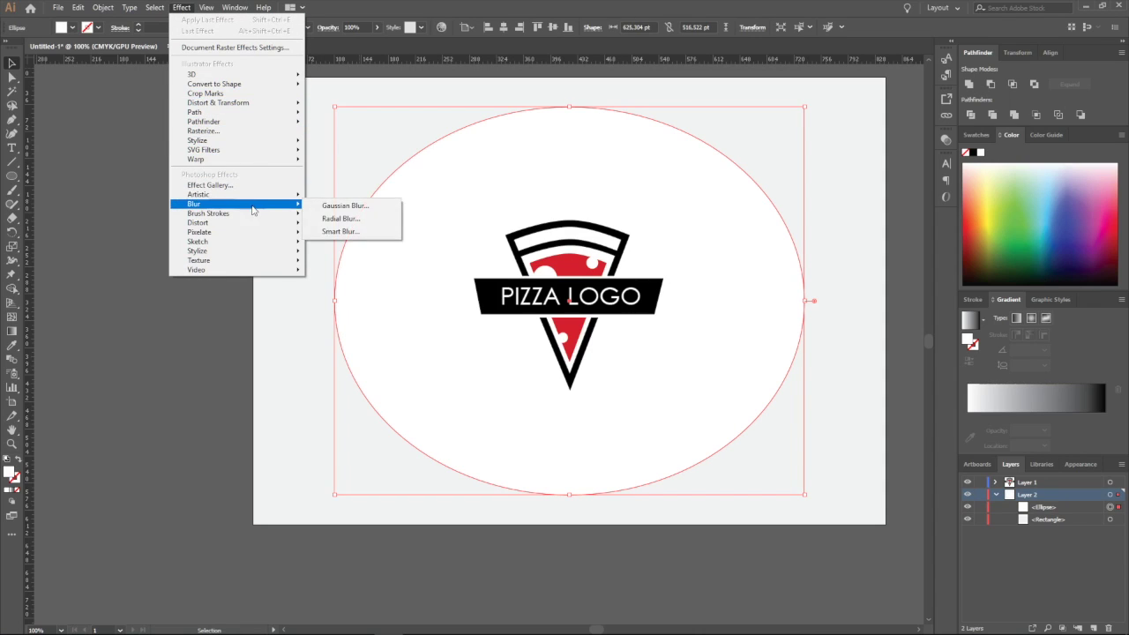
pyautogui.click(339, 208)
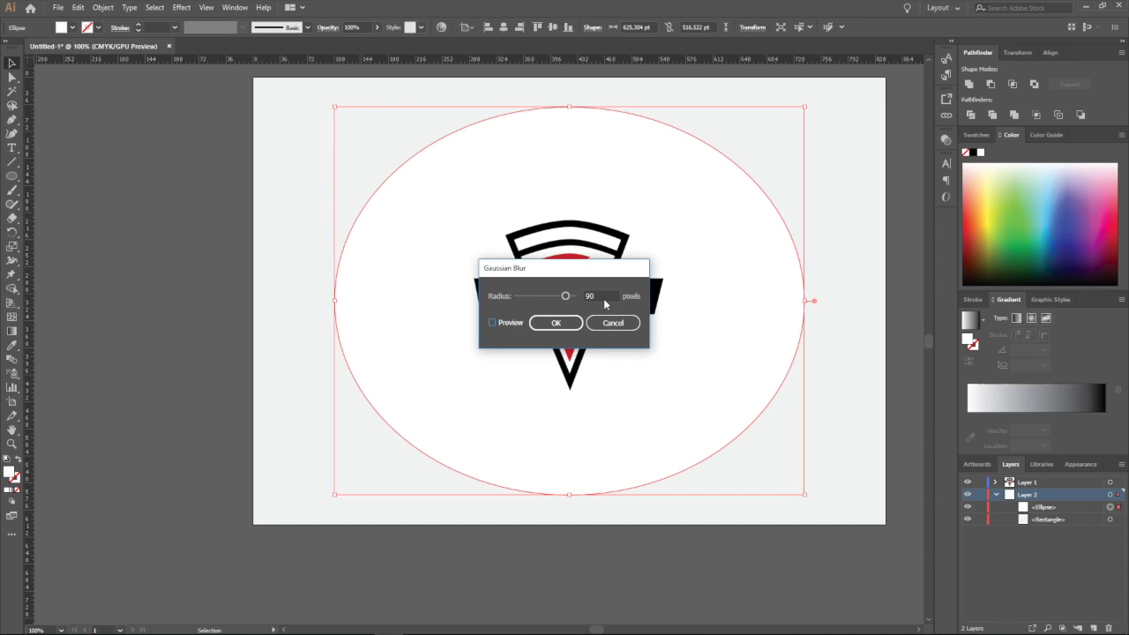
pyautogui.press('space')
pyautogui.click(556, 324)
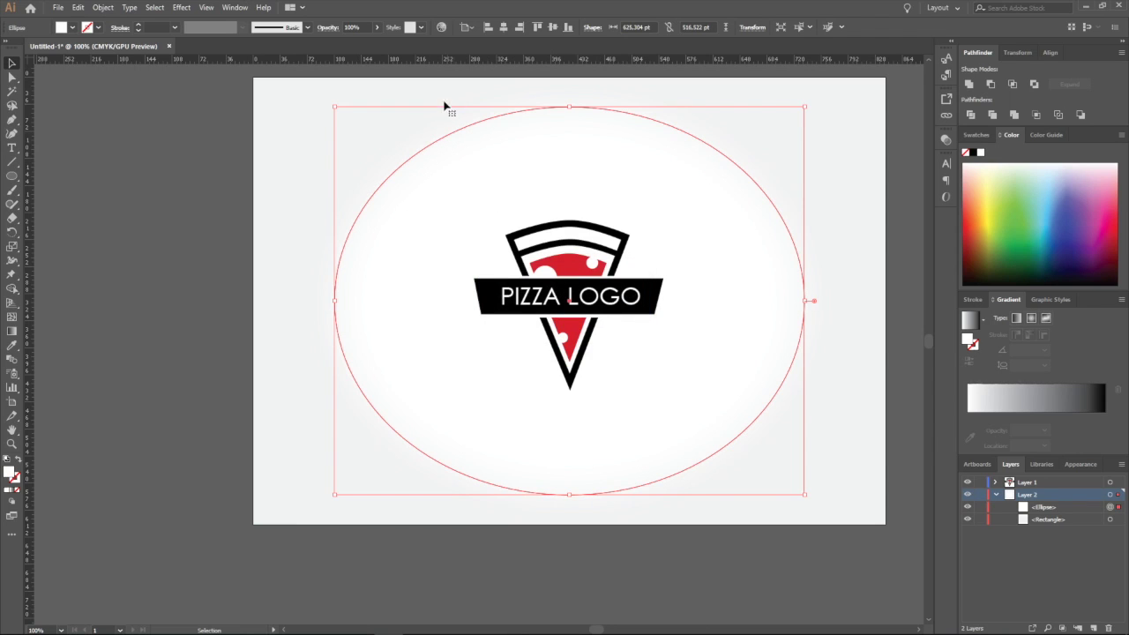
# Enlarge the blurred ellipse outward from two opposite corners until it spans almost the full artboard height
pyautogui.moveTo(334, 106); pyautogui.dragTo(302, 70)
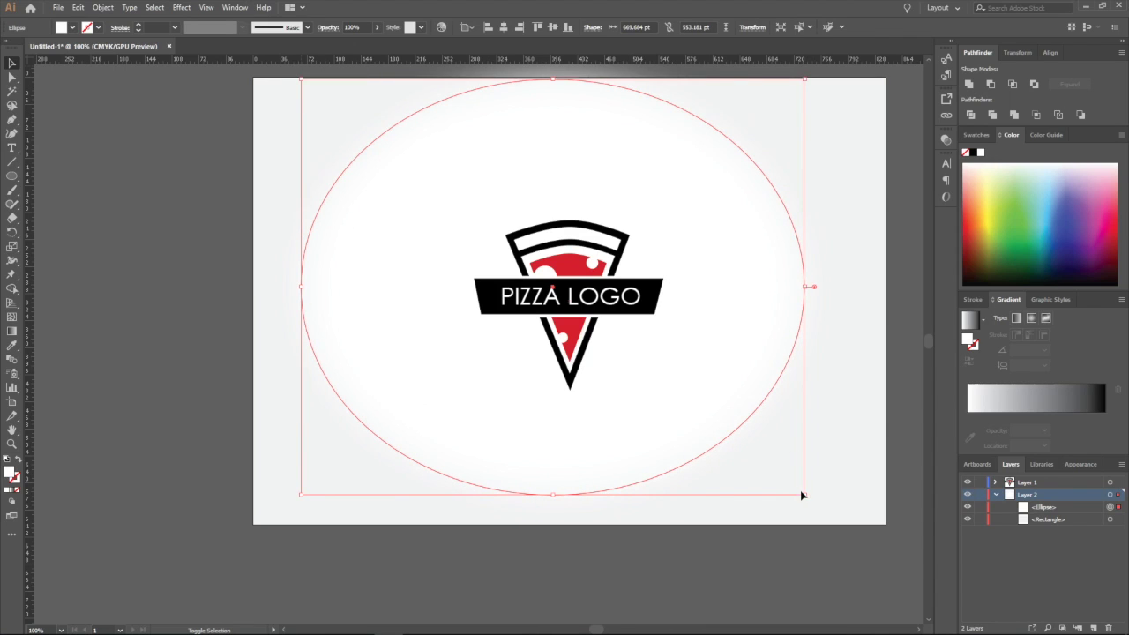
pyautogui.moveTo(802, 495); pyautogui.dragTo(860, 524)
pyautogui.click(898, 377)
# Inspect how the blurred ellipse blends into the grey background around the logo
pyautogui.scroll(-1, 644, 327)
pyautogui.scroll(2, 578, 295)
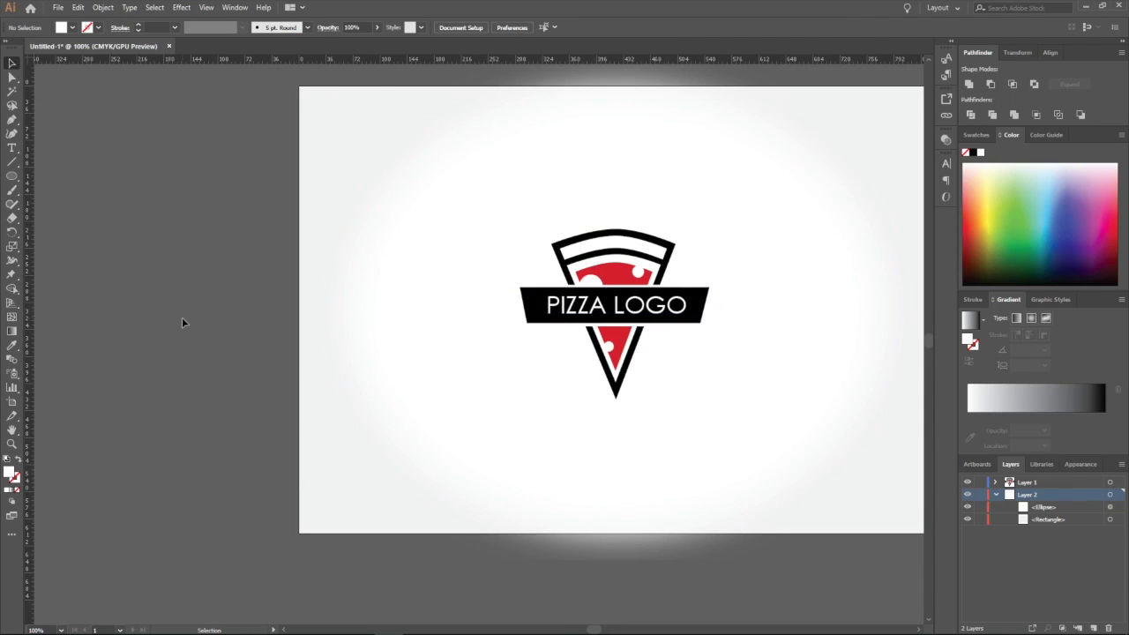
pyautogui.scroll(1, 199, 321)
pyautogui.scroll(-3, 214, 323)
pyautogui.scroll(1, 214, 323)
pyautogui.scroll(1, 222, 324)
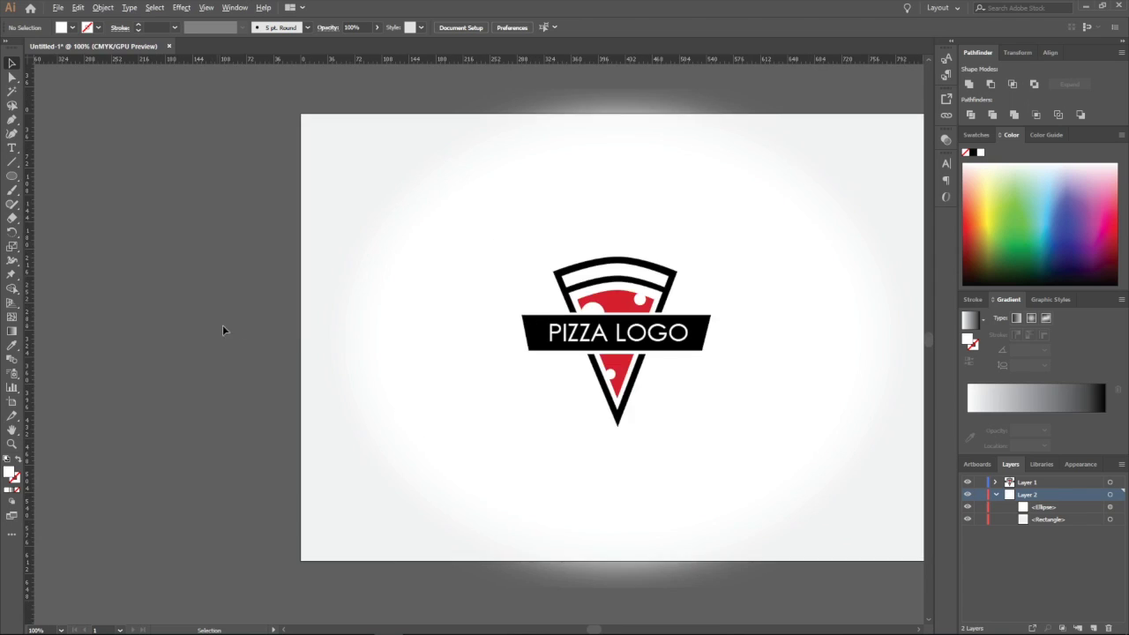
pyautogui.scroll(-1, 358, 338)
pyautogui.scroll(1, 523, 333)
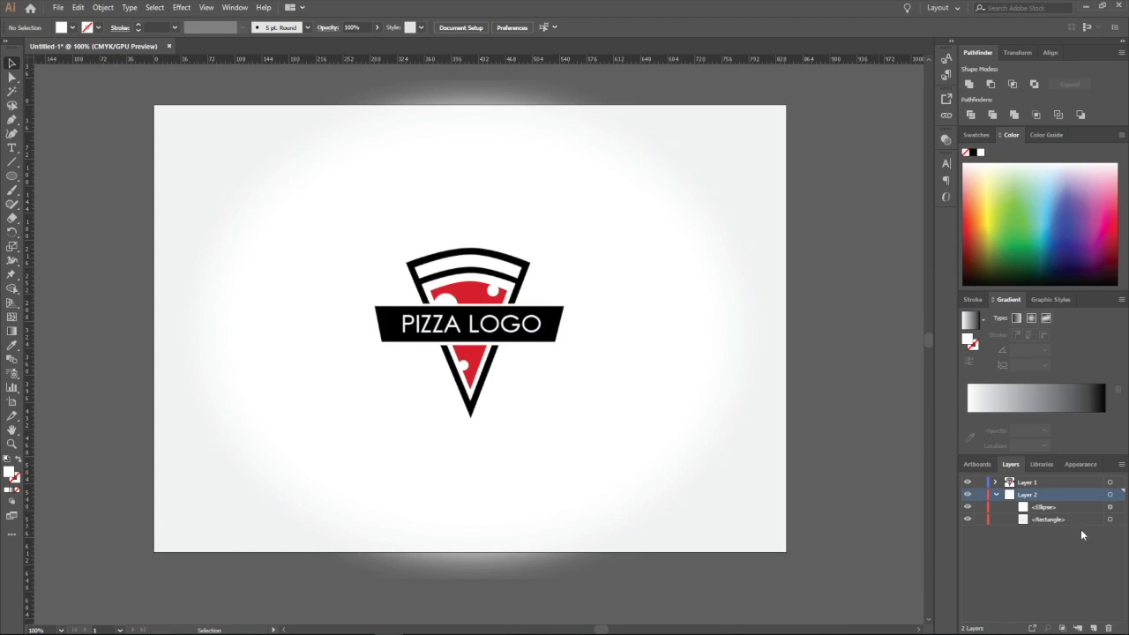
# Lighten the fill of the background rectangle on Layer 2 to F4F4F4 and check the overall look
pyautogui.click(1109, 520)
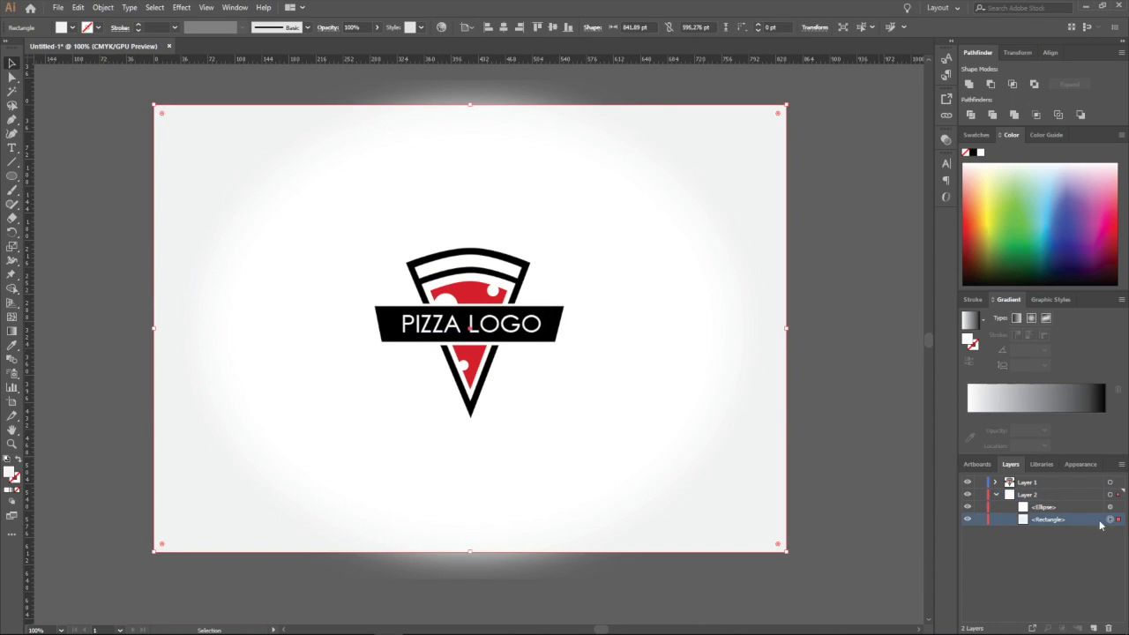
pyautogui.doubleClick(12, 474)
pyautogui.moveTo(411, 254); pyautogui.dragTo(409, 251)
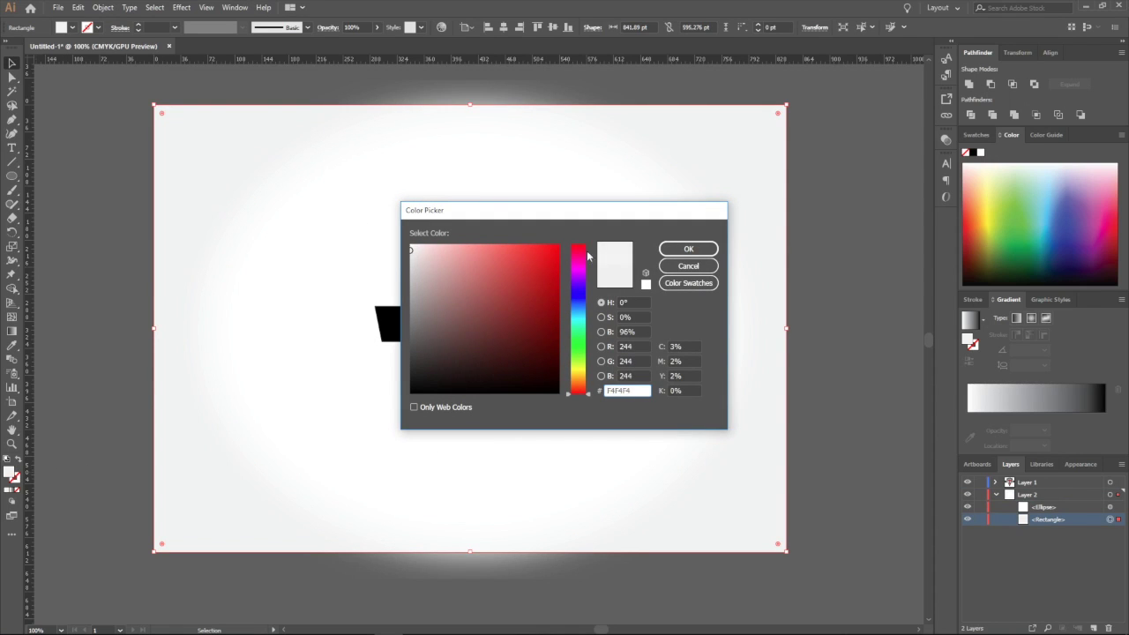
pyautogui.click(675, 250)
pyautogui.click(838, 252)
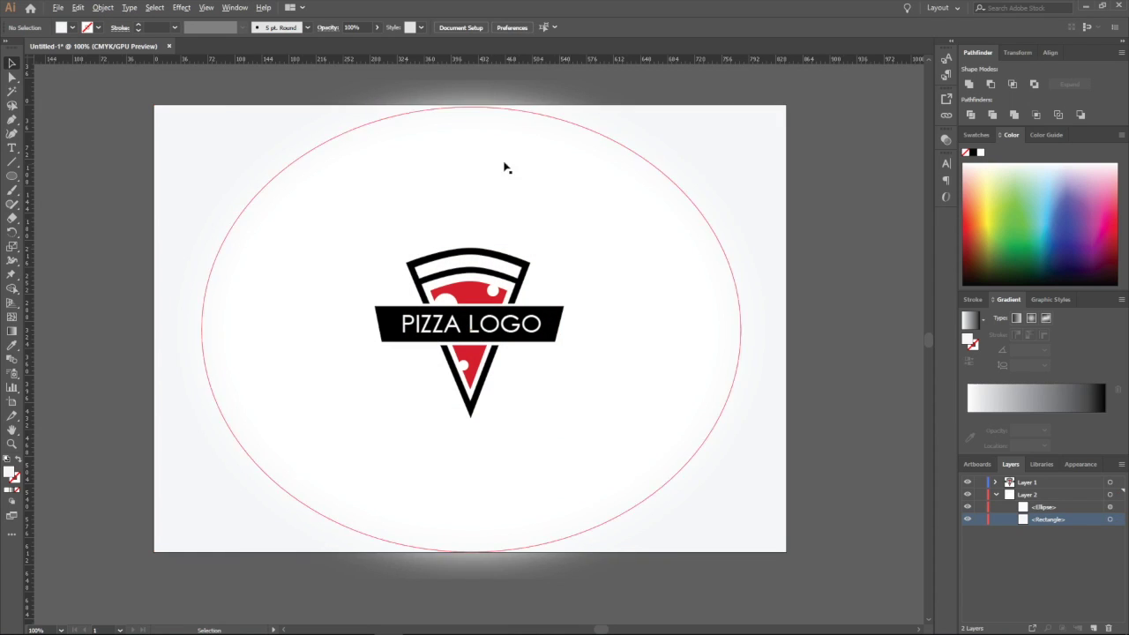
pyautogui.scroll(2, 358, 194)
pyautogui.scroll(-2, 392, 199)
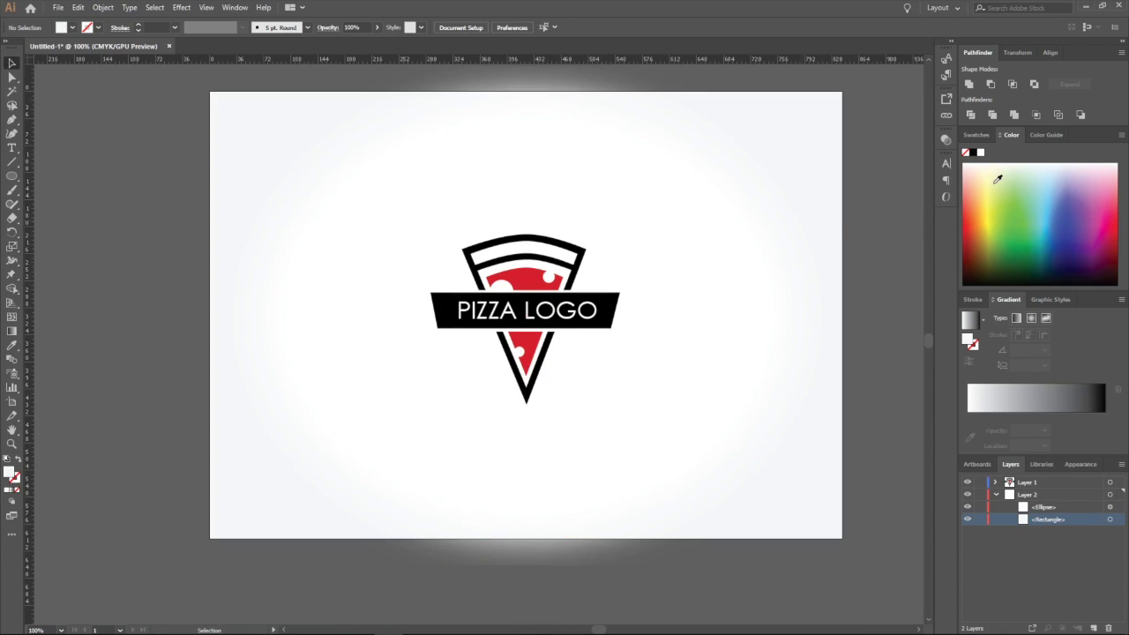
# Collapse Layer 2, target all artwork on Layer 1, and open the Drop Shadow effect settings clear of the logo
pyautogui.click(996, 494)
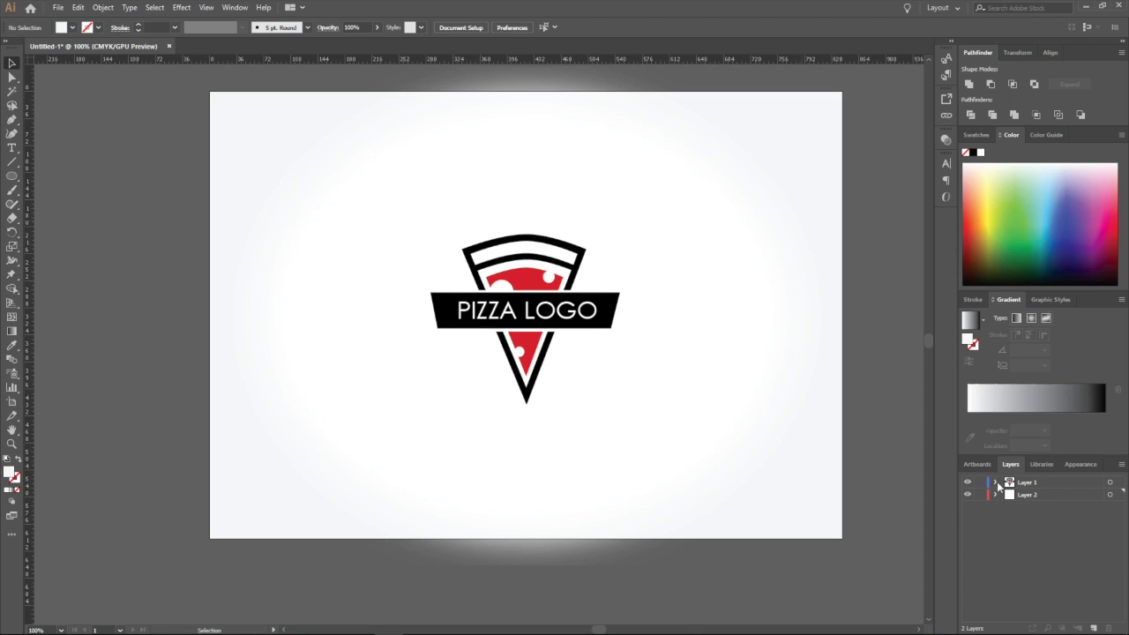
pyautogui.click(1111, 482)
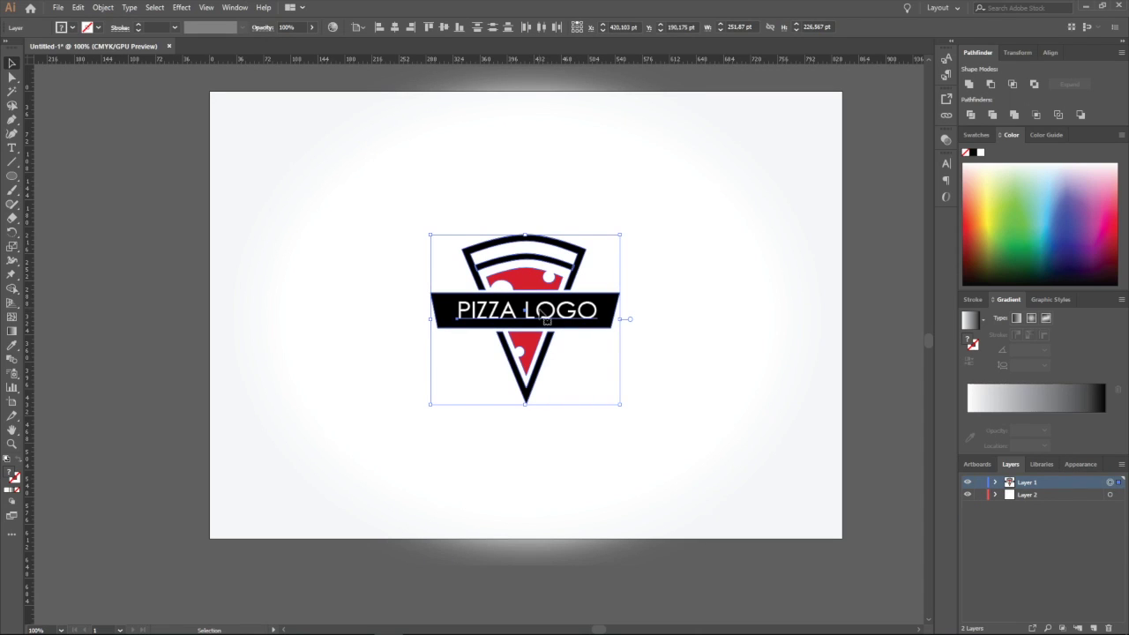
pyautogui.click(181, 9)
pyautogui.moveTo(276, 142)
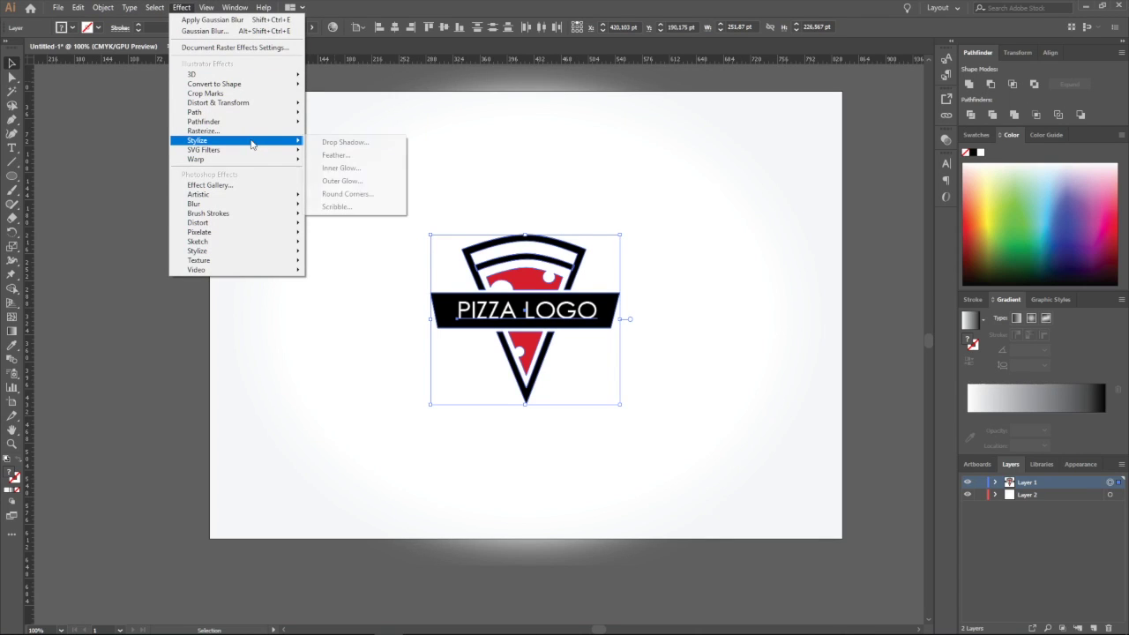
pyautogui.click(355, 143)
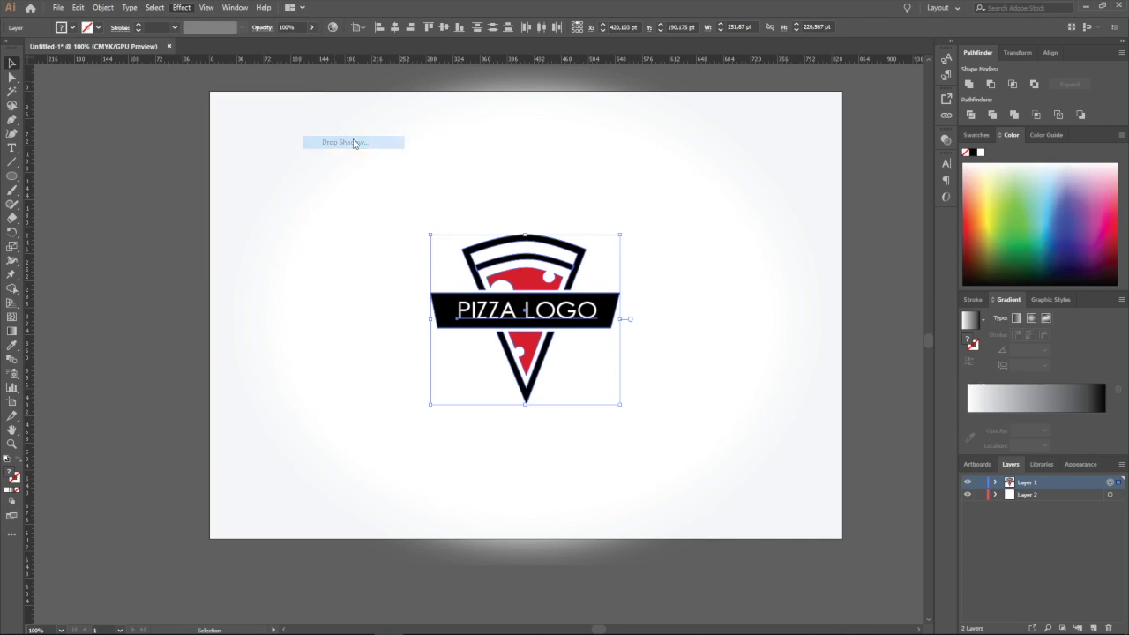
pyautogui.moveTo(580, 235); pyautogui.dragTo(860, 189)
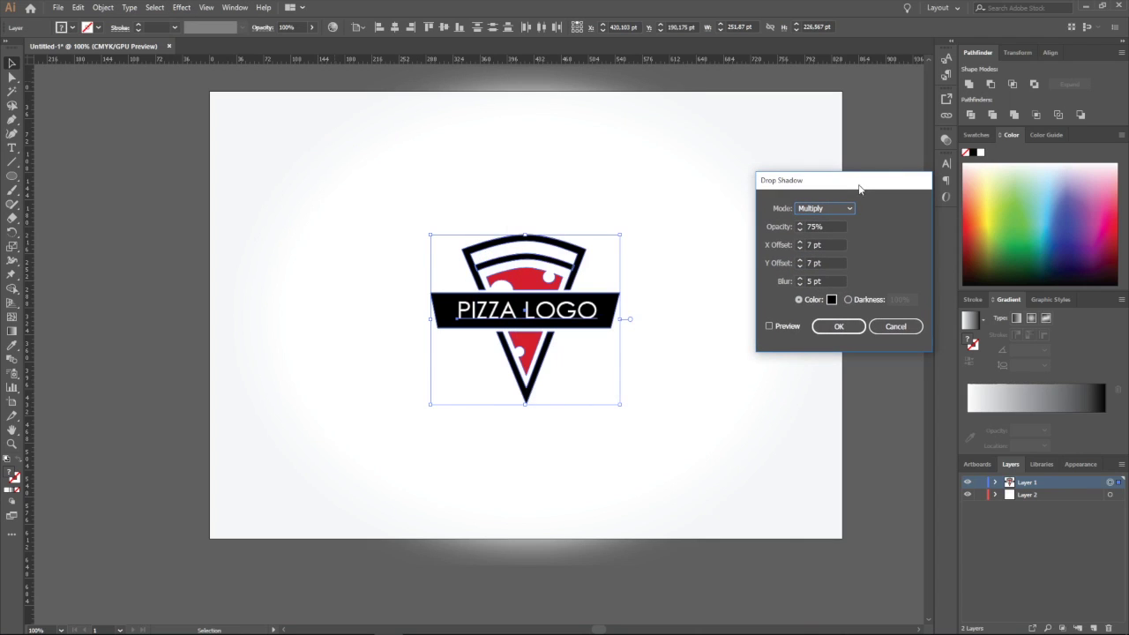
# Set the drop shadow to 25% opacity, 5 pt X and Y offsets and 10 pt blur, and preview it
pyautogui.doubleClick(812, 227)
pyautogui.write('25')
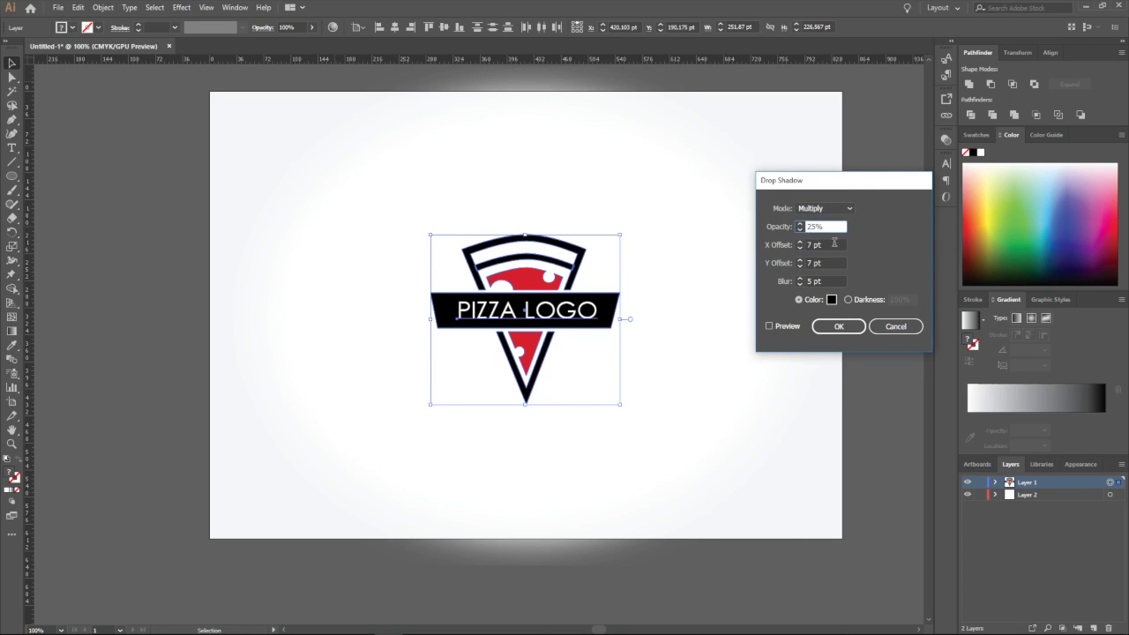
pyautogui.press('Tab')
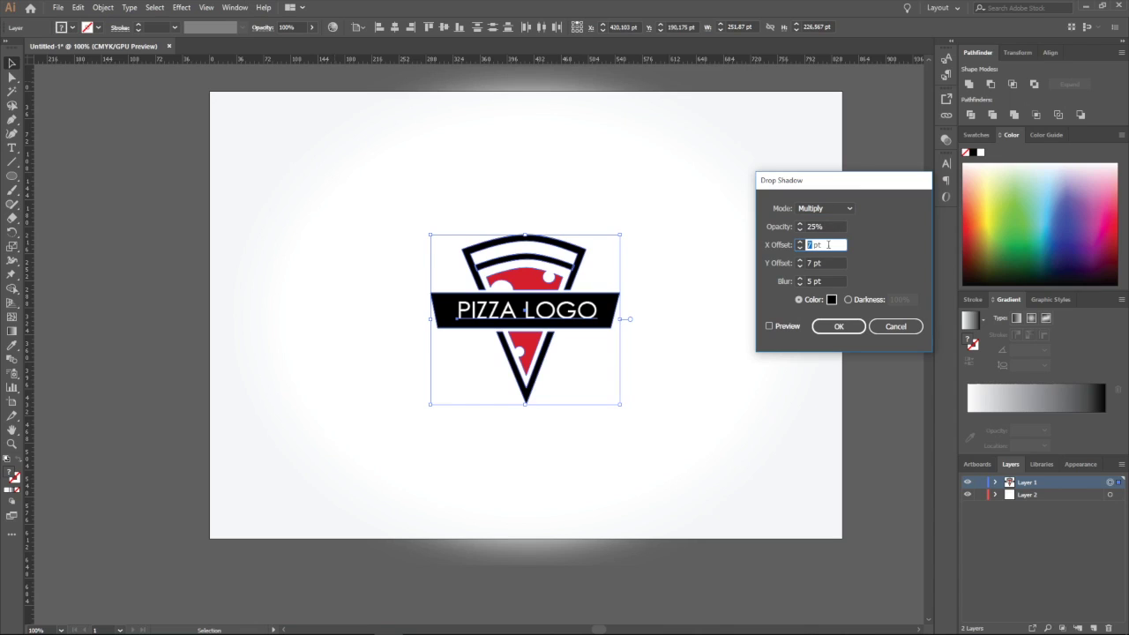
pyautogui.press('Tab')
pyautogui.write('5pt')
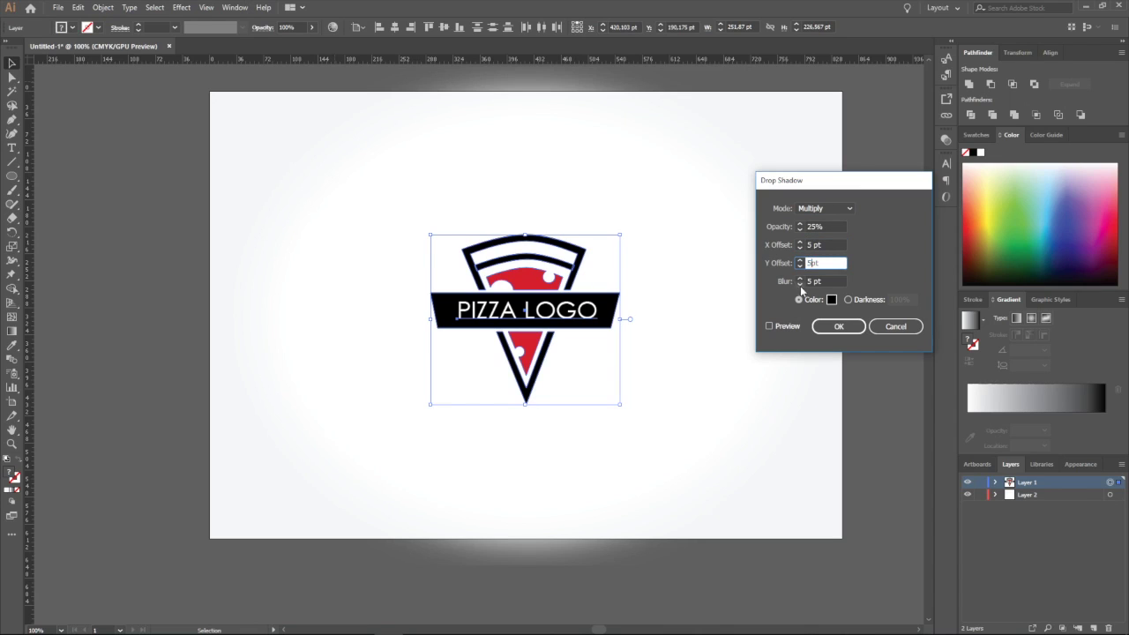
pyautogui.press('Tab')
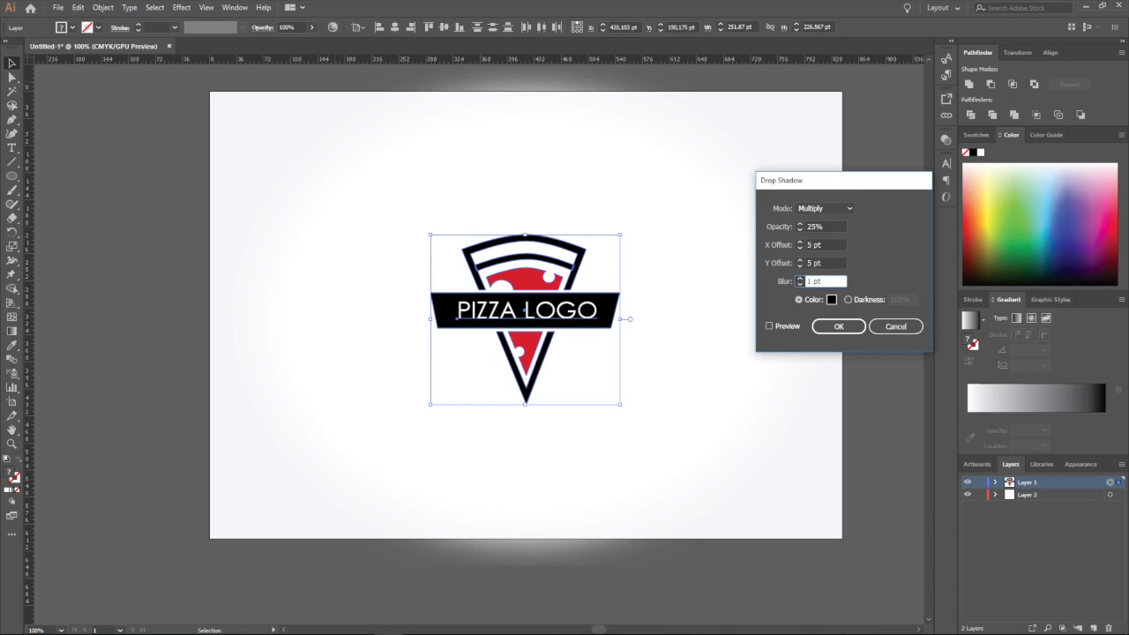
pyautogui.click(786, 326)
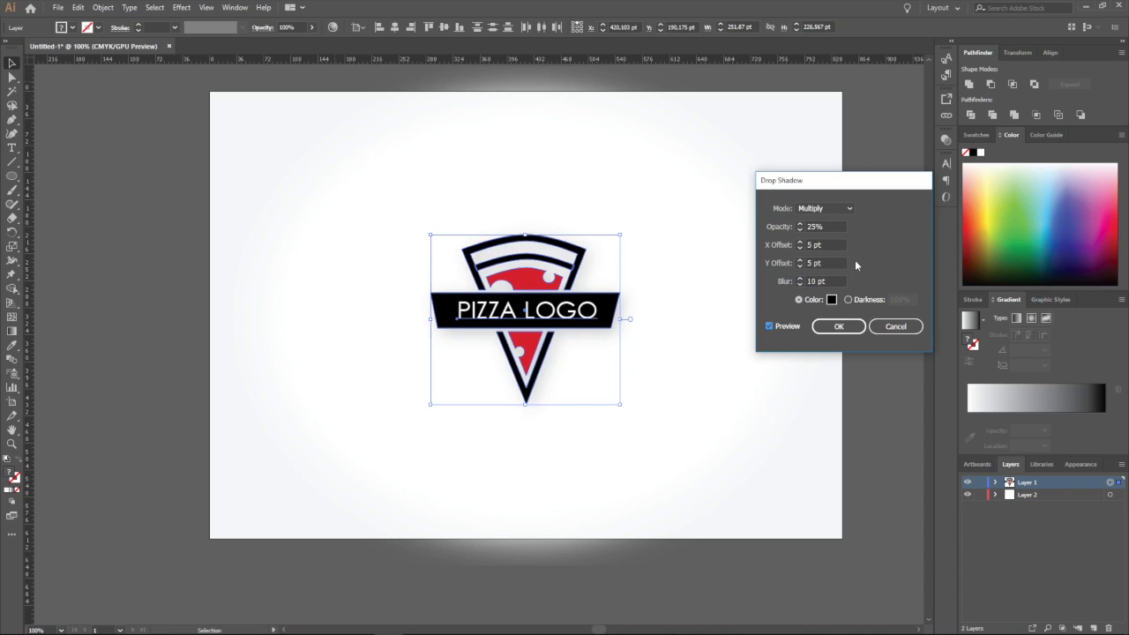
# Set the drop shadow's blur to 5 pt, apply the effect to the logo, and check the result
pyautogui.doubleClick(813, 280)
pyautogui.write('5')
pyautogui.click(831, 262)
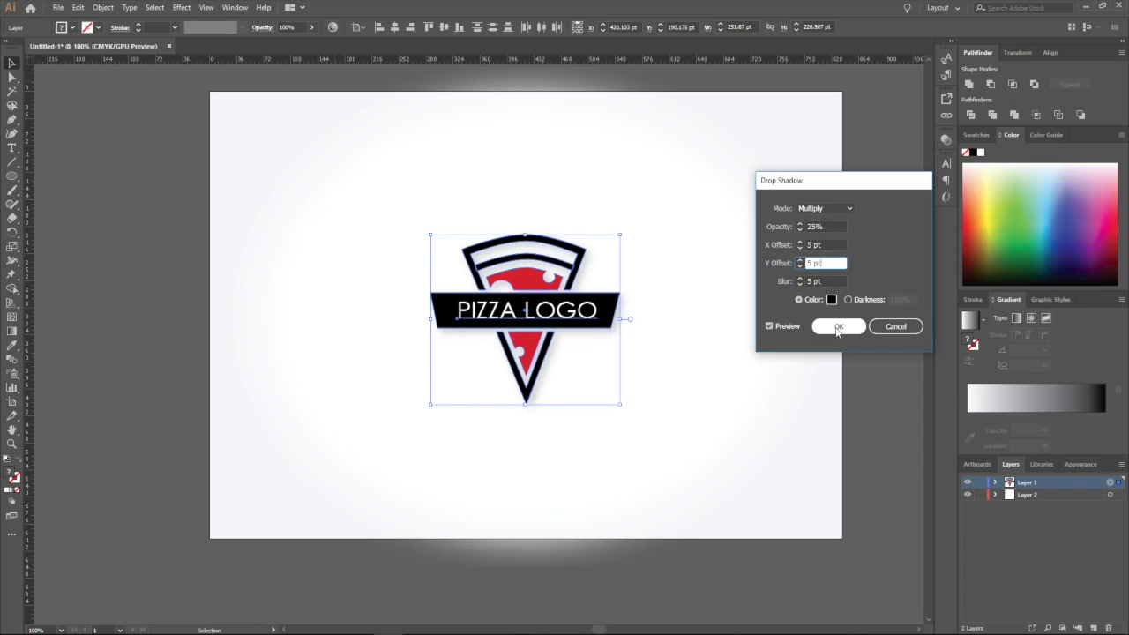
pyautogui.click(838, 327)
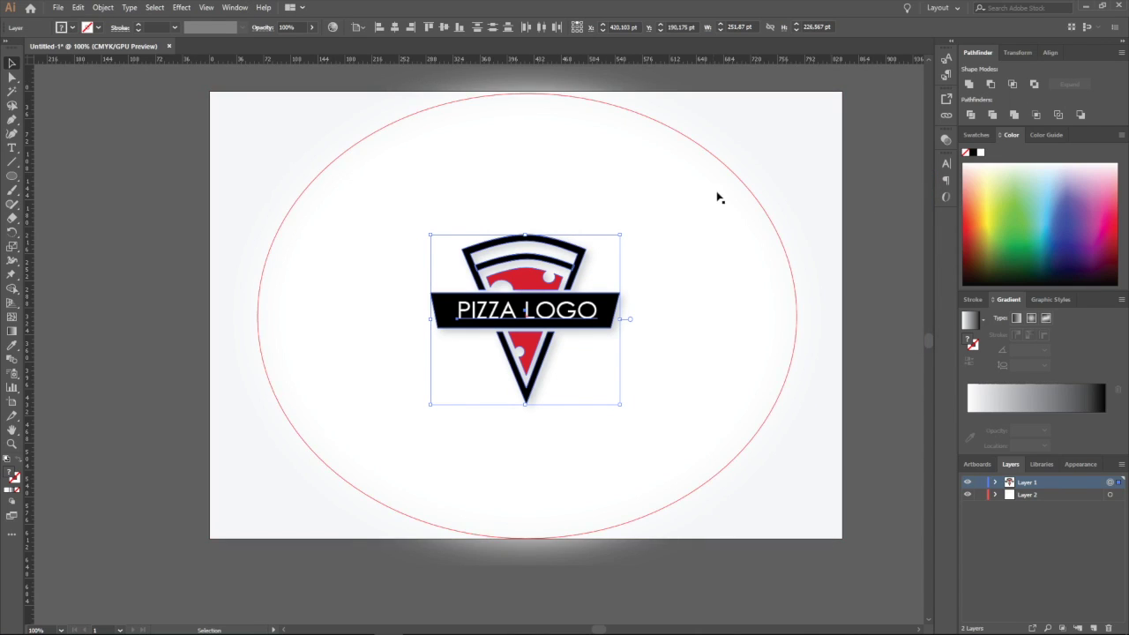
pyautogui.click(885, 201)
pyautogui.scroll(1, 565, 291)
pyautogui.scroll(-1, 565, 291)
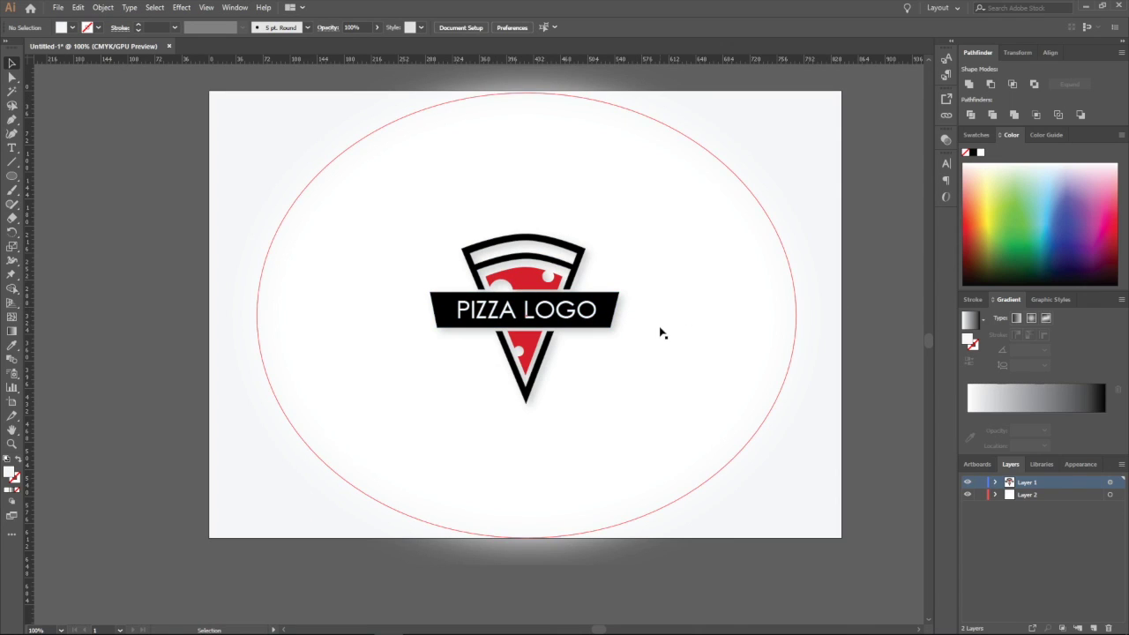
# Expand Layer 1 and convert the PIZZA LOGO text to outlines
pyautogui.click(996, 482)
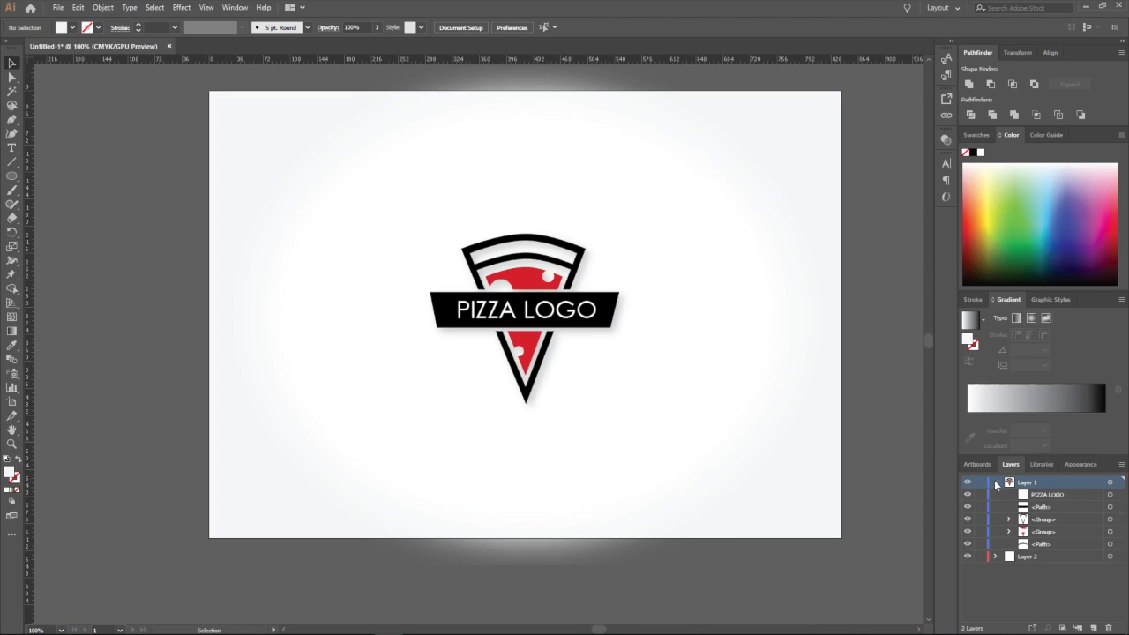
pyautogui.click(1110, 496)
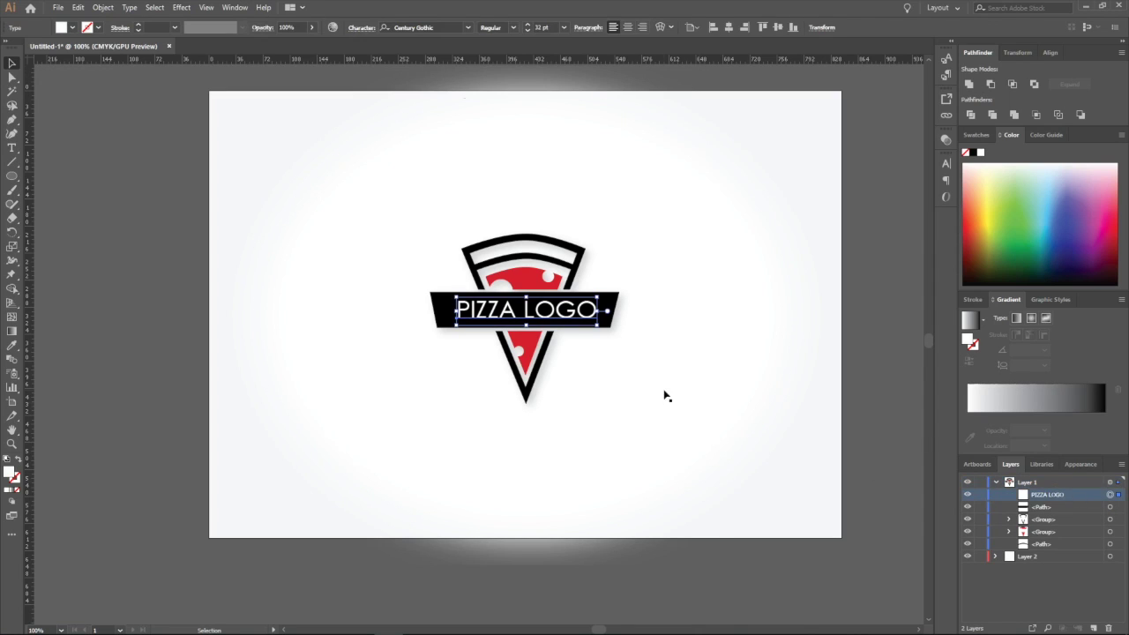
pyautogui.click(133, 9)
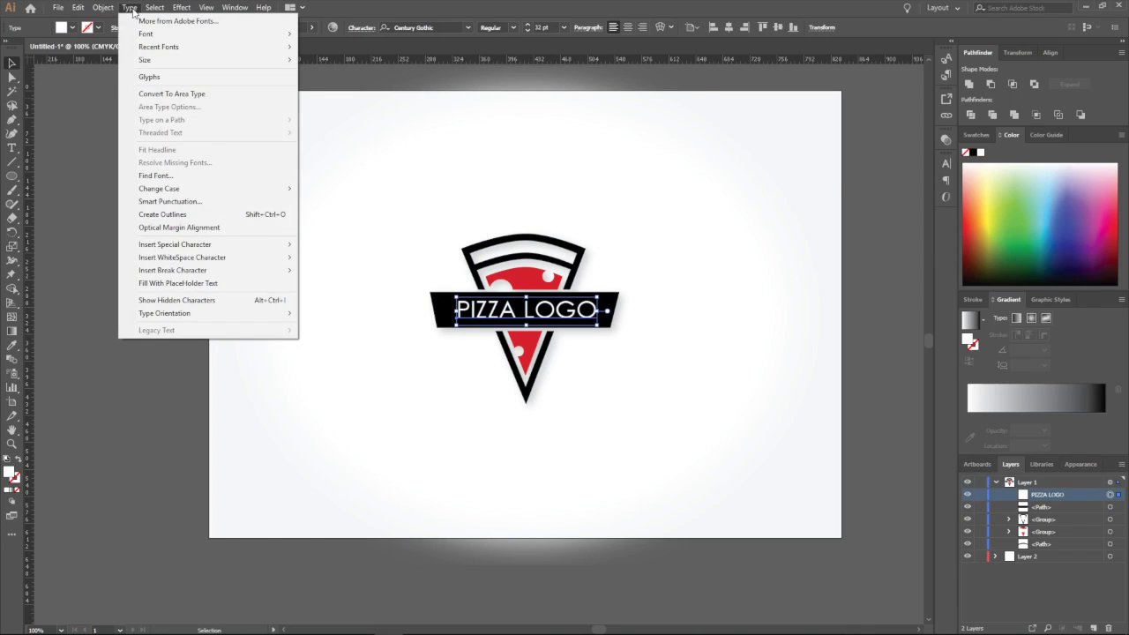
pyautogui.click(187, 216)
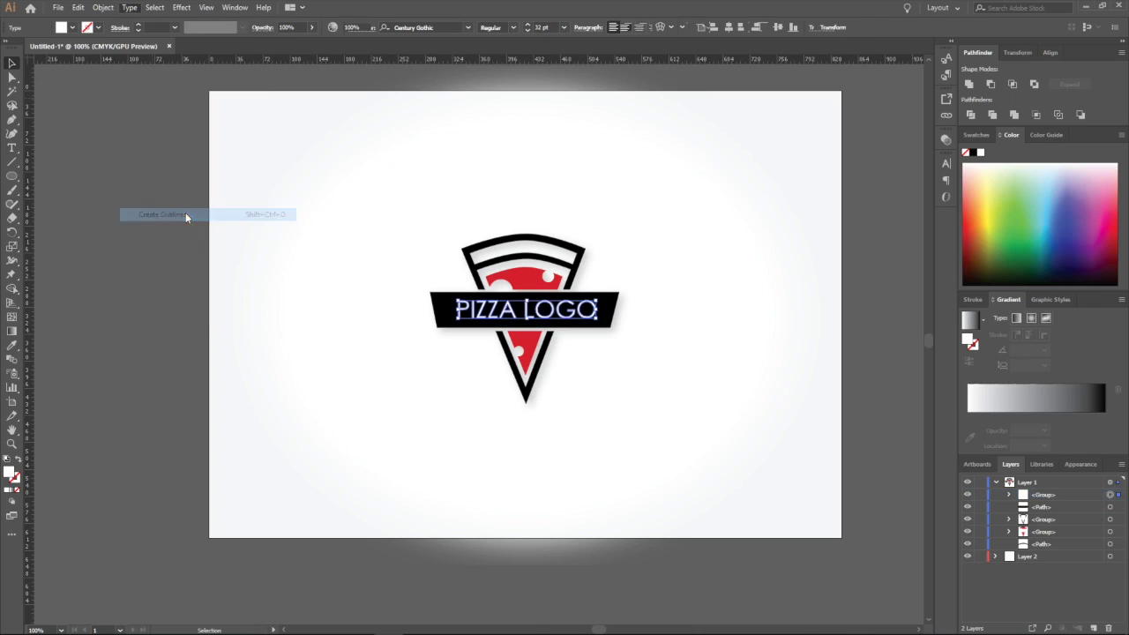
pyautogui.click(889, 310)
# Expand the outlined text's group and select its letter shapes one after another to examine them up close
pyautogui.scroll(4, 554, 313)
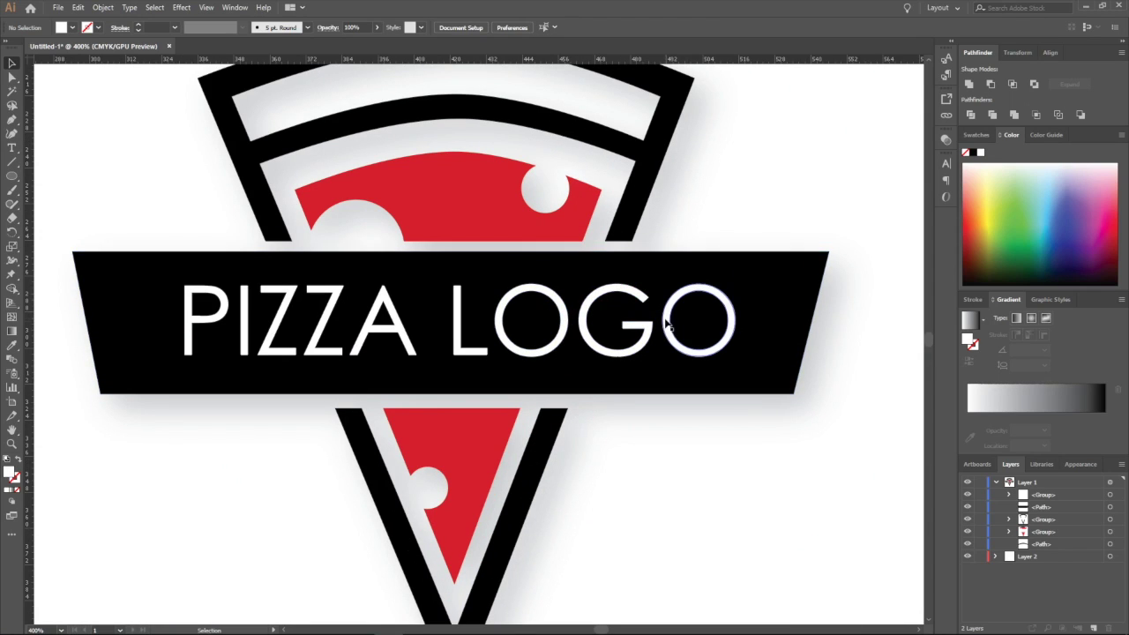
pyautogui.click(1009, 494)
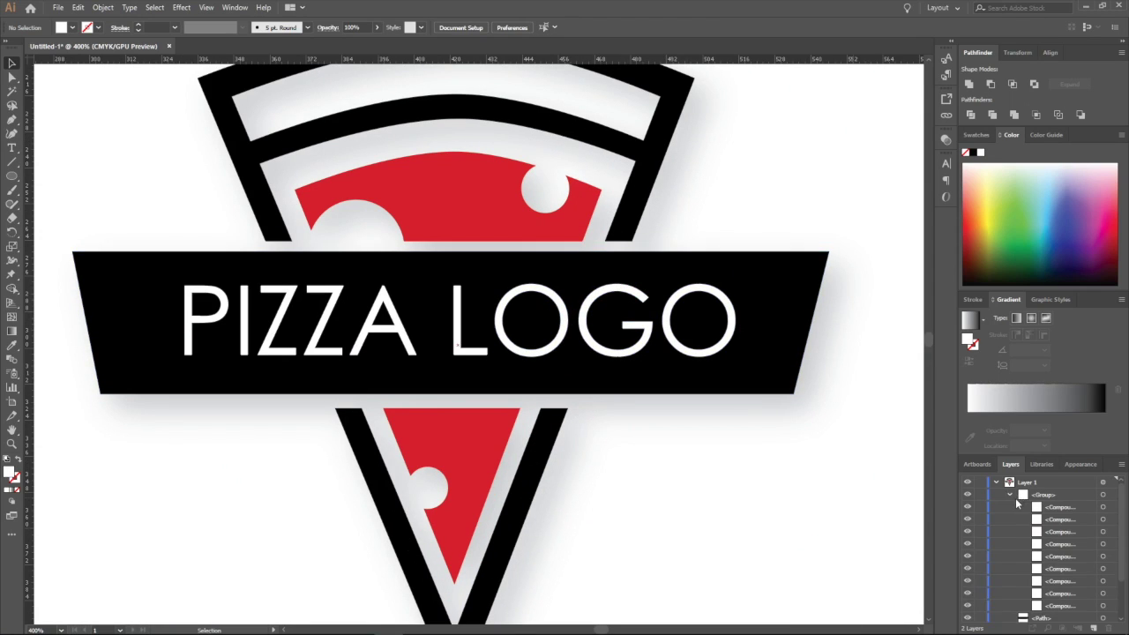
pyautogui.click(1103, 507)
pyautogui.click(1103, 519)
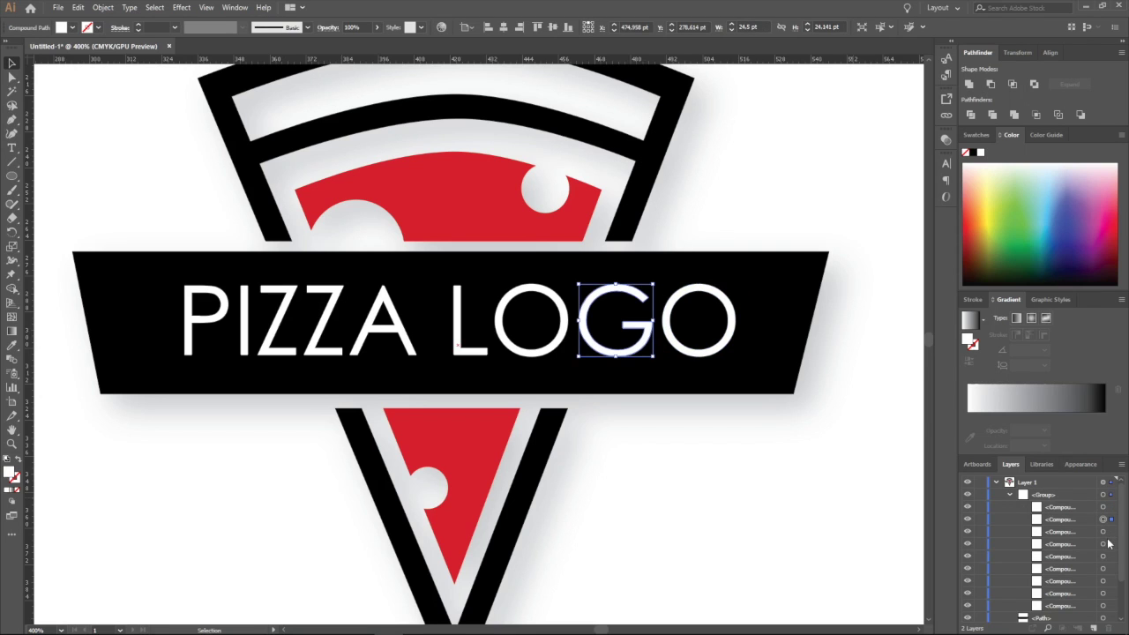
pyautogui.click(1102, 531)
pyautogui.click(1103, 544)
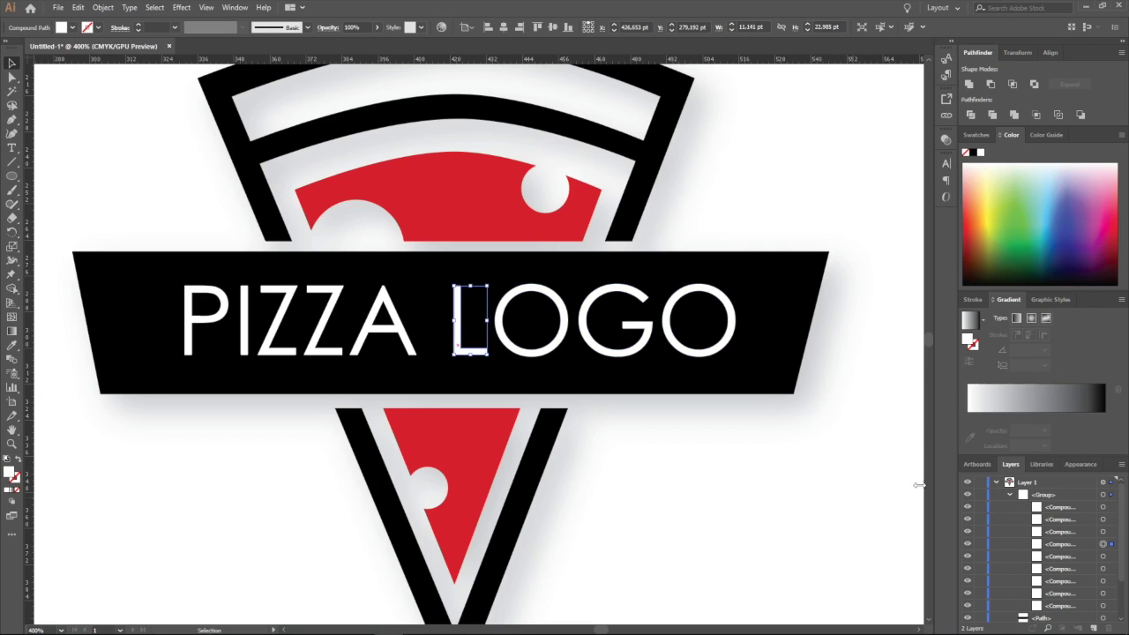